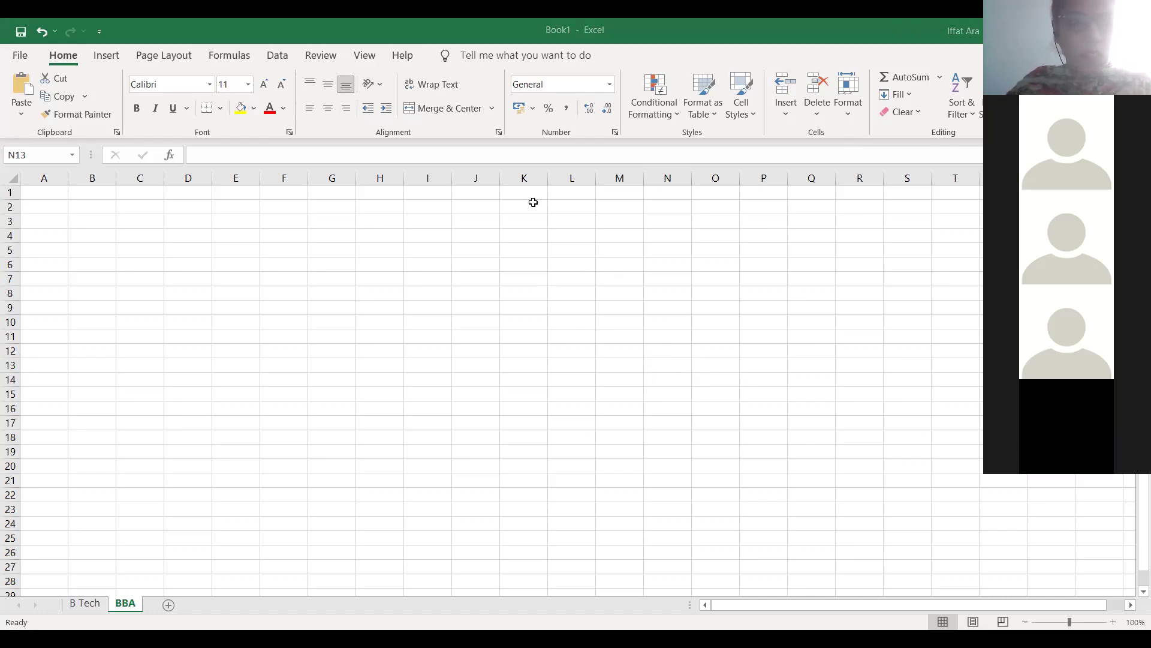
click(160, 308)
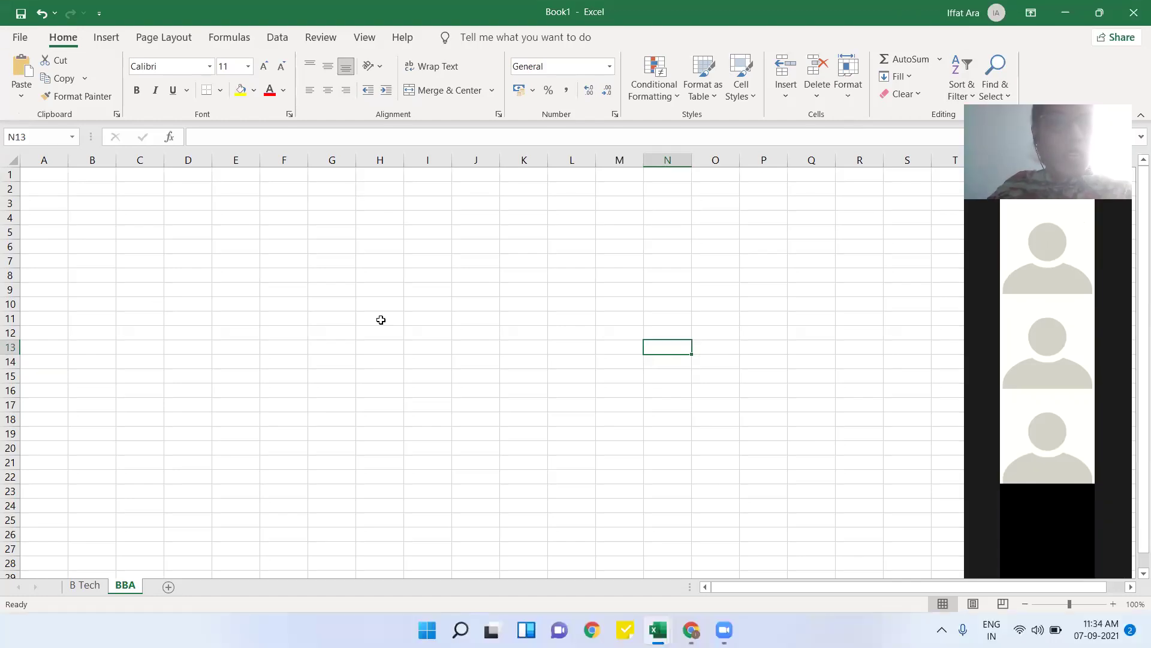
click(380, 336)
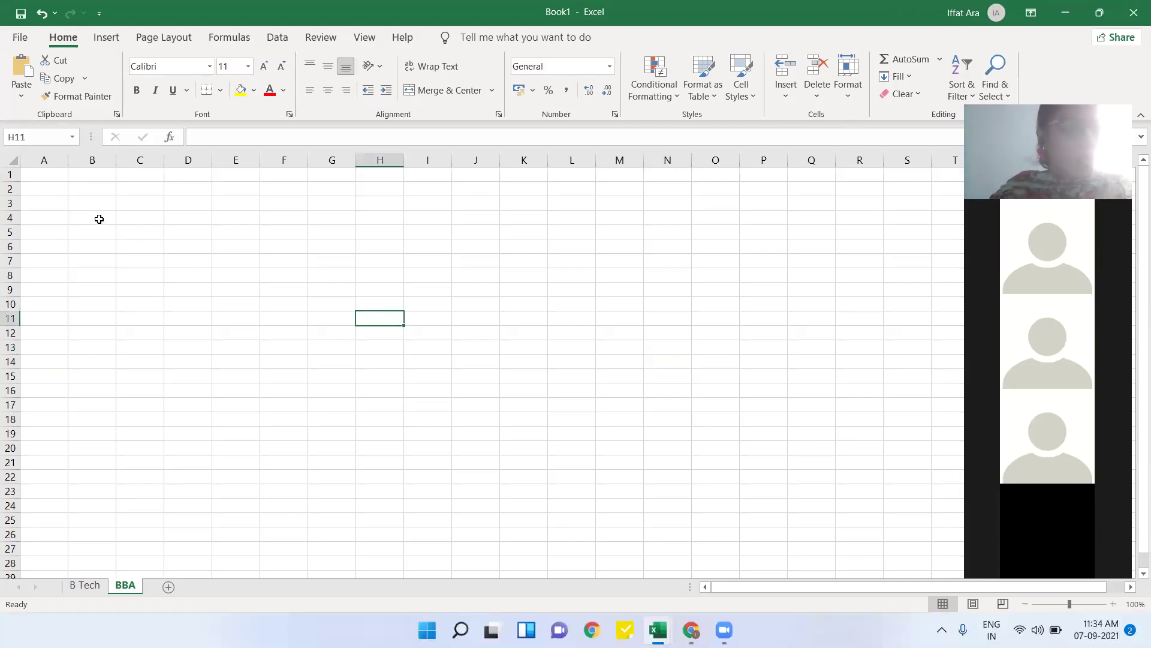
click(99, 218)
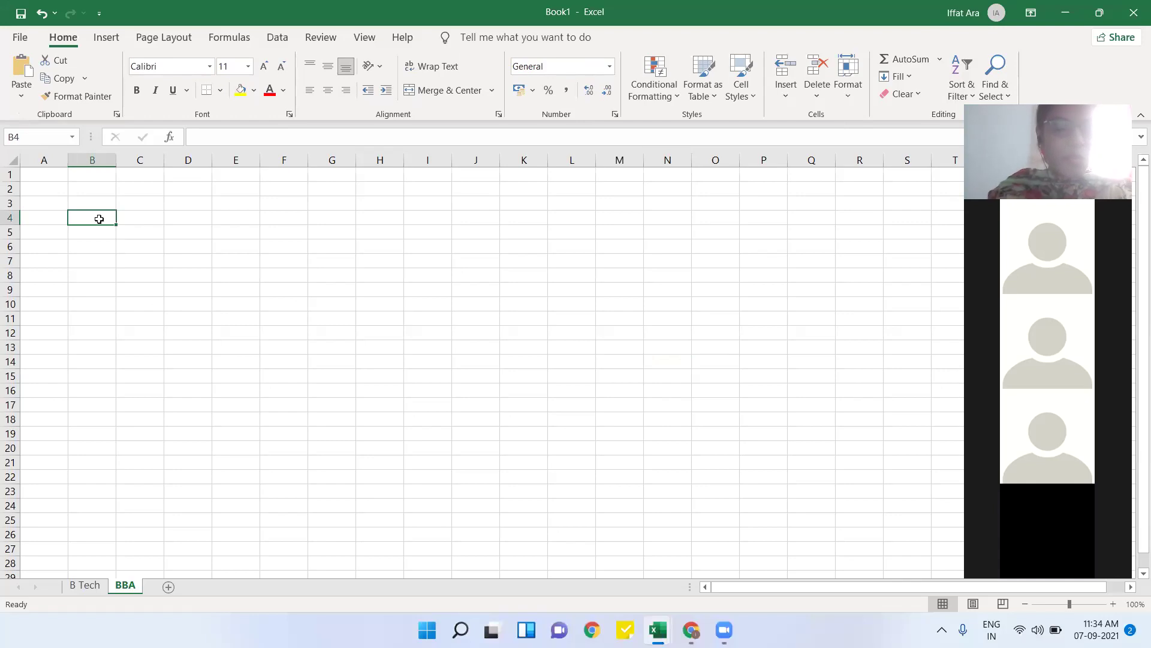
click(146, 207)
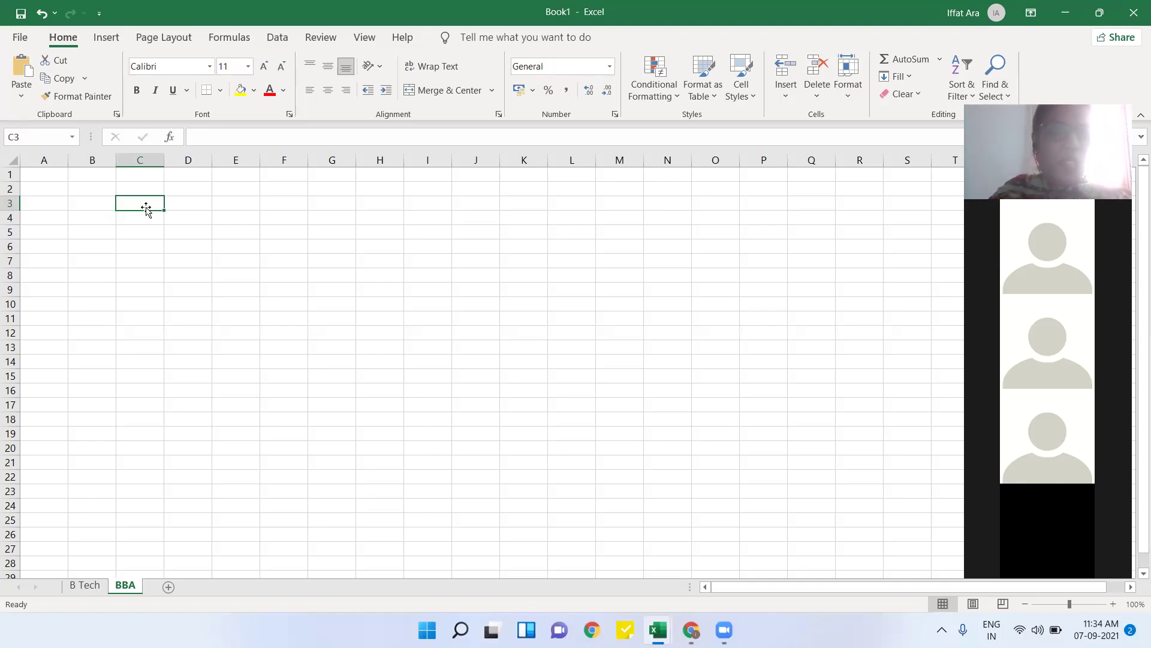
click(199, 203)
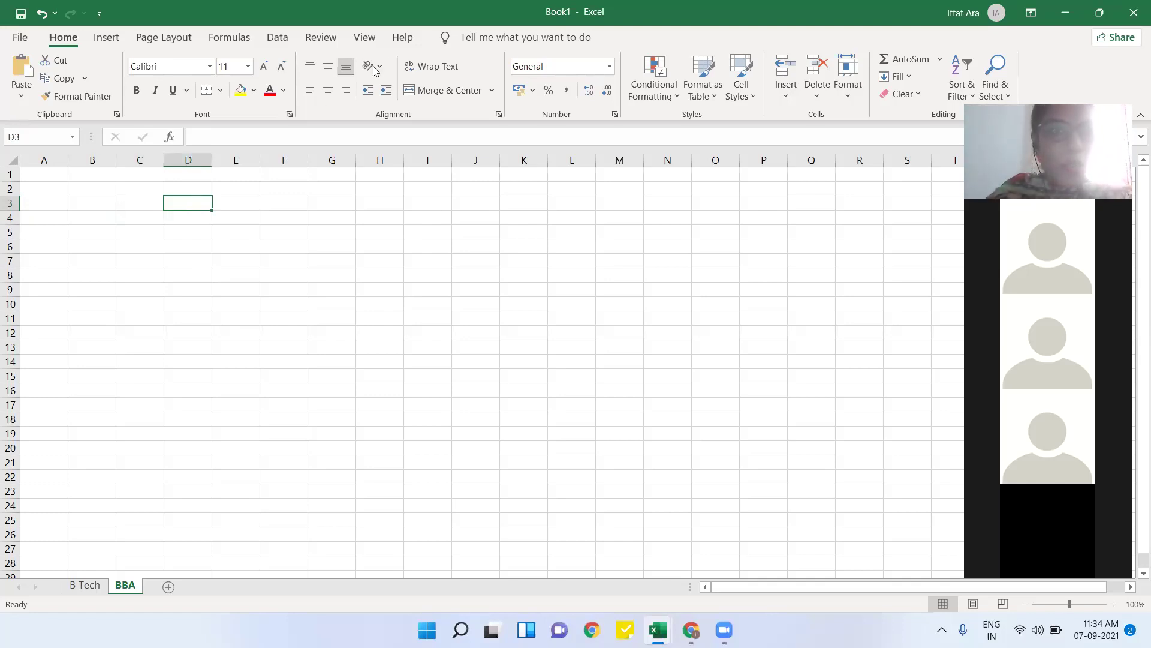
click(446, 72)
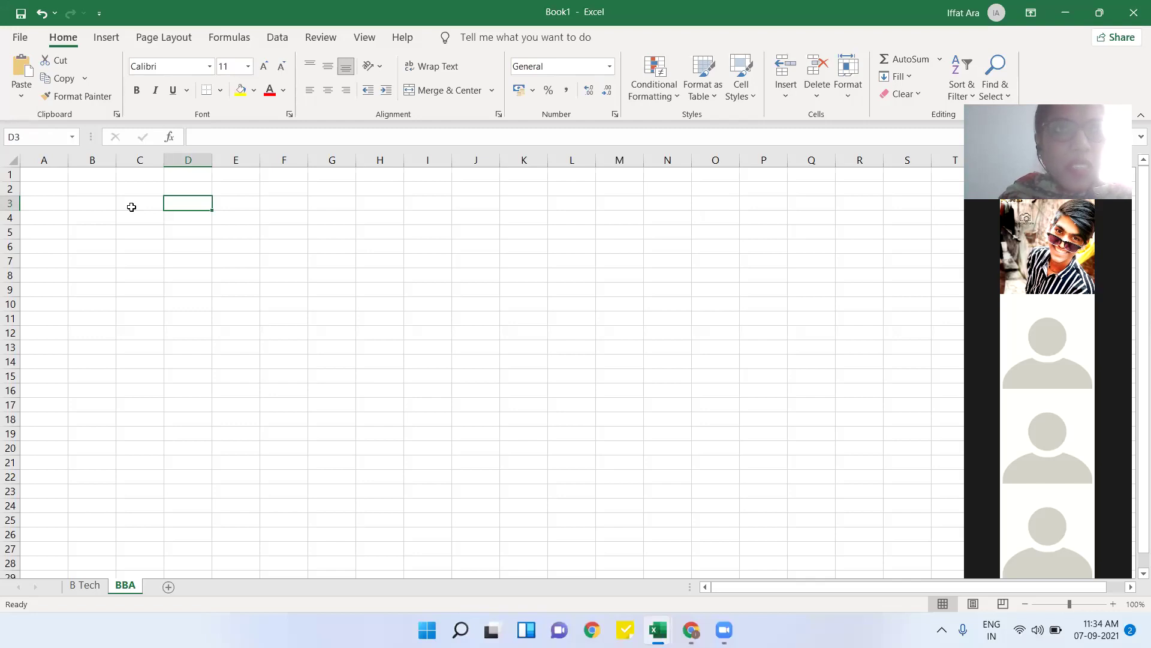
click(101, 204)
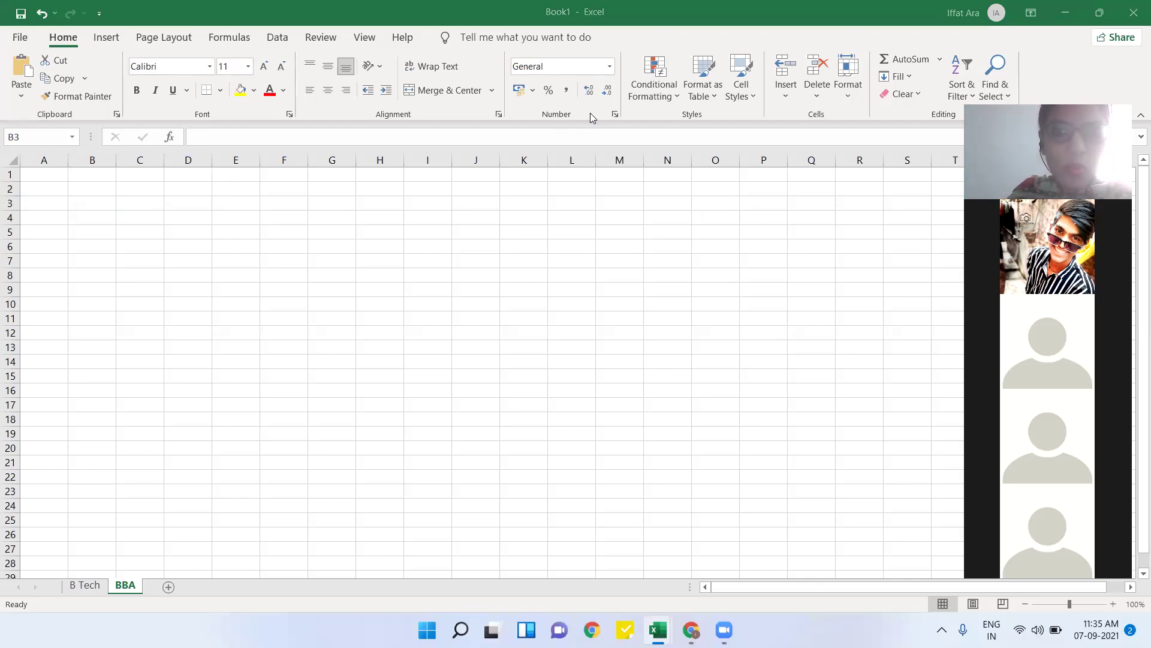
click(288, 261)
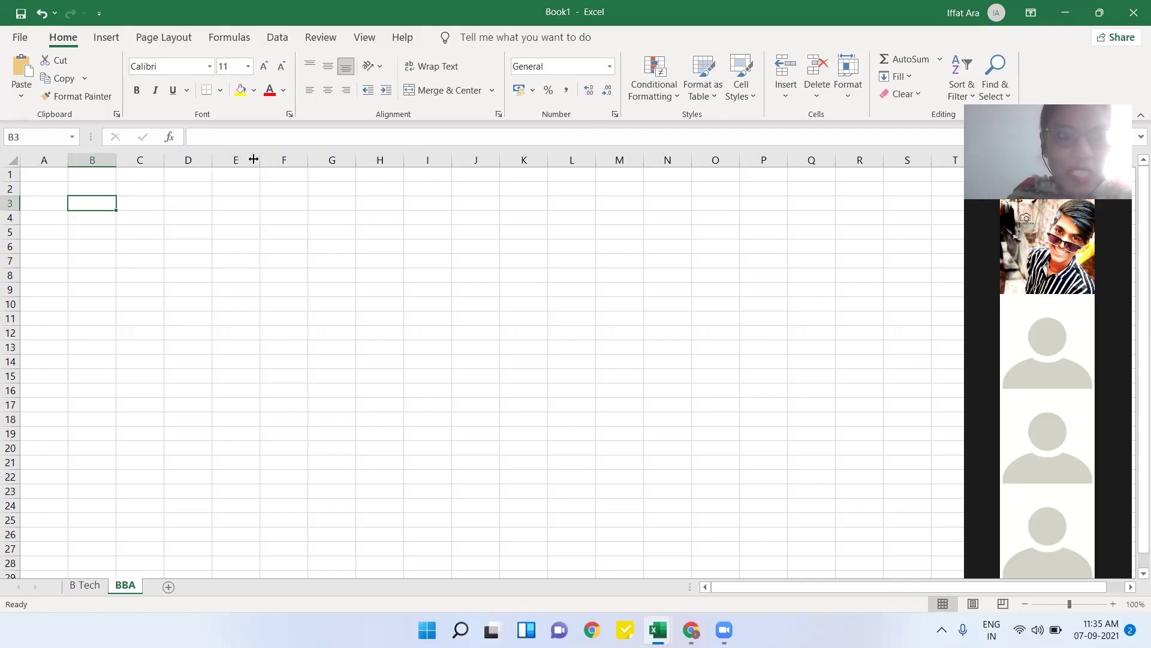
click(636, 110)
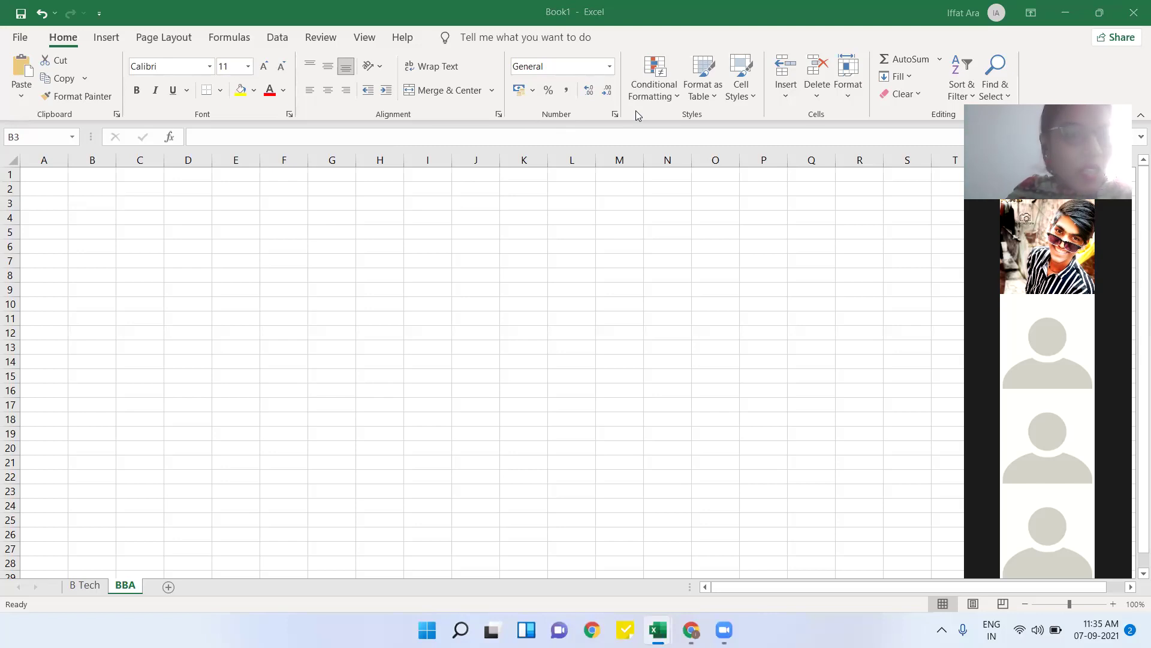
click(29, 257)
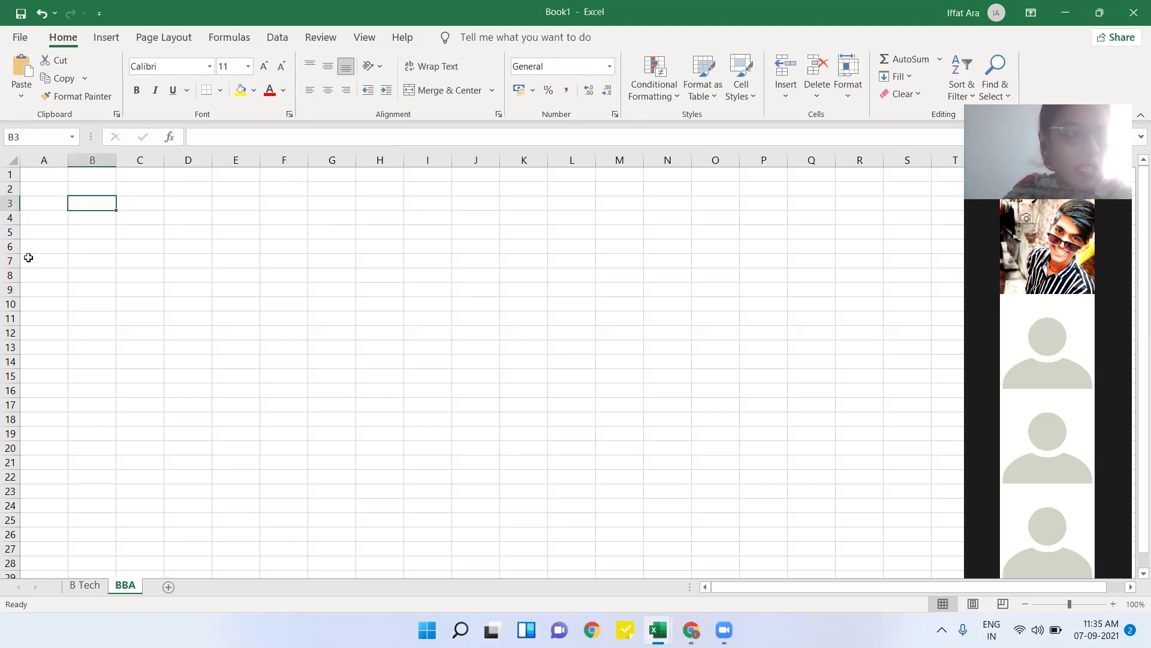
- Extend the selection from A3 down column A to the sheet's end and select the last cell, A1048576
click(48, 203)
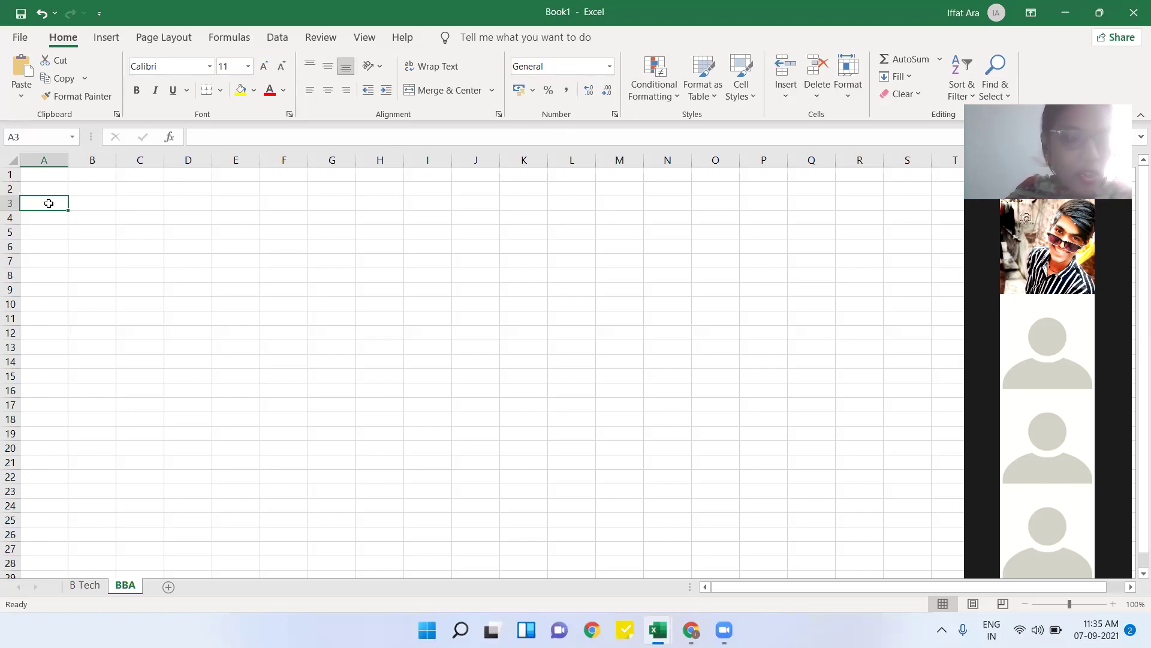
key(ctrl+shift+Down)
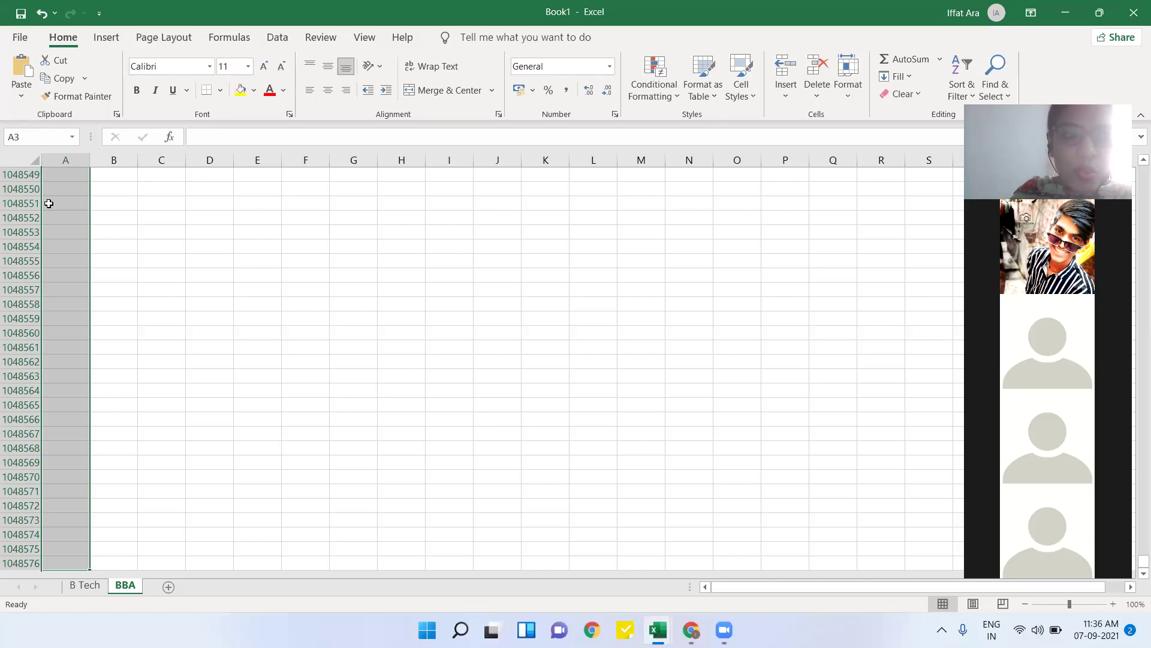
click(55, 564)
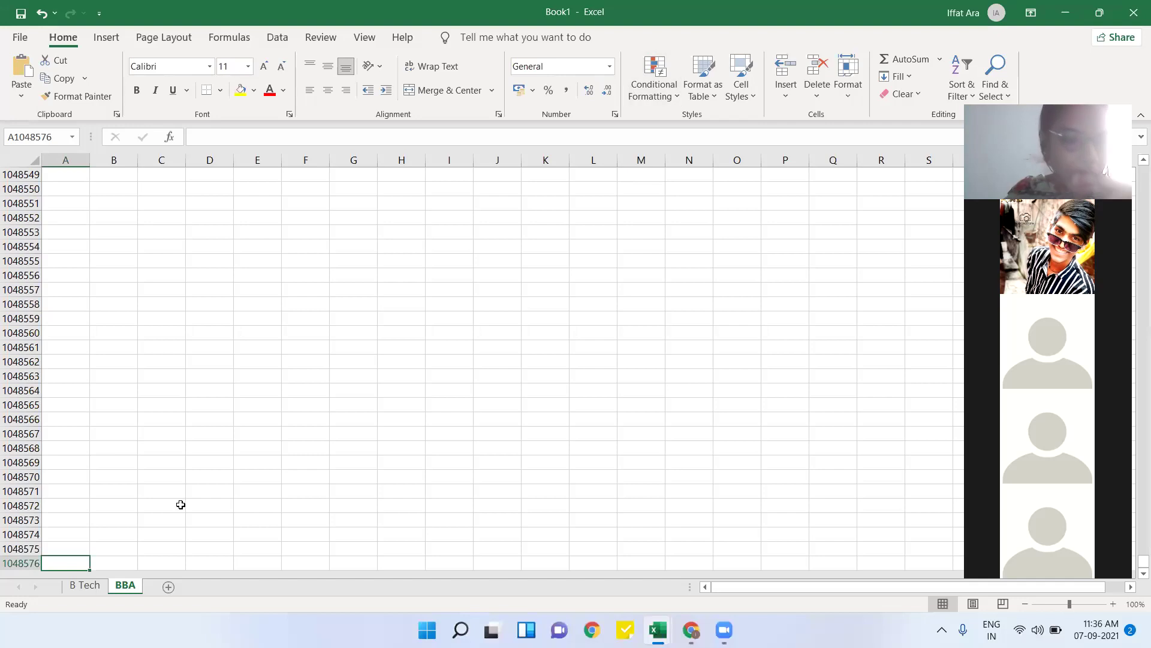
- Add three new blank worksheets after the BBA sheet
click(169, 589)
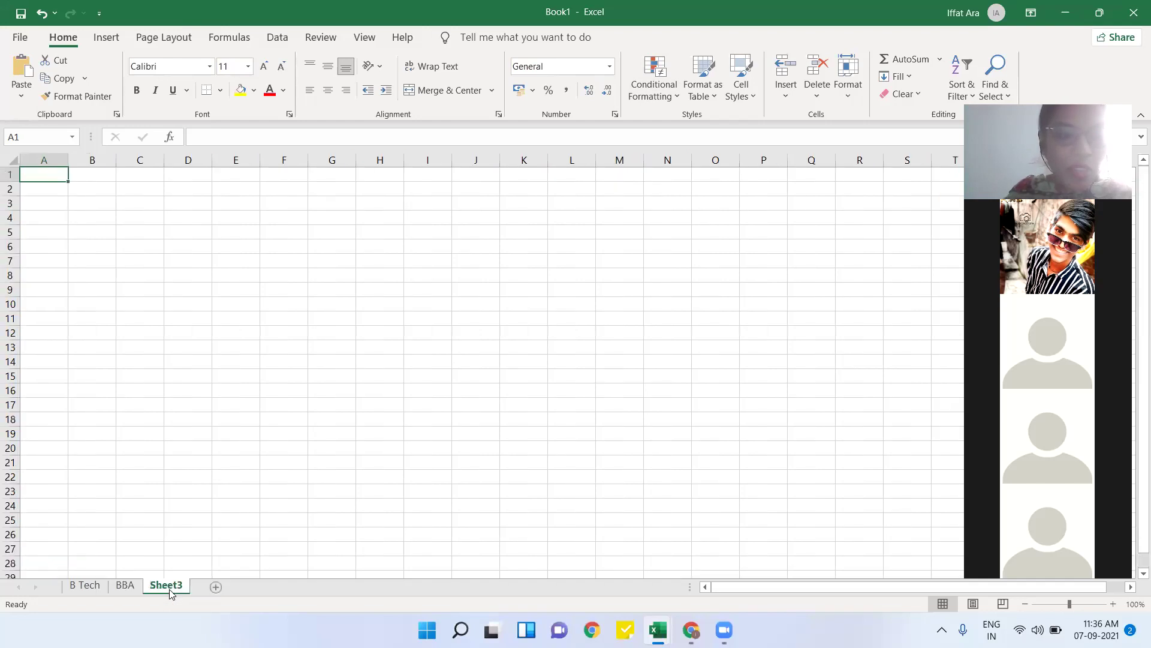
click(215, 588)
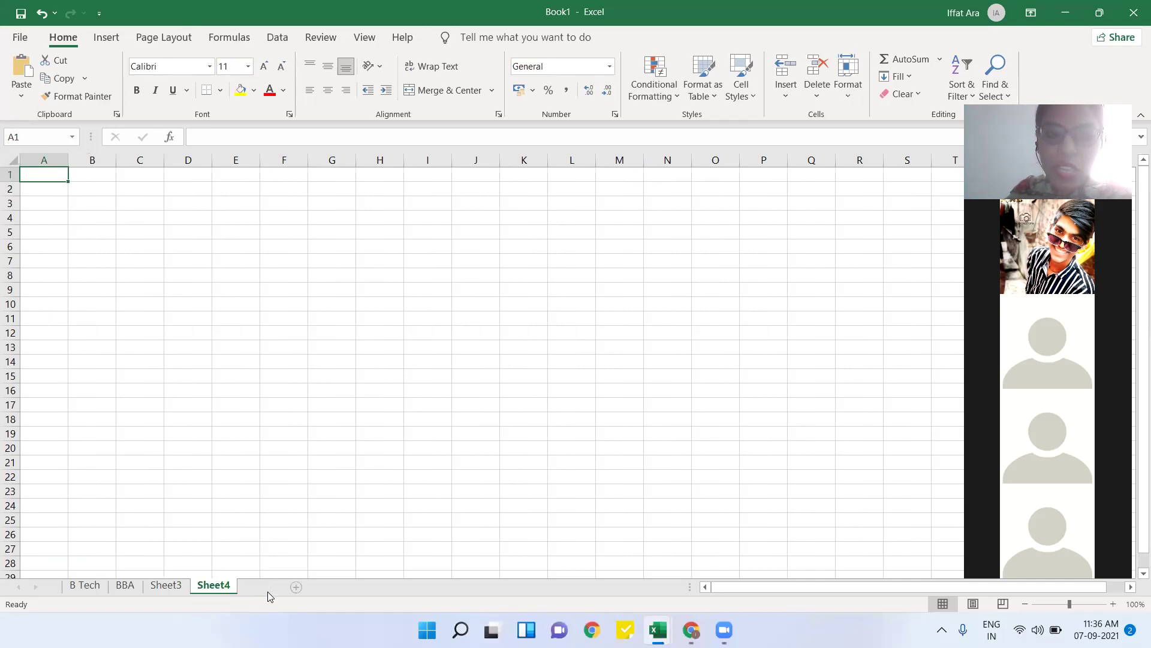
click(265, 588)
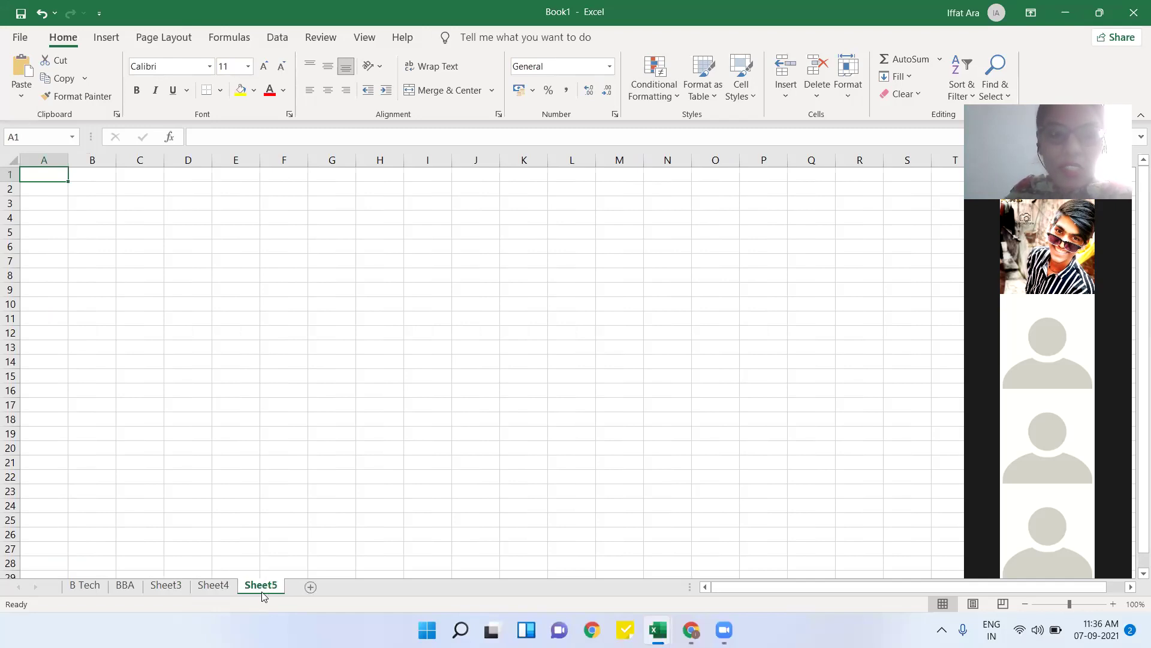
click(272, 433)
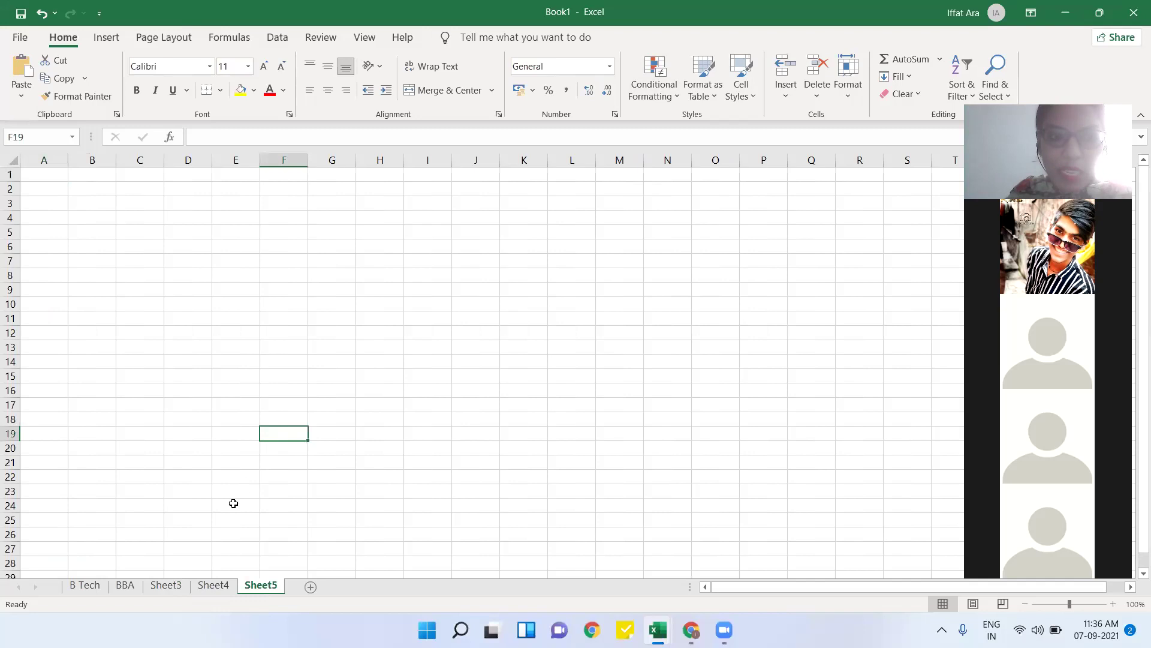
- Enter the sample text "bfcilnrigrtm" in cell C15 of Sheet4
click(211, 589)
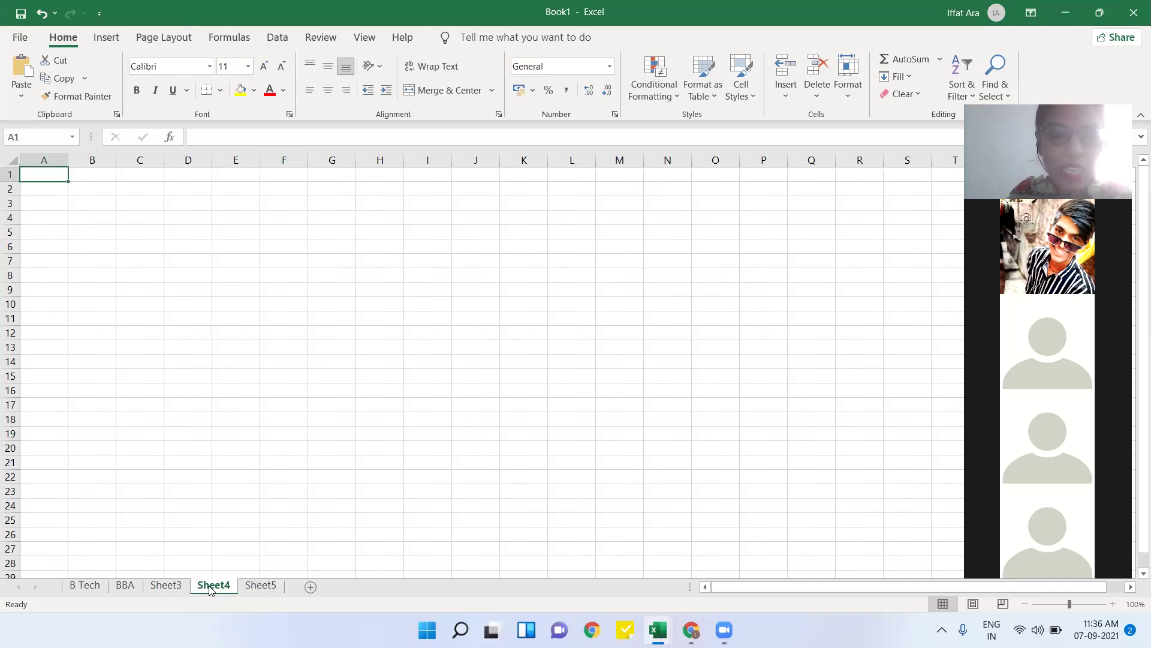
click(125, 380)
text(bfcilnrigrtm)
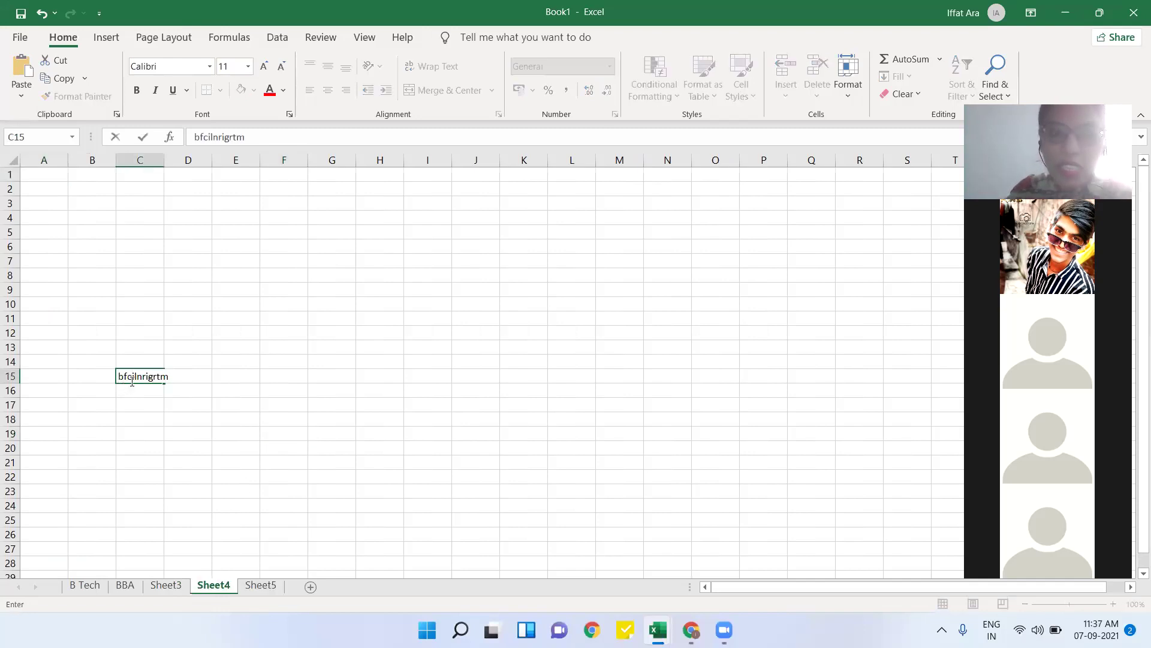
click(198, 493)
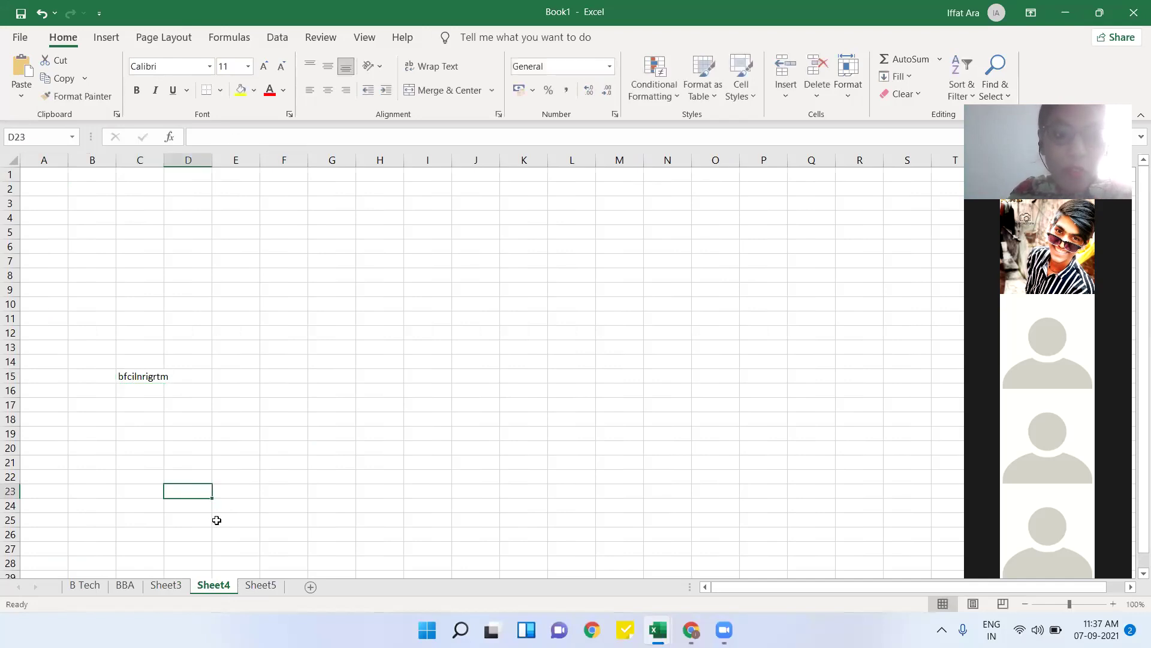
- Enter the sample text "u udbeufier" in cell C9 of Sheet5
click(264, 586)
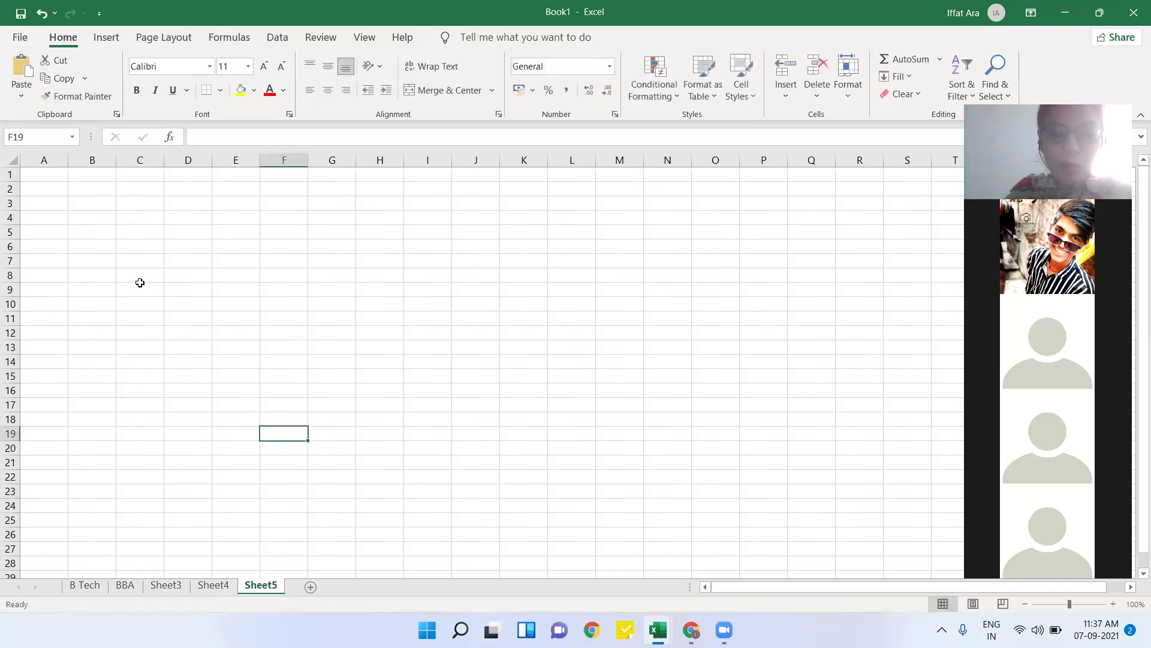
click(140, 282)
text(u udbeufie)
text(r)
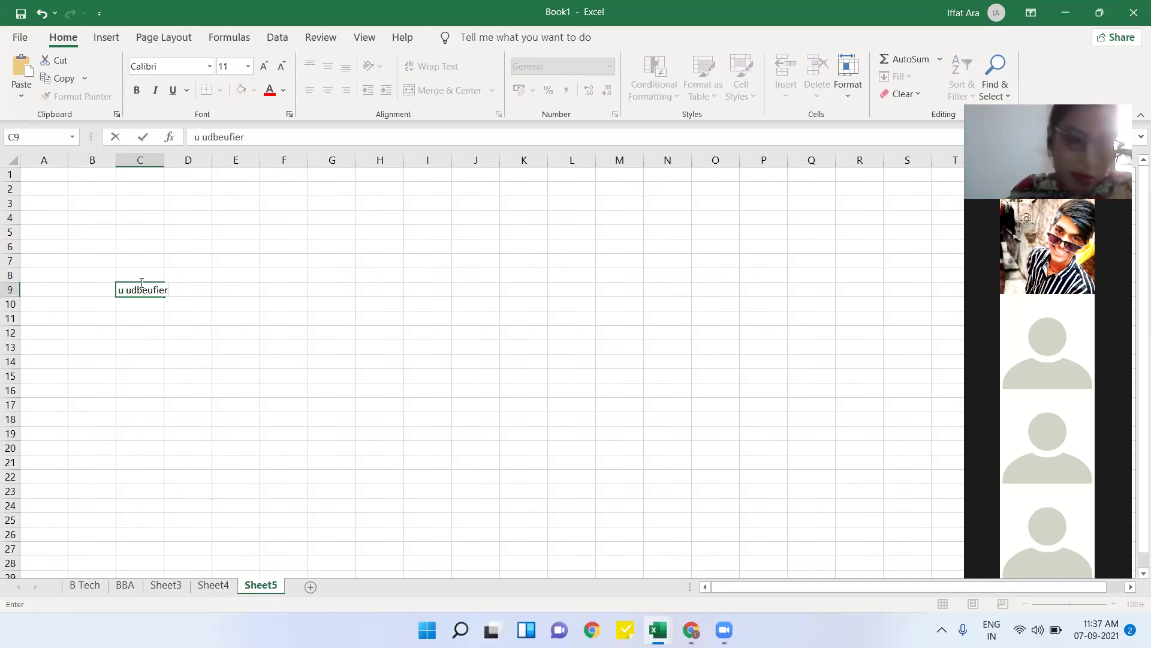
click(171, 590)
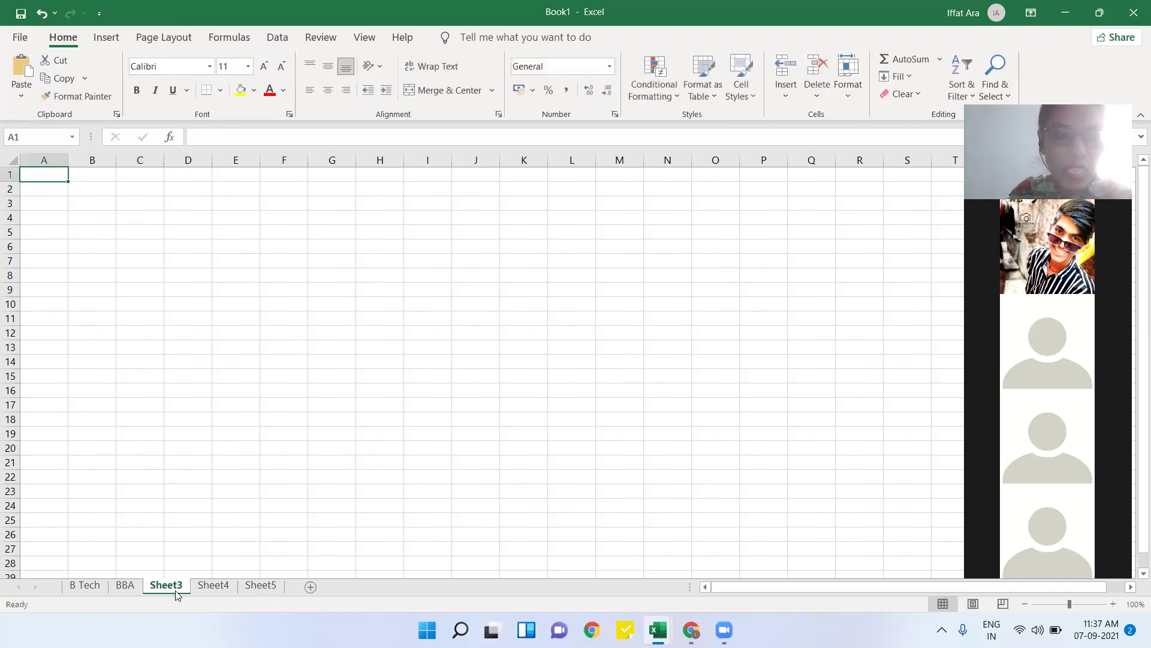
- Look through the workbook's sheets one after another, from Sheet4, Sheet5 and Sheet3 to BBA and B Tech, to compare their contents
click(215, 588)
click(269, 589)
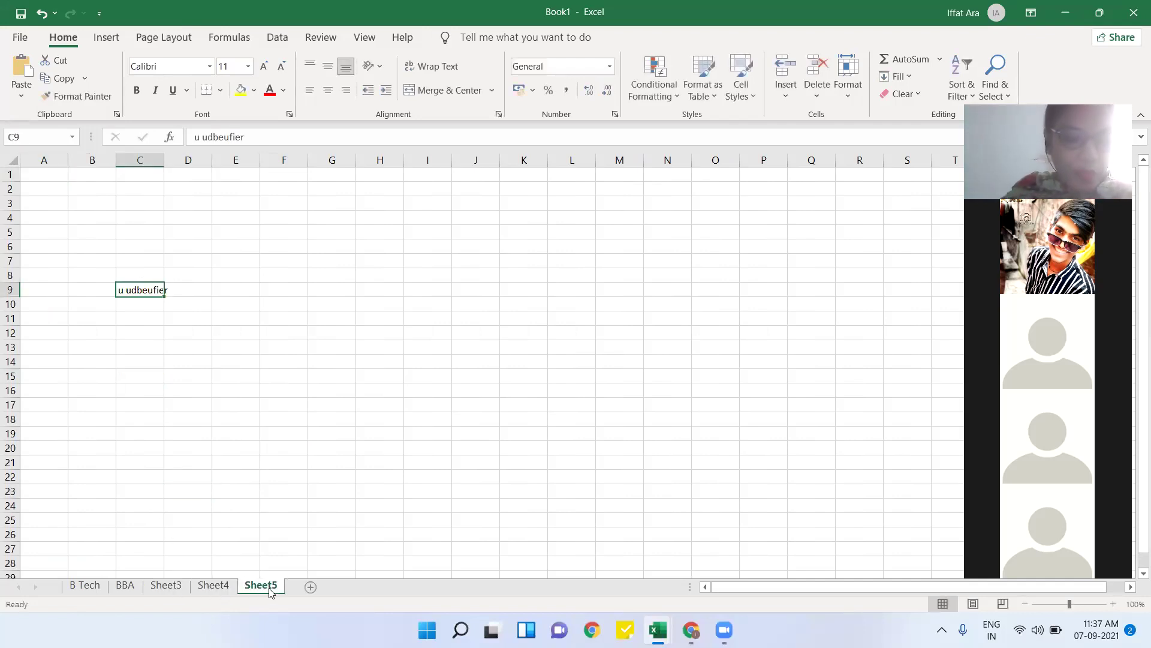
click(220, 587)
click(166, 585)
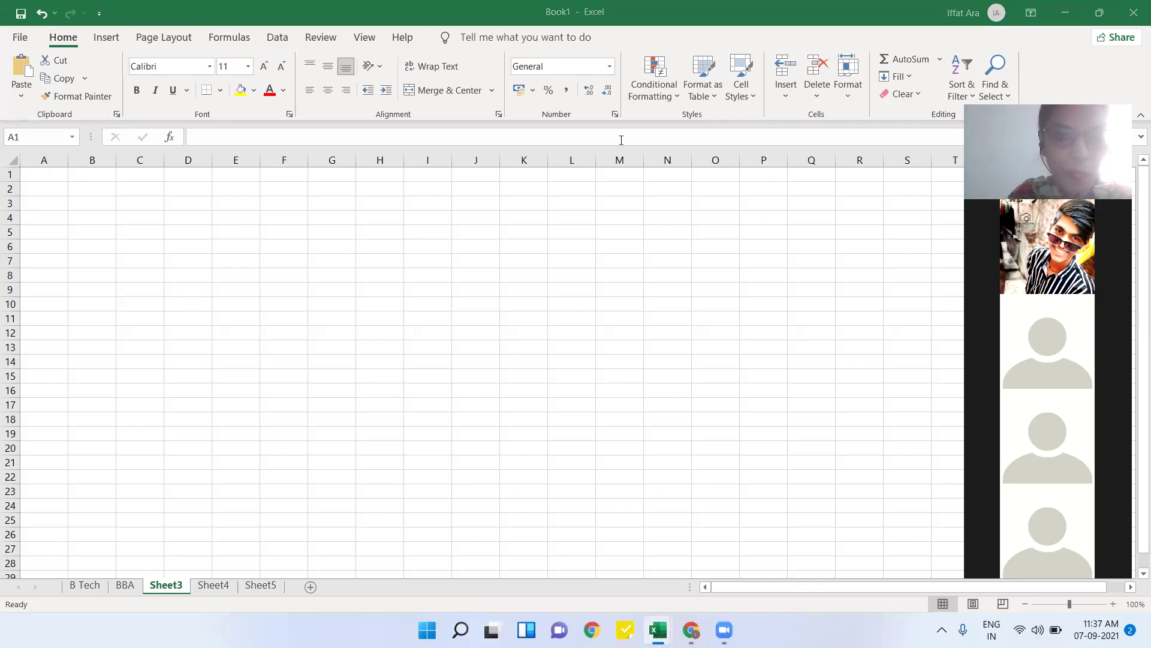
click(277, 367)
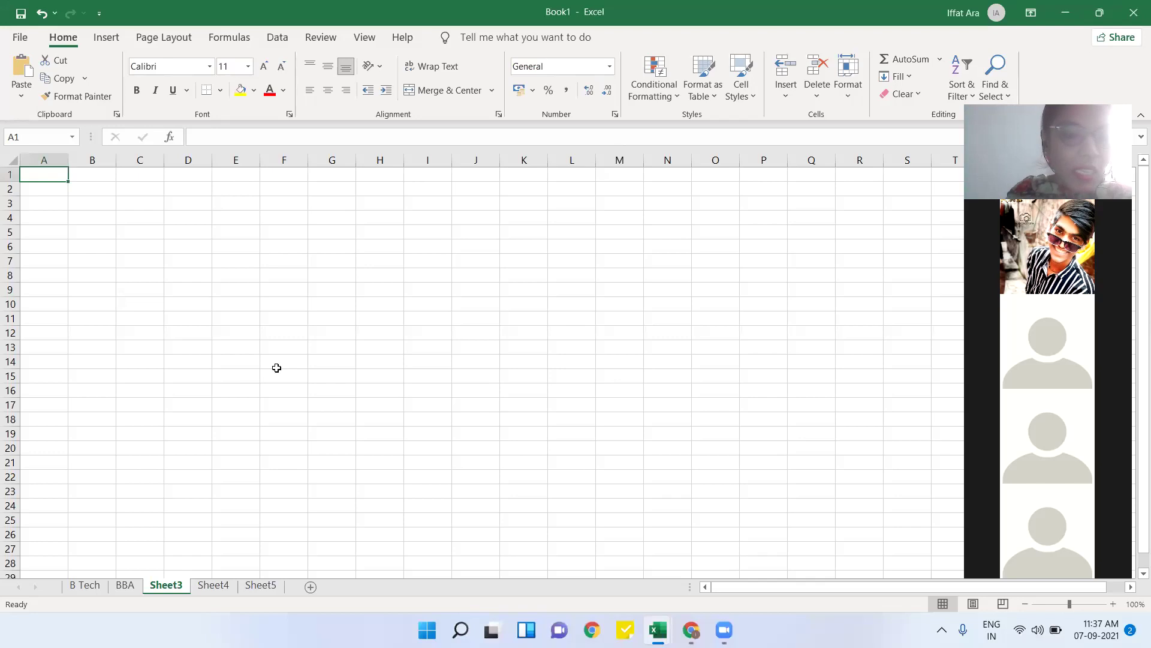
click(124, 585)
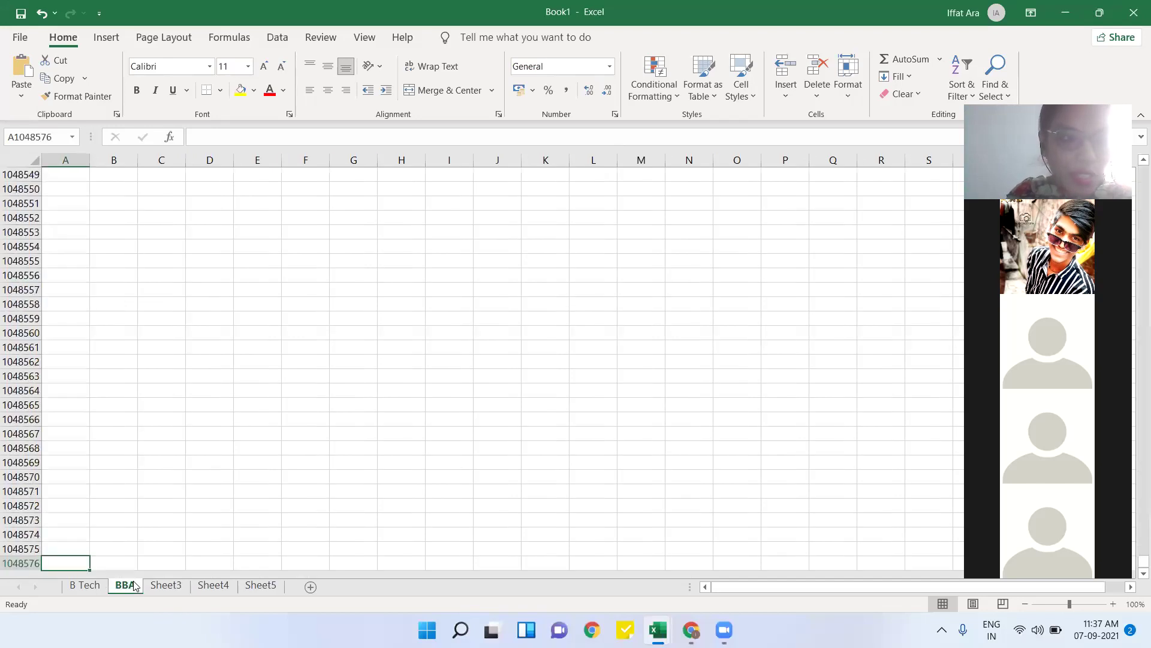
click(196, 414)
click(136, 443)
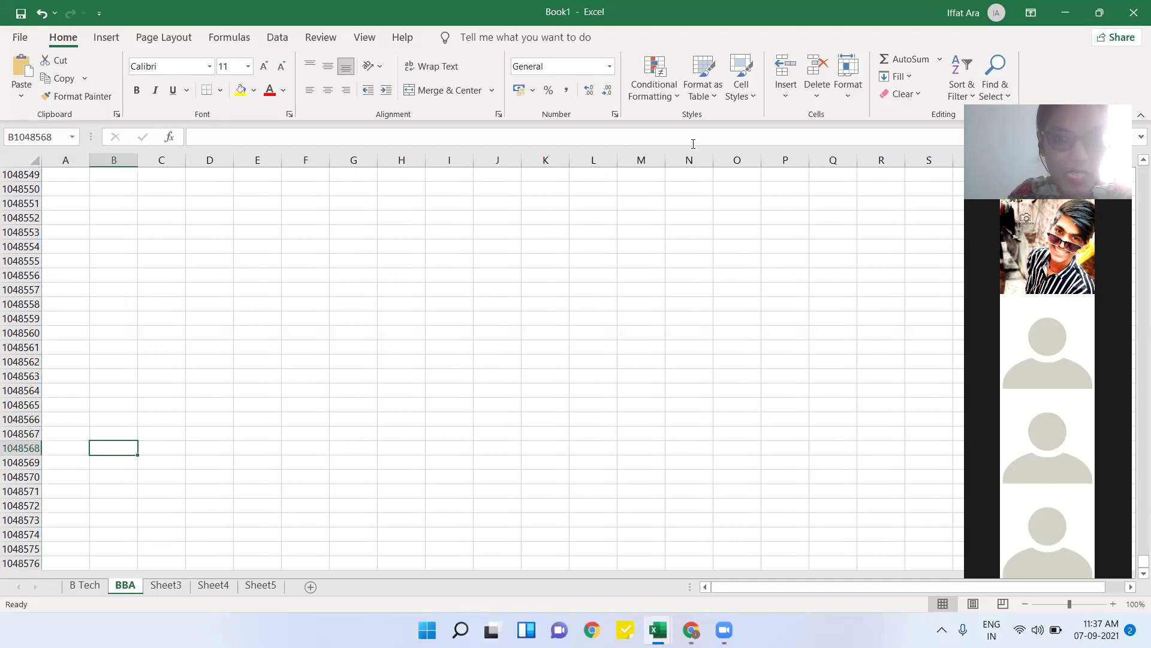
click(709, 162)
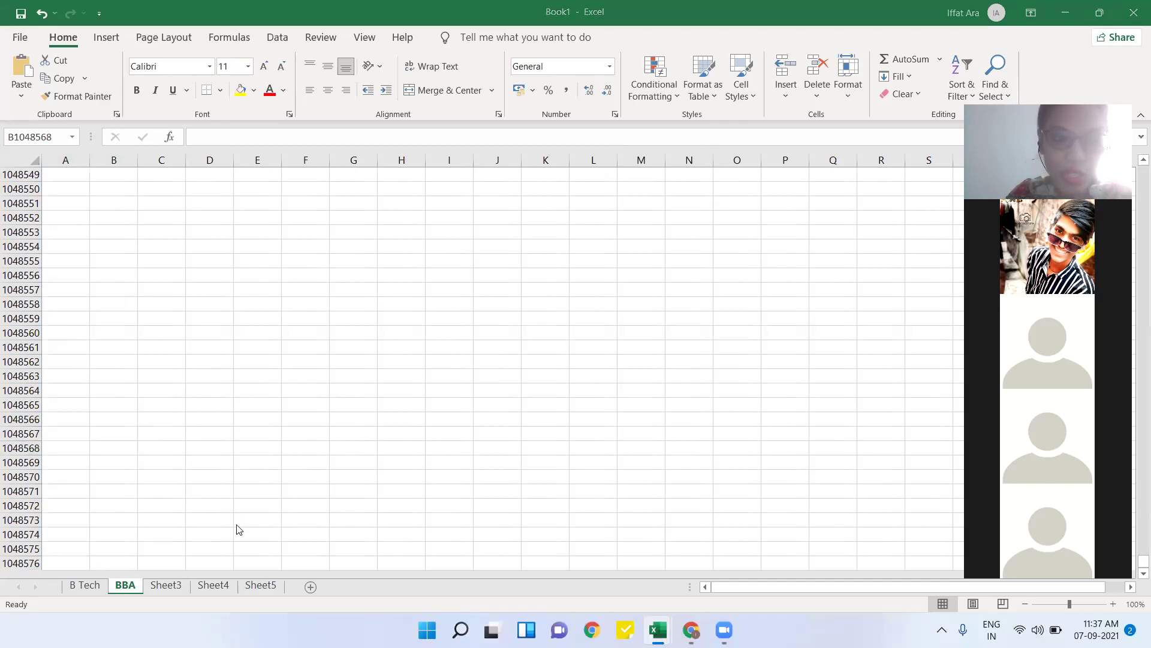
click(87, 590)
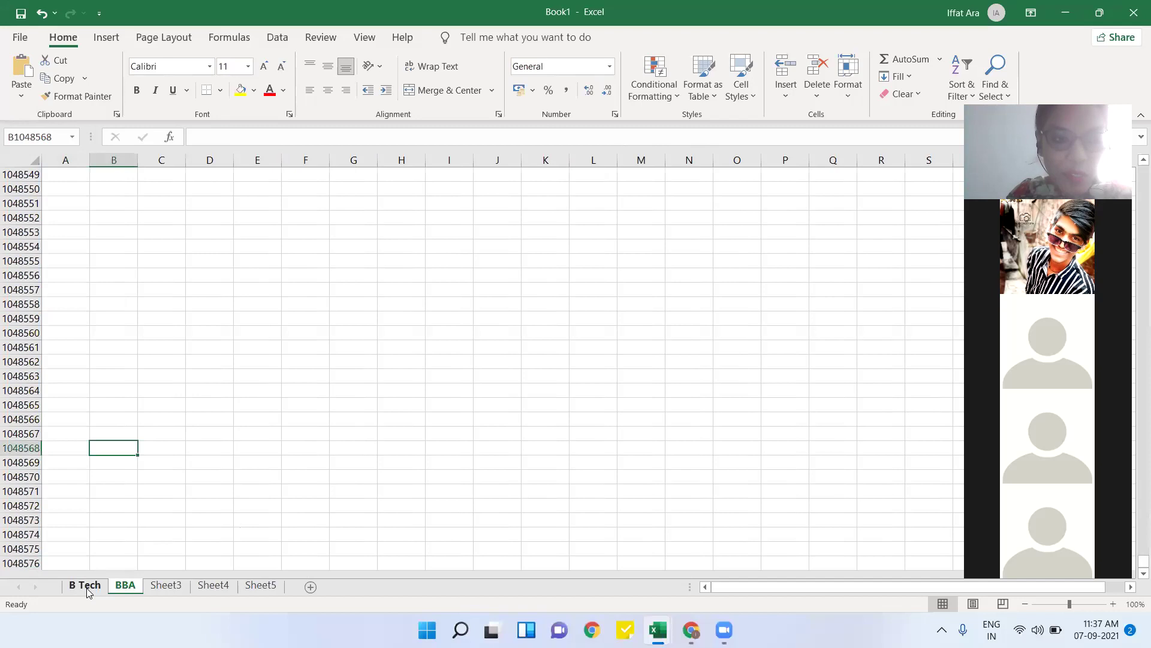
click(87, 590)
click(125, 587)
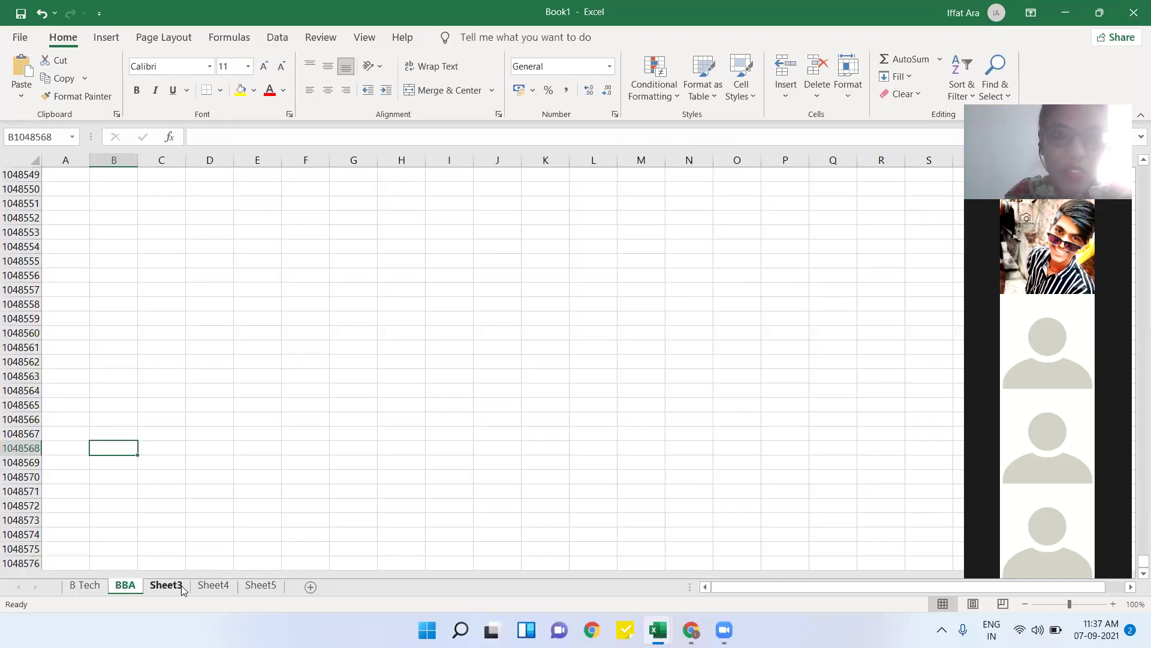
- Rename the worksheet Sheet3 as Data
click(180, 585)
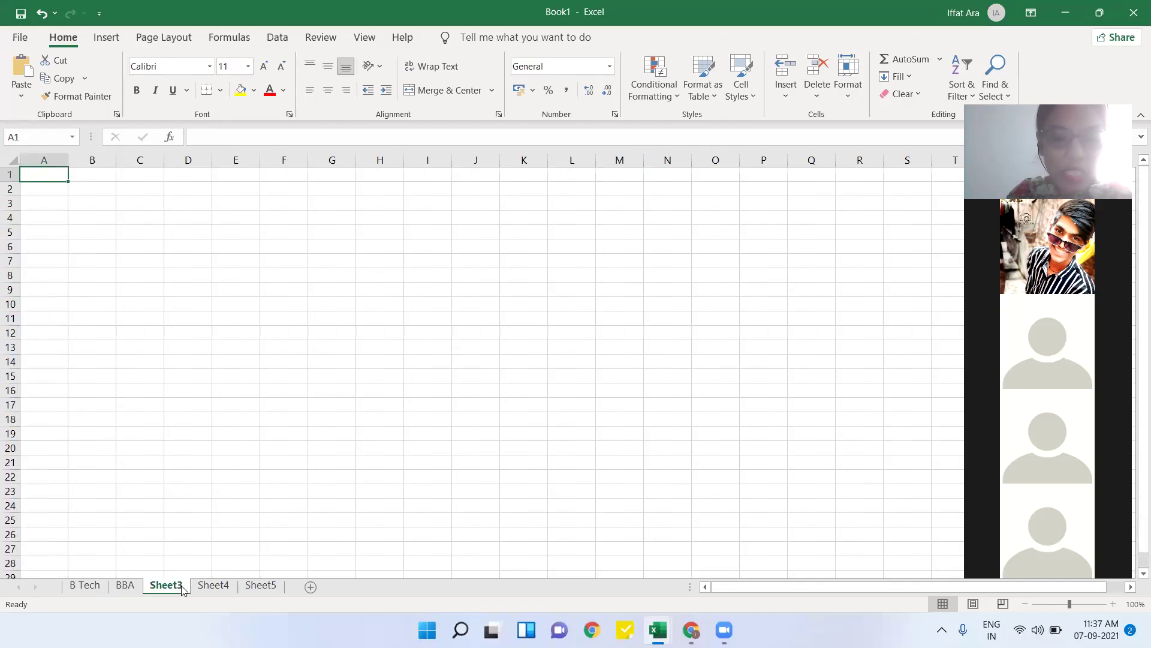
right_click(183, 590)
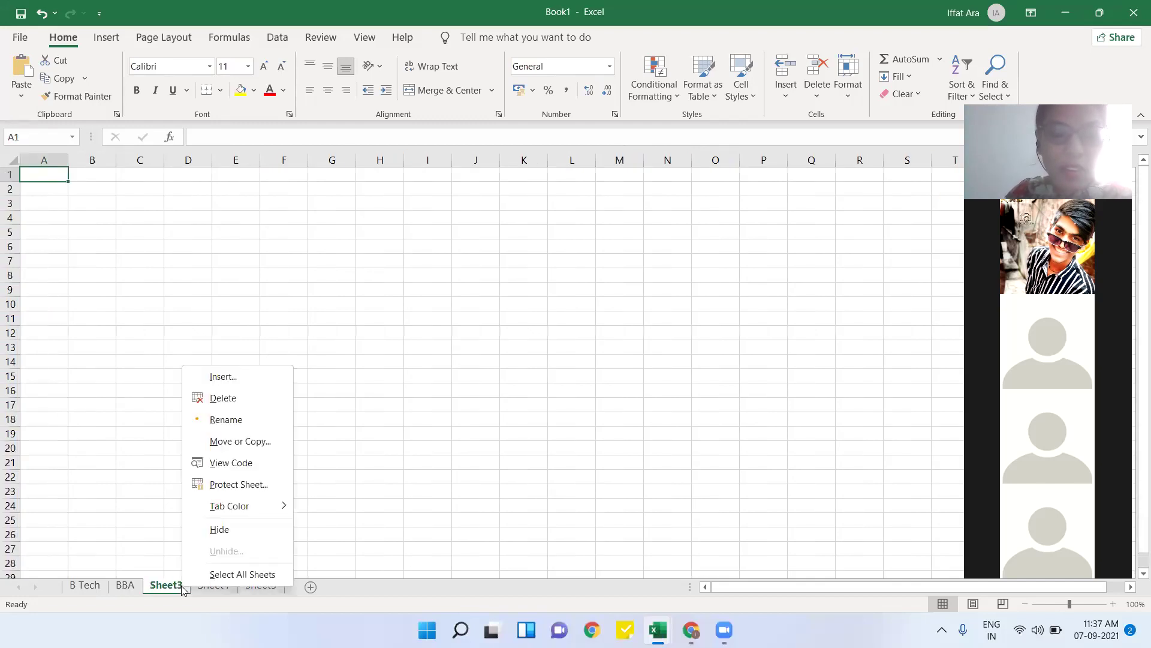
click(242, 419)
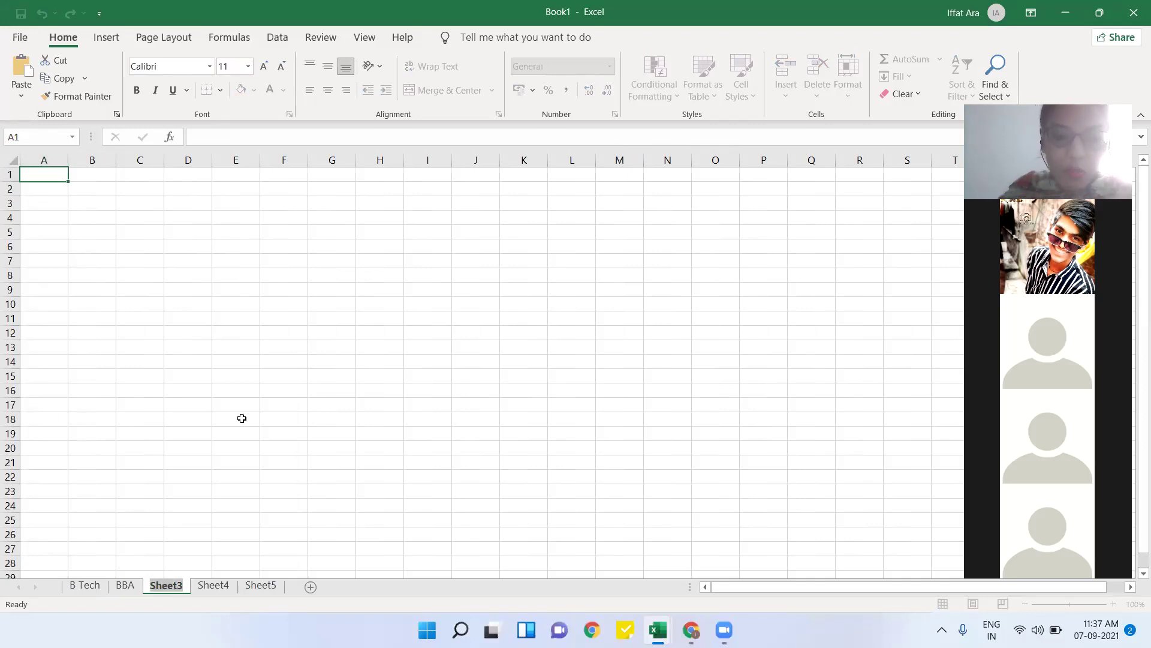
text(Data)
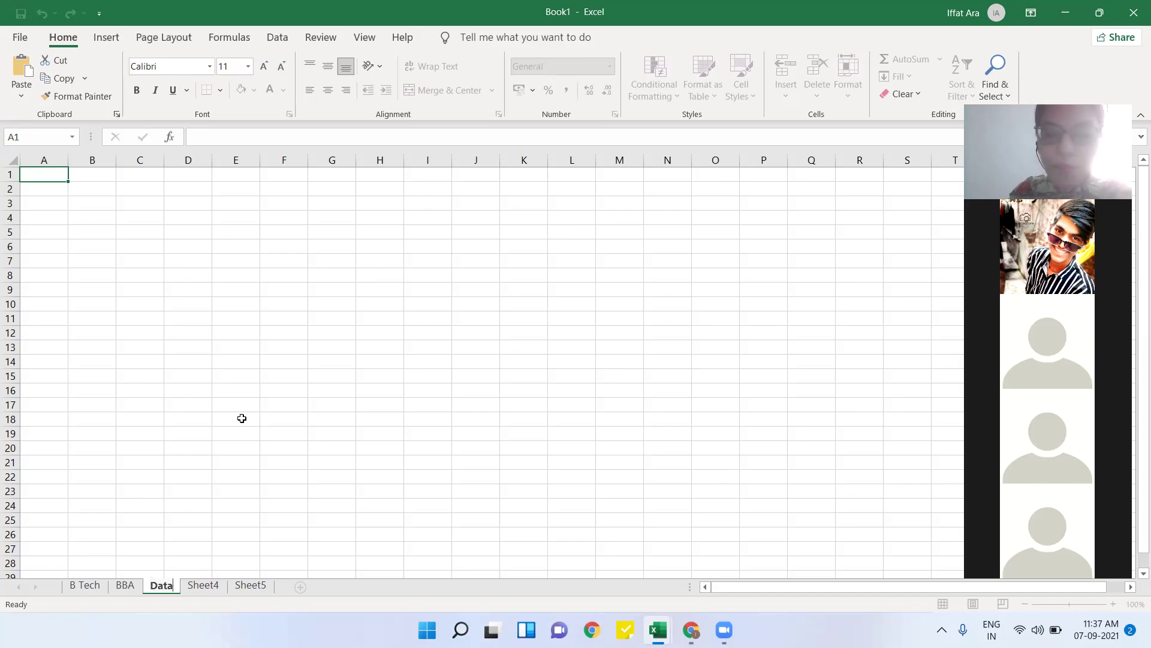
click(242, 418)
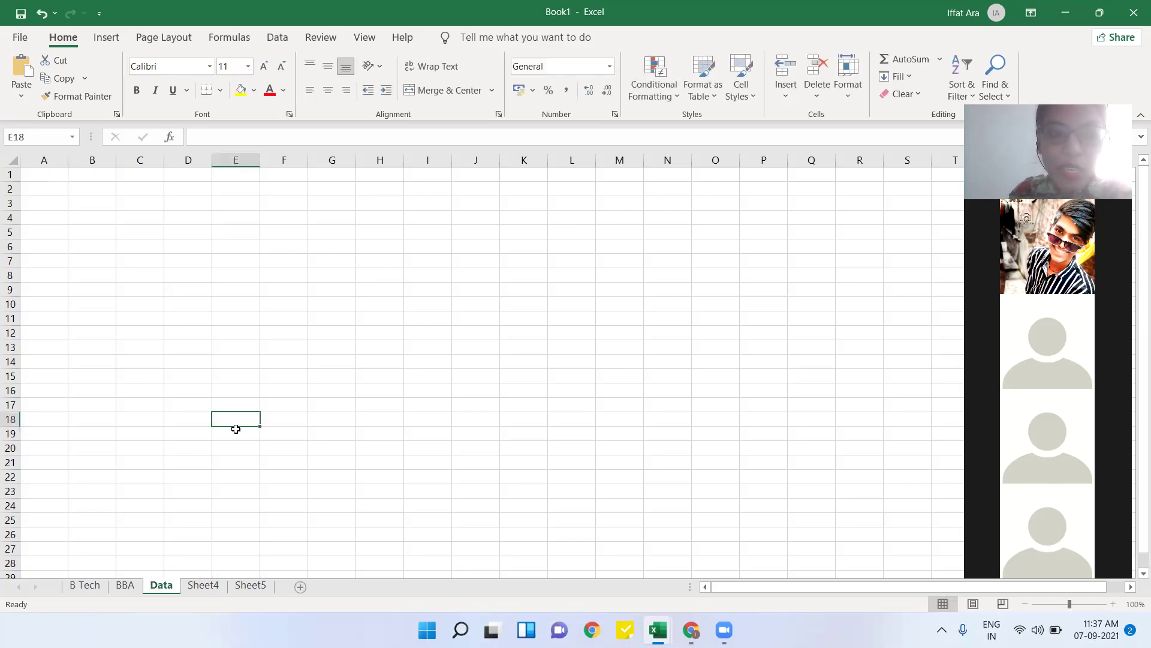
- Rename the worksheet Sheet4 as BCA
click(200, 591)
right_click(201, 590)
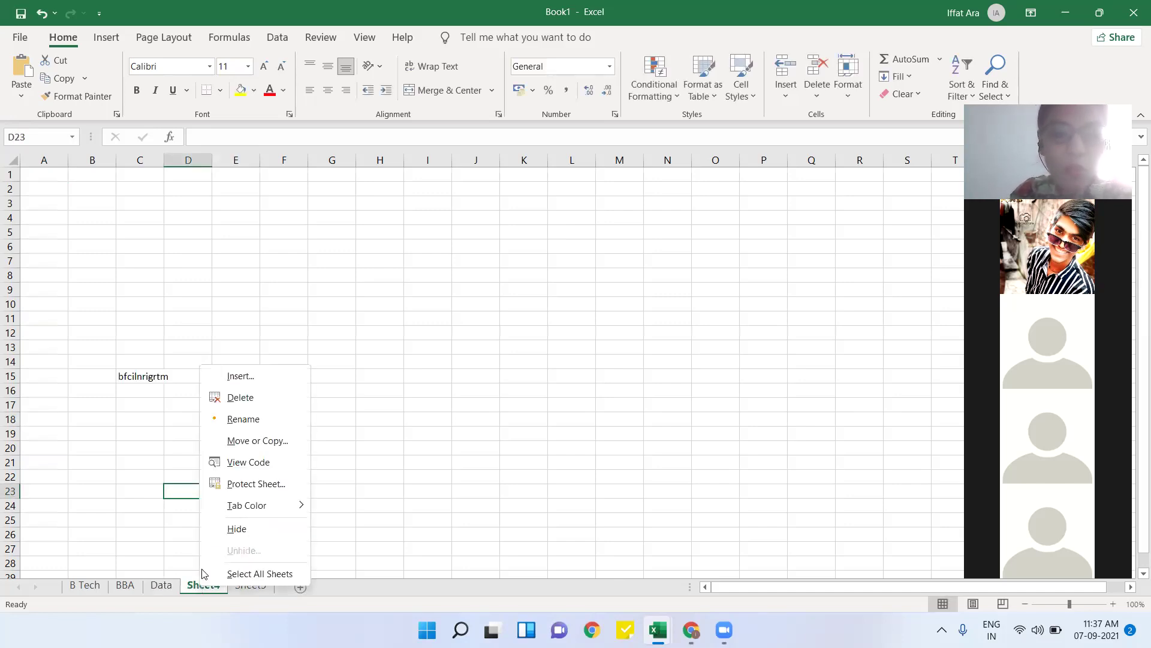
click(244, 418)
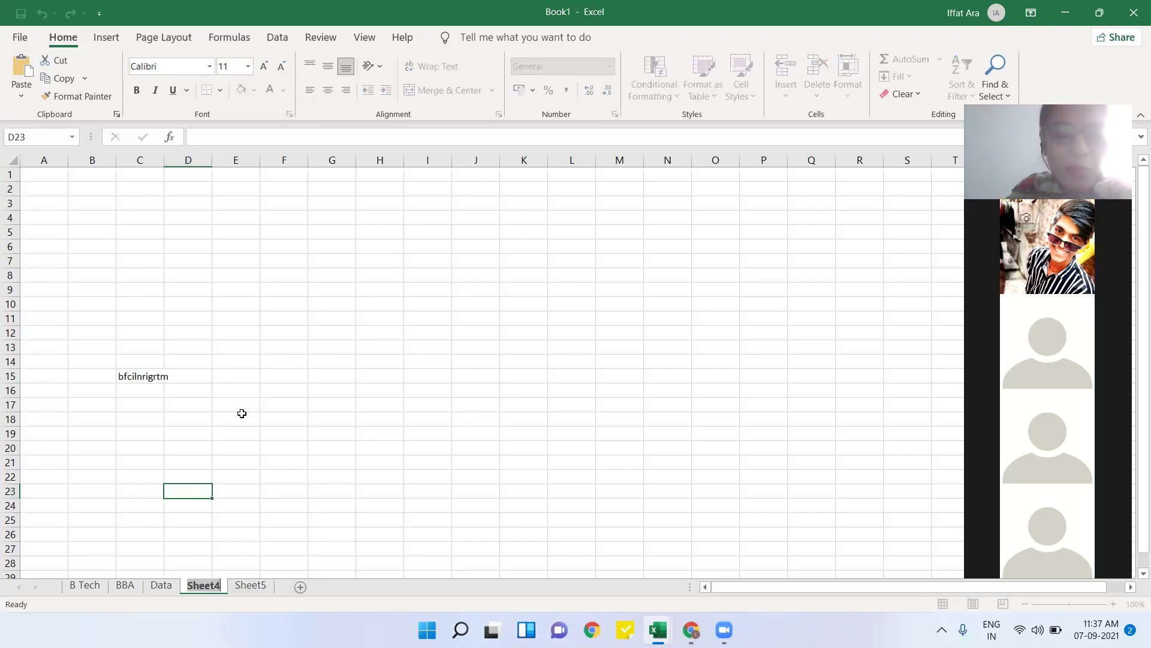
text(BCA)
key(Return)
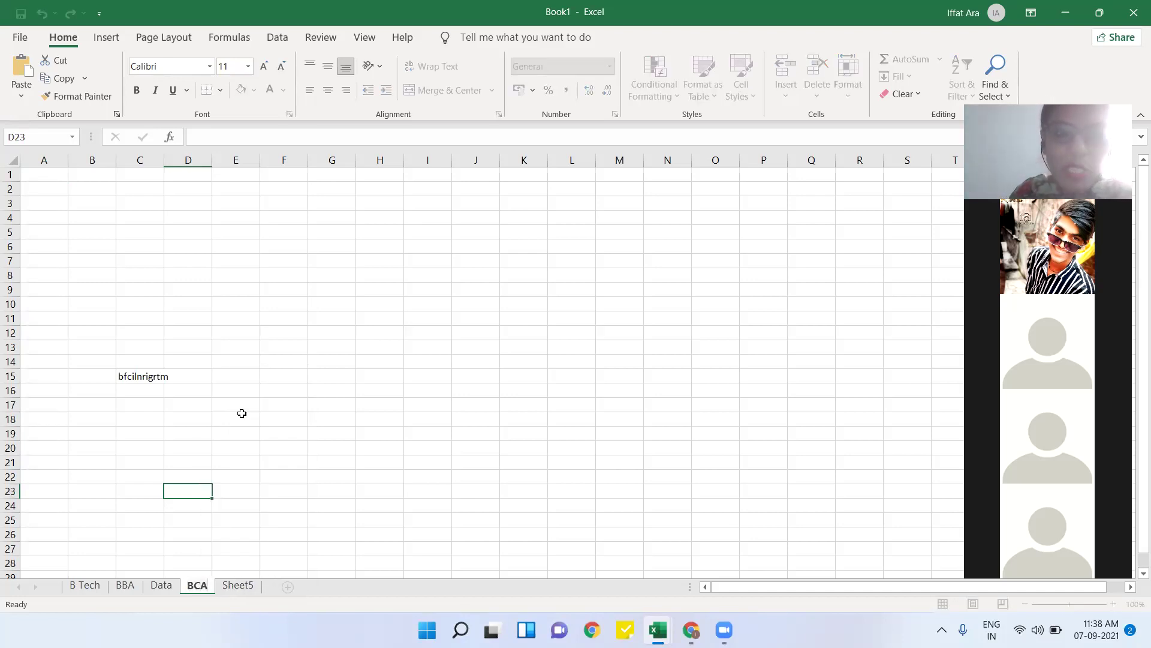
click(242, 414)
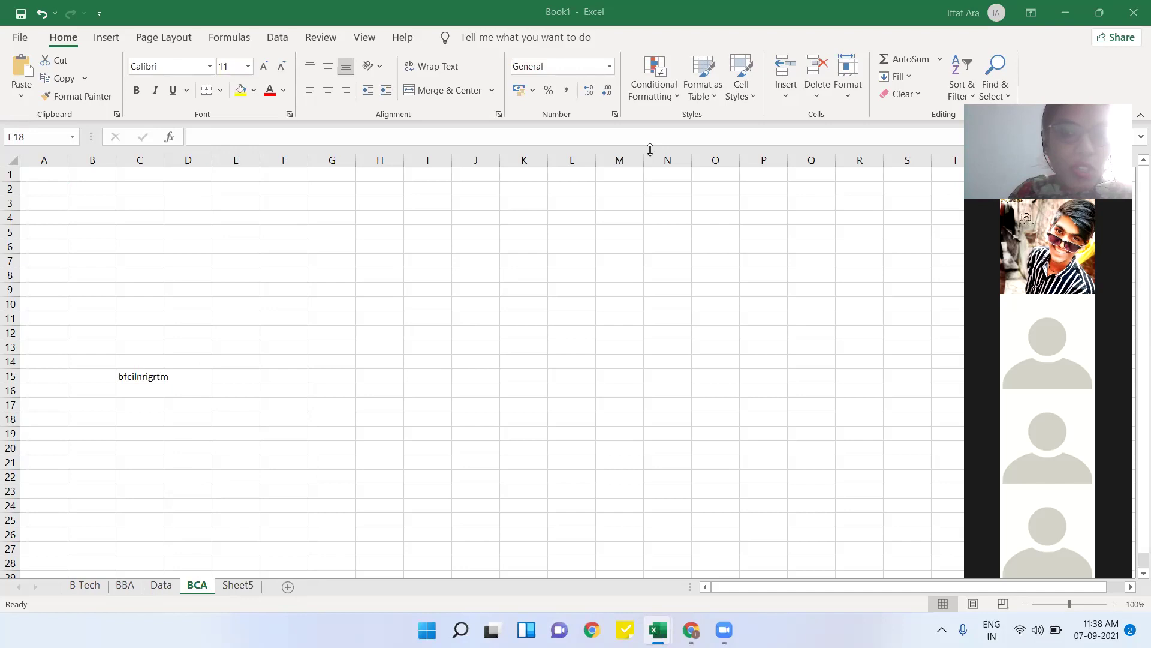
- Switch to the B Tech sheet and jump to the last record in the Name of Citizen column
click(238, 325)
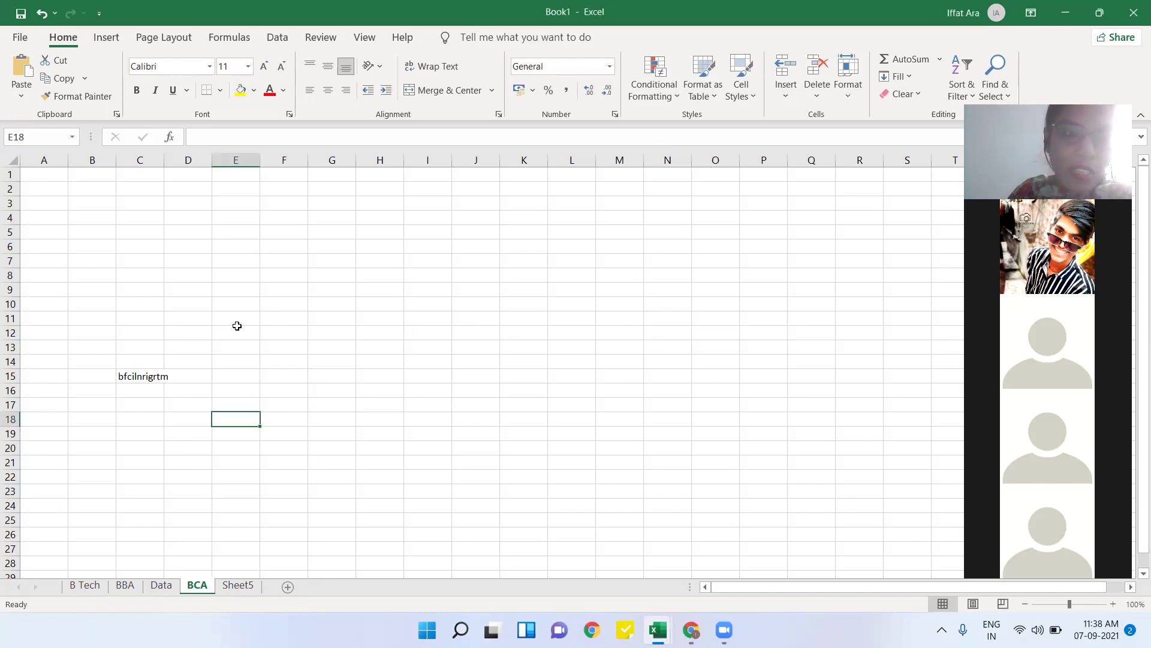
click(94, 586)
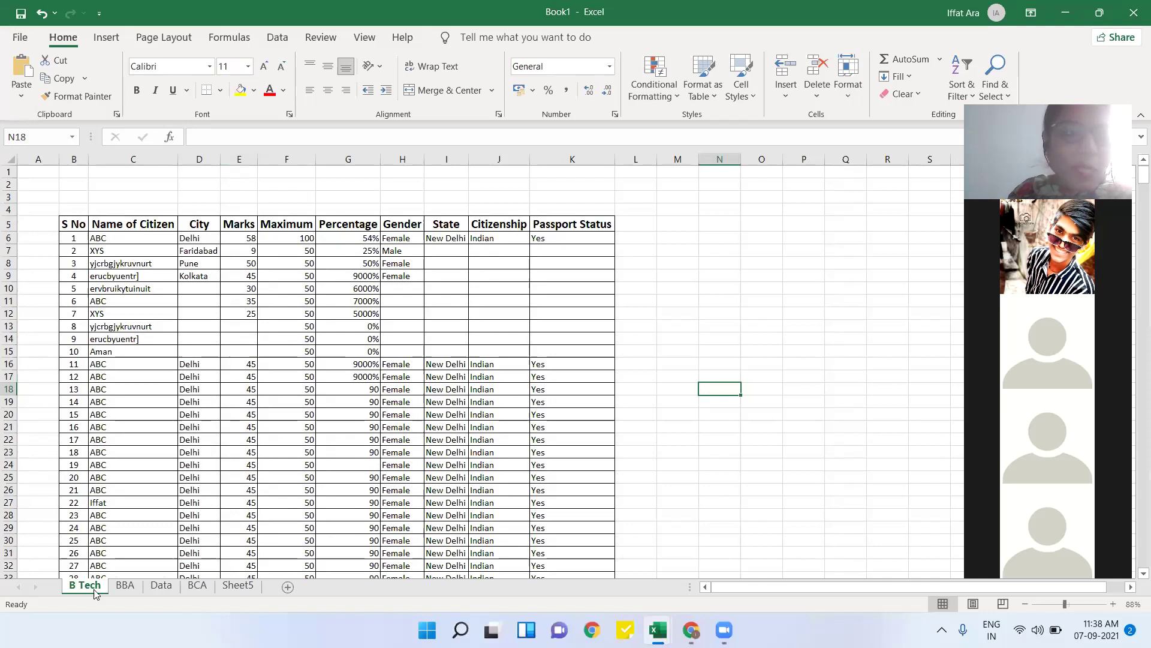
click(119, 438)
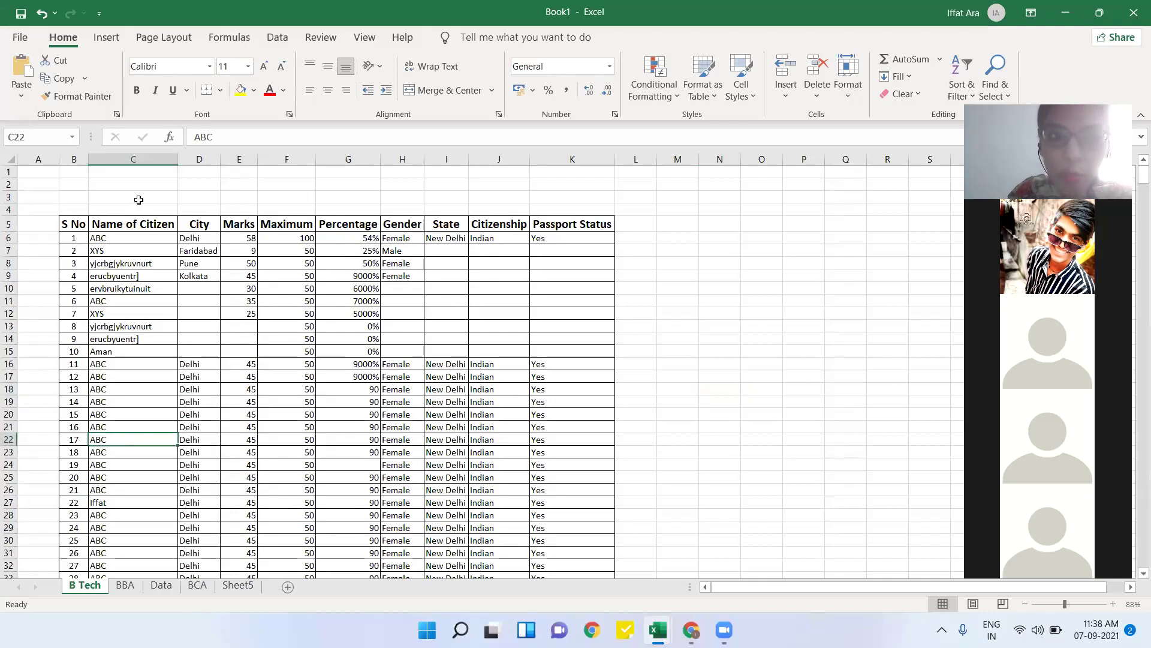
click(569, 112)
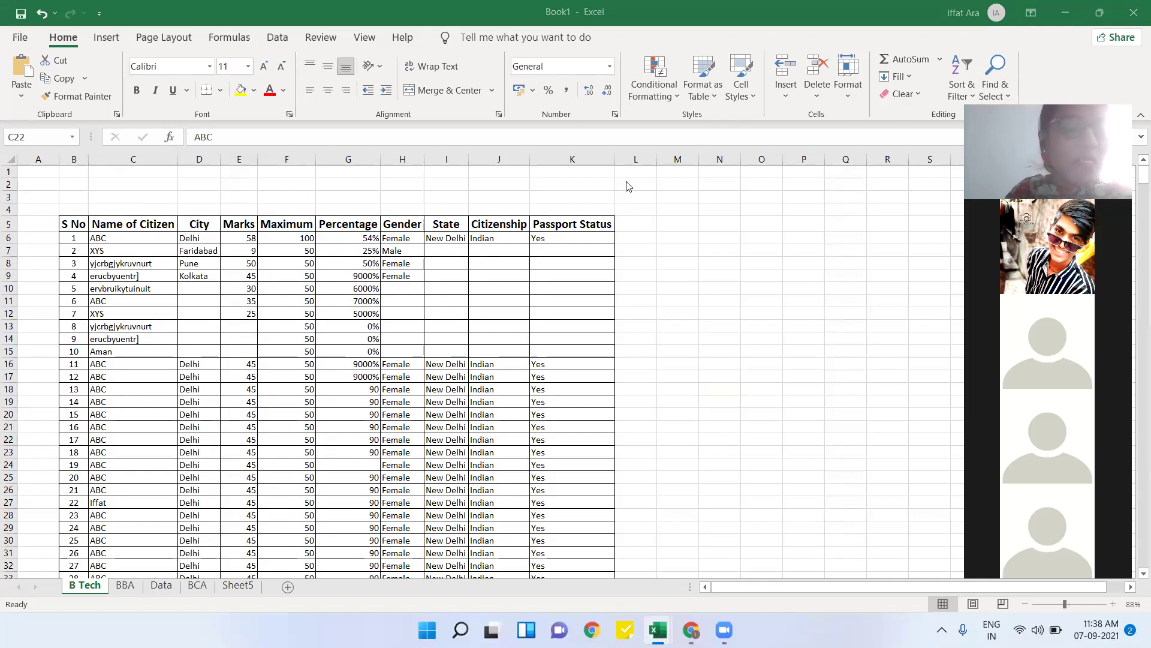
click(411, 179)
click(403, 183)
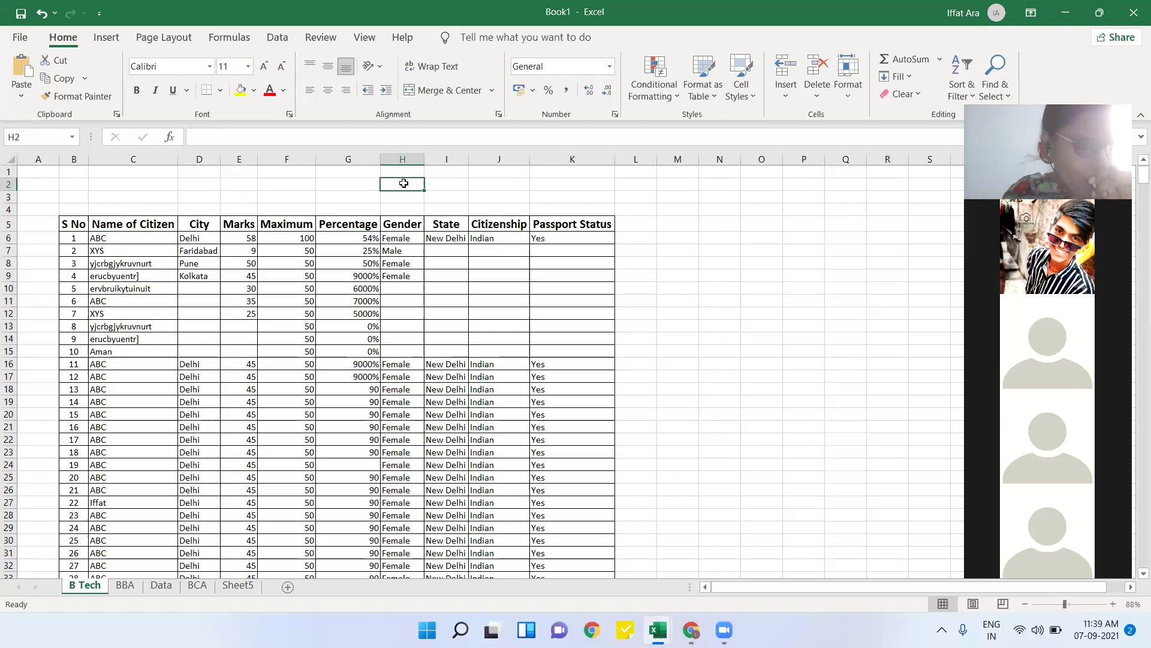
click(200, 347)
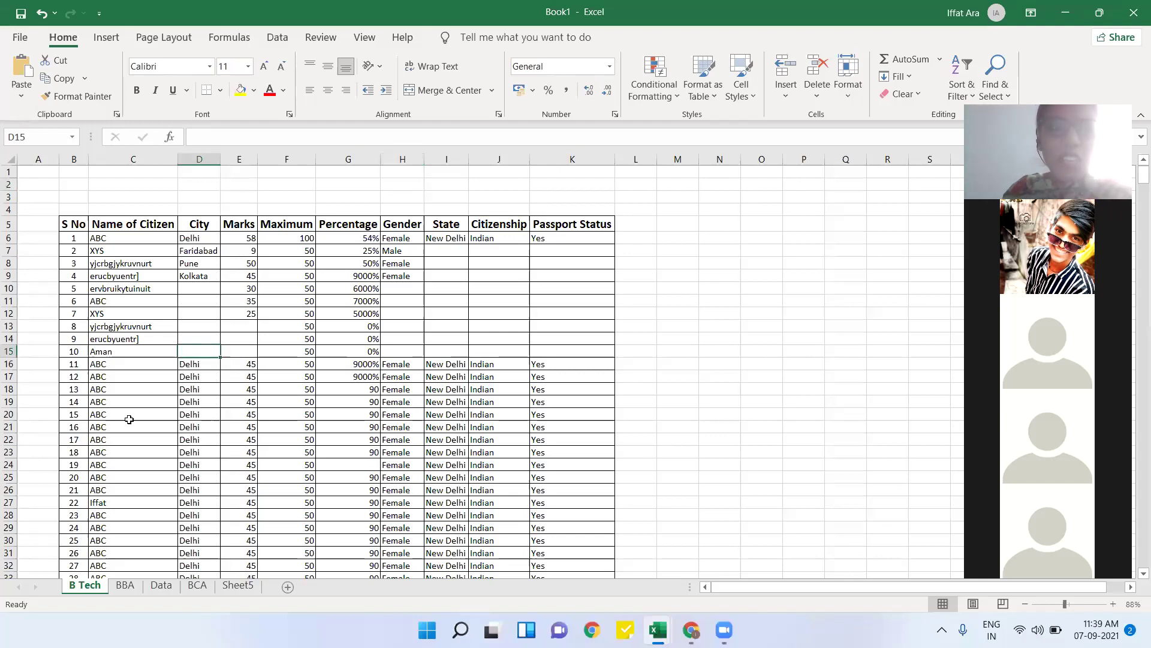
click(129, 420)
key(ctrl+Down)
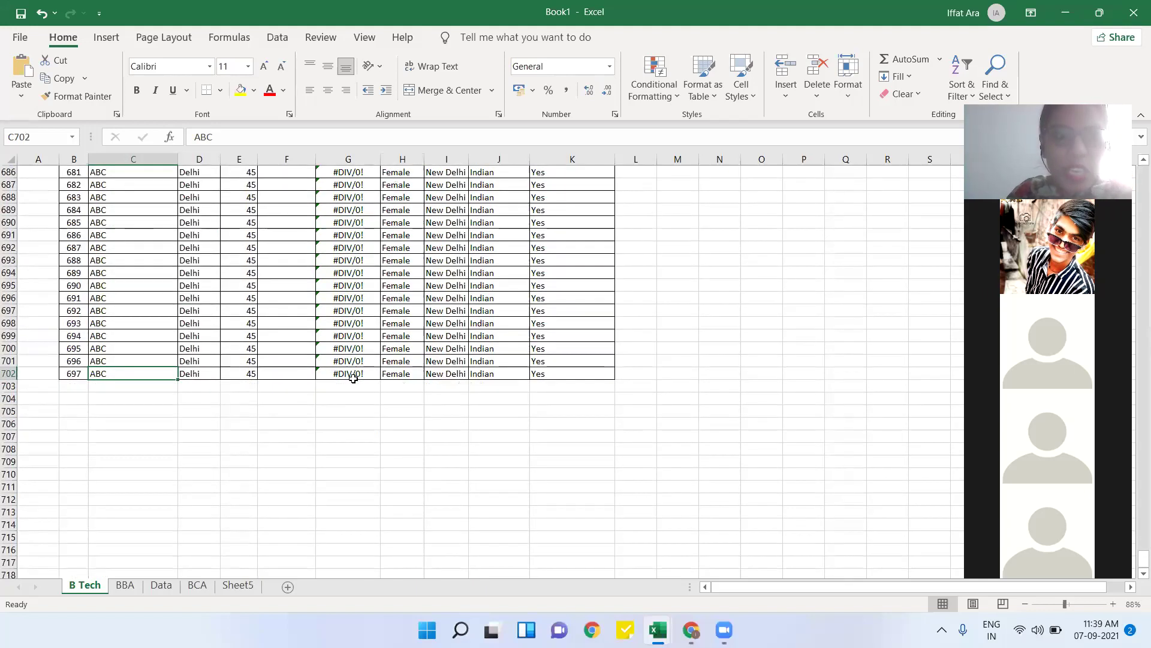
- Check the serial number of the table's last record and the empty rows beneath it
click(306, 449)
click(69, 376)
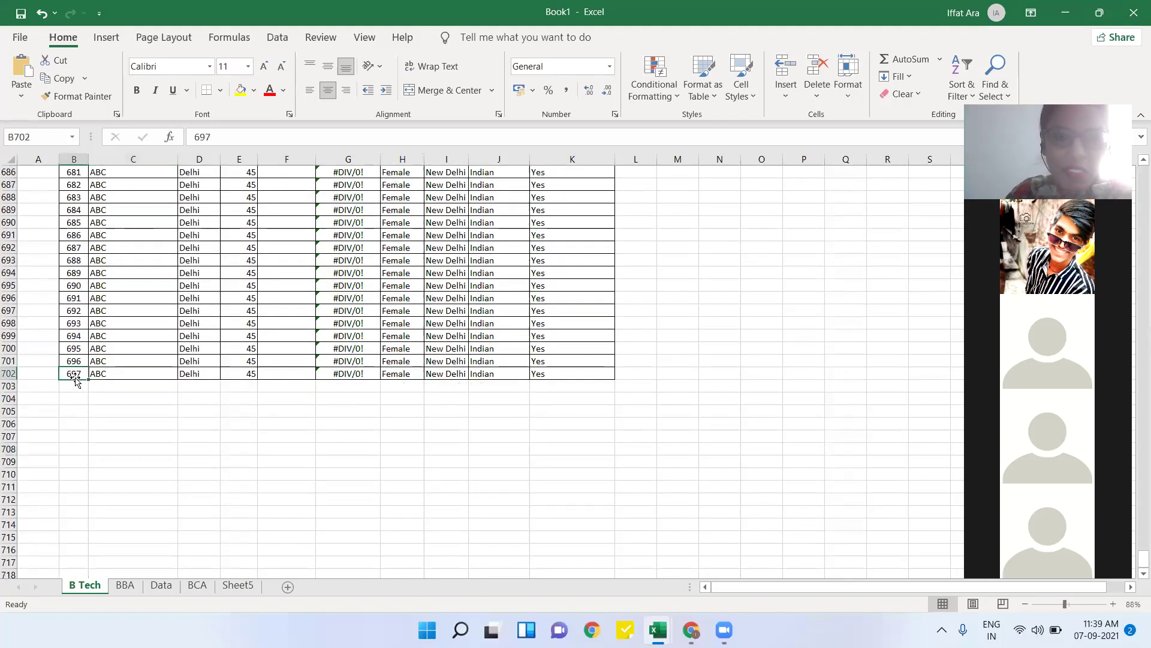
click(75, 402)
click(75, 371)
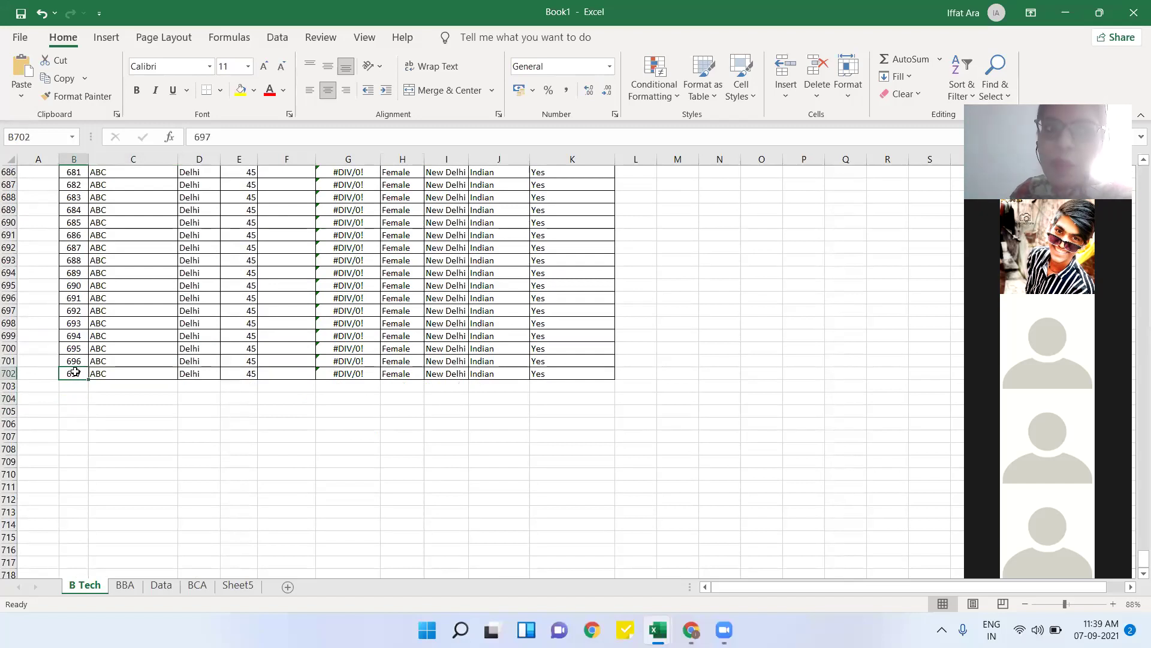
click(81, 435)
click(182, 461)
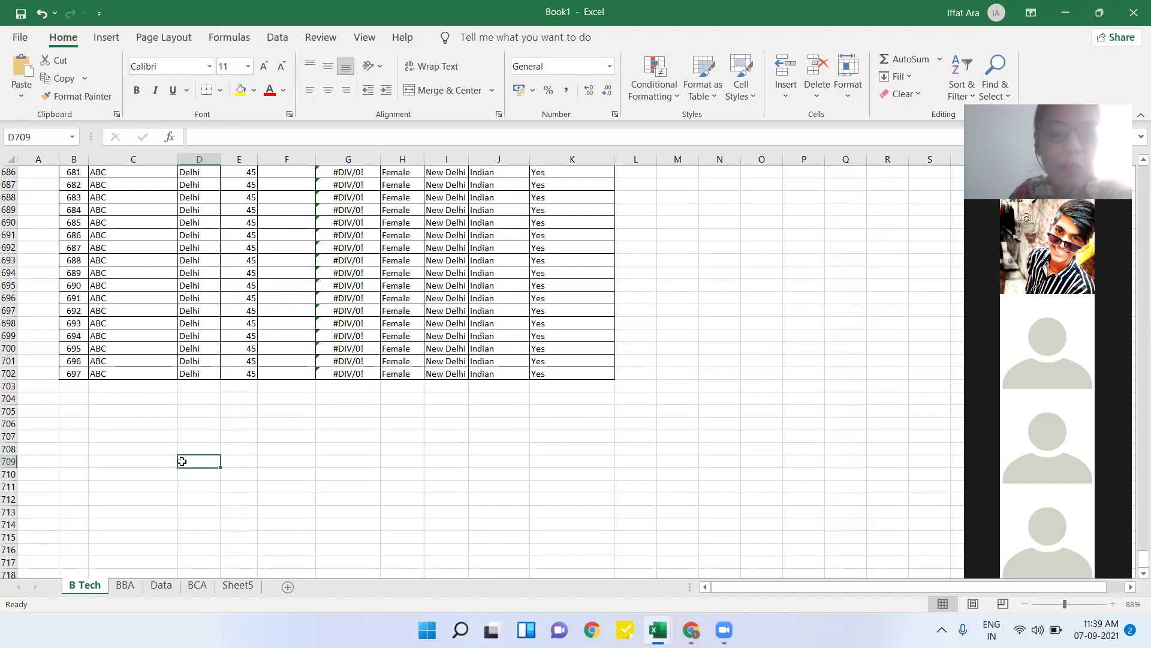
- Move the active cell row by row up the City column from below the table to D590, looking over the records
click(646, 112)
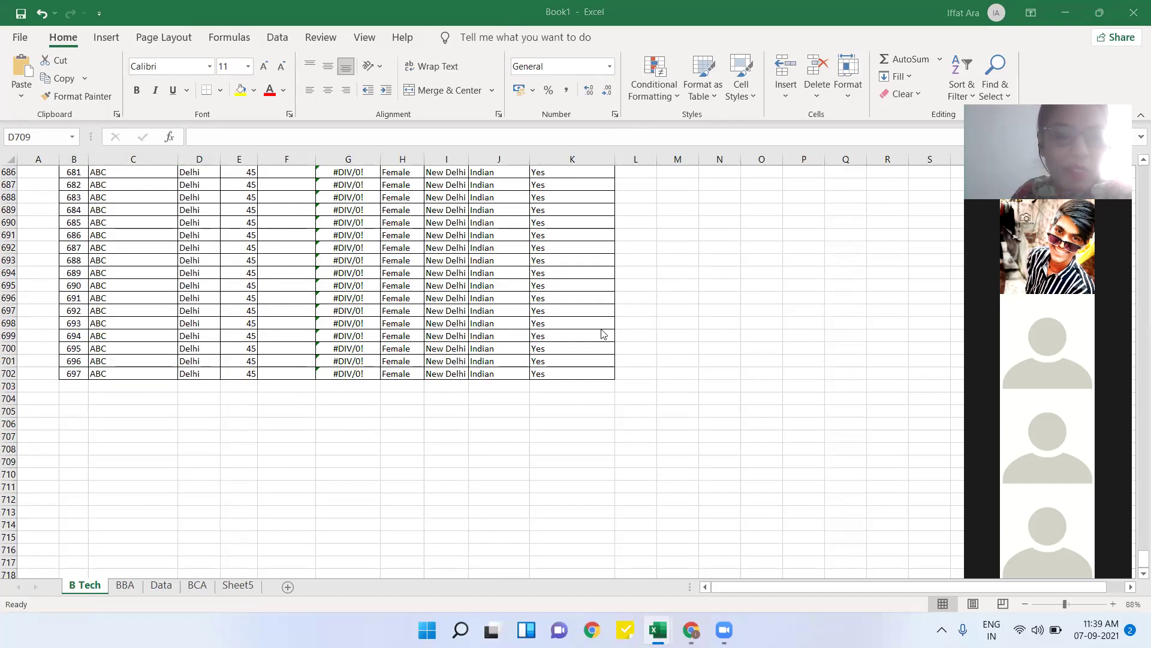
key(Up)
key(Up)
key(Up)
key(Up)
key(Up)
key(Up)
key(Up)
key(Up)
key(Up)
key(Up)
key(Up)
key(Up)
key(Up)
key(Up)
key(Up)
key(Up)
key(Up)
key(Up)
key(Up)
key(Up)
key(Up)
key(Up)
key(Up)
key(Up)
key(Up)
key(Up)
key(Up)
key(Up)
key(Up)
key(Up)
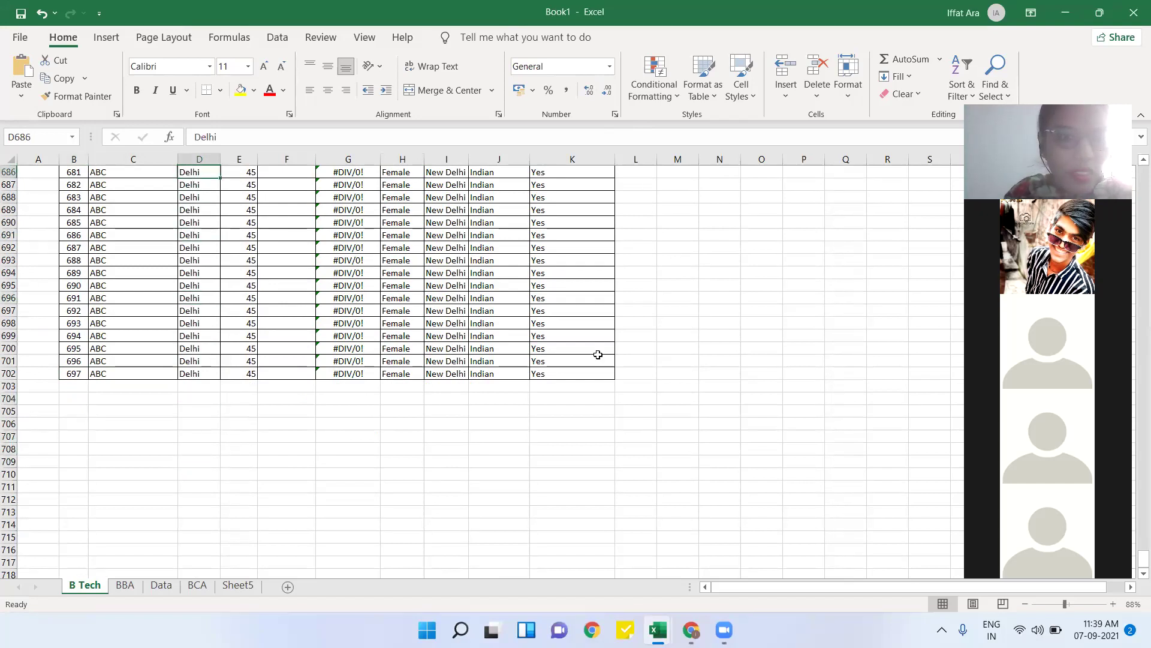
key(Up)
key(Up)
key(Up)
key(Up)
key(Up)
key(Up)
key(Up)
key(Up)
key(Up)
key(Up)
key(Up)
key(Up)
key(Up)
key(Up)
key(Up)
key(Up)
key(Up)
key(Up)
key(Up)
key(Up)
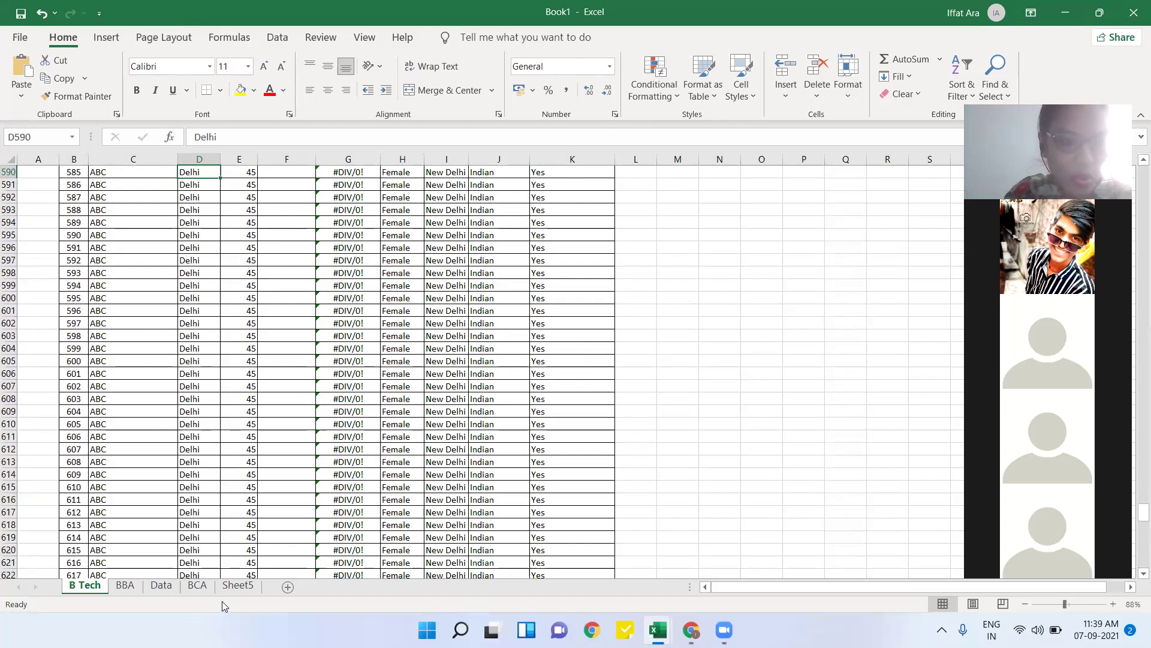
- Clear the sample text from cell C9 of Sheet5 and select cell B4
click(234, 586)
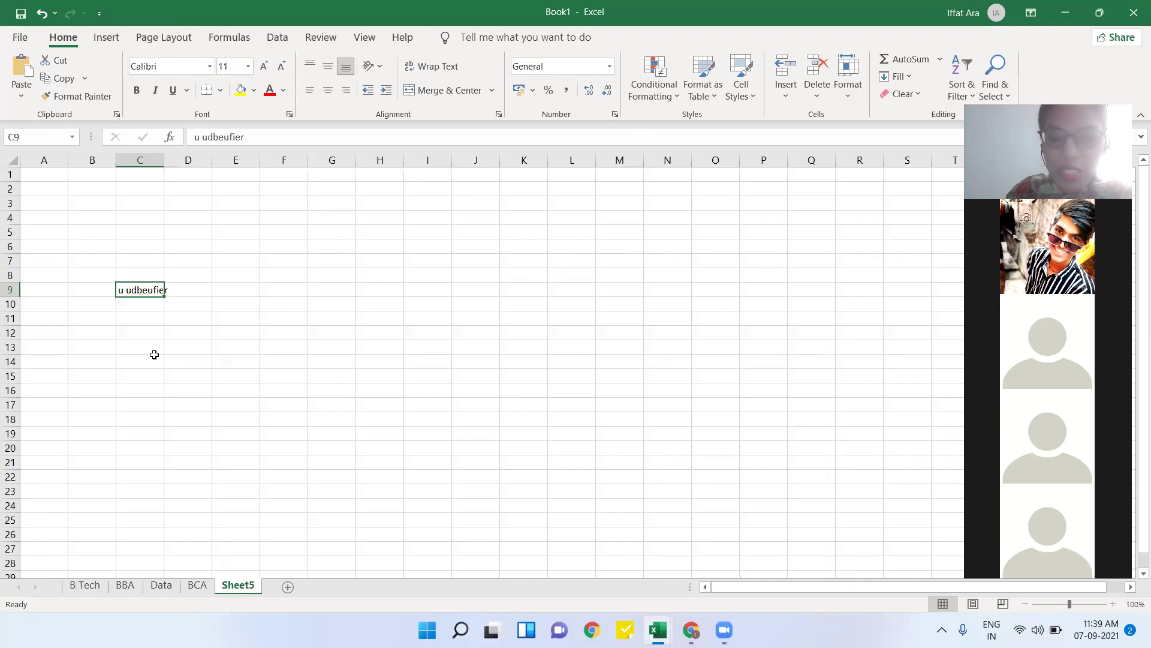
key(Delete)
click(79, 191)
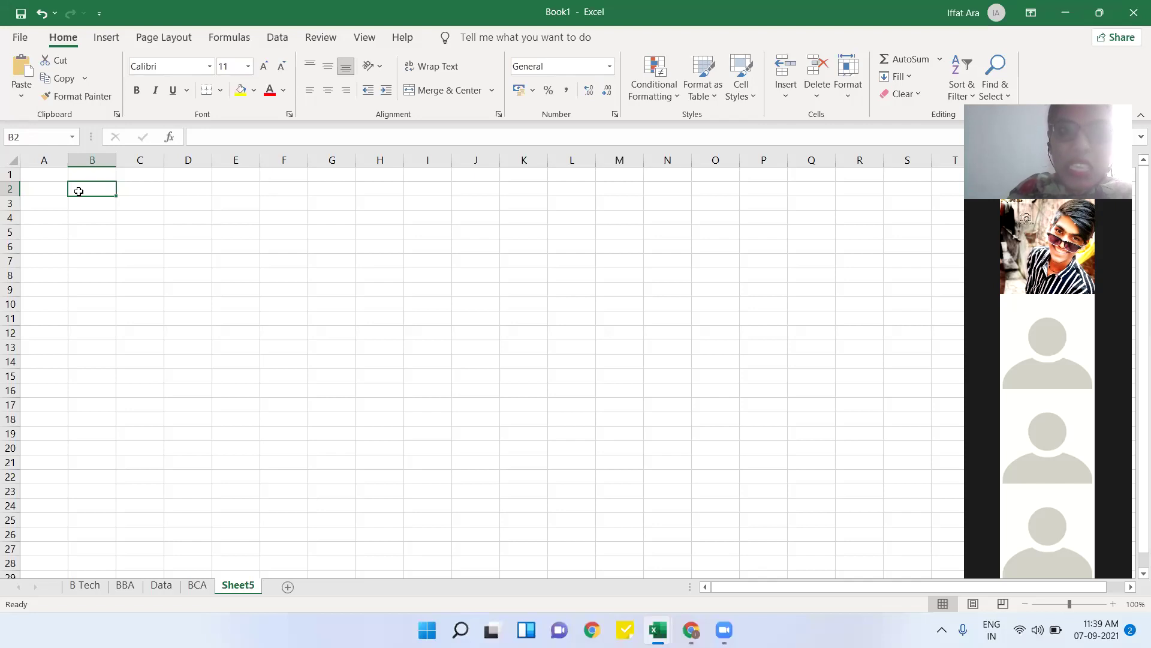
click(79, 223)
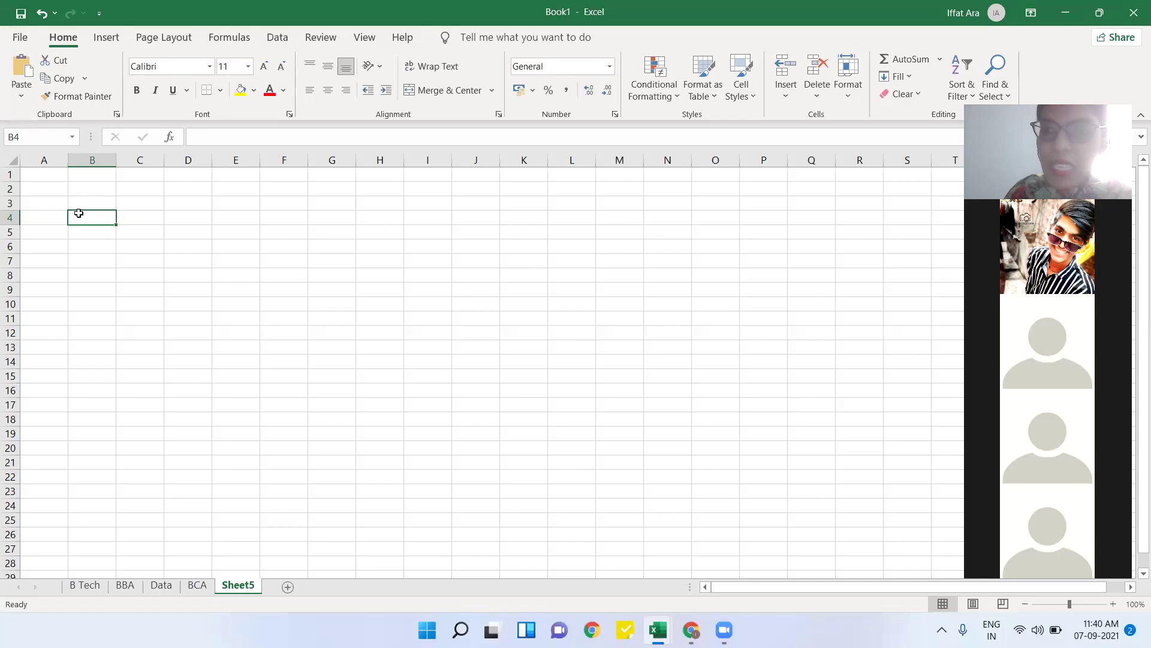
click(193, 127)
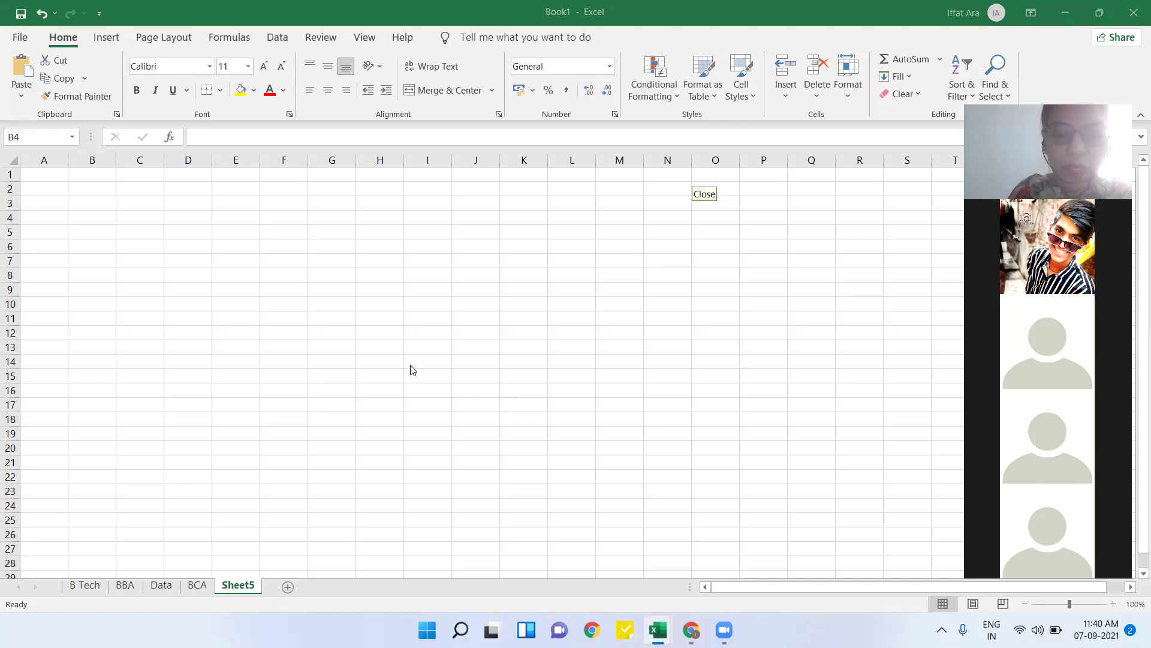
- Return to the B Tech sheet and move the active cell up the Name of Citizen column from C613 to C565
click(95, 585)
click(95, 585)
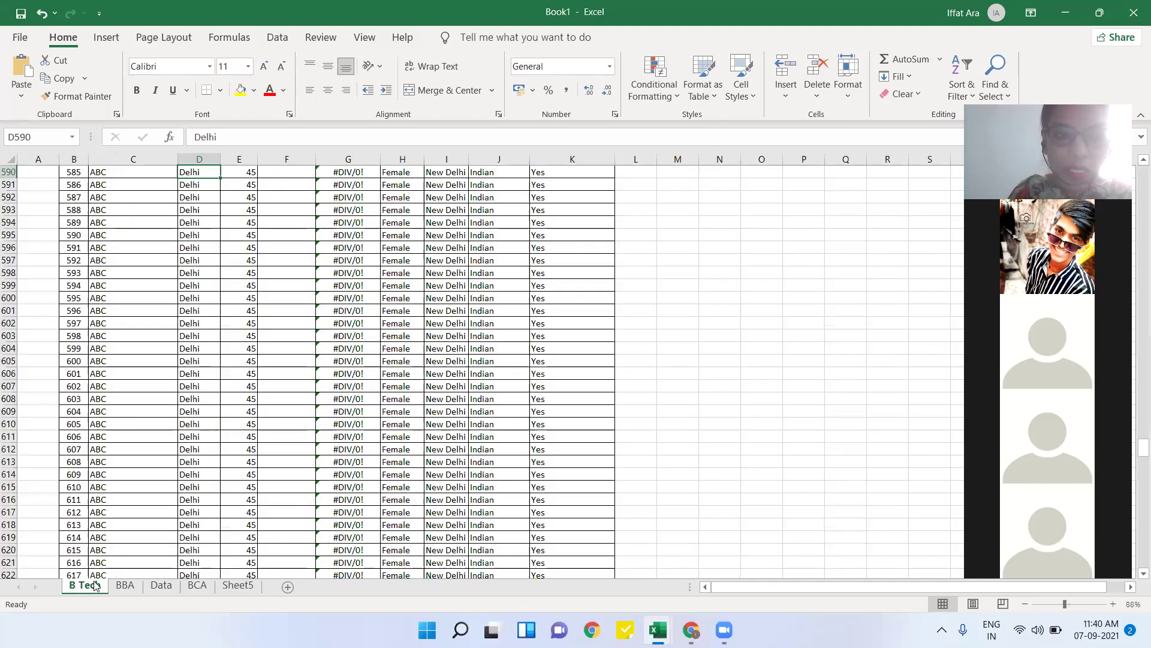
click(152, 469)
key(Up)
key(Up)
key(Up)
key(Up)
key(Up)
key(Up)
key(Up)
key(Up)
key(Up)
key(Up)
key(Up)
key(Up)
key(Up)
key(Up)
key(Up)
key(Up)
key(Up)
key(Up)
key(Up)
key(Up)
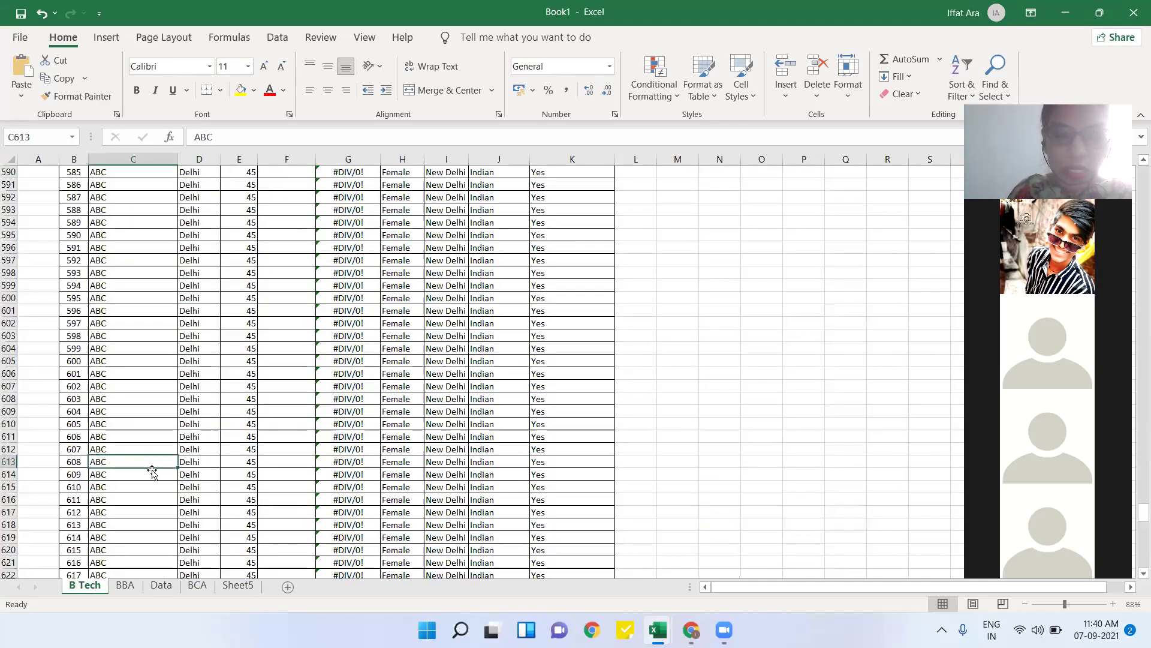
key(Up)
key(Up)
key(Up)
key(Up)
key(Up)
key(Up)
key(Up)
key(Up)
key(Up)
key(Up)
key(Up)
key(Up)
key(Up)
key(Up)
key(Up)
key(Up)
key(Up)
key(Up)
key(Up)
key(Up)
key(Up)
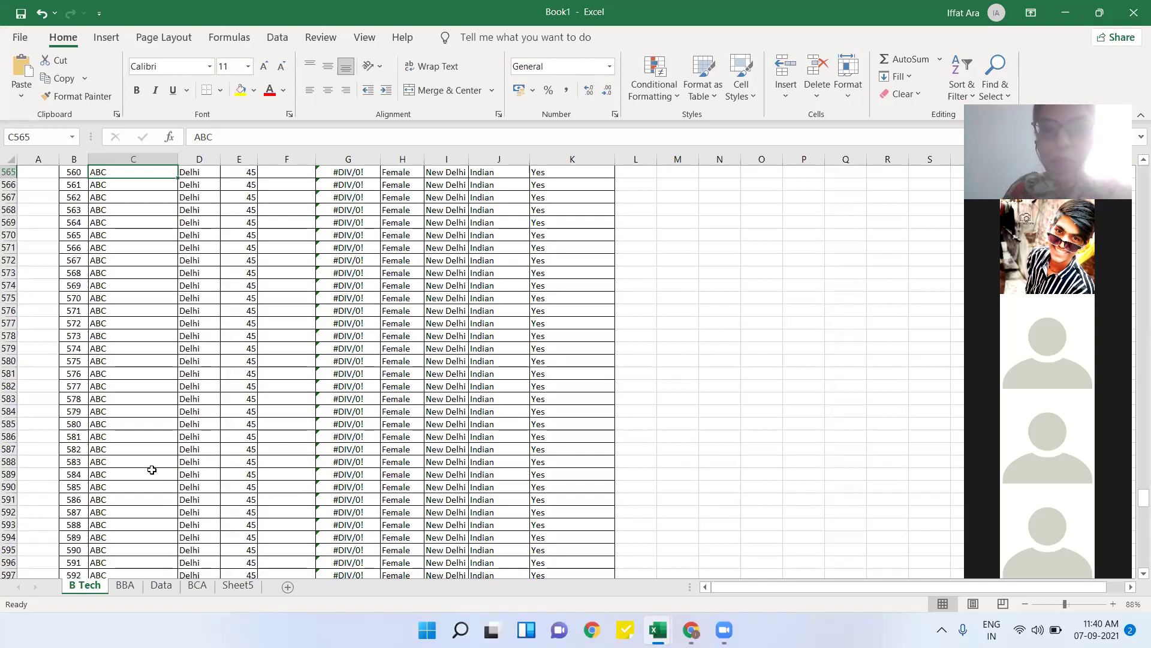
- Select column C from cell C594 through the end of the data and on down to the worksheet's last row, 1048576
click(136, 541)
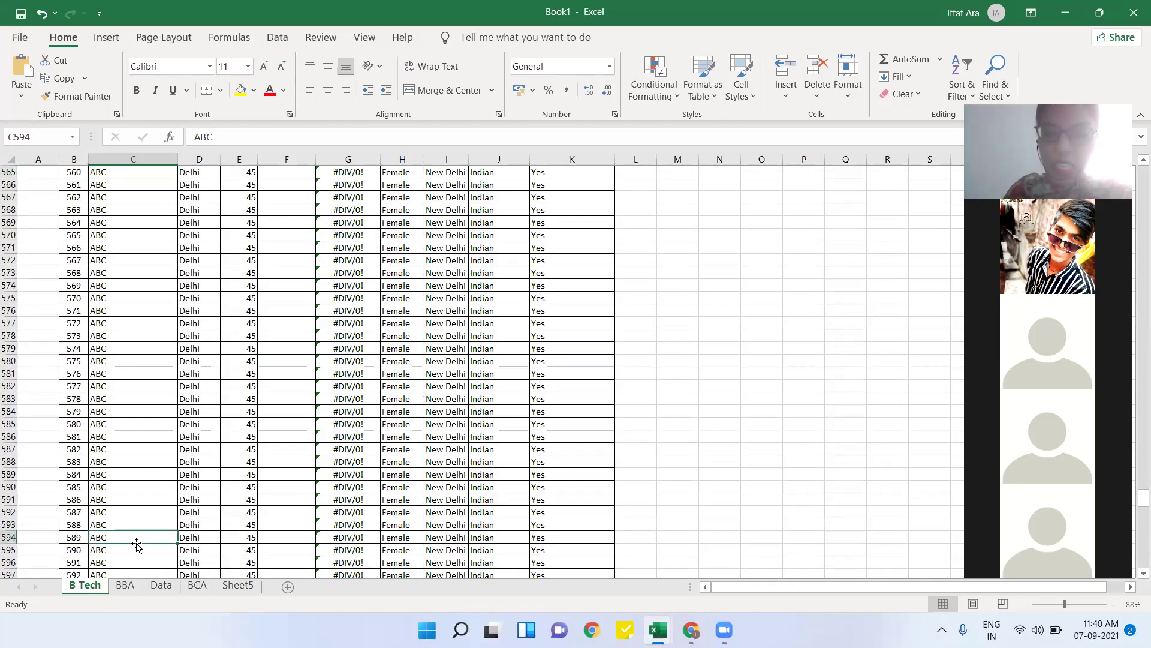
key(ctrl+shift+Down)
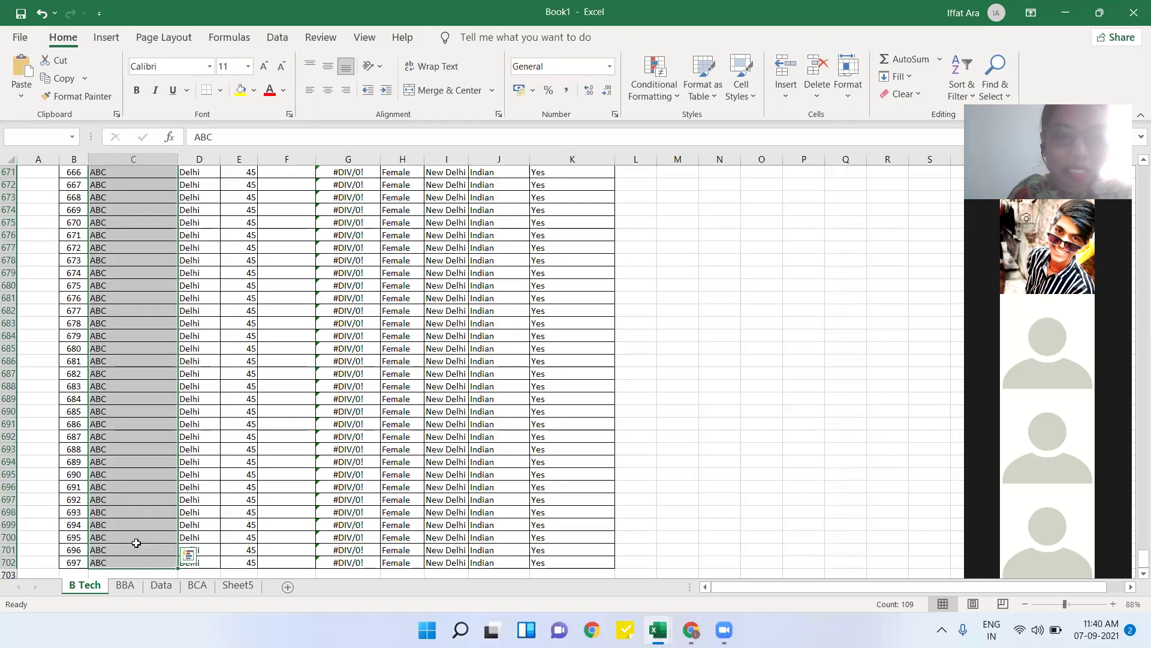
key(ctrl+shift+Down)
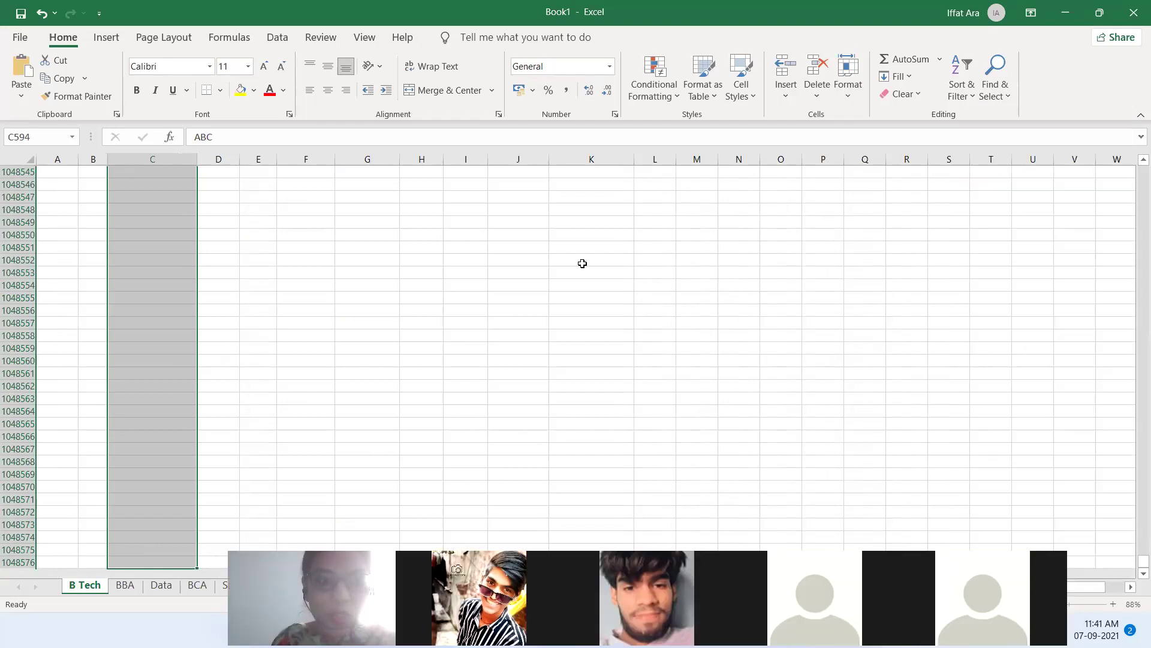
- Select row 1048562 from column C to the worksheet's last column, and shrink the selection by one column to XFC
click(131, 387)
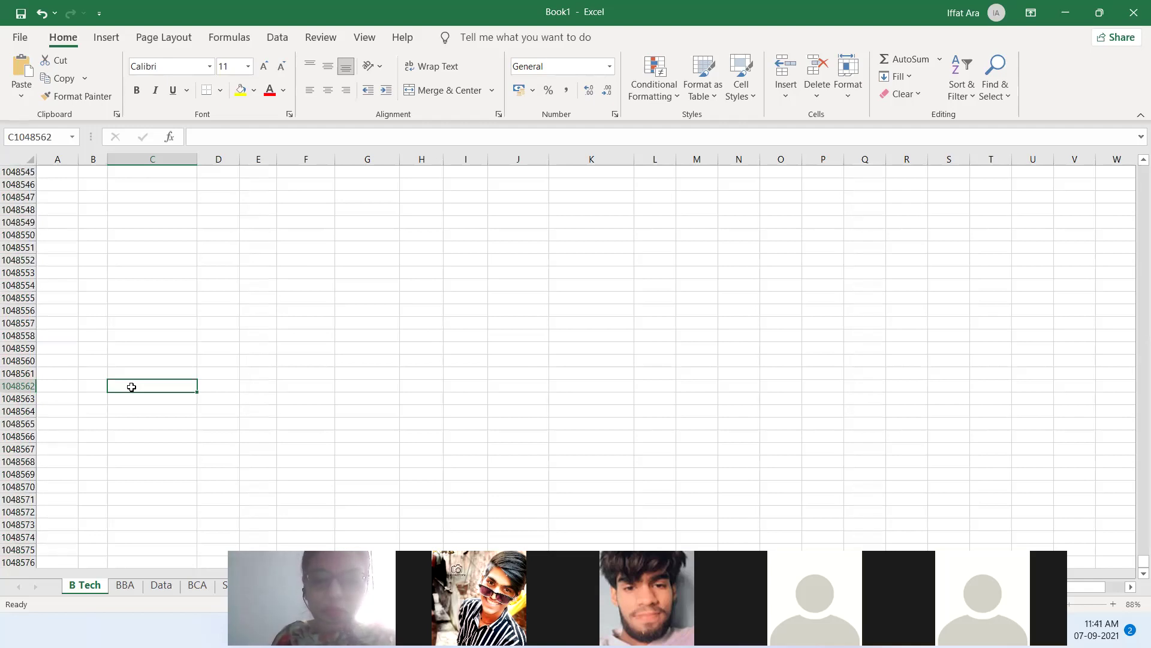
key(ctrl+shift+Right)
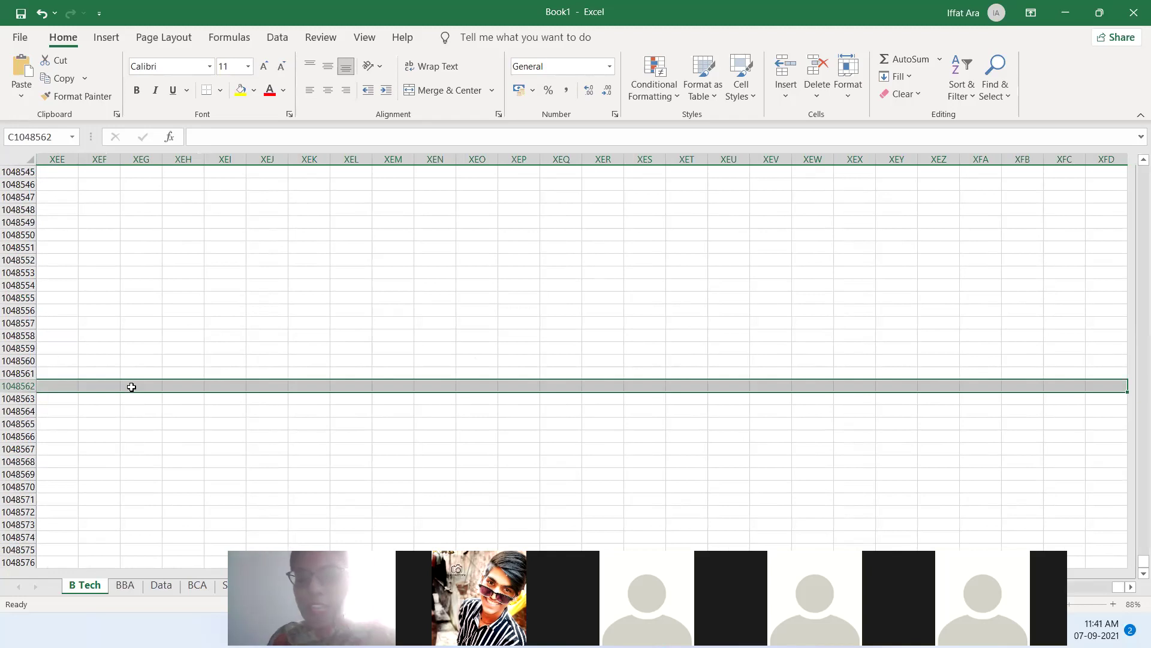
key(shift+Left)
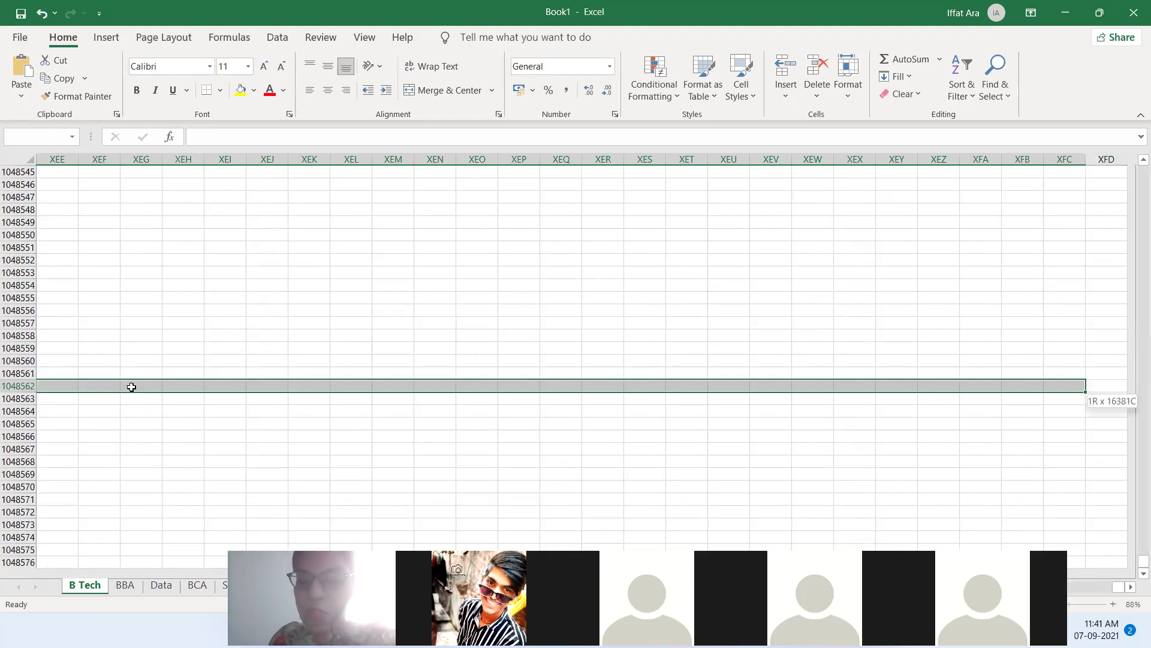
- Select row 1048562 from column C back to column A, and extend the selection up to the last data row, 702
key(shift+Home)
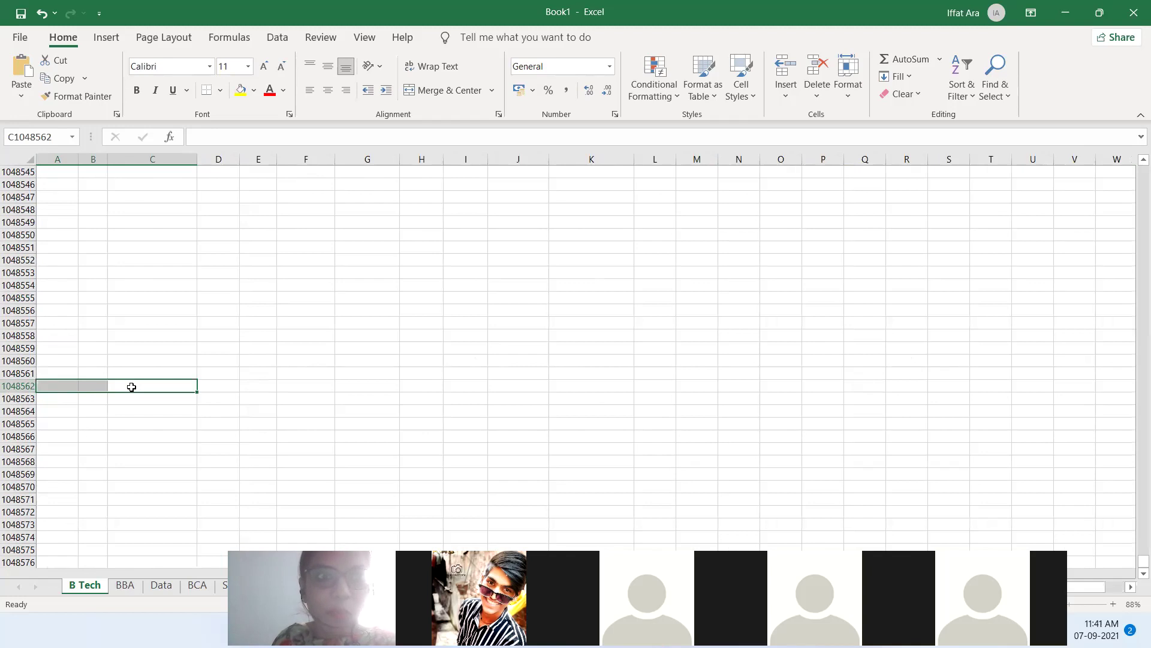
click(609, 114)
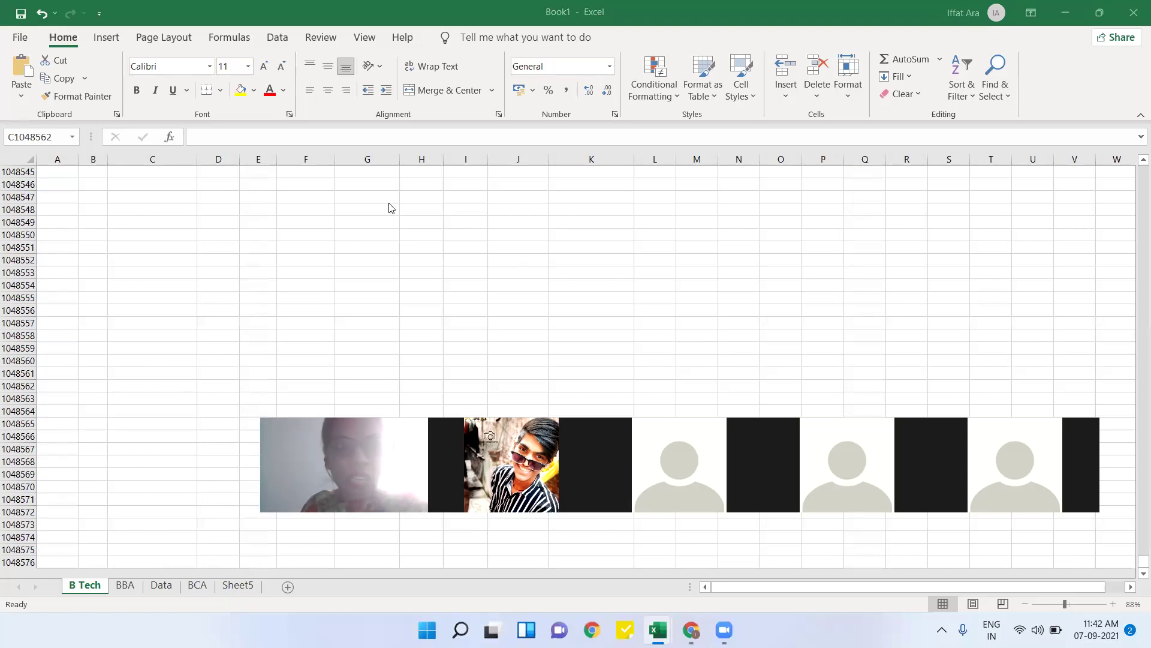
click(212, 304)
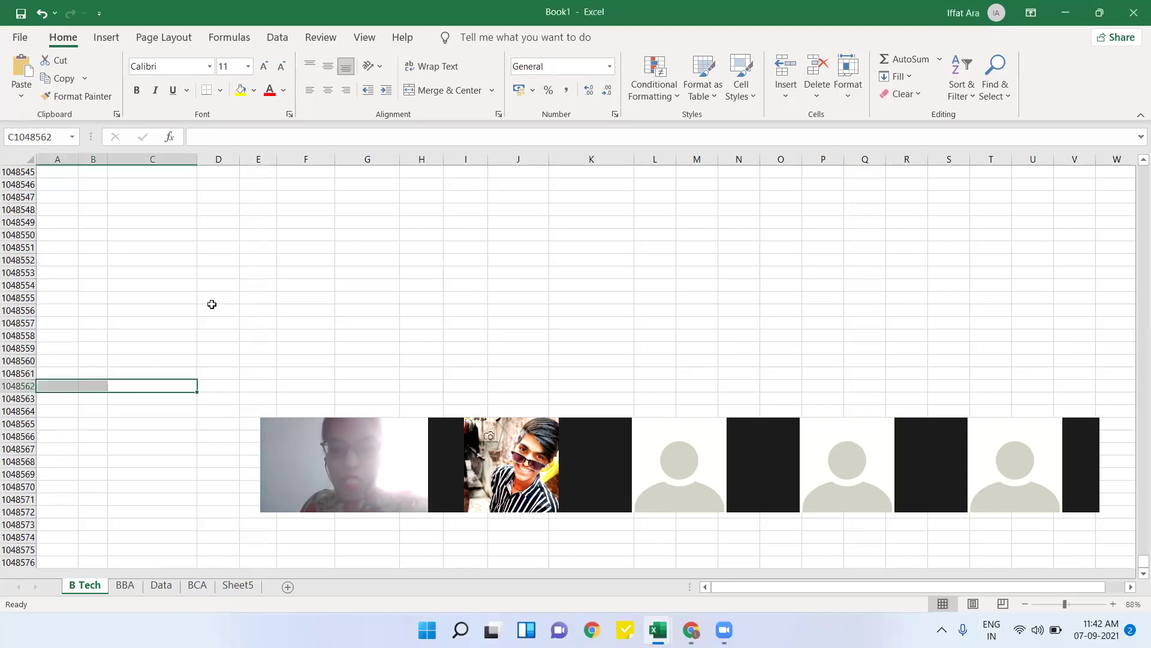
key(ctrl+shift+Up)
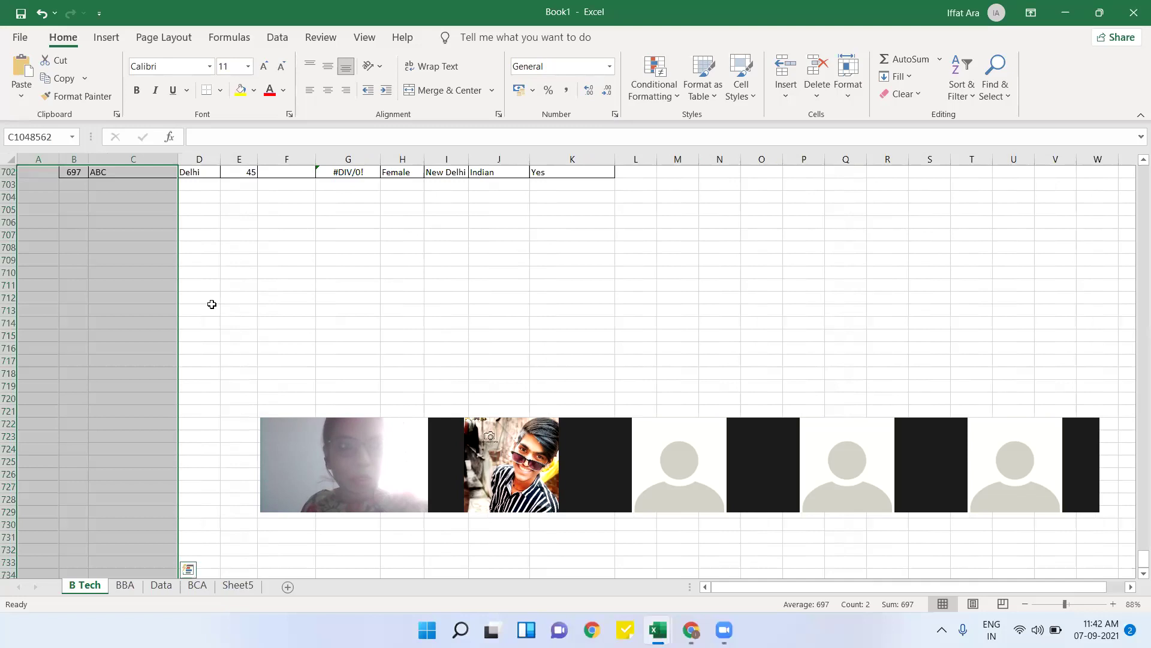
- Move the active cell to column O beside the data and on up to O651
click(109, 227)
key(Right)
key(Up)
key(Up)
key(Up)
key(Up)
key(Up)
key(Up)
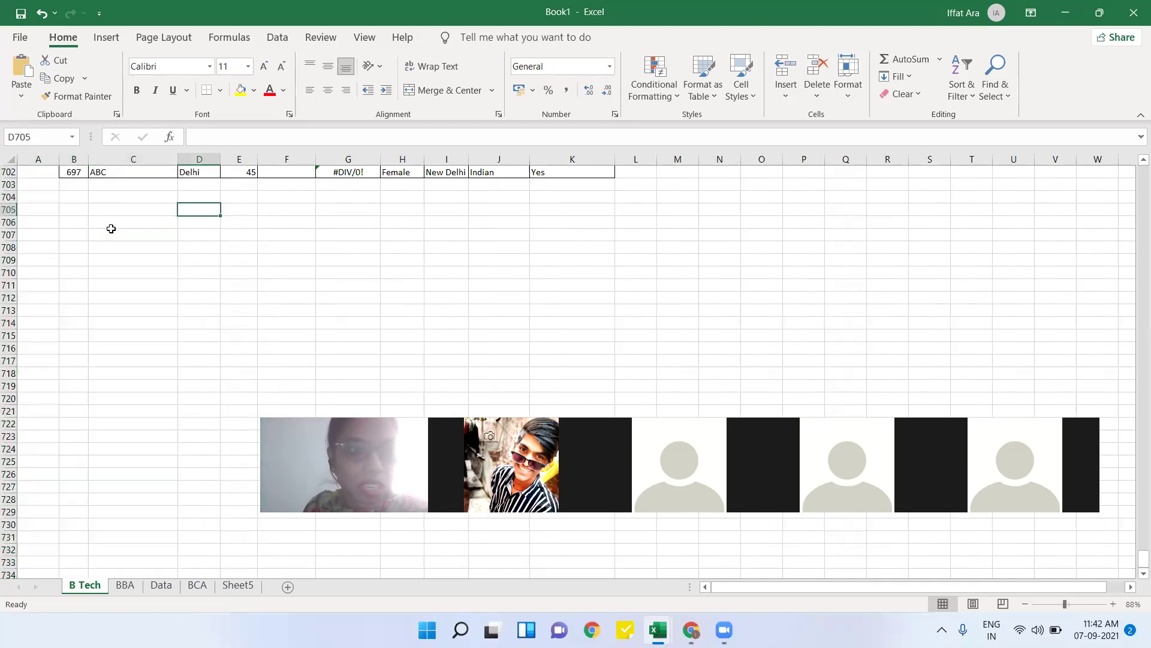
key(Right)
key(Right)
key(Right)
key(Right)
key(Right)
key(Right)
key(Right)
key(Right)
key(Right)
key(Right)
key(Right)
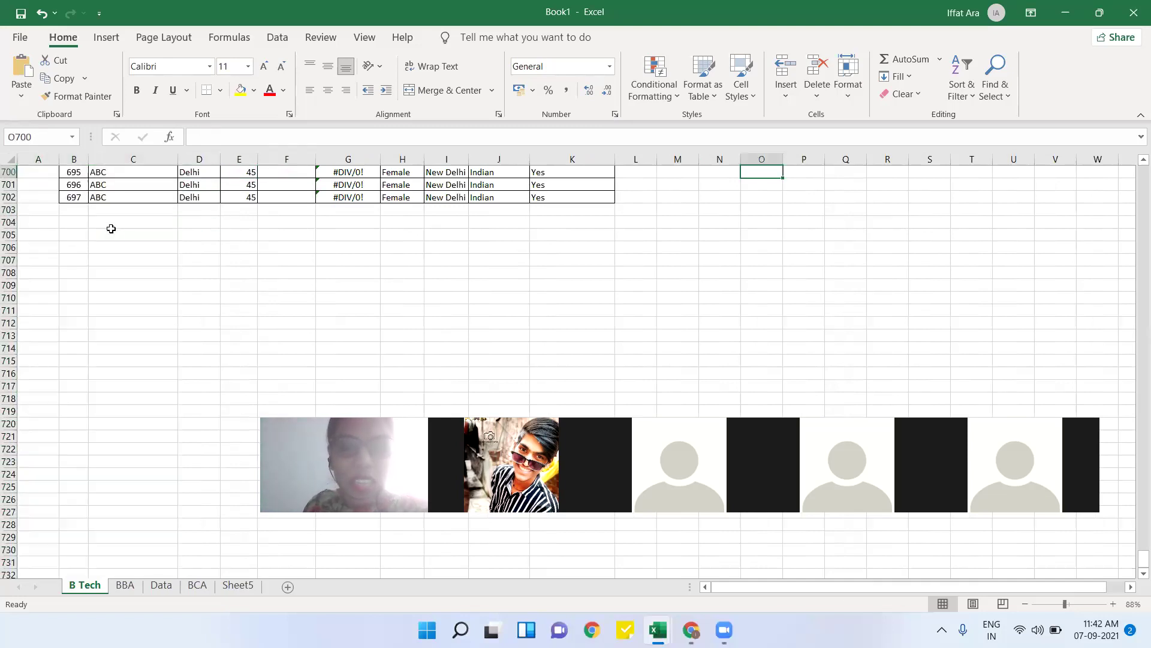
key(Up)
key(Up)
key(Up)
key(Up)
key(Up)
key(Up)
key(Up)
key(Up)
key(Up)
key(Up)
key(Up)
key(Up)
key(Up)
key(Up)
key(Up)
key(Up)
key(Up)
key(Up)
key(Up)
key(Up)
key(Up)
key(Up)
key(Up)
key(Up)
key(Up)
key(Up)
key(Up)
key(Up)
key(Up)
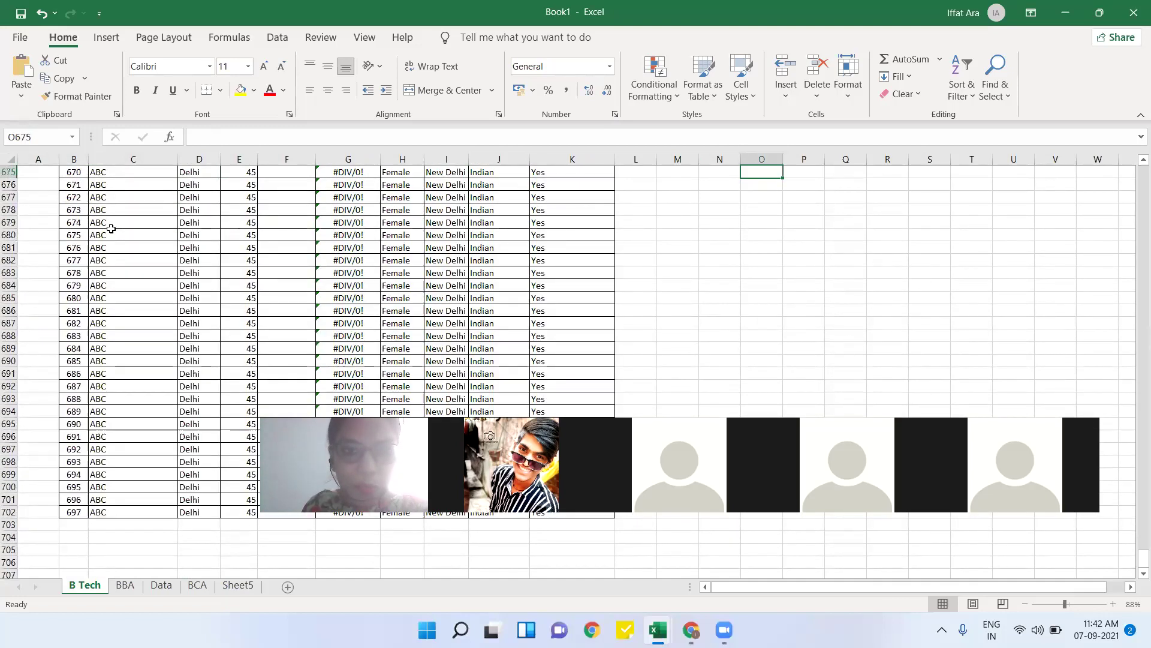
key(ctrl+n)
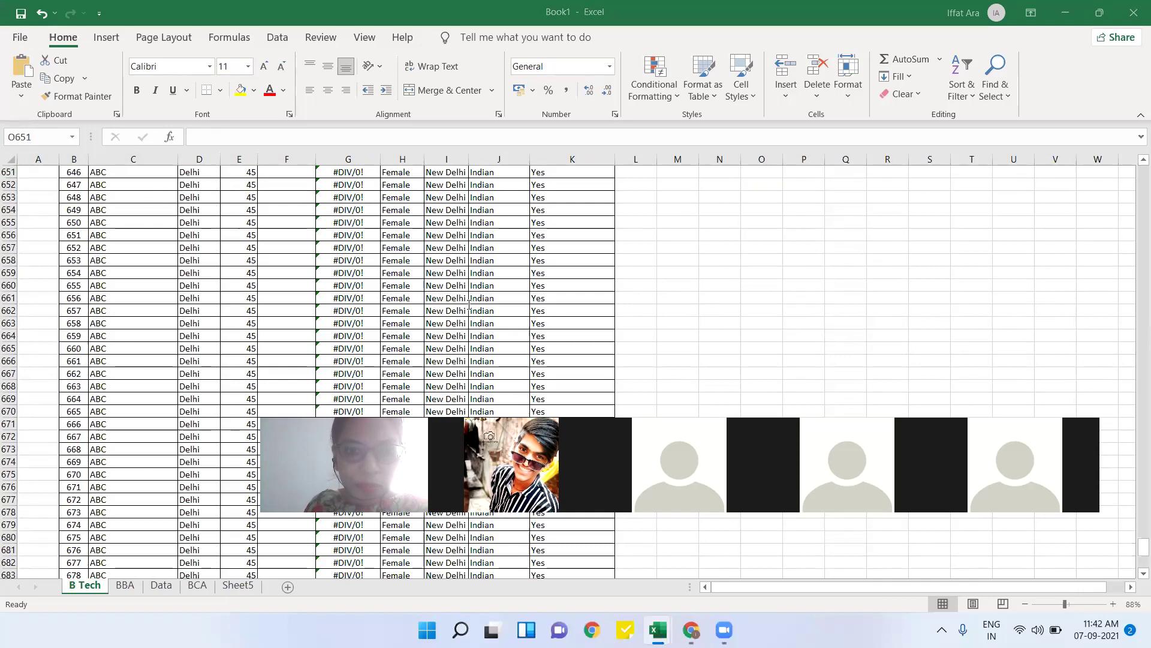
click(855, 321)
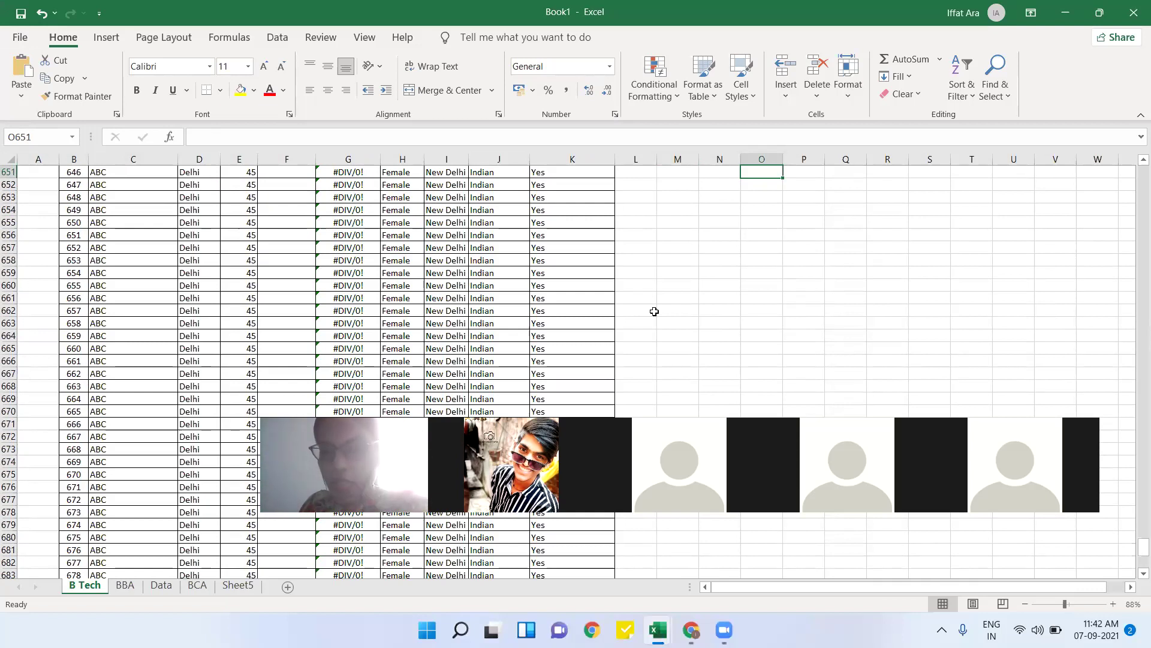
- Select row 651 from column O back to column A, and shrink the selection to start at column C
key(shift+Left)
key(shift+Left)
key(shift+Left)
key(shift+Left)
key(shift+Left)
key(shift+Left)
key(shift+Left)
key(shift+Left)
key(shift+Left)
key(shift+Left)
key(shift+Left)
key(shift+Left)
key(shift+Left)
key(shift+Left)
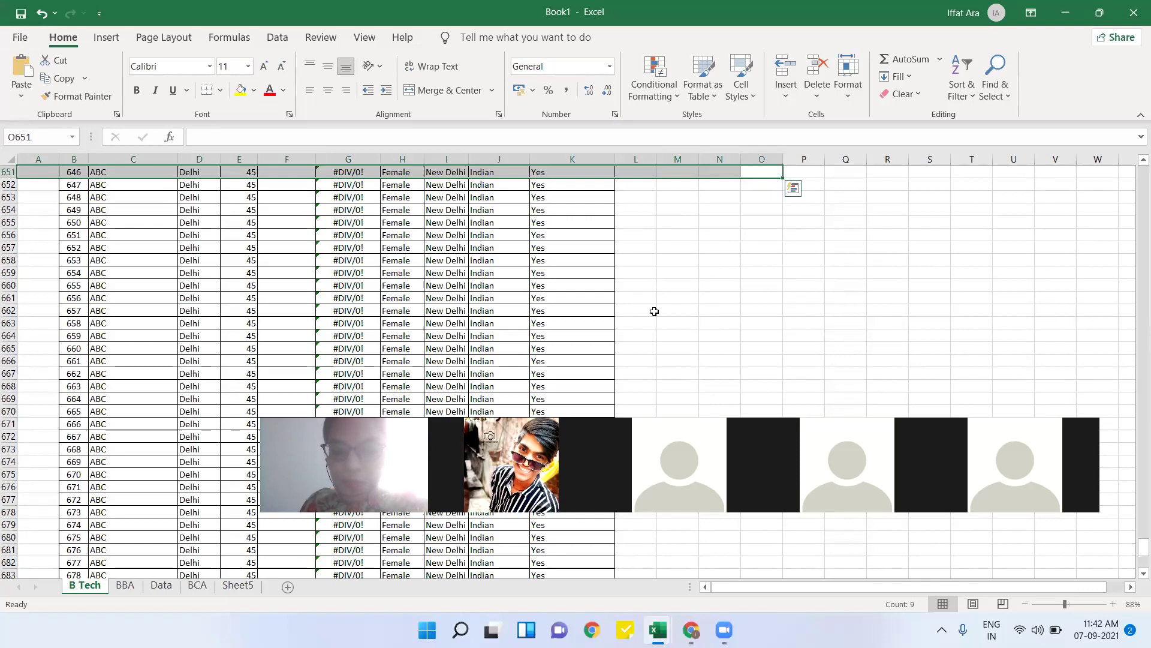
key(shift+Right)
key(shift+Right)
key(shift+Right)
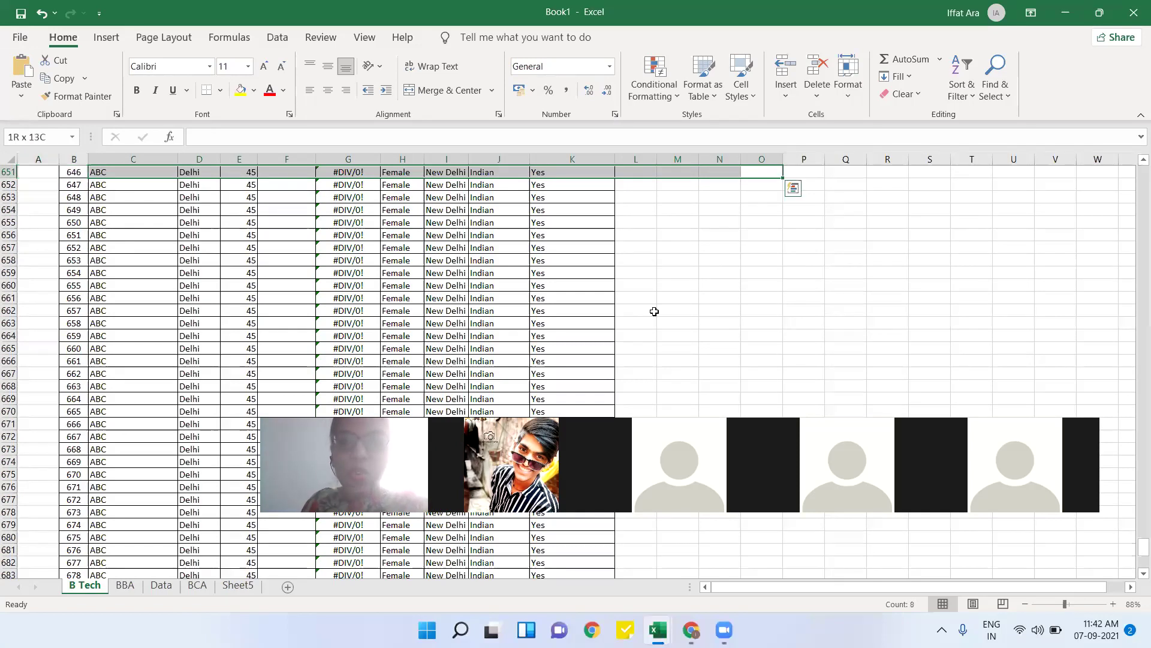
- Select row 661 from cell M661 to the worksheet's last column, XFD
click(696, 301)
drag(695, 301, 696, 304)
key(ctrl+shift+Right)
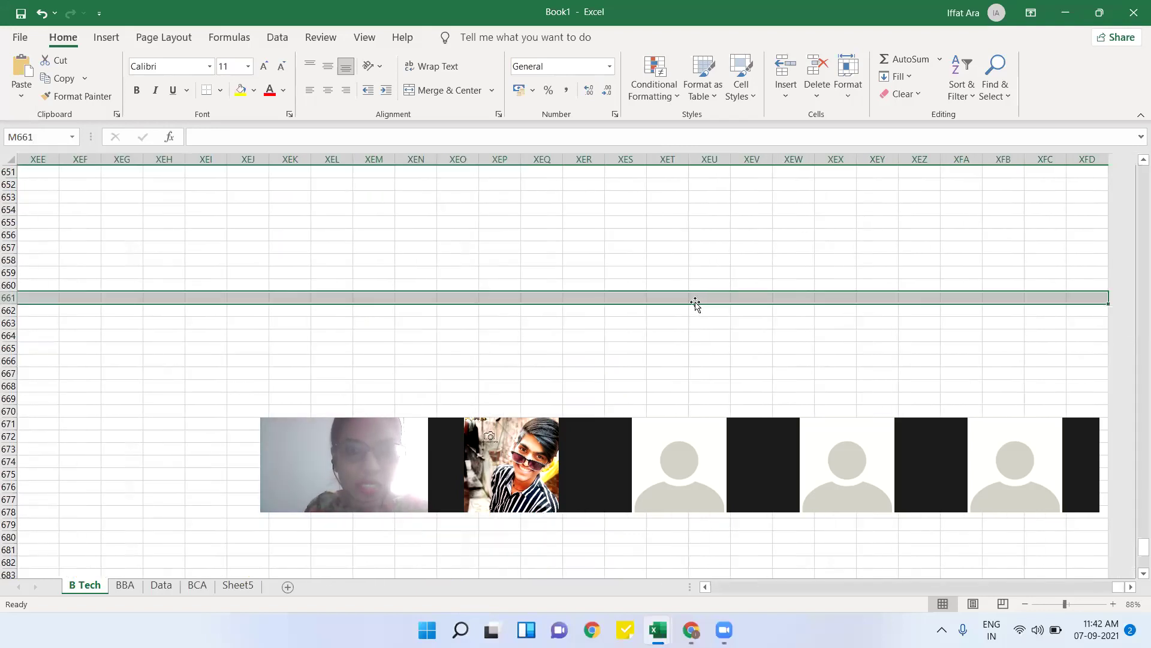
- Select row 663 from cell XES663 back to the last data column, K
click(648, 123)
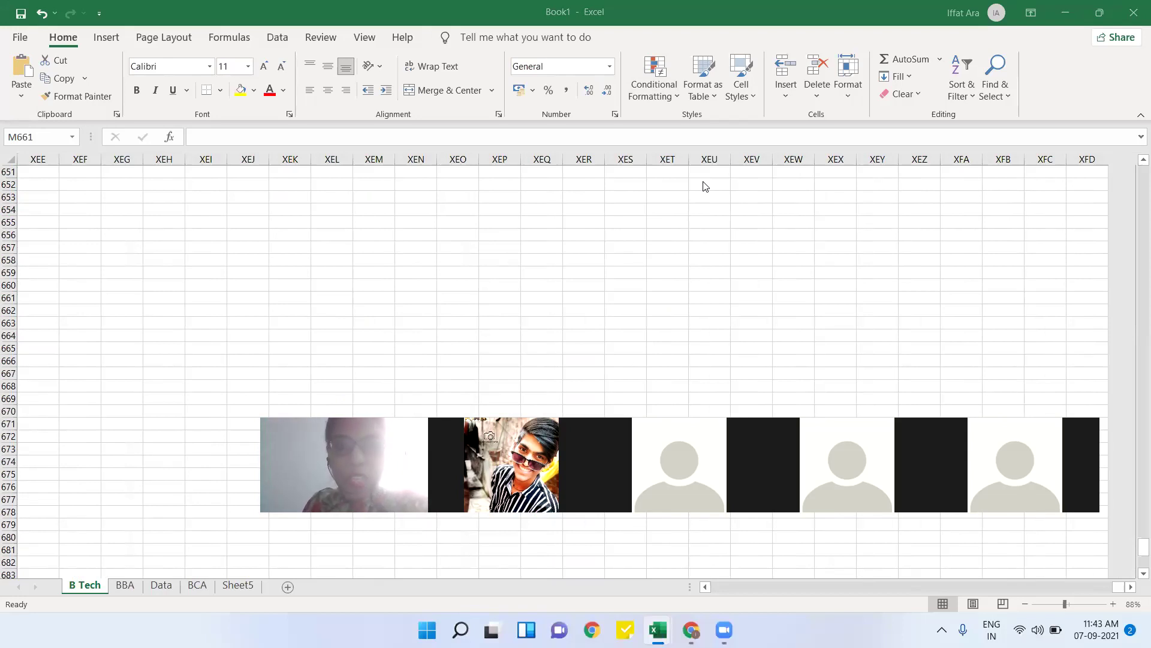
key(shift+space)
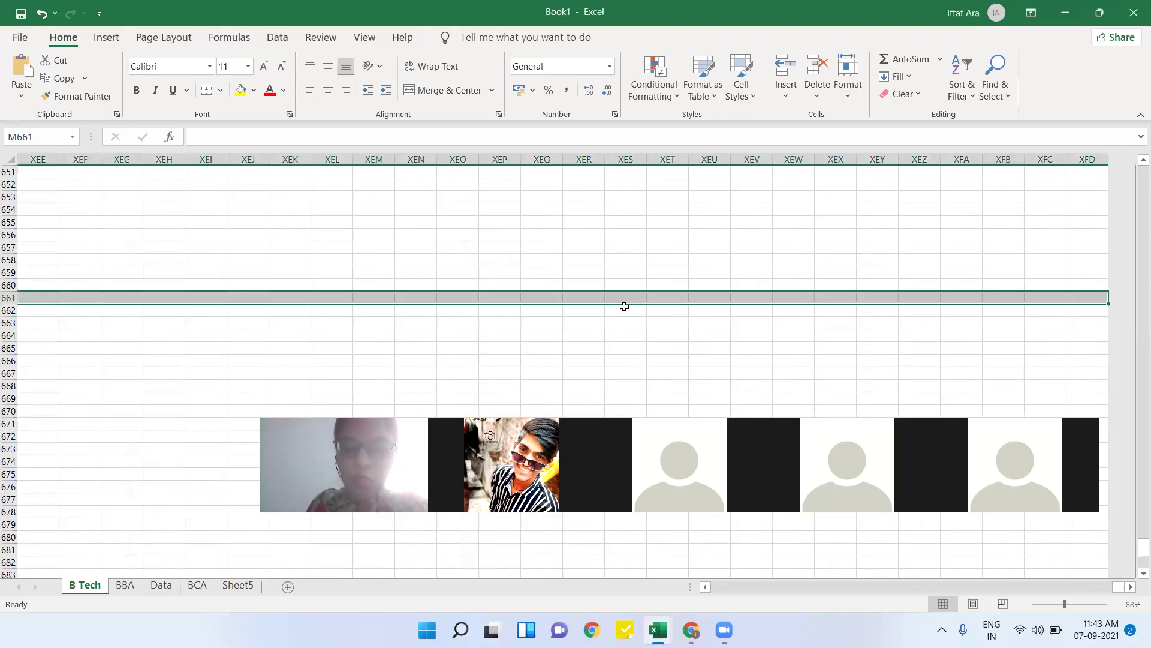
click(630, 320)
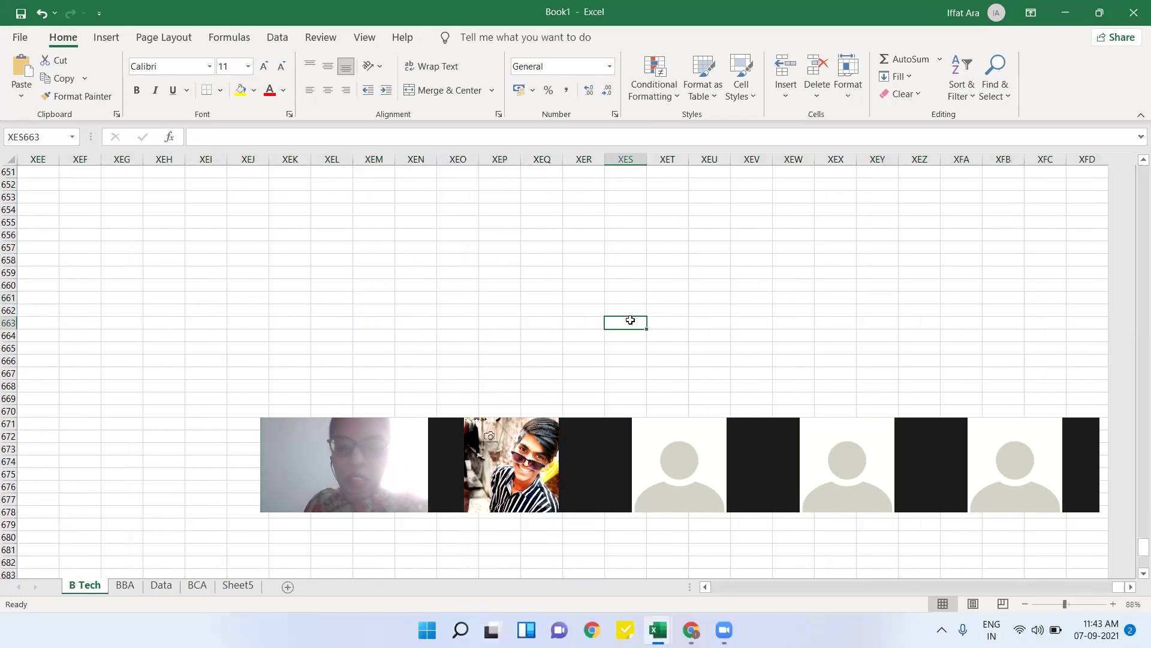
key(shift+space)
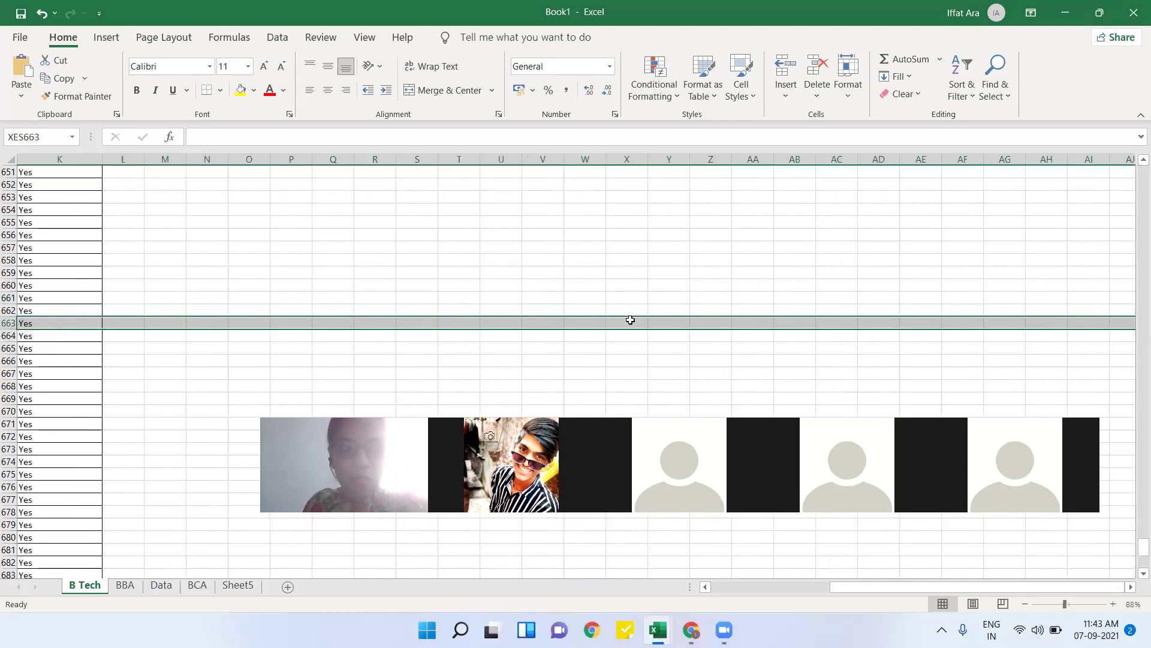
- Select cell S658 and move the active cell up column S to S636
click(420, 252)
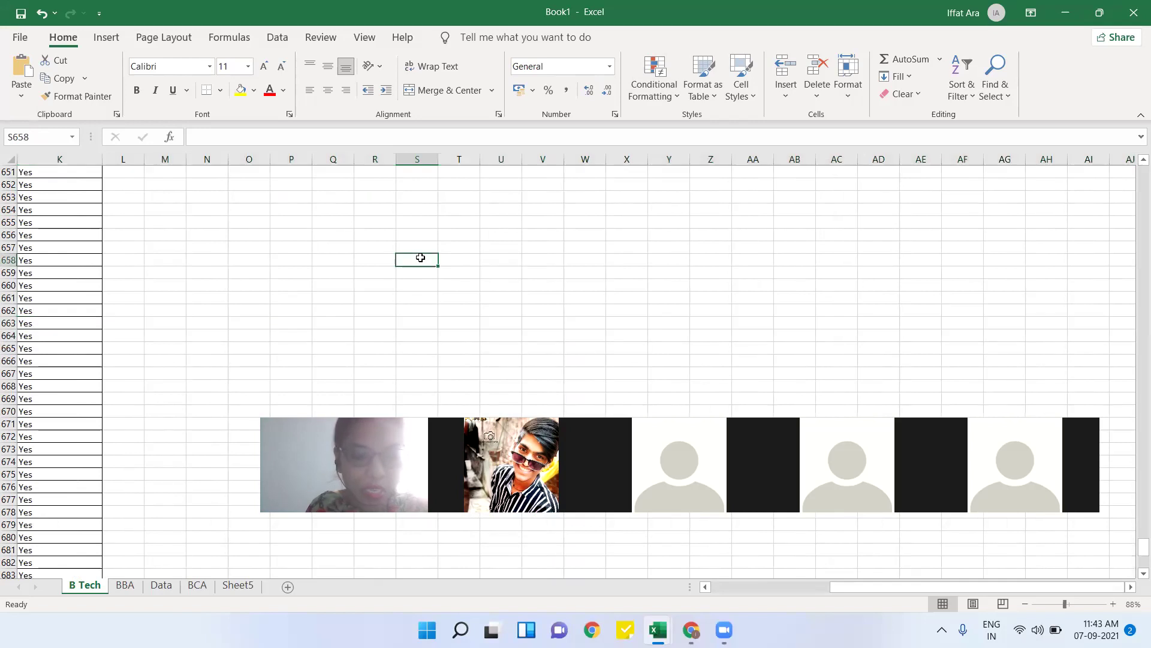
key(Up)
key(Up)
key(Up)
key(Up)
key(Up)
key(Up)
key(Up)
key(Up)
key(Up)
key(Up)
key(Up)
key(Up)
key(Up)
key(Up)
key(Up)
key(Up)
key(Up)
key(Up)
key(Up)
key(Up)
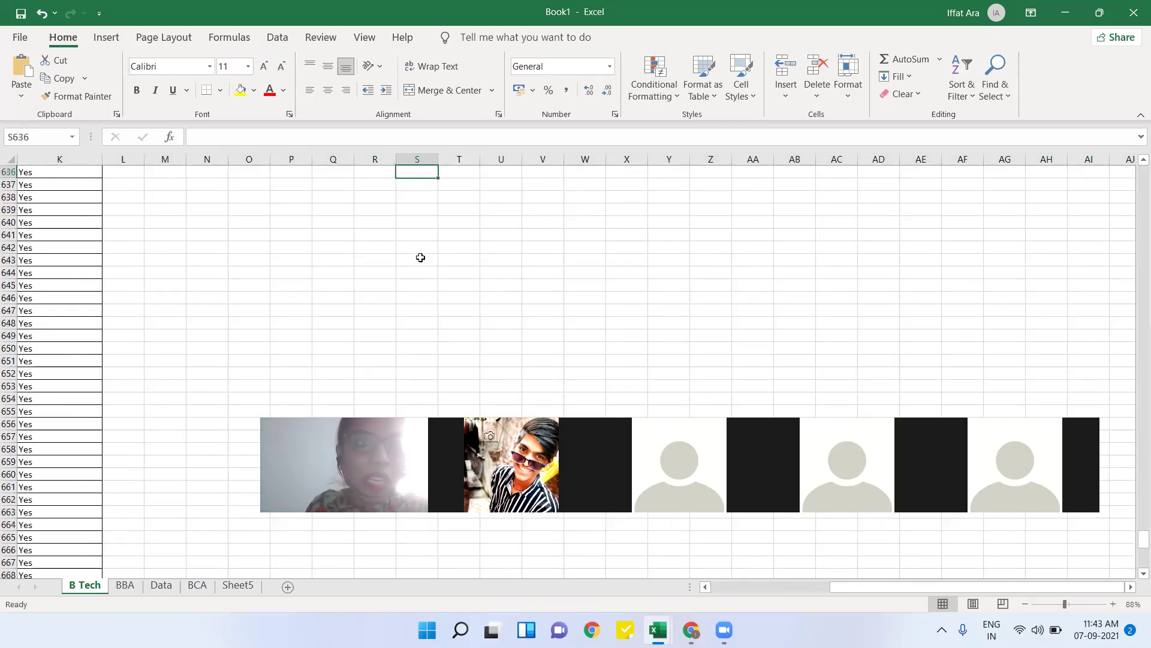
- Select row 642 from cell M642 back through the data to column G
click(168, 333)
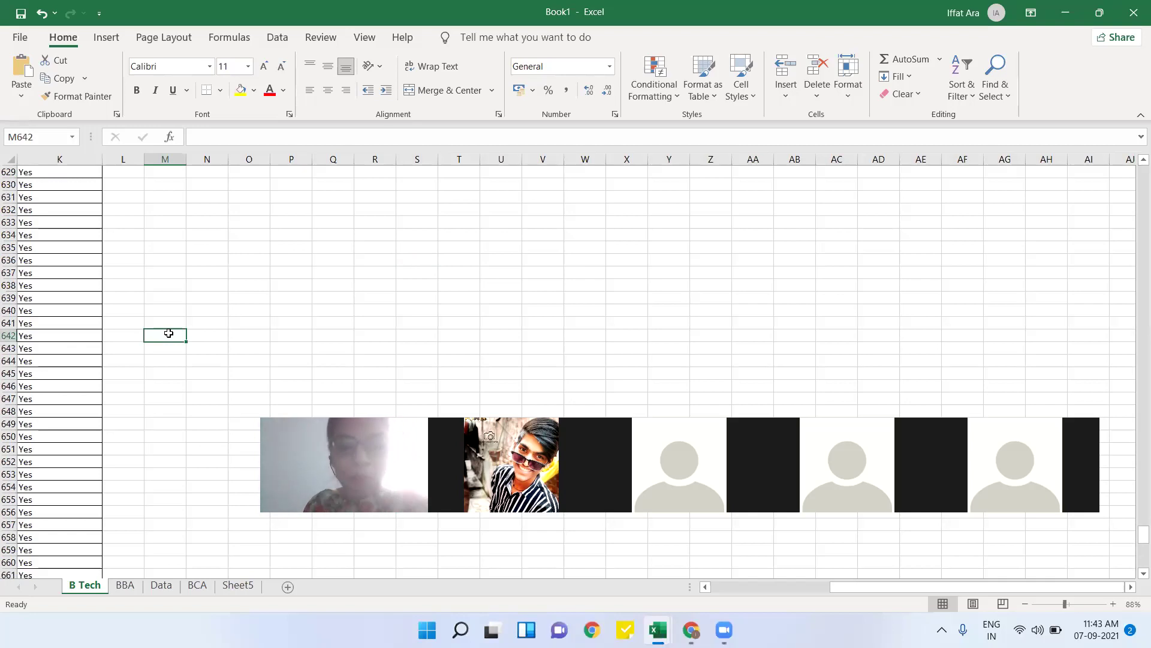
key(ctrl+shift+Left)
key(ctrl+shift+Left)
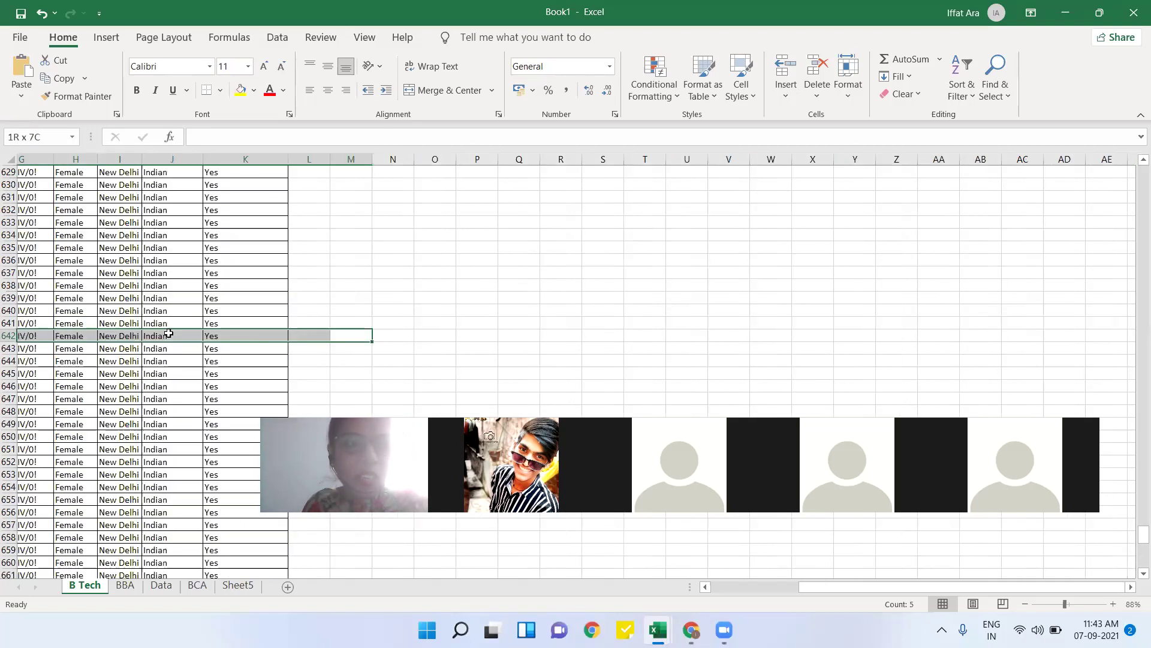
- Move the active cell to K642, on to the beginning of its row, and up column A to A639
key(Left)
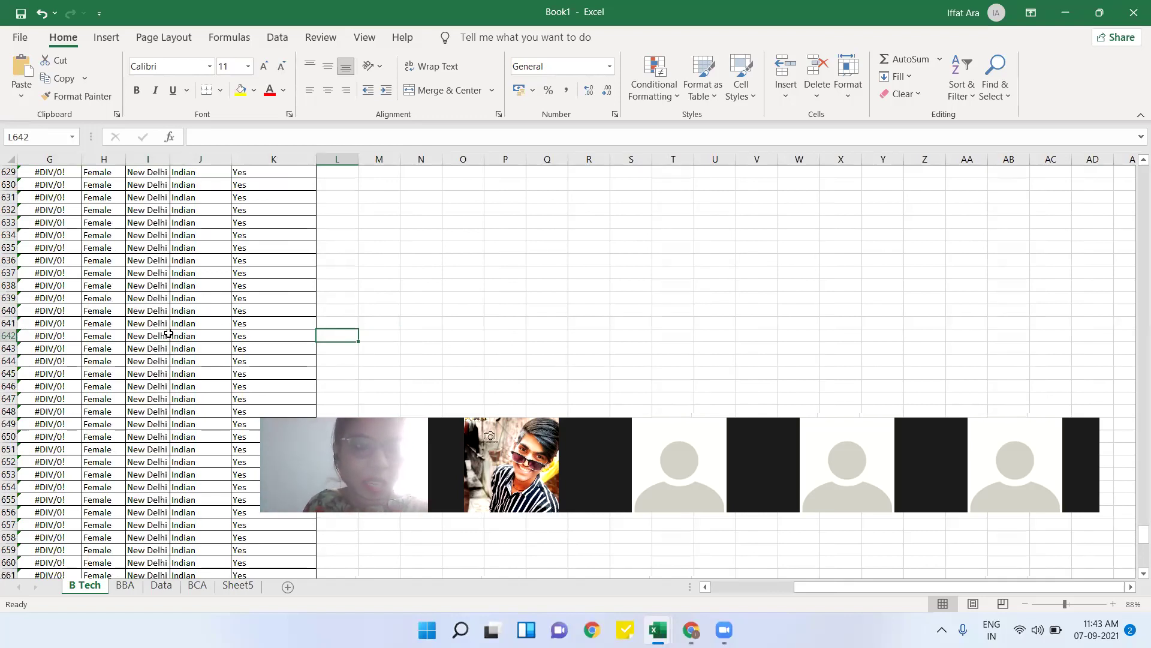
key(Left)
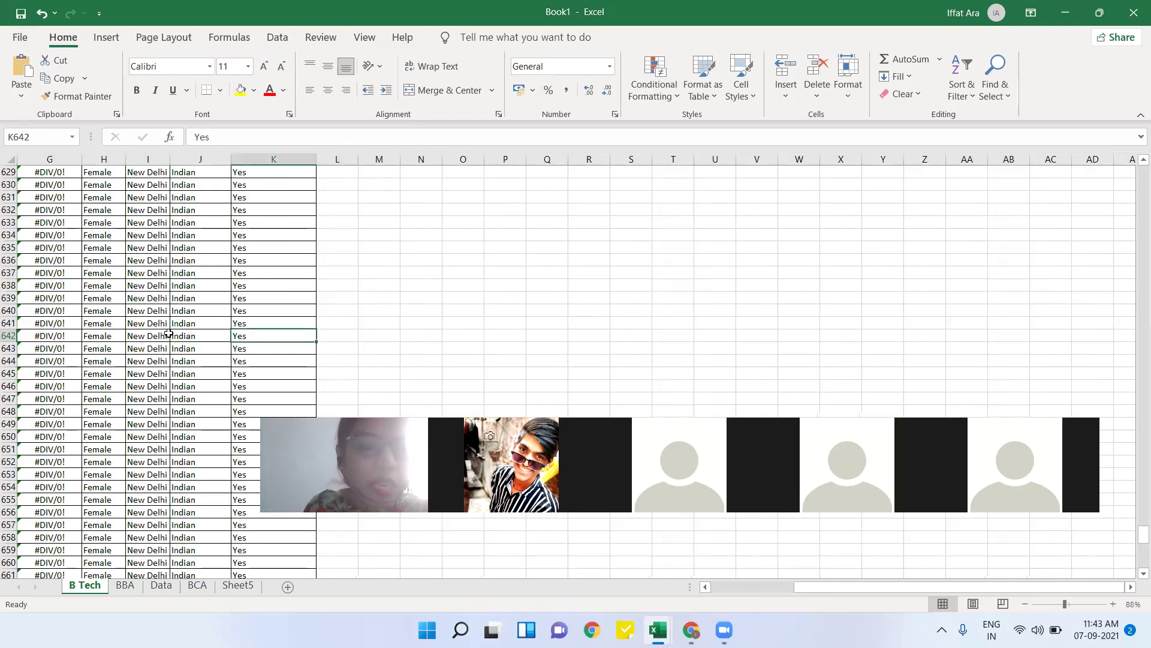
key(Home)
key(Up)
key(Up)
key(Up)
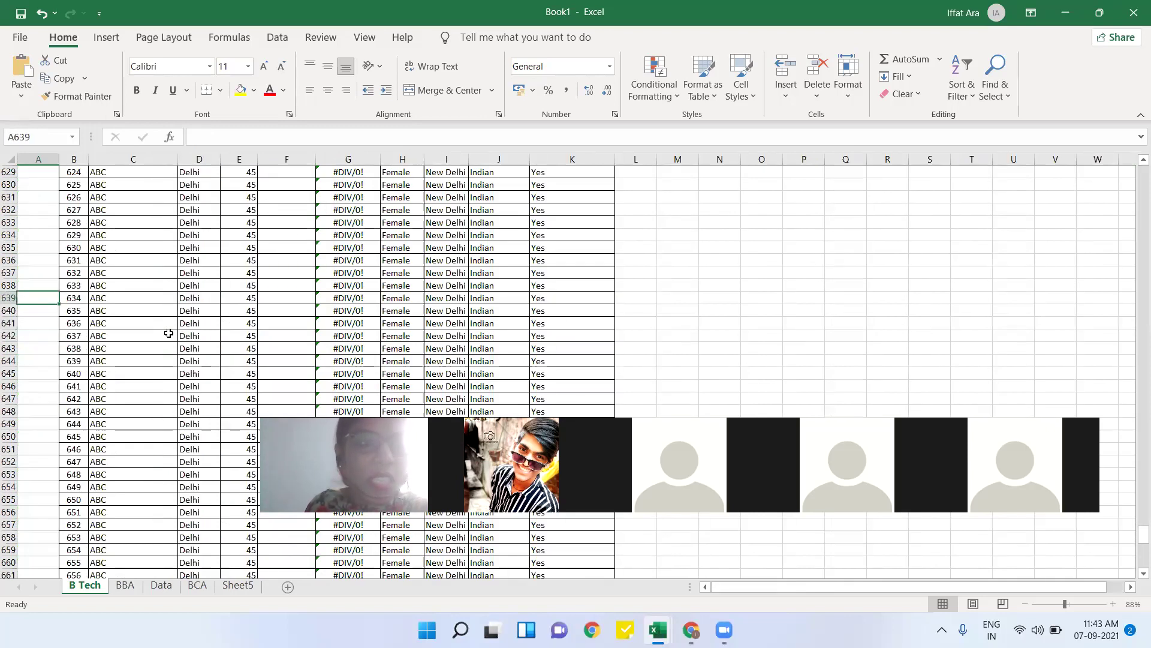
- Move the active cell up column A one row at a time to A397
key(Up)
key(Up)
key(Up)
key(Up)
key(Up)
key(Up)
key(Up)
key(Up)
key(Up)
key(Up)
key(Up)
key(Up)
key(Up)
key(Up)
key(Up)
key(Up)
key(Up)
key(Up)
key(Up)
key(Up)
key(Up)
key(Up)
key(Up)
key(Up)
key(Up)
key(Up)
key(Up)
key(Up)
key(Up)
key(Up)
key(Up)
key(Up)
key(Up)
key(Up)
key(Up)
key(Up)
key(Up)
key(Up)
key(Up)
key(Up)
key(Up)
key(Up)
key(Up)
key(Up)
key(Up)
key(Up)
key(Up)
key(Up)
key(Up)
key(Up)
key(Up)
key(Up)
key(Up)
key(Up)
key(Up)
key(Up)
key(Up)
key(Up)
key(Up)
key(Up)
key(Up)
key(Up)
key(Up)
key(Up)
key(Up)
key(Up)
key(Up)
key(Up)
key(Up)
key(Up)
key(Up)
key(Up)
key(Up)
key(Up)
key(Up)
key(Up)
key(Up)
key(Up)
key(Up)
key(Up)
key(Up)
key(Up)
key(Up)
key(Up)
key(Up)
key(Up)
key(Up)
key(Up)
key(Up)
key(Up)
key(Up)
key(Up)
key(Up)
key(Up)
key(Up)
key(Up)
key(Up)
key(Up)
key(Up)
key(Up)
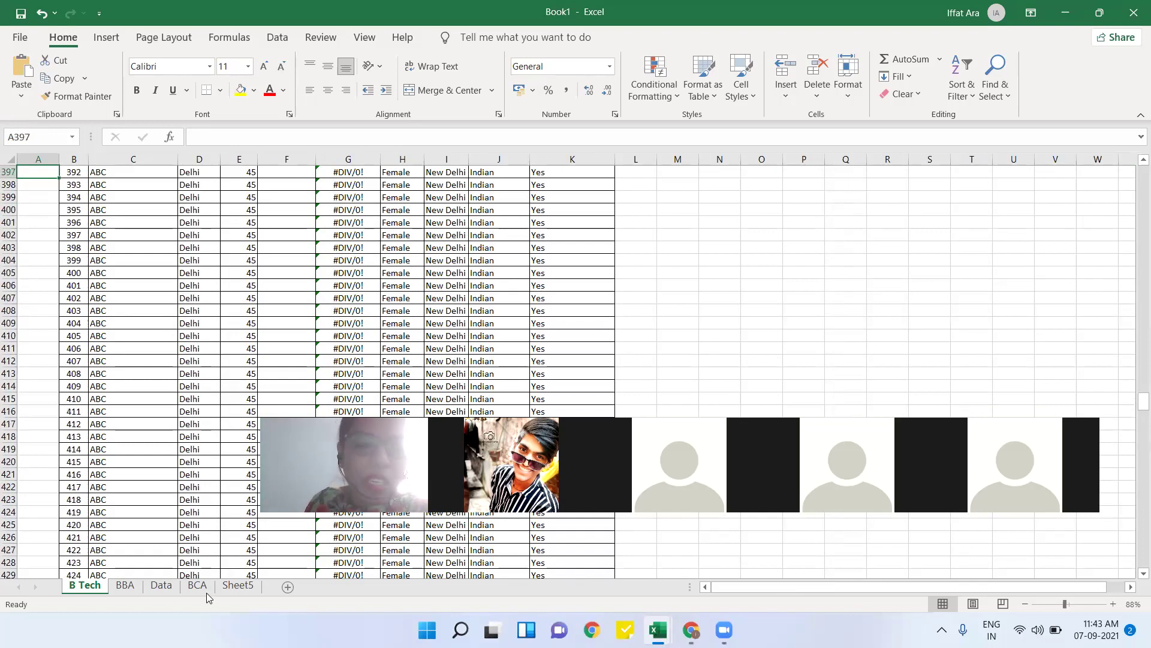
- Switch to Sheet5 and enter the header "S No" in cell B3
click(238, 585)
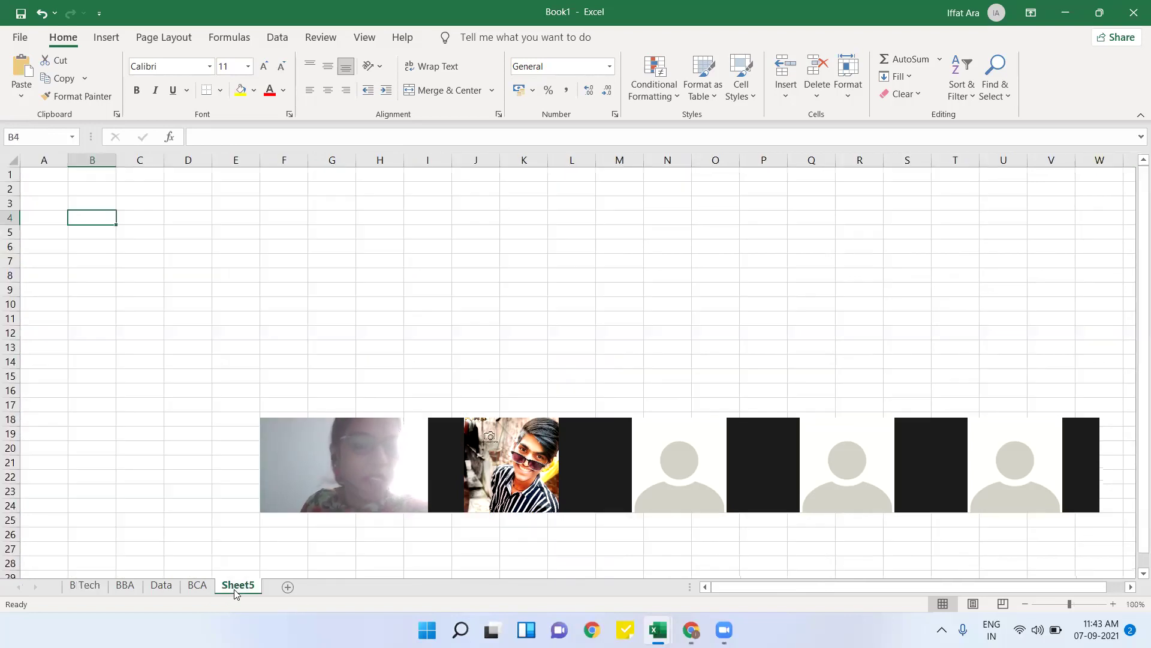
click(67, 247)
click(89, 205)
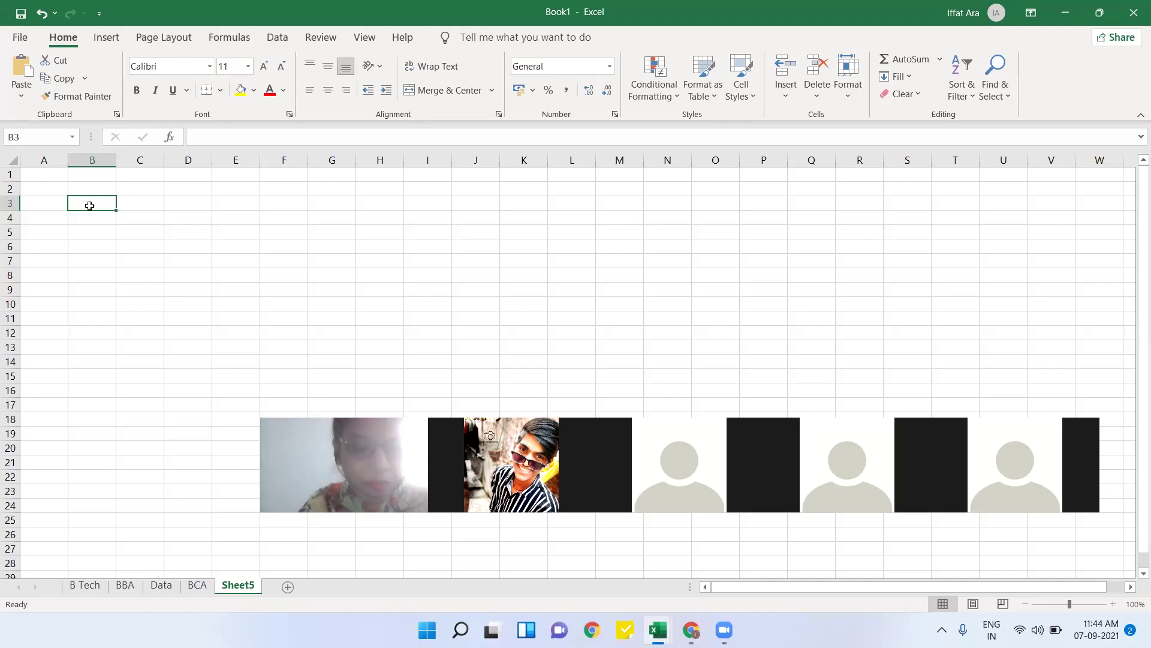
text(S No)
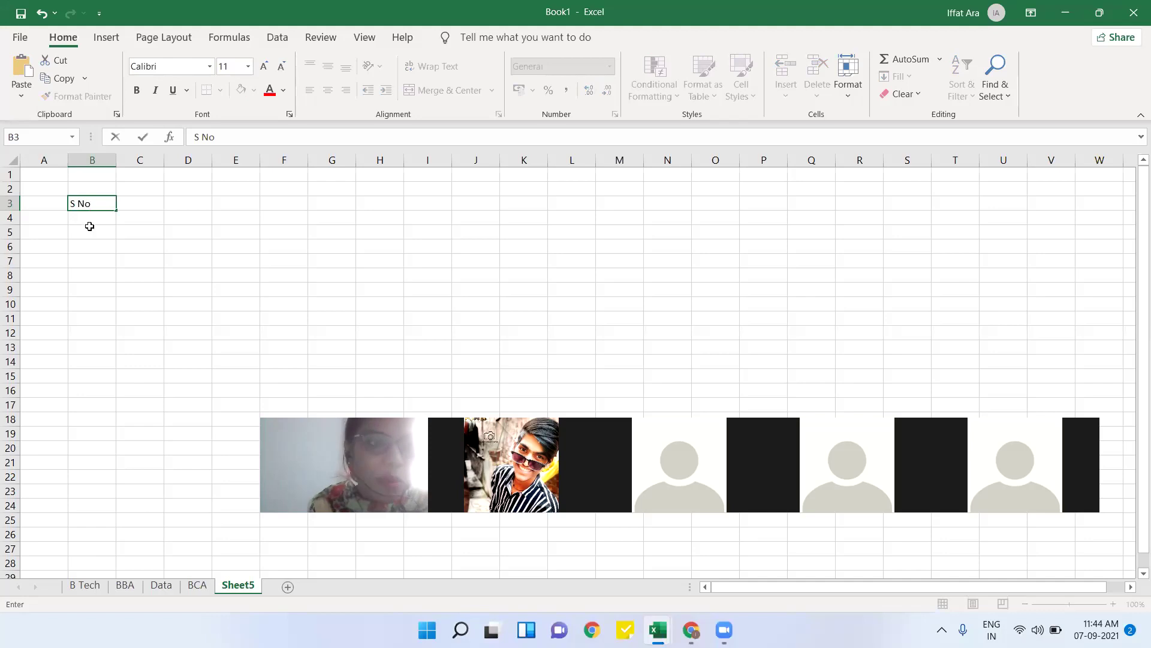
click(85, 233)
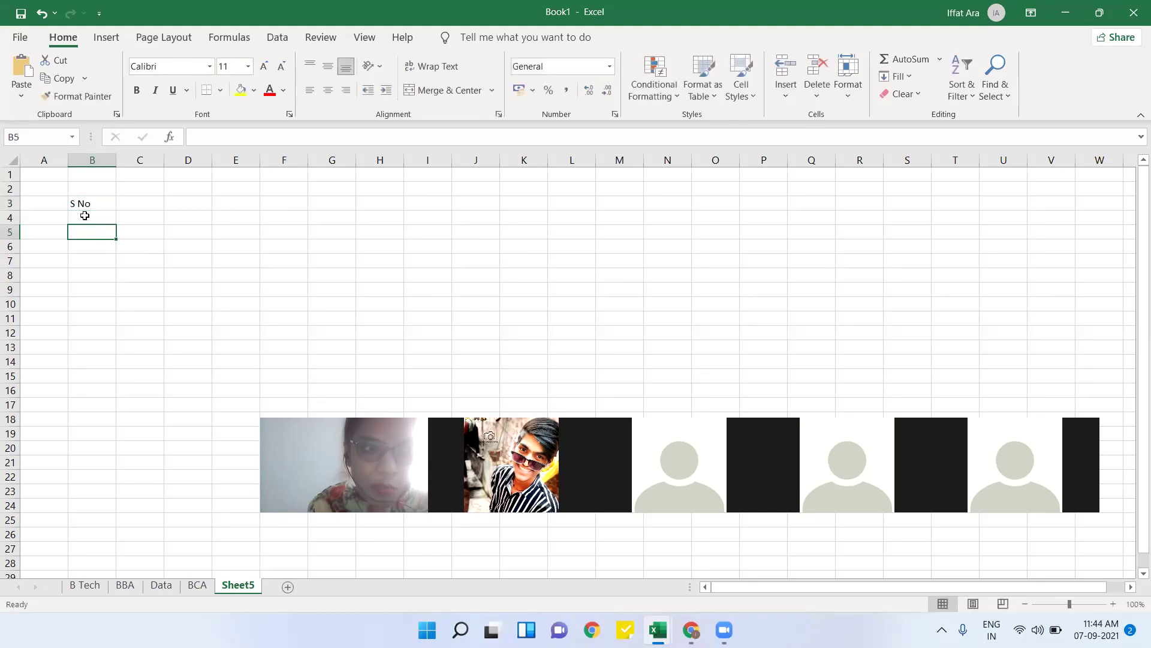
- Enter the serial numbers 1 and 2 in cells B4 and B5 under the S No header
click(84, 216)
text(1)
key(Return)
text(2)
key(Return)
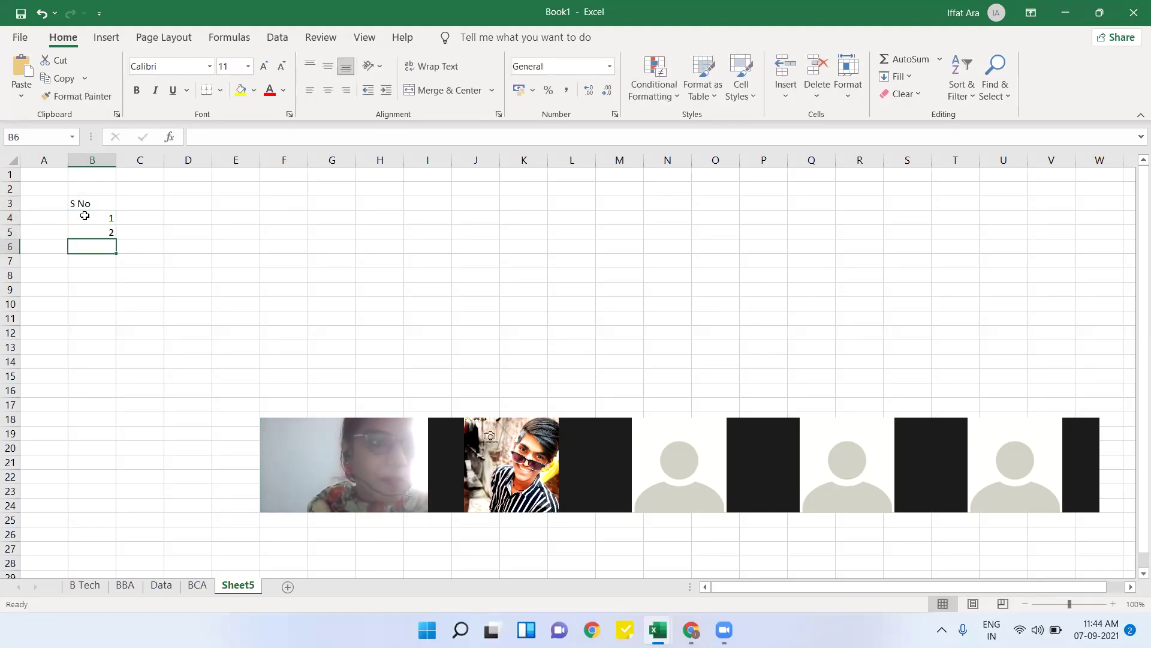
click(84, 204)
click(49, 203)
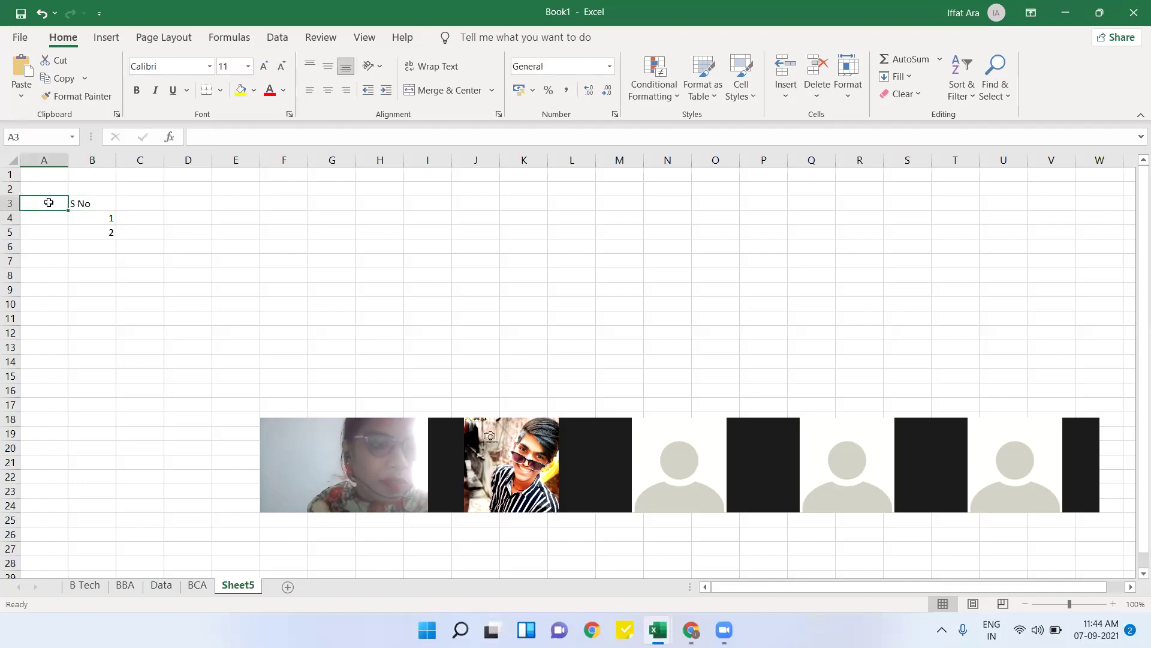
- Enter the headers "Name of Citizen" in C3 and "City" in D3
click(150, 207)
text(Name O)
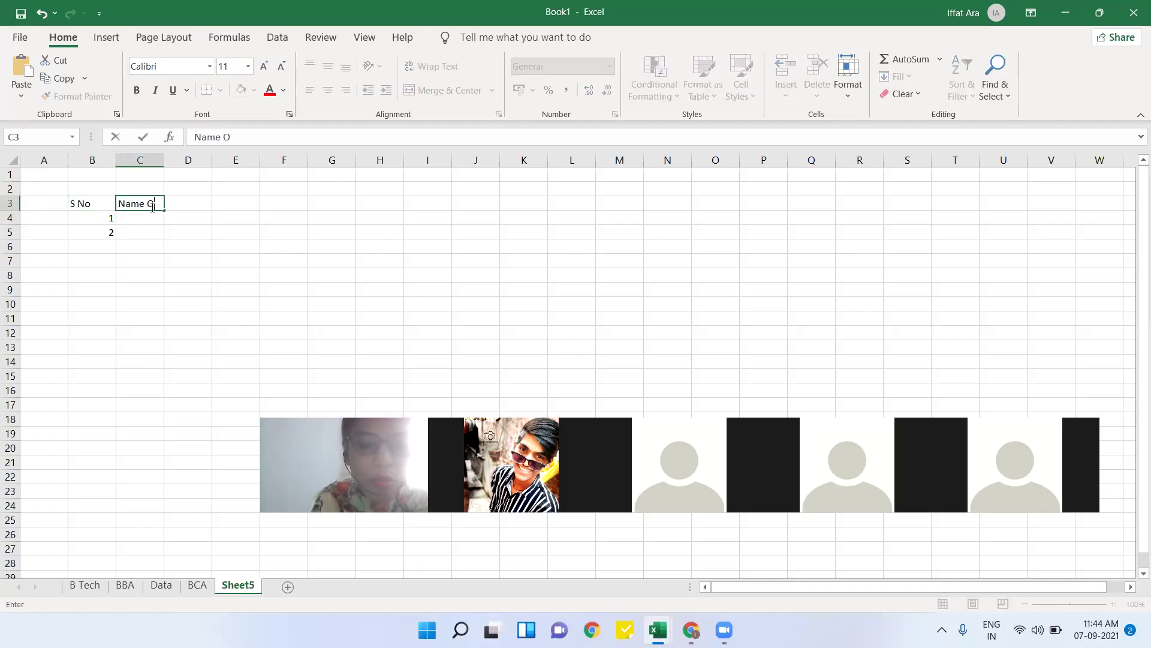
key(BackSpace)
text(o)
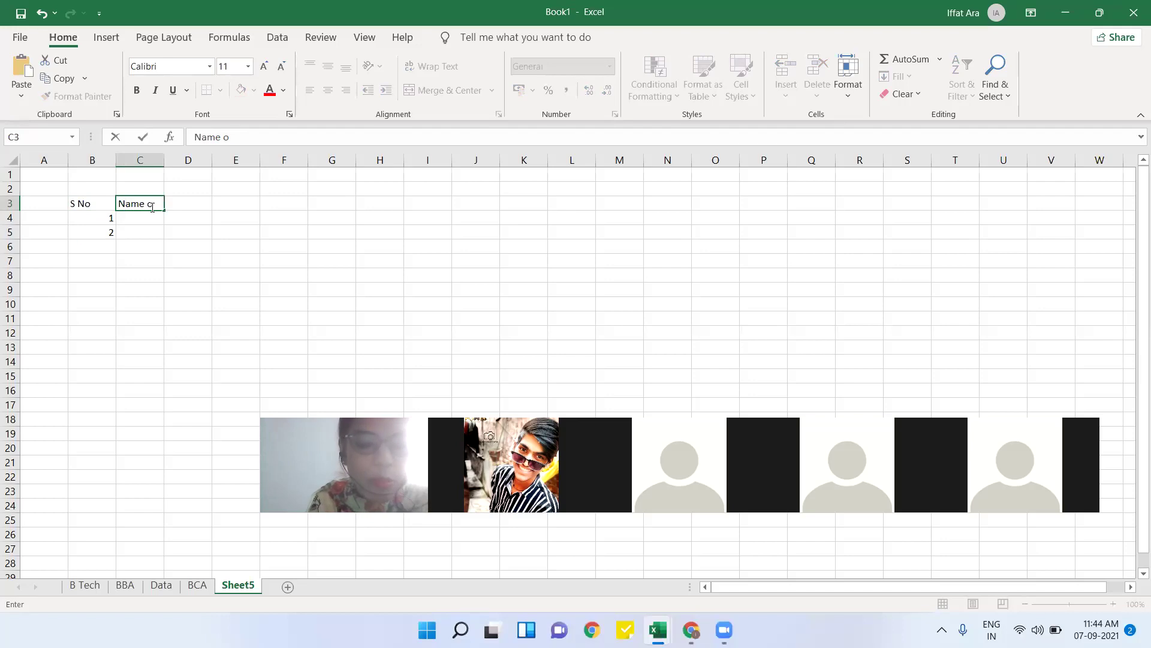
text(f Citizen)
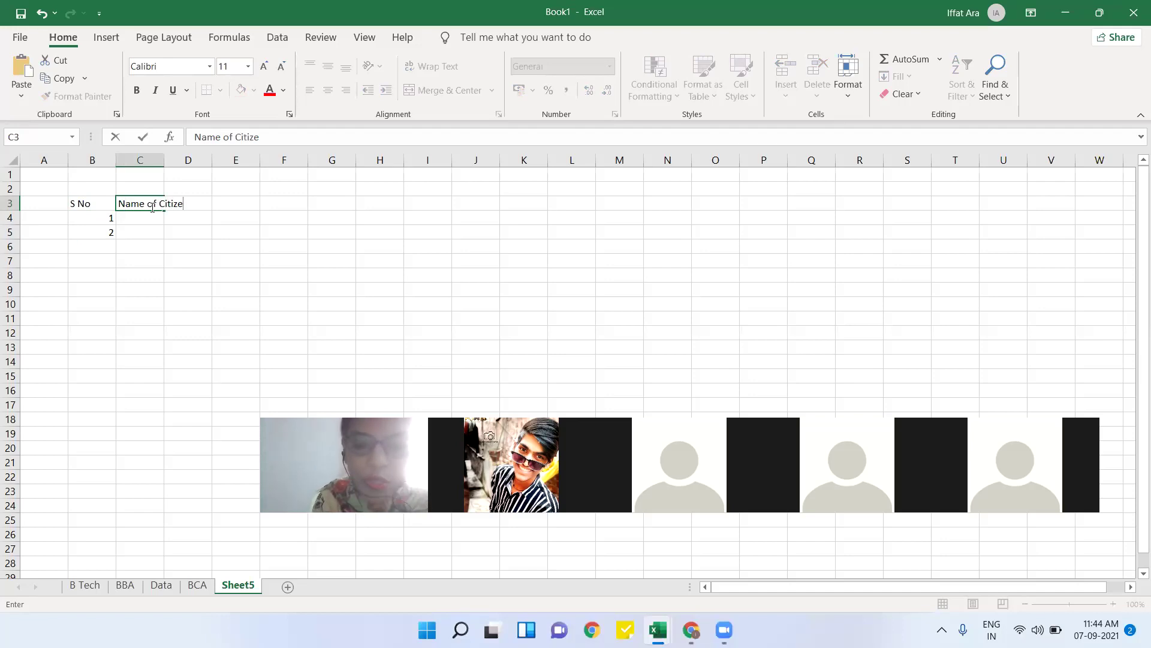
key(Tab)
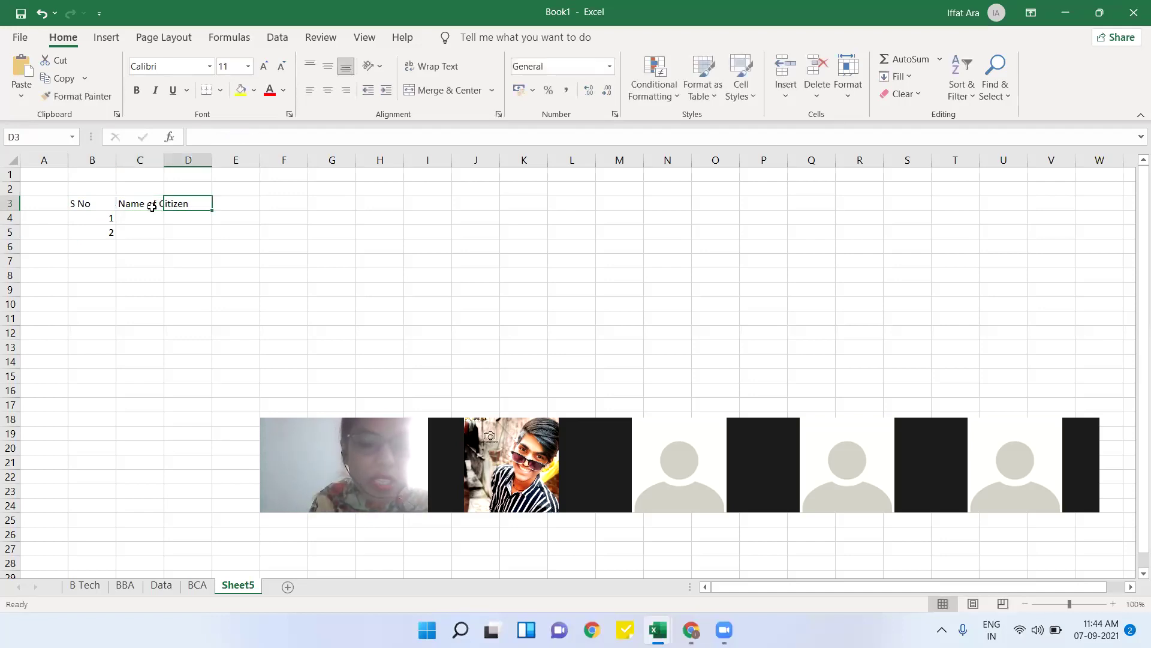
text(City)
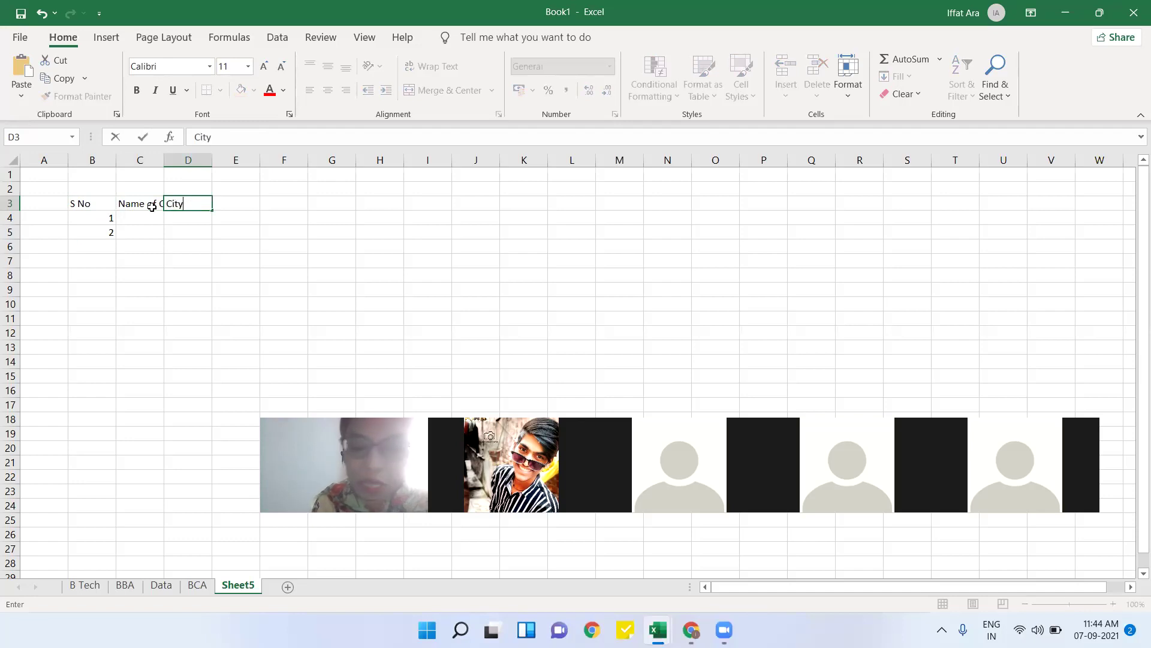
key(Tab)
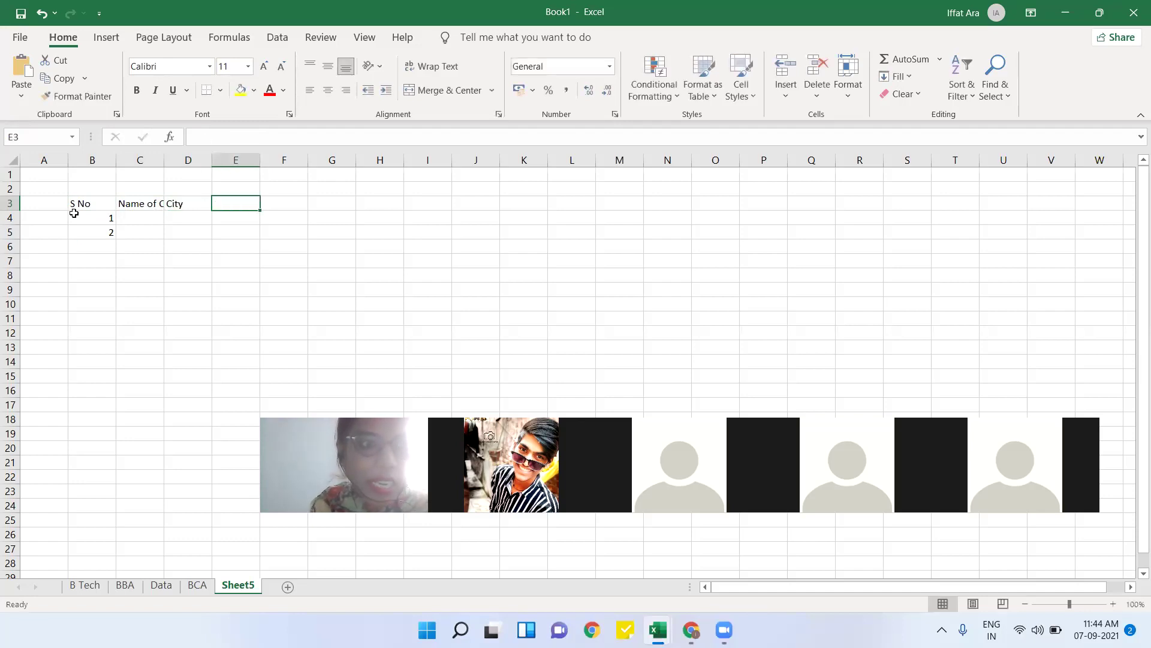
- AutoFit column C to its header text and enter the header "State" in E3
double_click(165, 157)
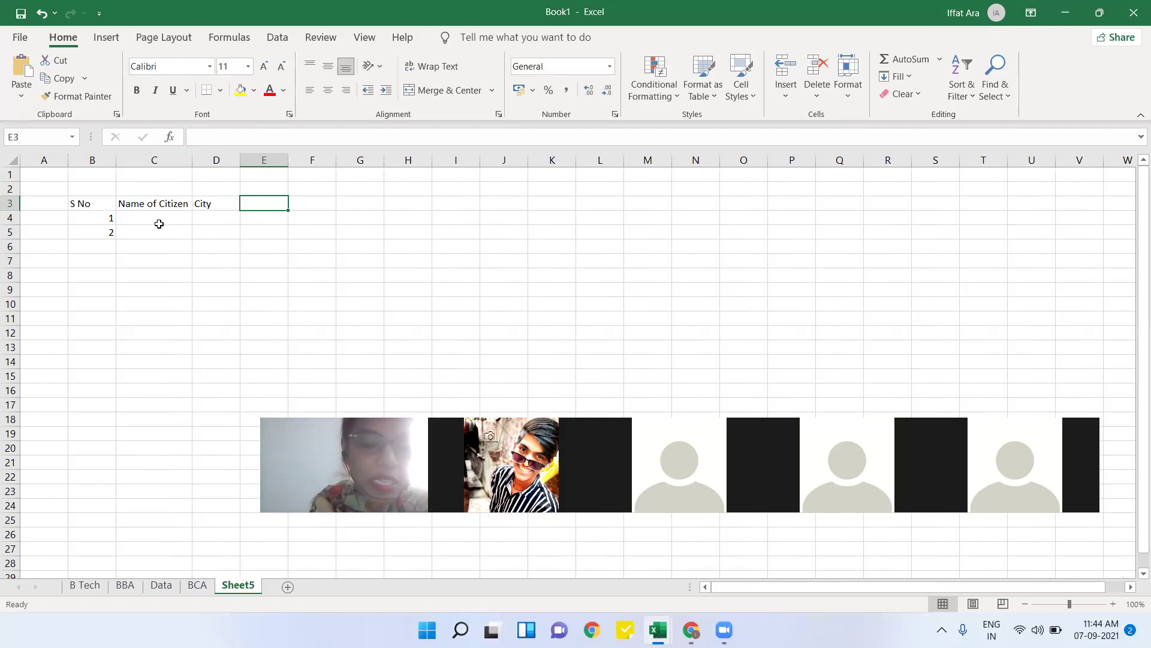
text(STate)
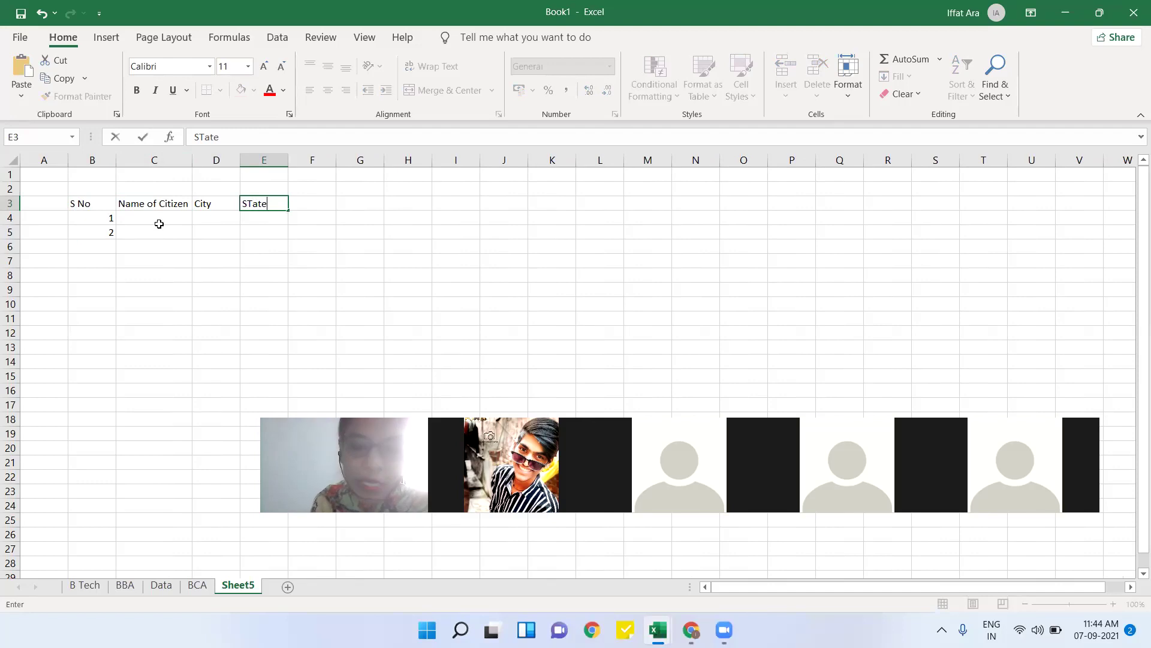
key(Tab)
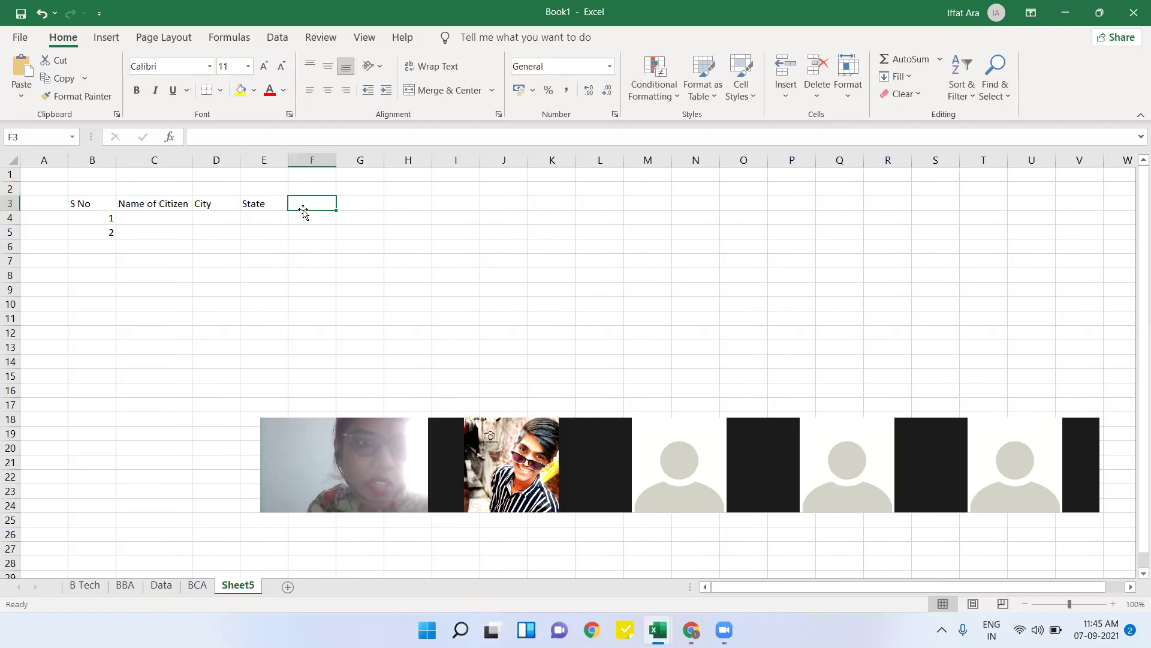
- Enter the headers "Date of Birth" in F3 and "Fathers Name" in G3
text(Date o)
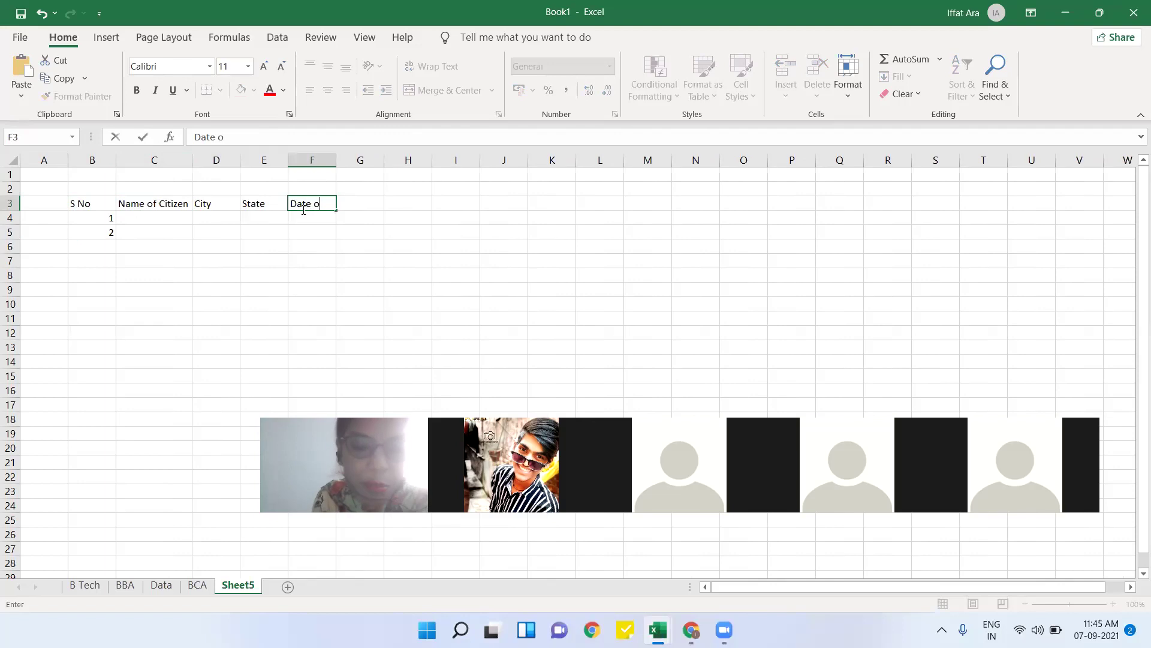
text(f Birth)
key(Return)
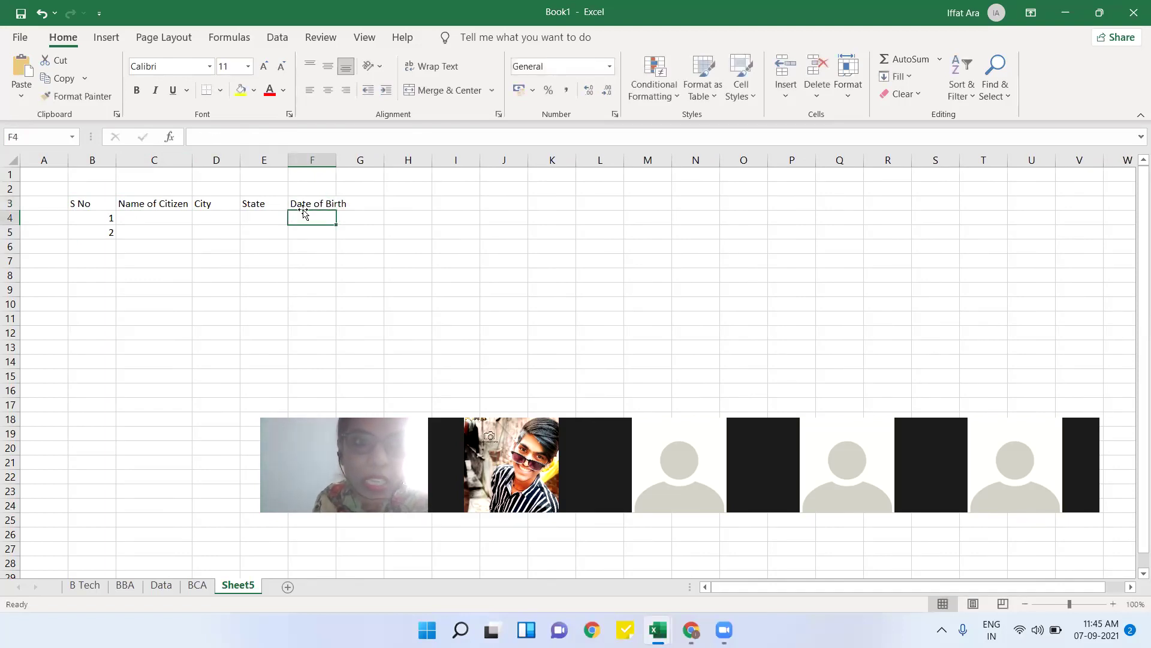
key(Up)
key(Right)
text(Fat)
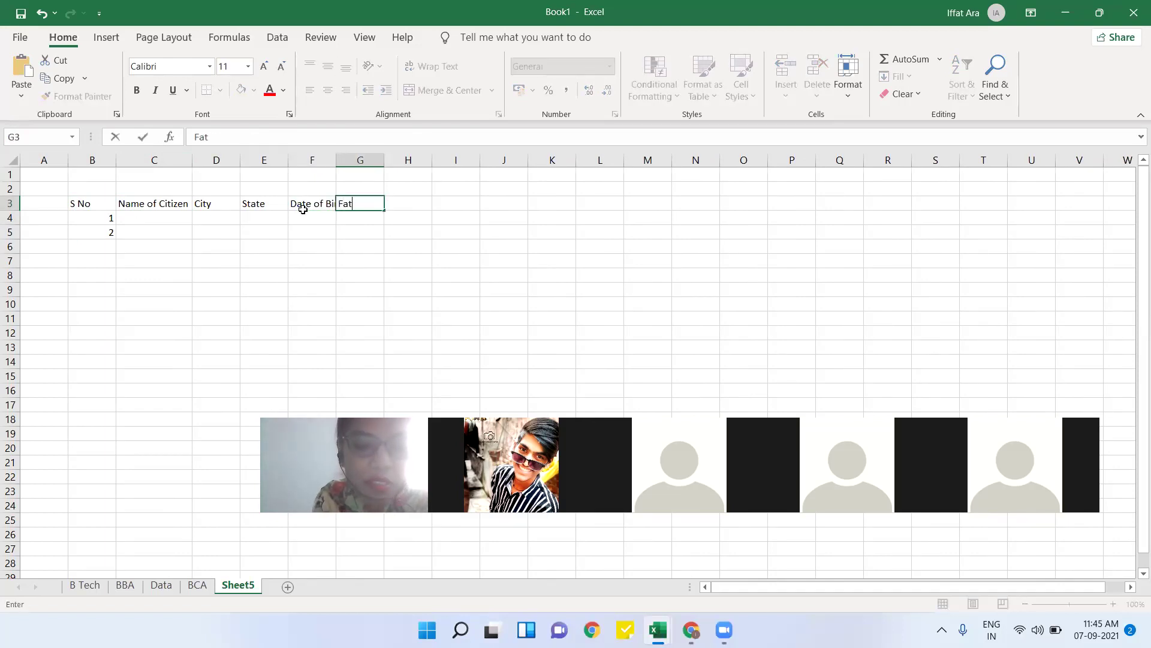
text(hers Name)
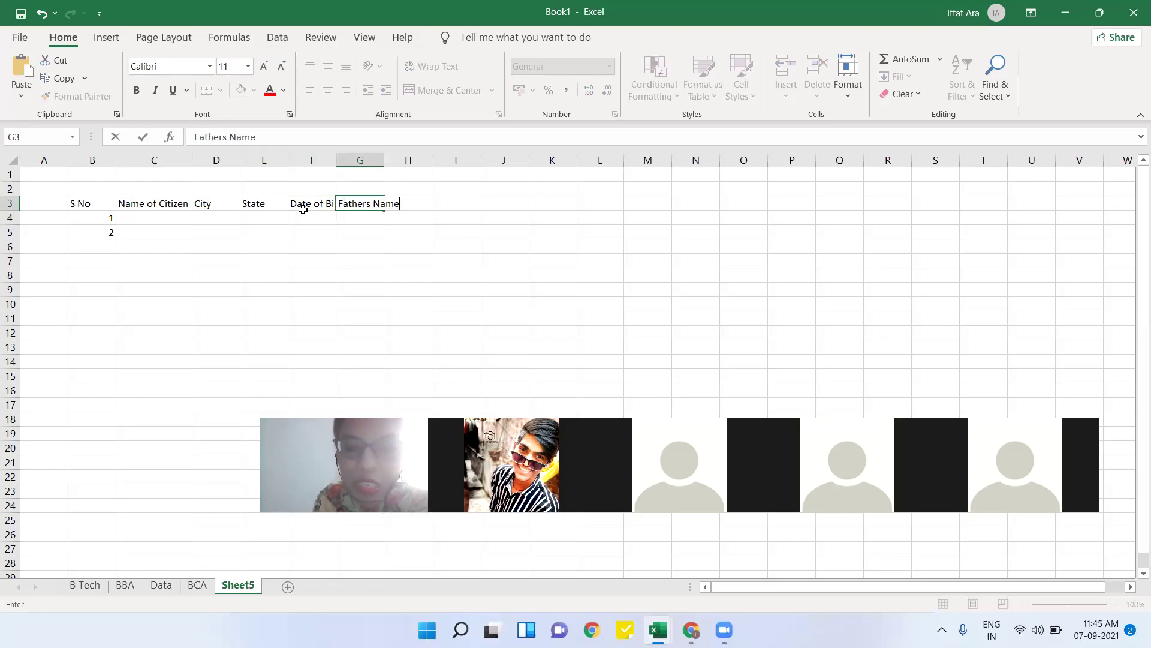
- Enter the header "Mother's Name" in H3, correcting the capitalisation of its first word
key(Tab)
text(MOther)
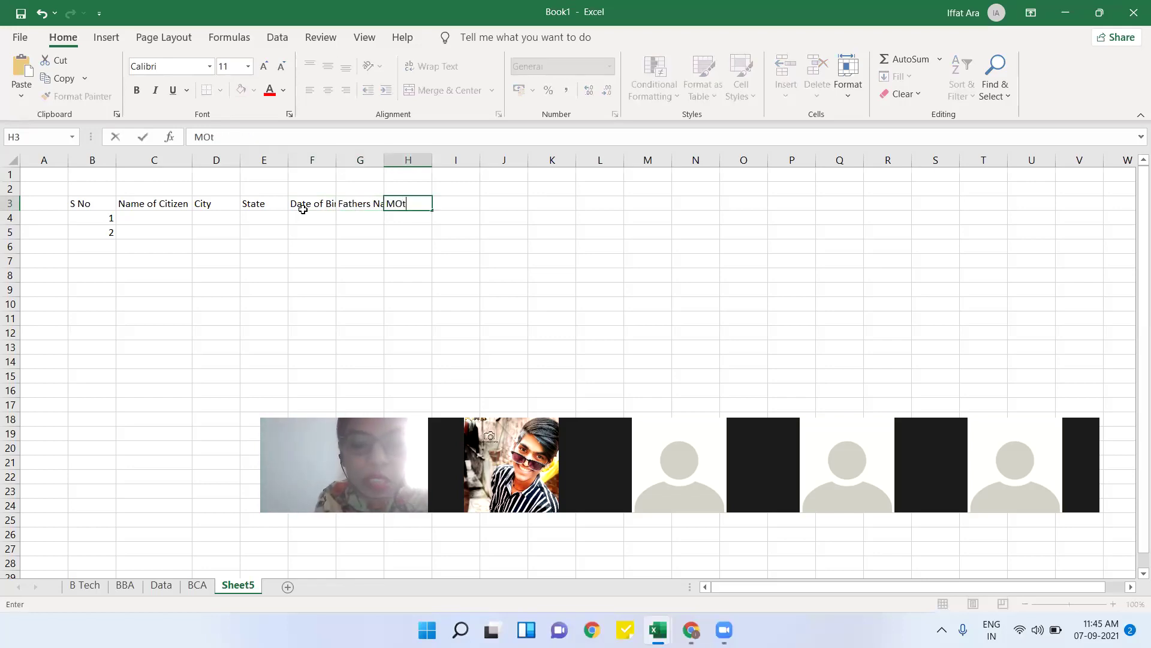
key(BackSpace)
key(BackSpace)
key(BackSpace)
key(BackSpace)
key(BackSpace)
text(other's Name)
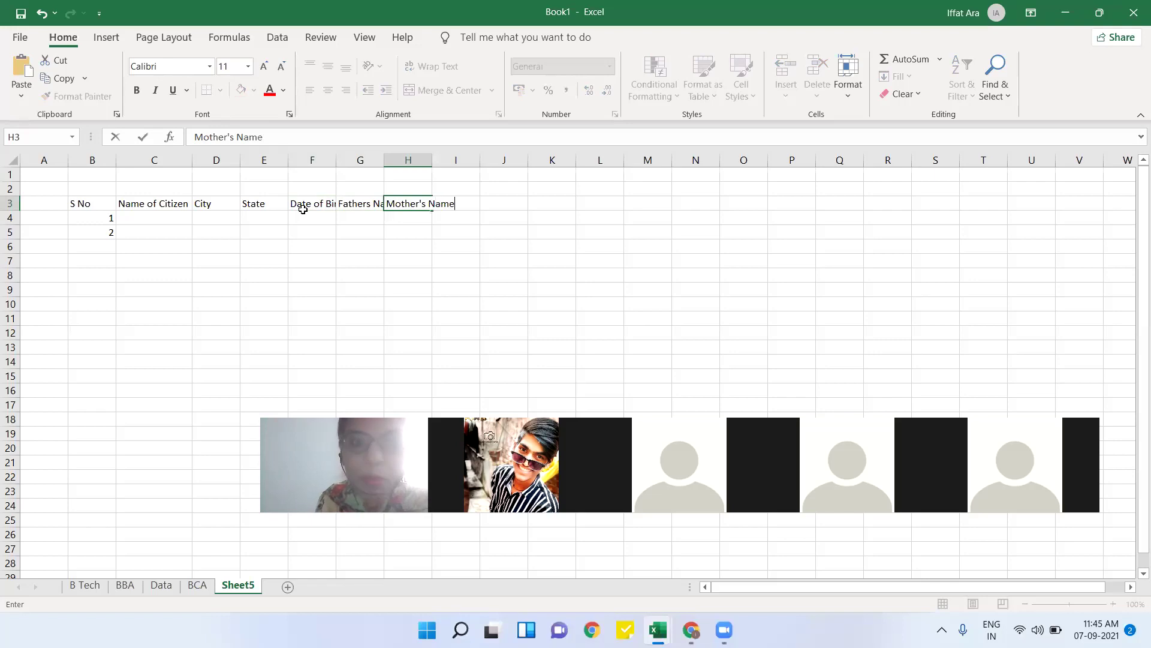
key(Return)
click(601, 114)
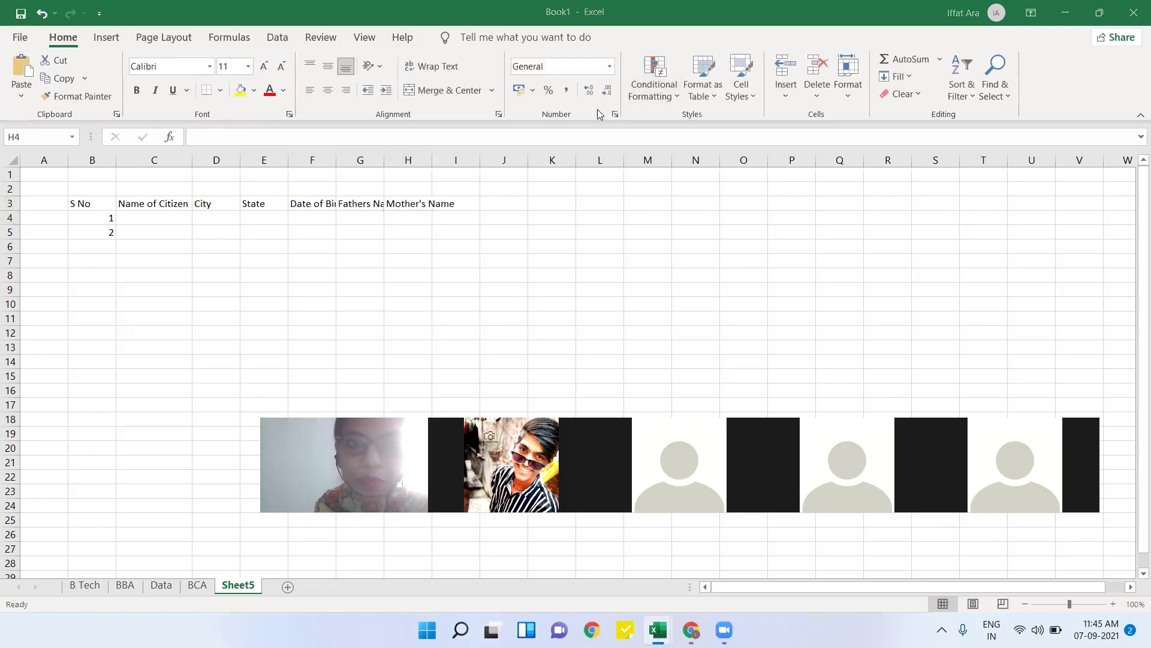
- AutoFit columns F, G and H to the Date of Birth, Fathers Name and Mother's Name headers
drag(78, 207, 359, 207)
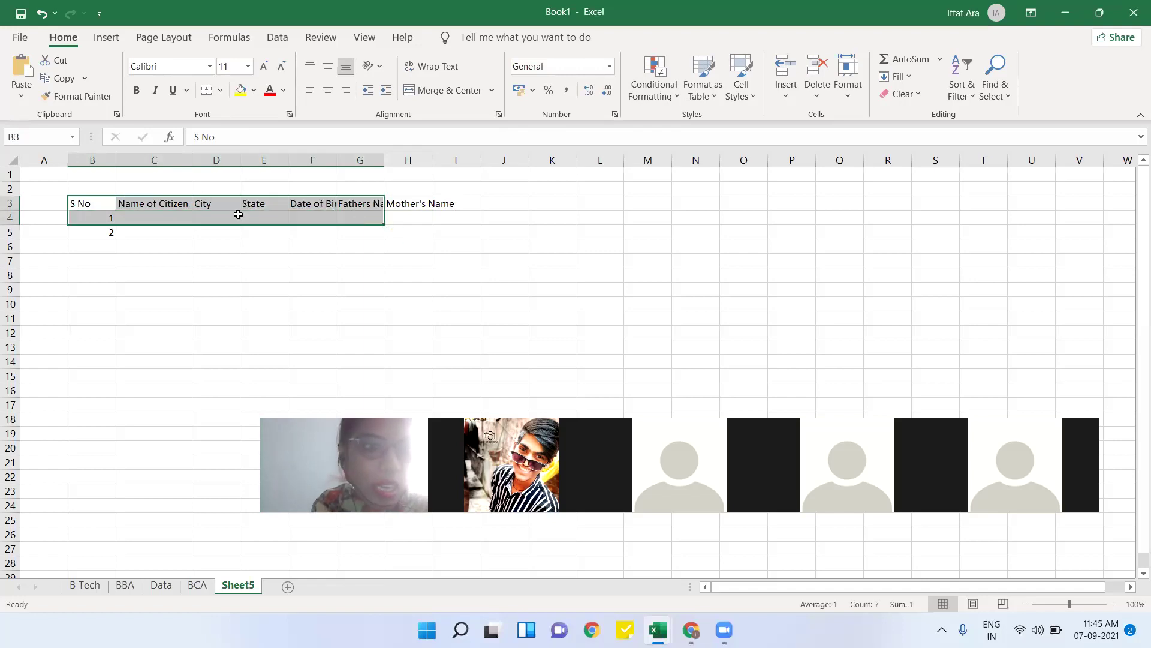
click(309, 202)
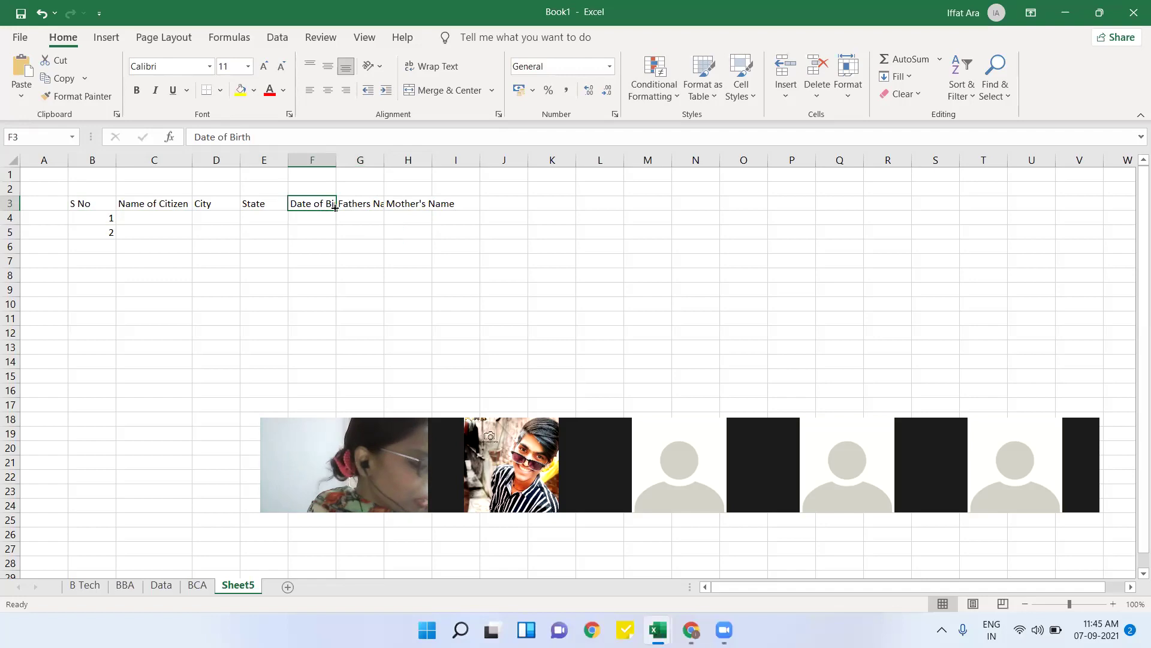
double_click(338, 160)
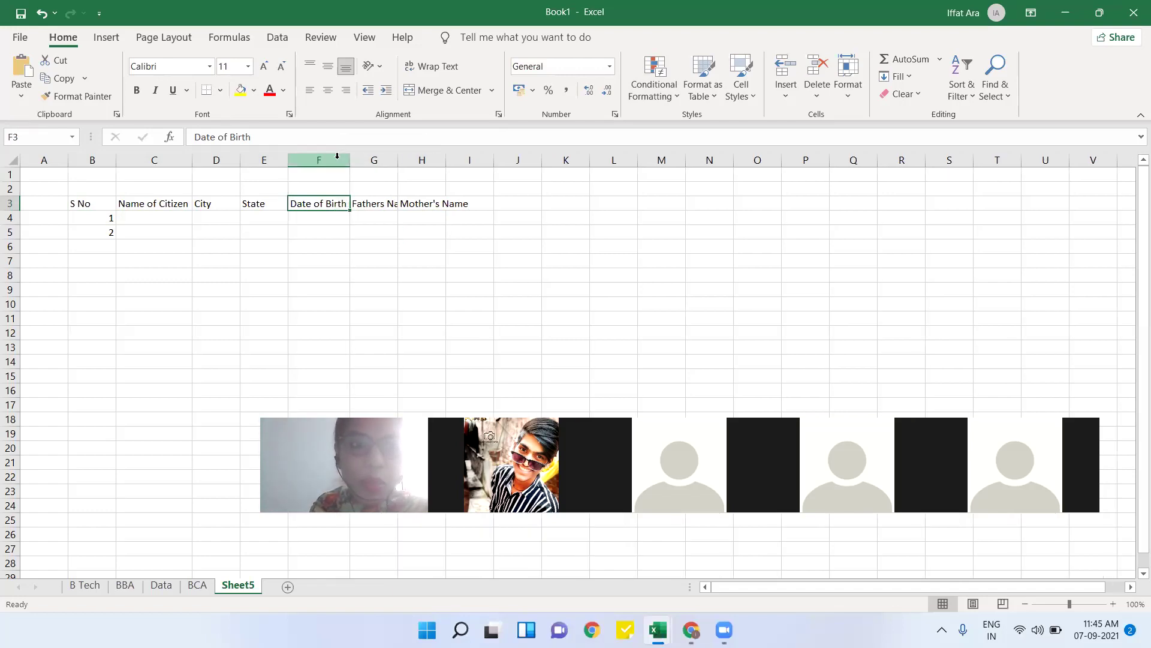
double_click(398, 156)
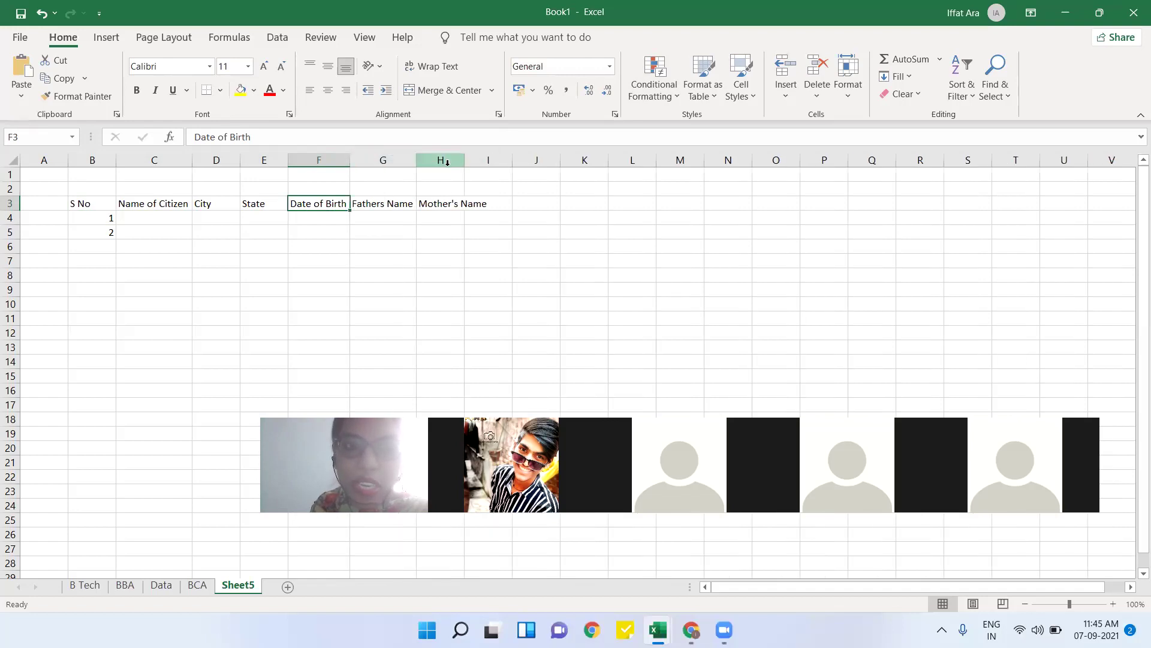
double_click(464, 160)
click(625, 113)
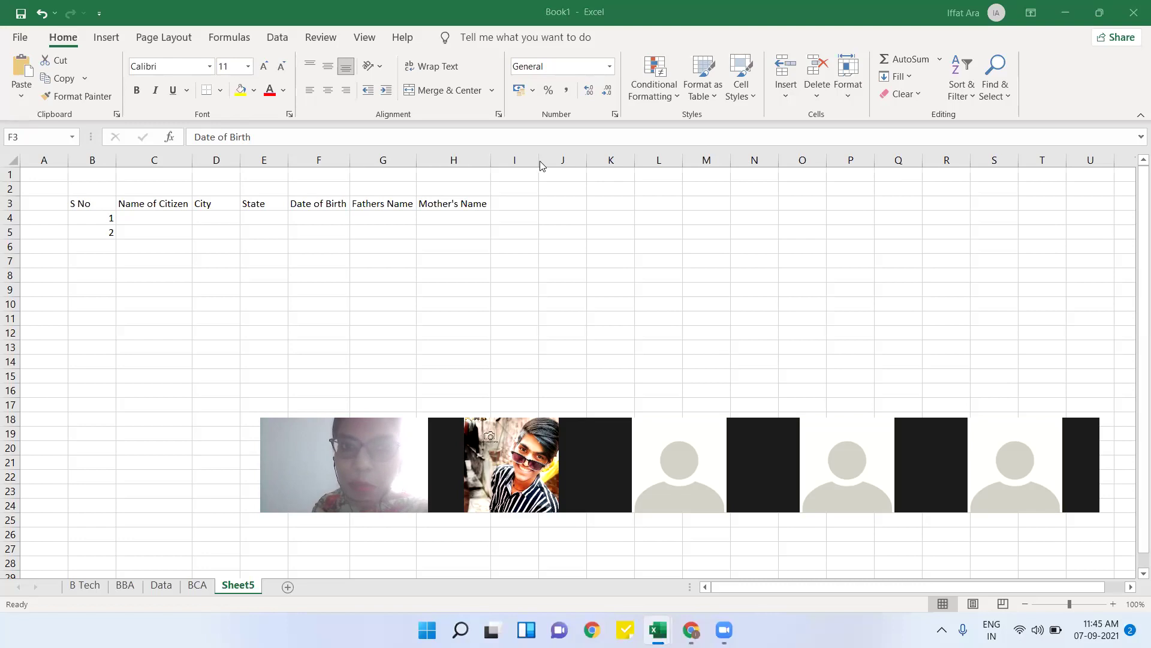
- Center the serial numbers in cells B4:B5 horizontally
click(247, 261)
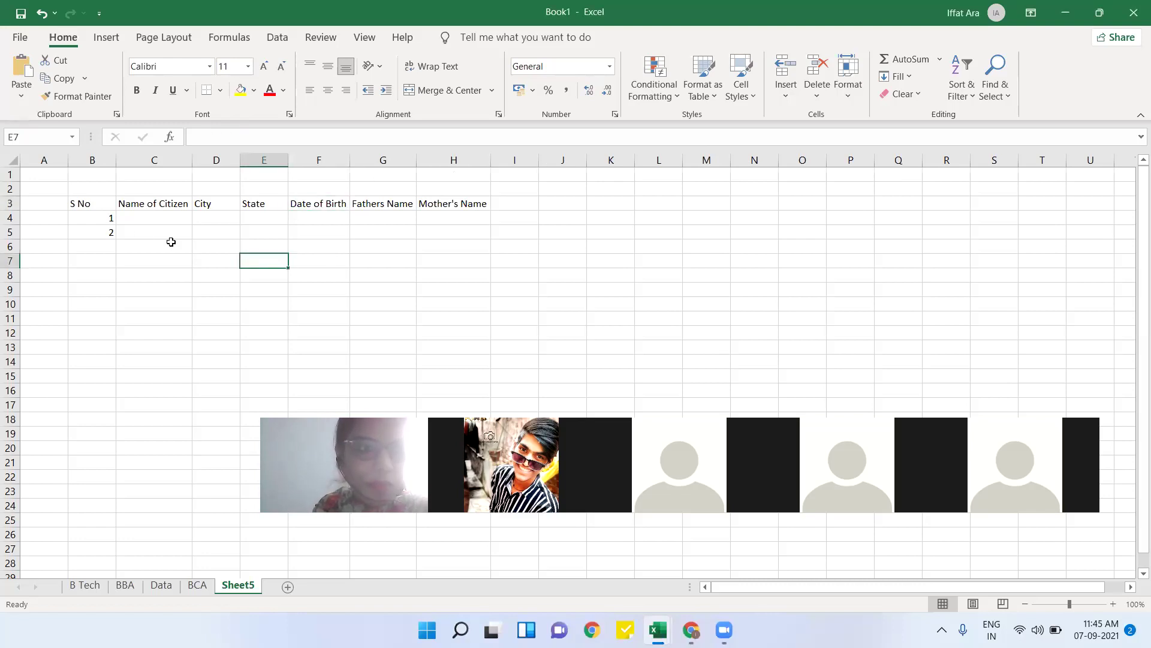
click(100, 220)
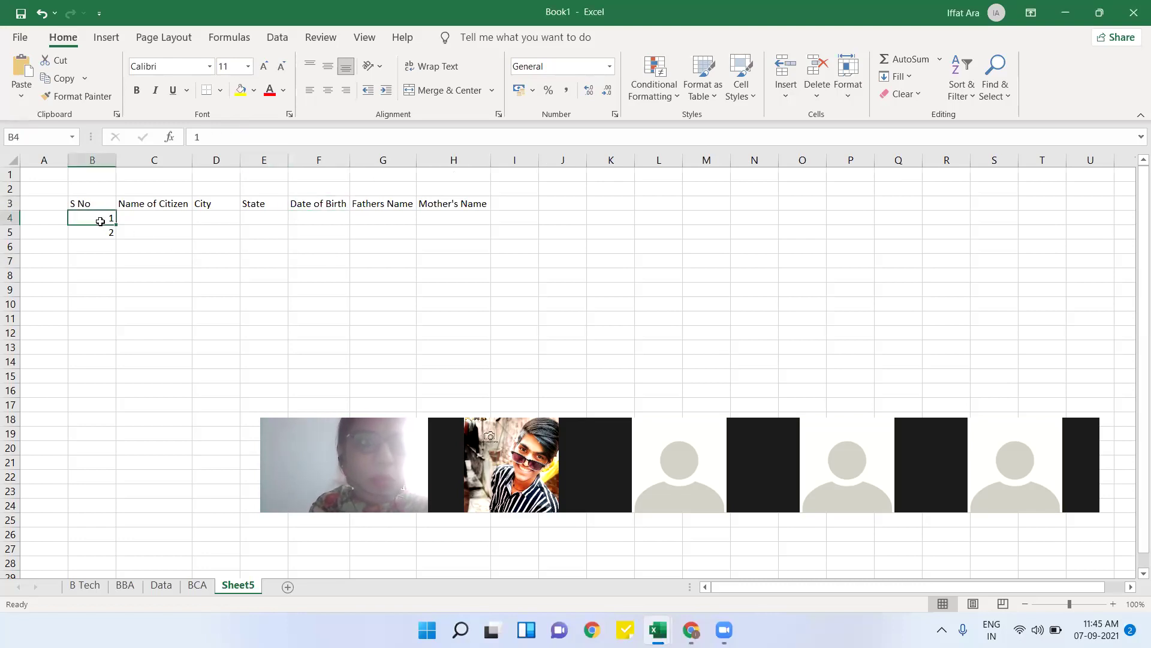
drag(100, 220, 96, 243)
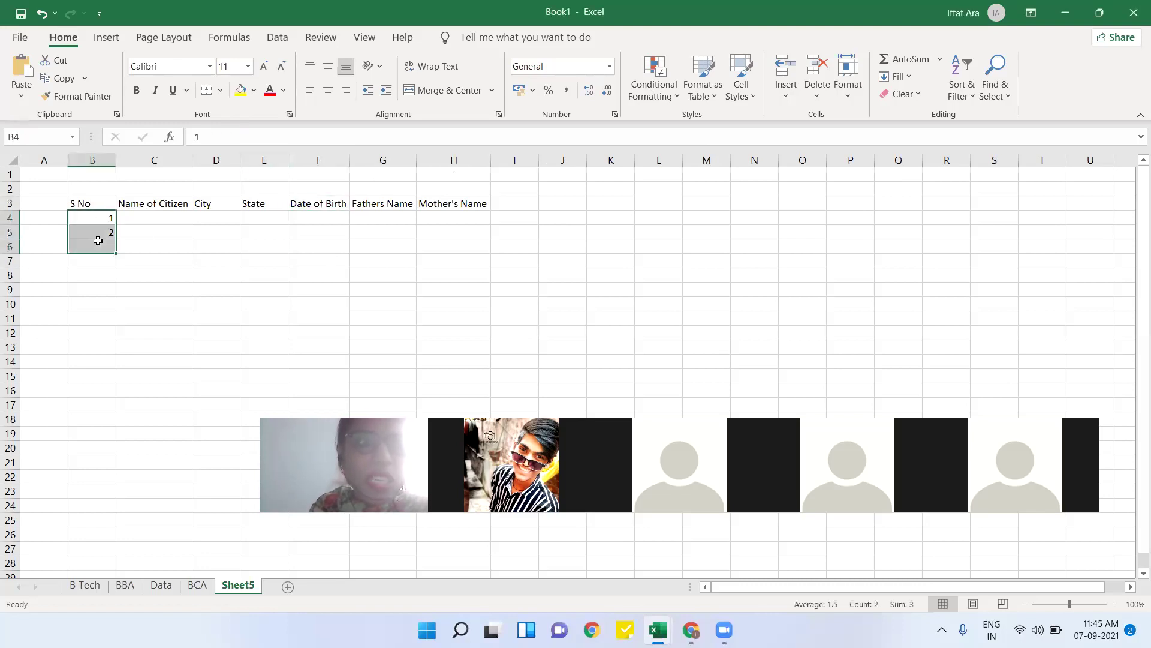
click(12, 161)
drag(110, 218, 108, 227)
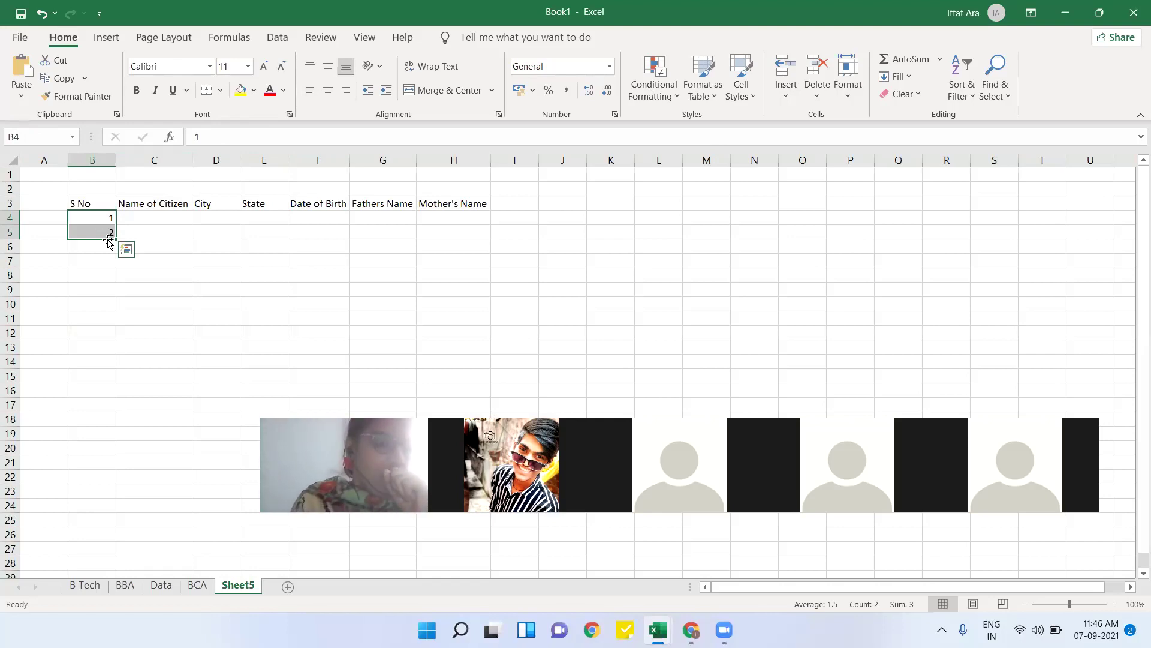
click(334, 89)
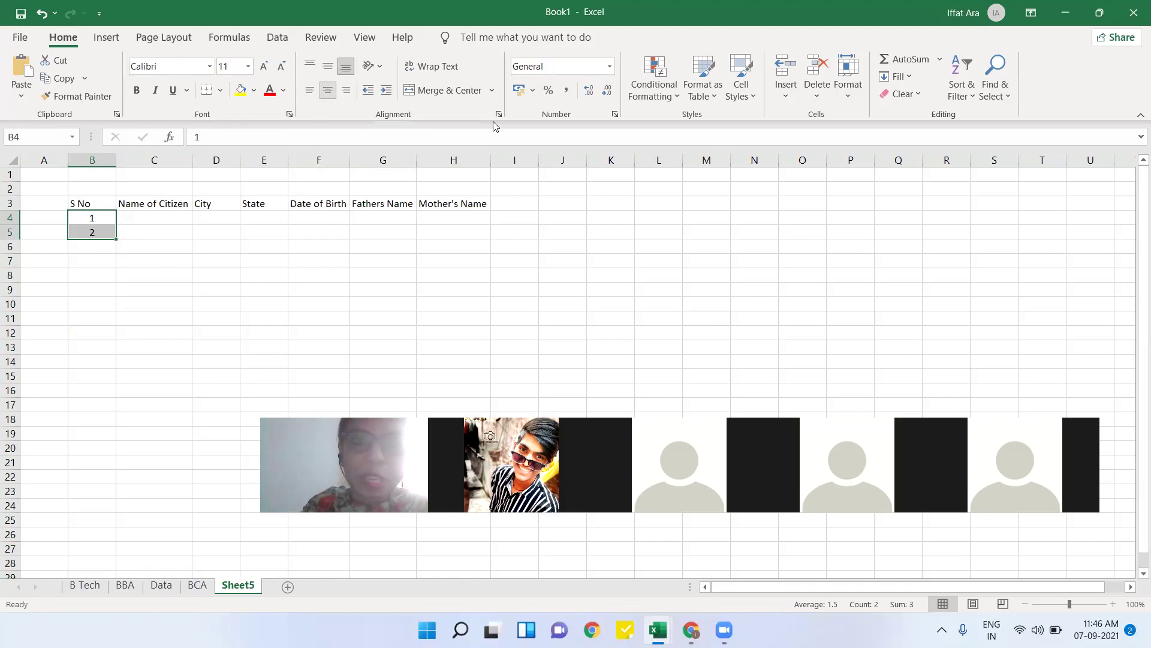
click(526, 112)
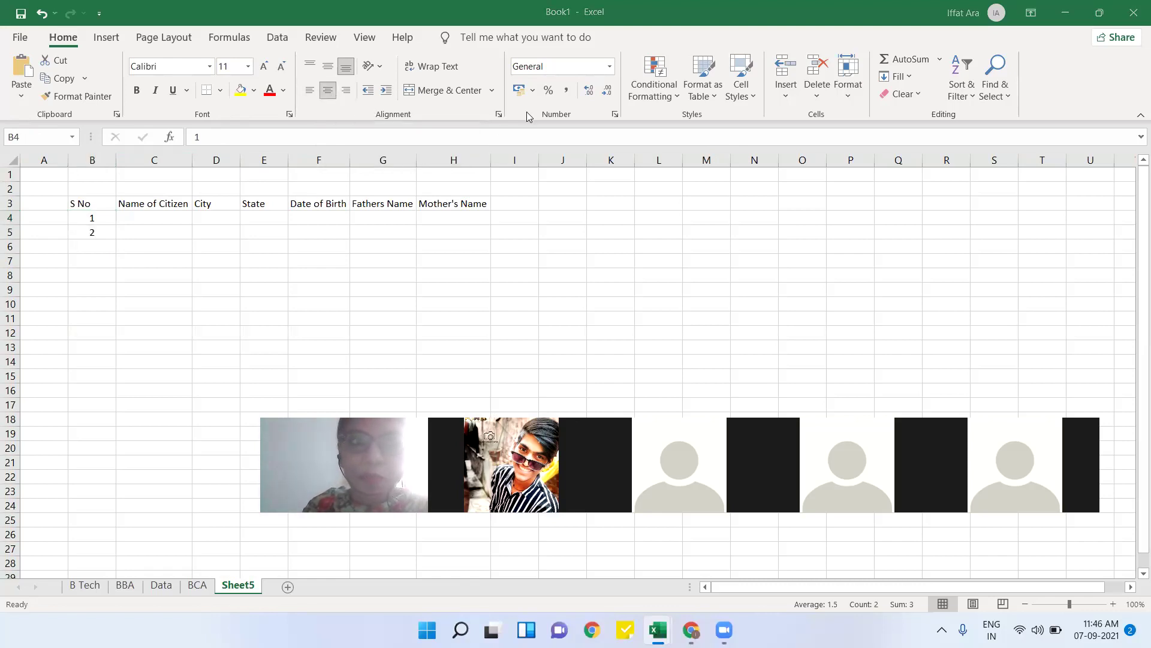
- Enter five citizens' first names in cells C4 to C8 of the Name of Citizen column
click(173, 219)
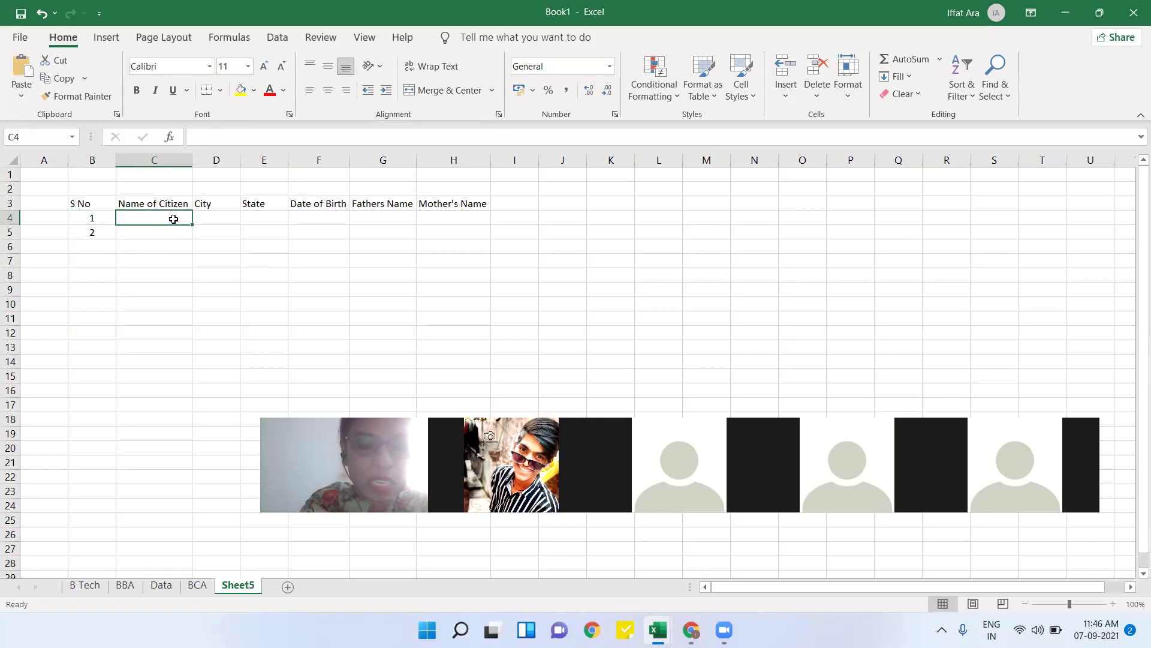
text(Aman)
key(Return)
text(AMit)
key(Return)
text(Rahul)
key(Return)
text(Rohit)
key(Return)
text(Iffa)
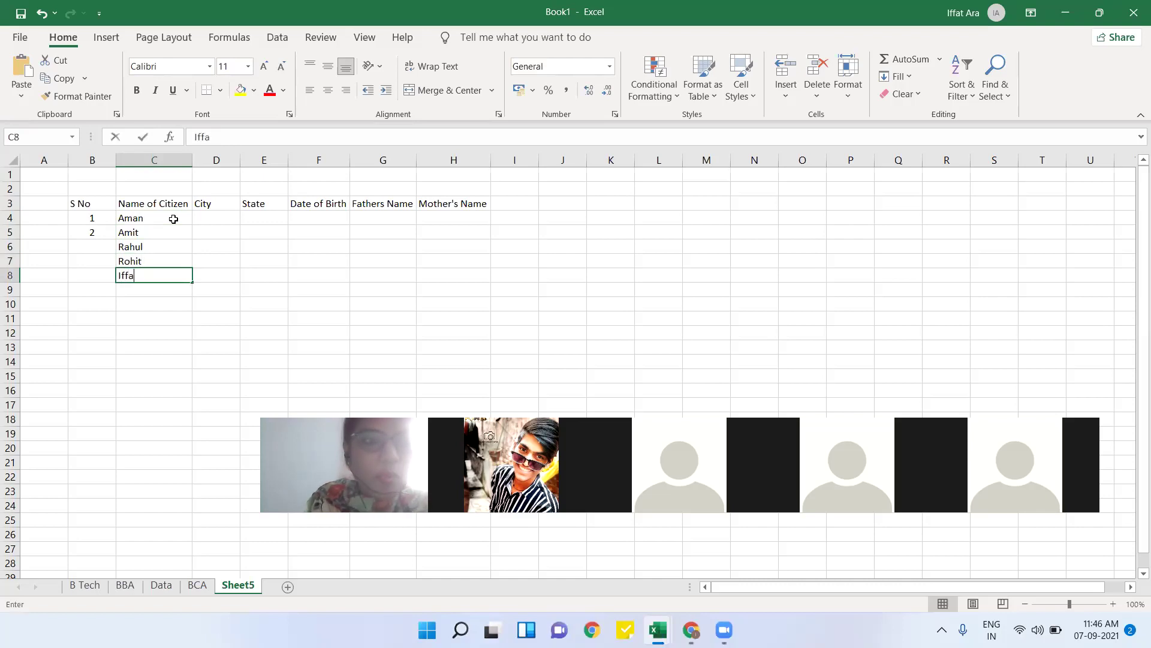
text(t)
click(152, 319)
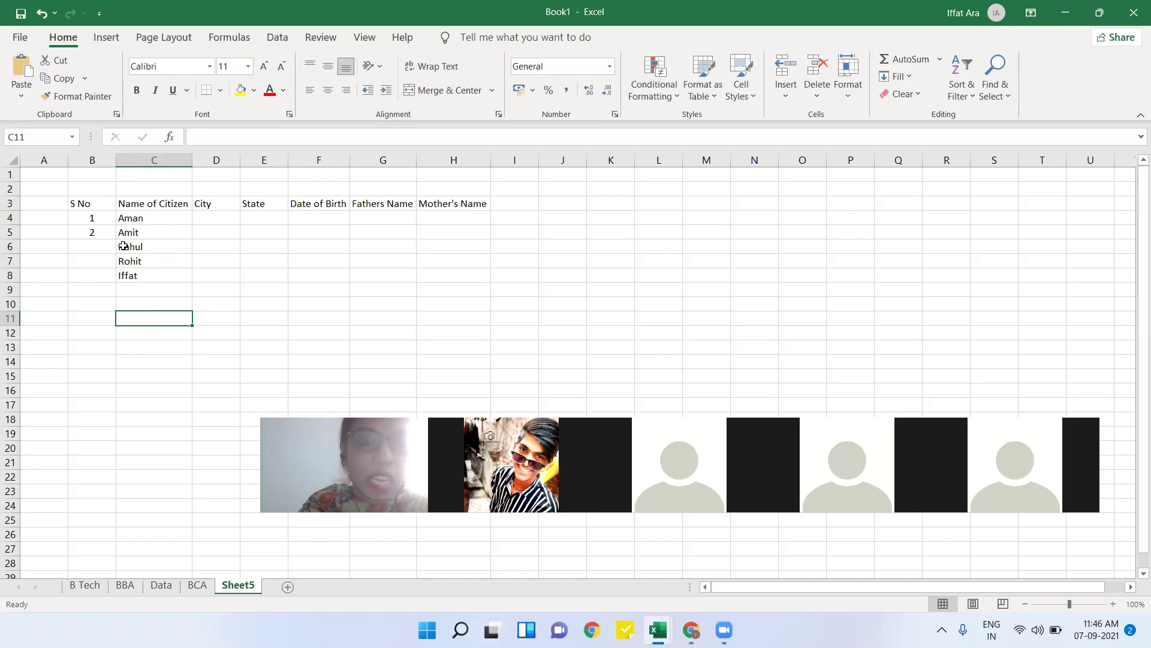
click(265, 289)
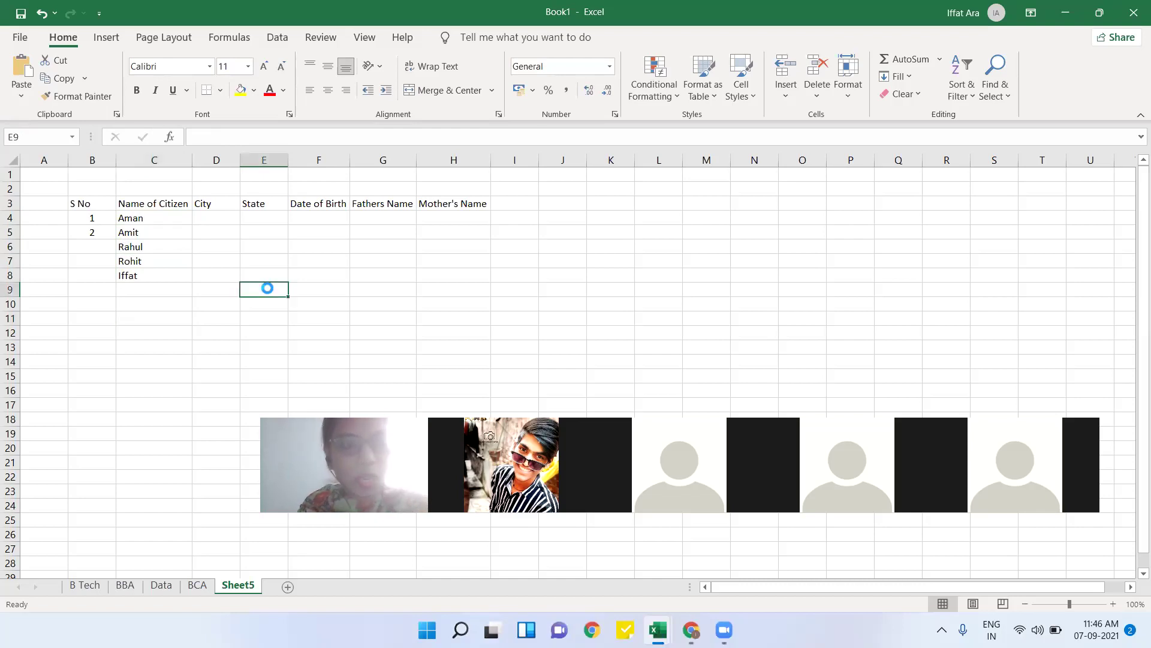
- Enter the serial numbers 3, 4, 5 and 6 in cells B6 to B9
click(102, 219)
key(Down)
key(Down)
text(3)
key(Return)
text(4)
key(Return)
text(5)
key(Return)
text(6)
key(Return)
- Fill the serial number series from B4:B5 down to B25, using the pattern 1, 2
click(95, 218)
drag(95, 218, 94, 238)
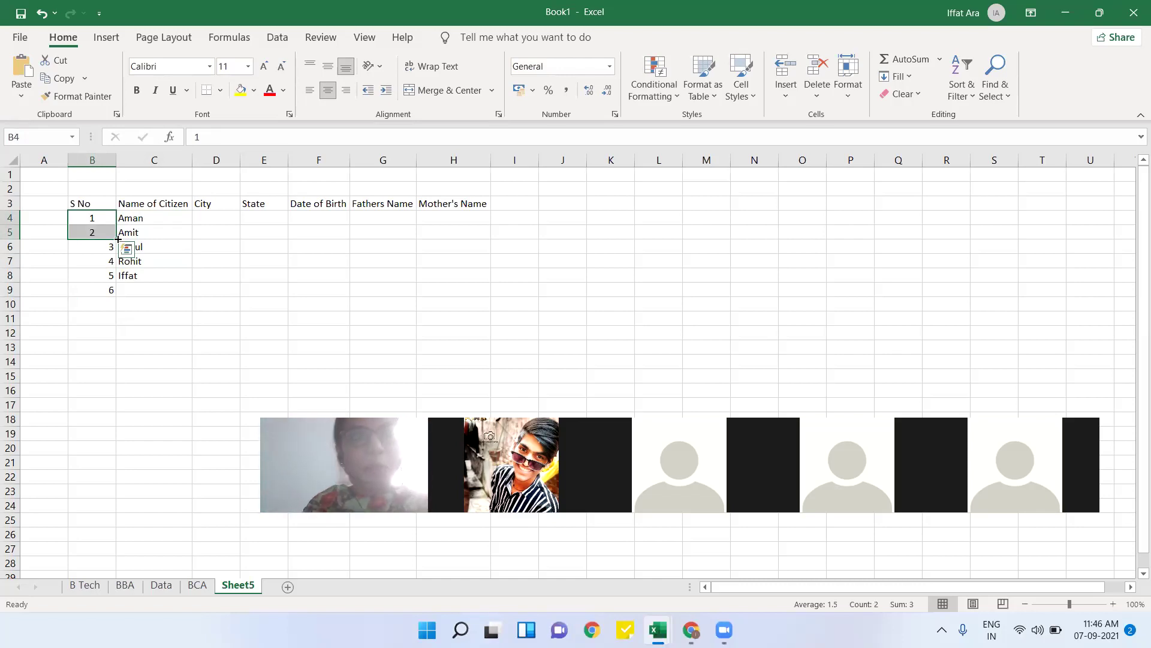
click(118, 239)
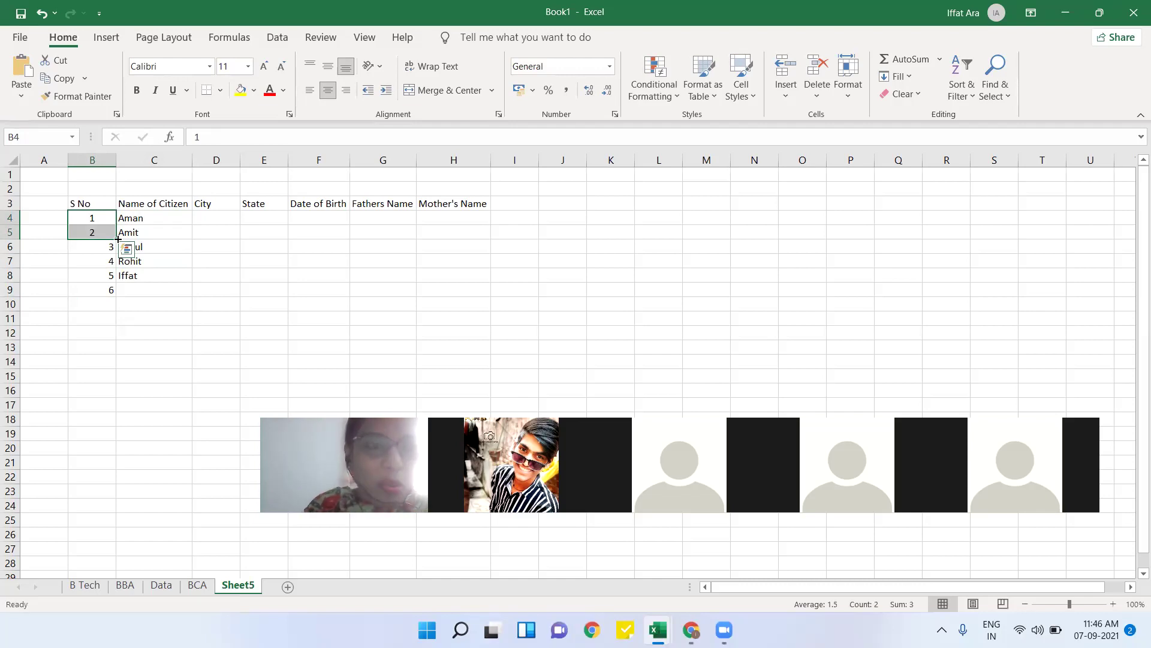
drag(117, 240, 99, 522)
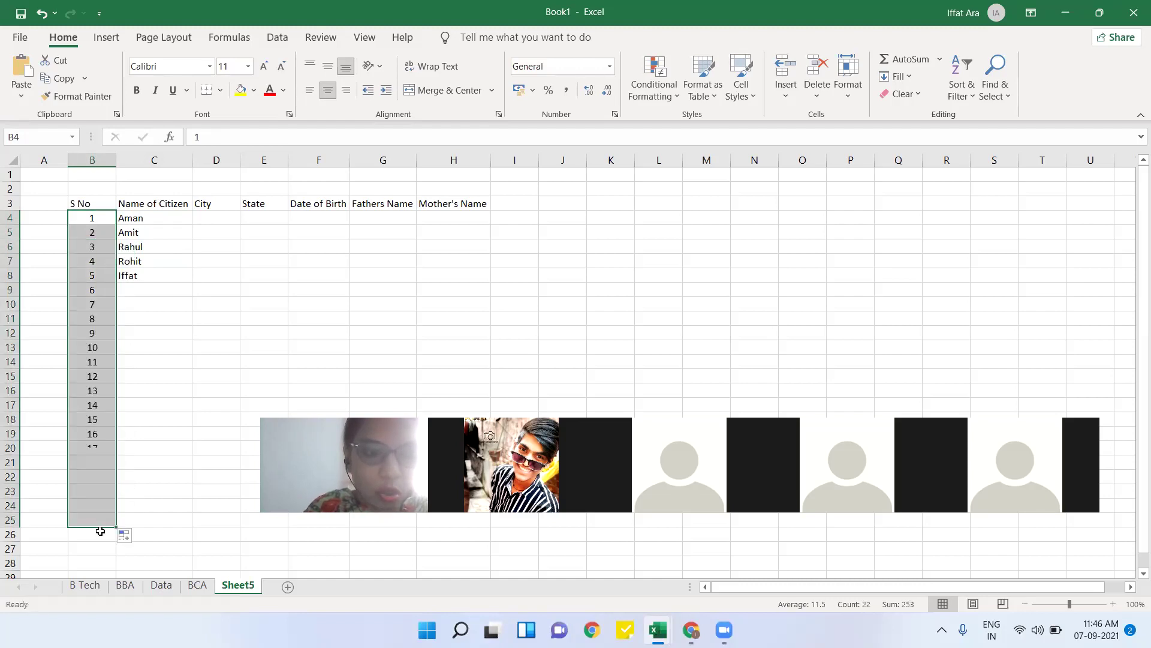
click(603, 109)
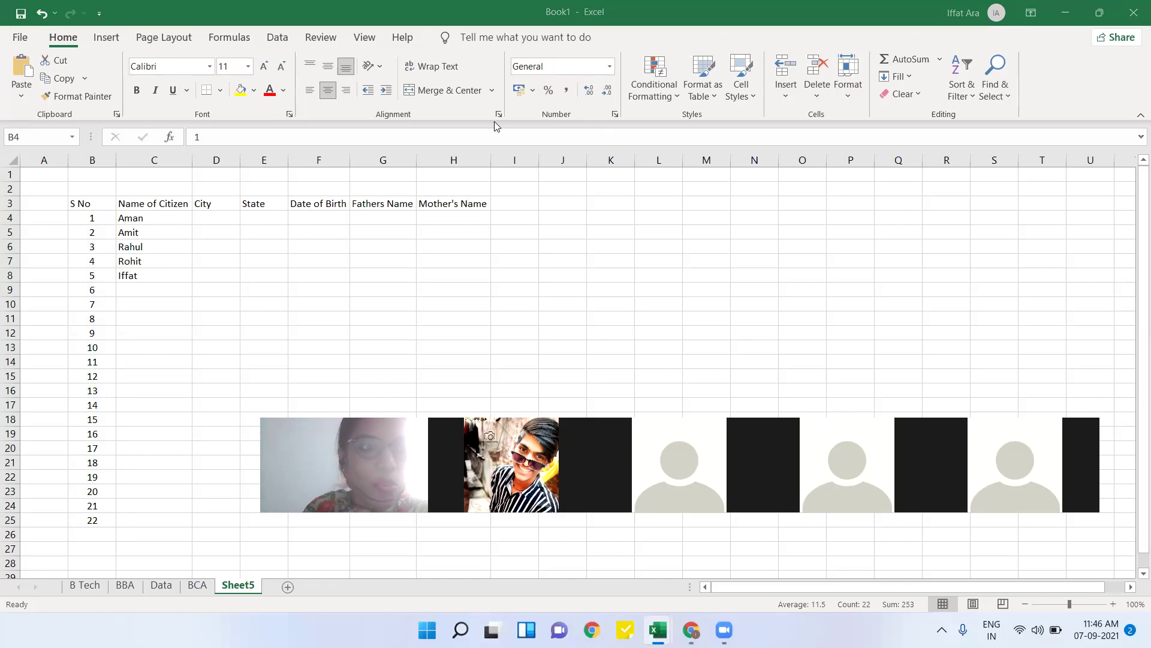
click(95, 375)
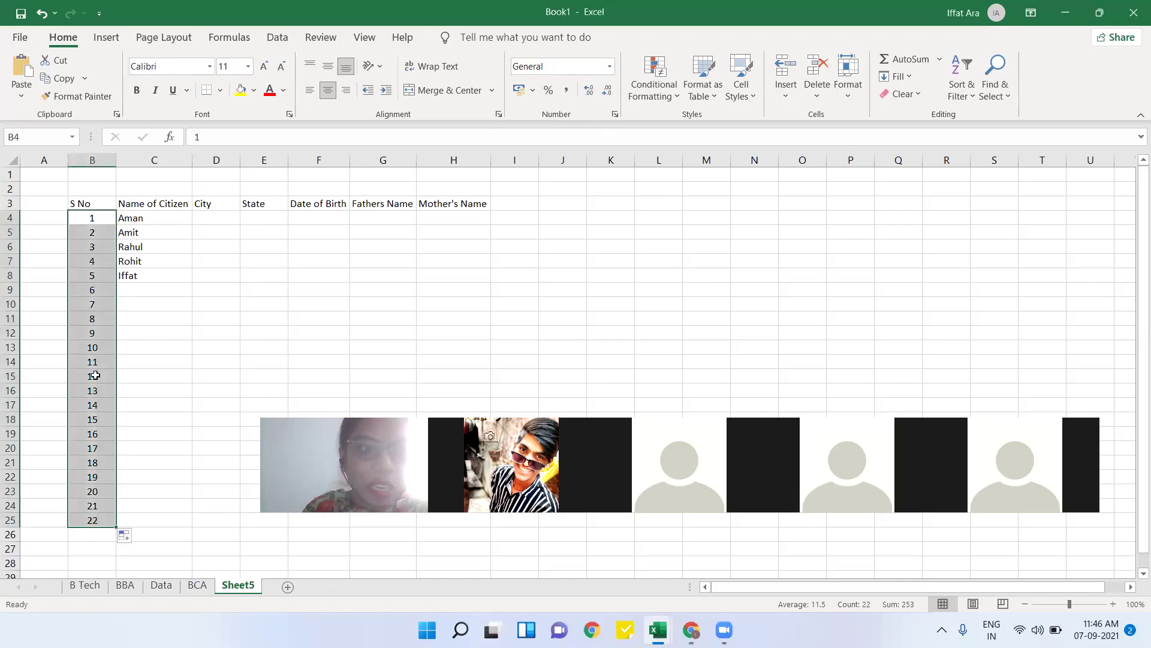
click(133, 376)
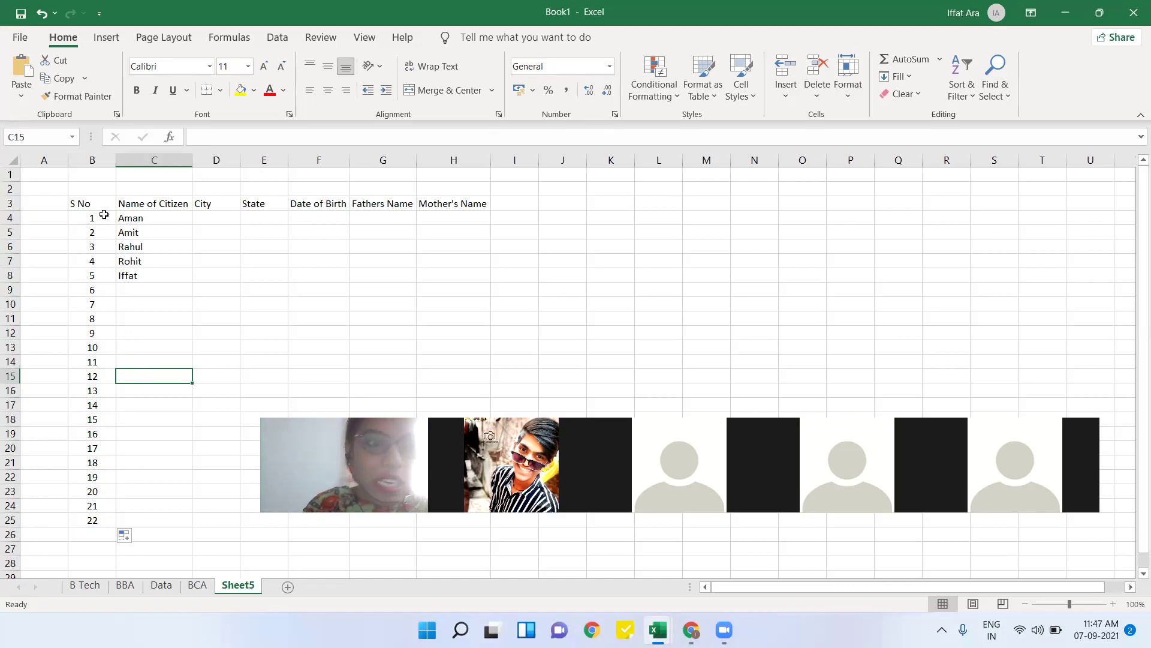
- Fill only the single value 1 from B4 down to B25
click(105, 217)
drag(116, 224, 116, 225)
drag(117, 224, 121, 528)
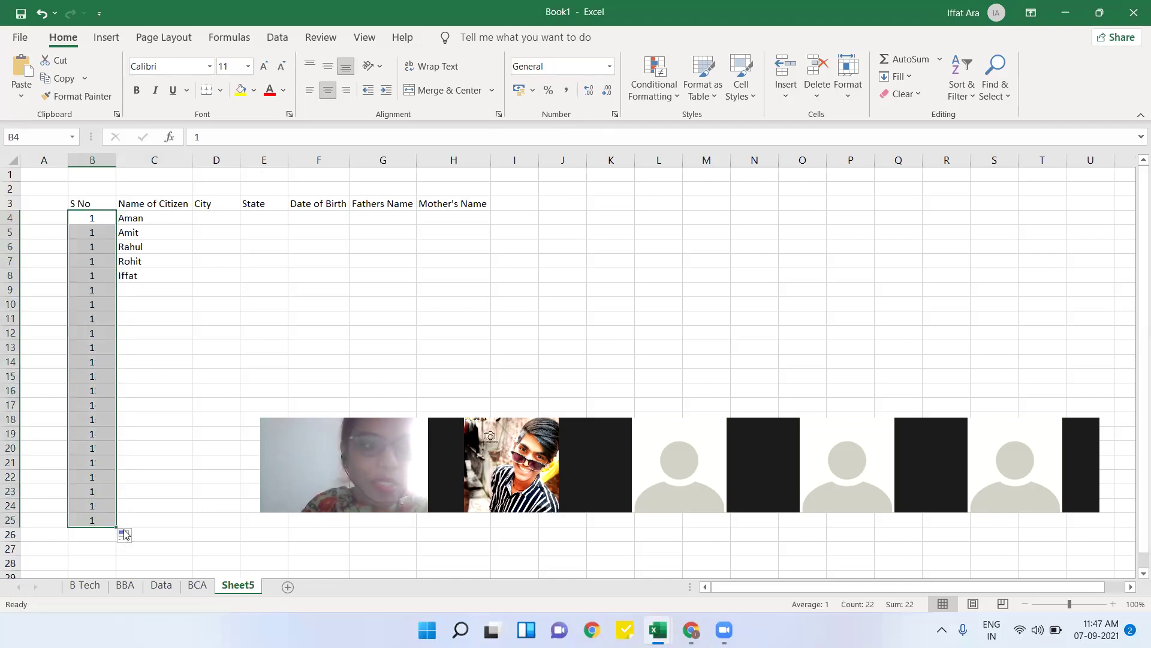
- Set B5 to 2 and fill the series from B4:B5 down to B26
click(91, 229)
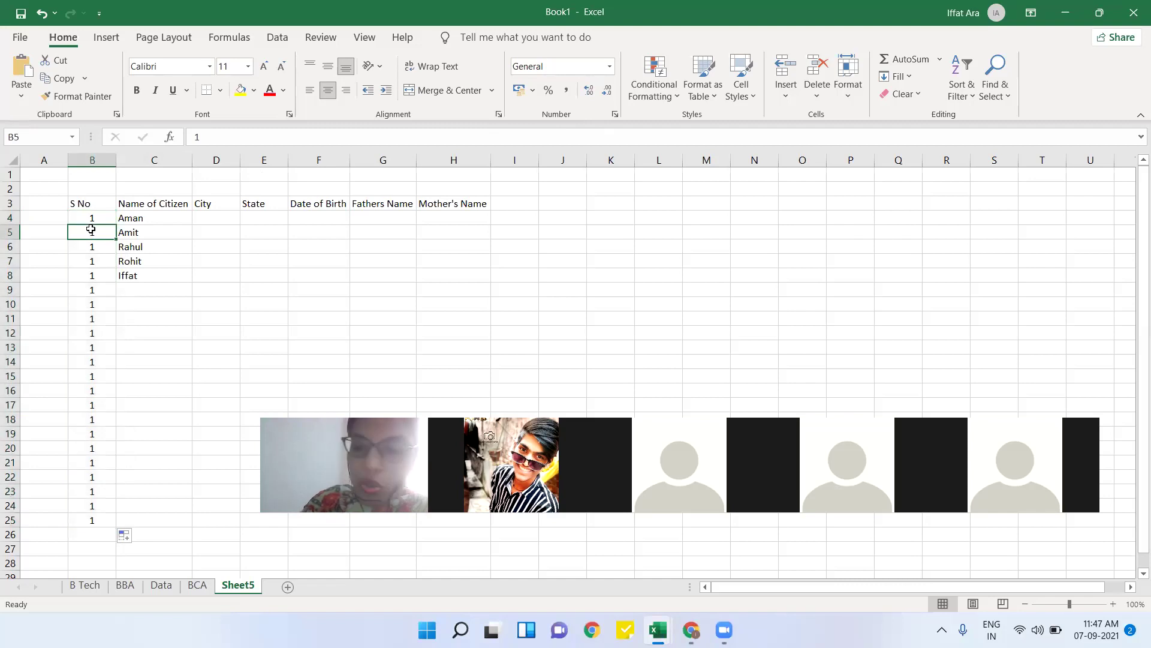
text(2)
key(Return)
drag(100, 217, 100, 544)
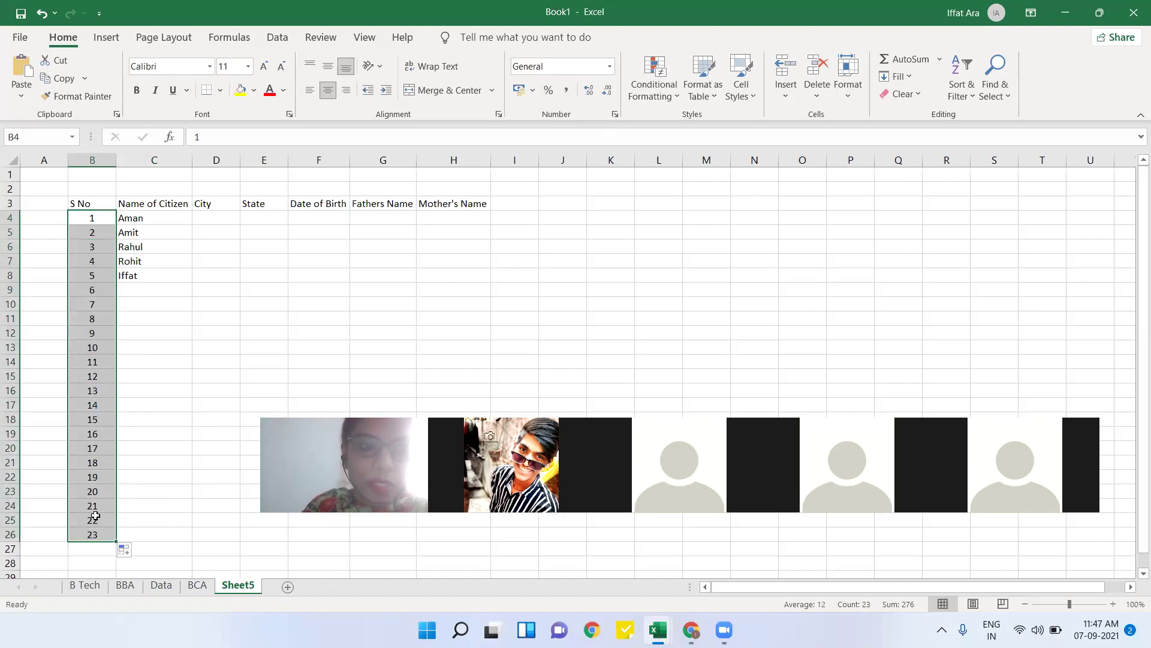
click(112, 215)
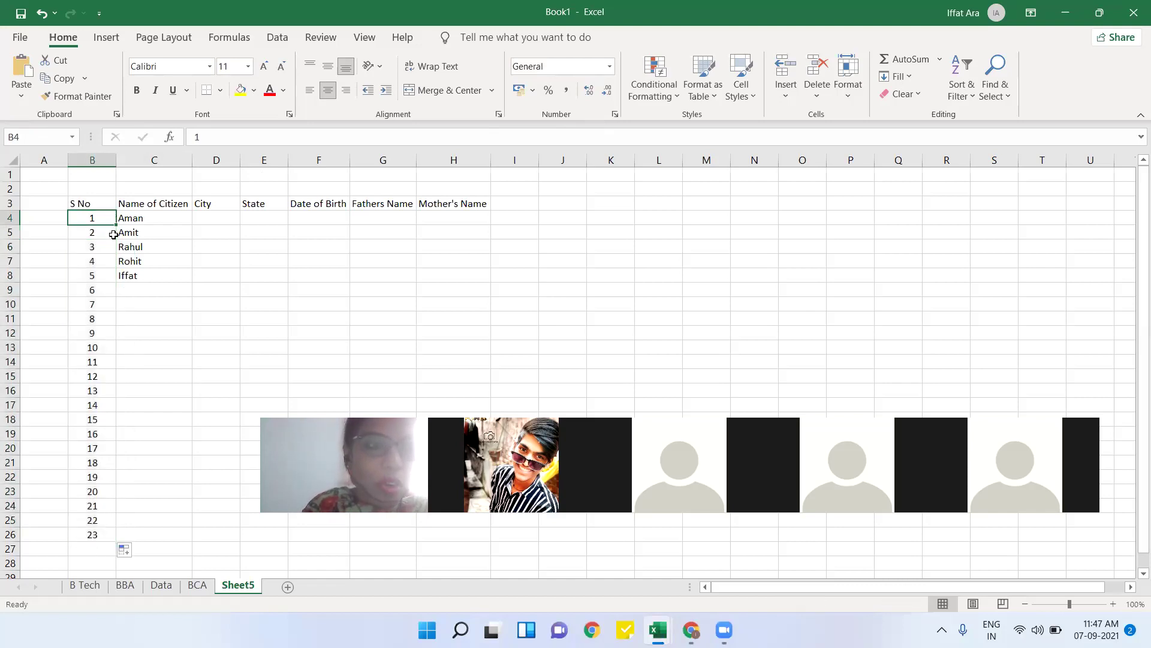
click(152, 341)
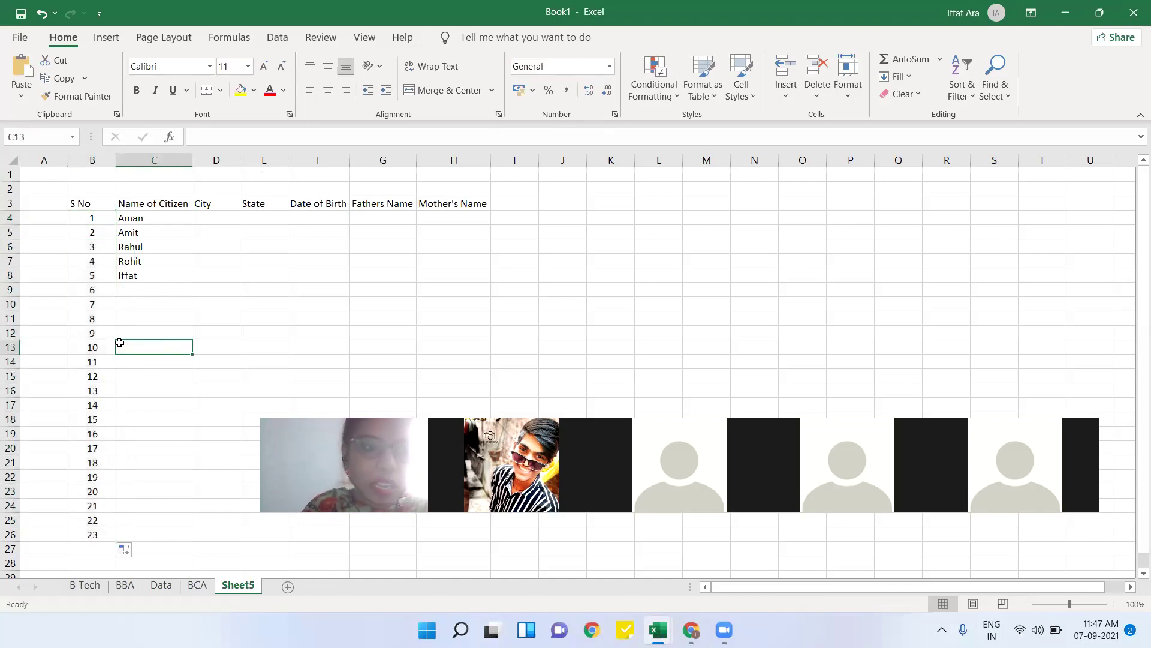
- Enter 10 in B4 and 11 in B5, and fill the series from these cells down to B26
click(97, 217)
text(10)
key(Return)
text(11)
key(Return)
drag(98, 216, 97, 544)
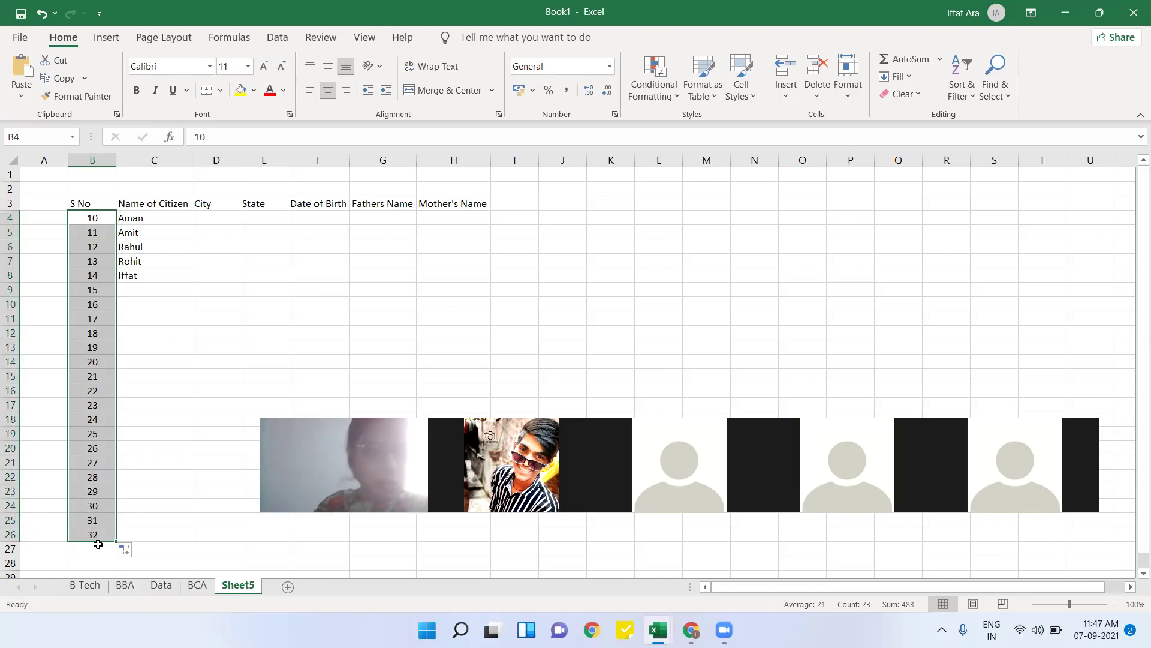
click(107, 458)
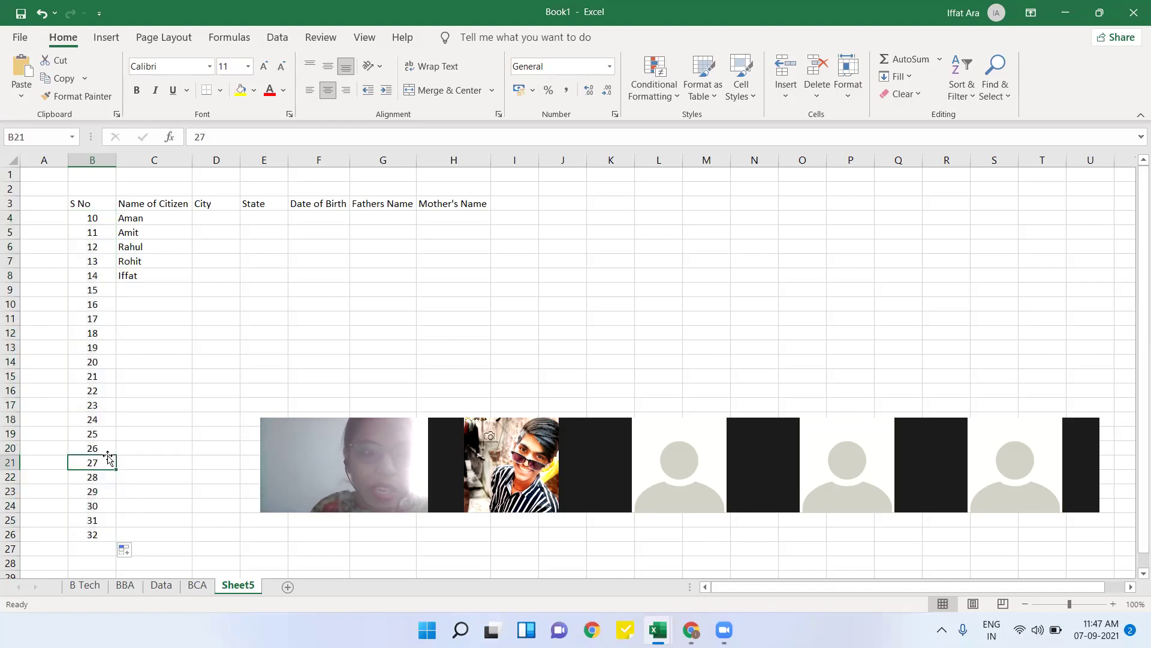
click(94, 219)
click(93, 319)
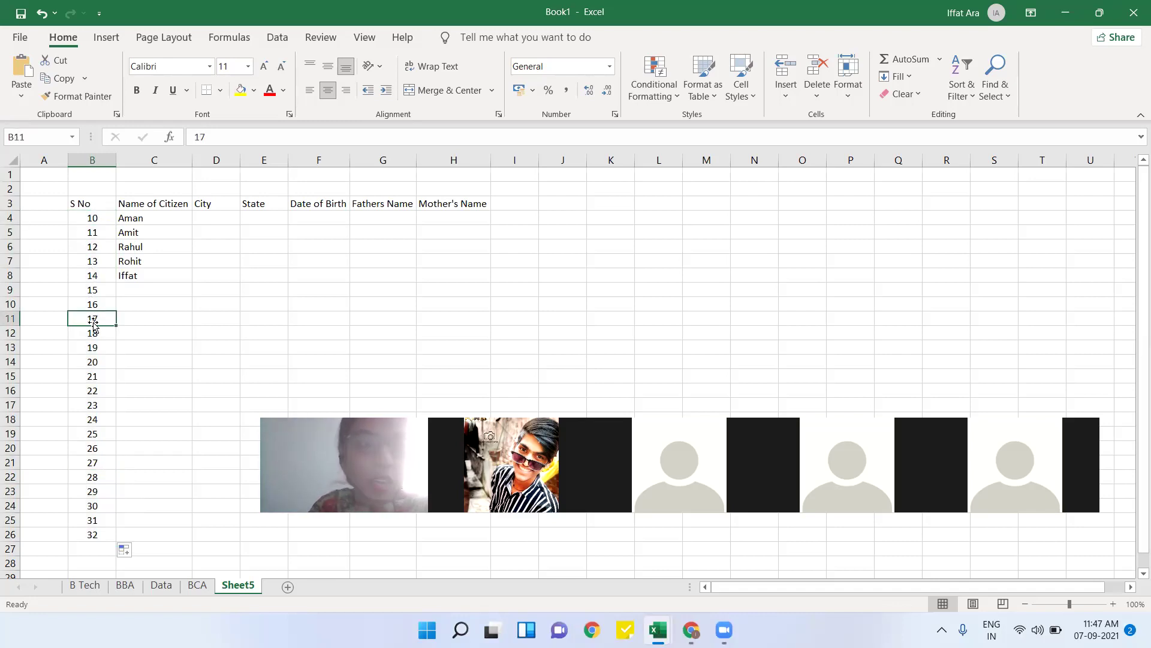
click(578, 109)
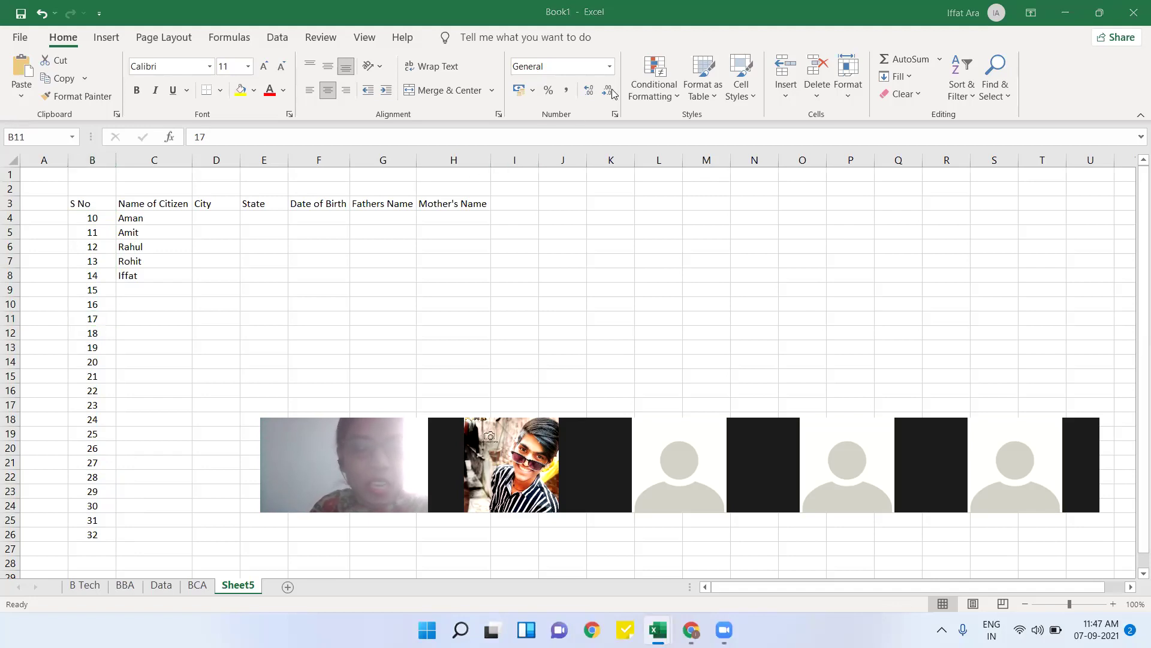
click(74, 378)
click(74, 378)
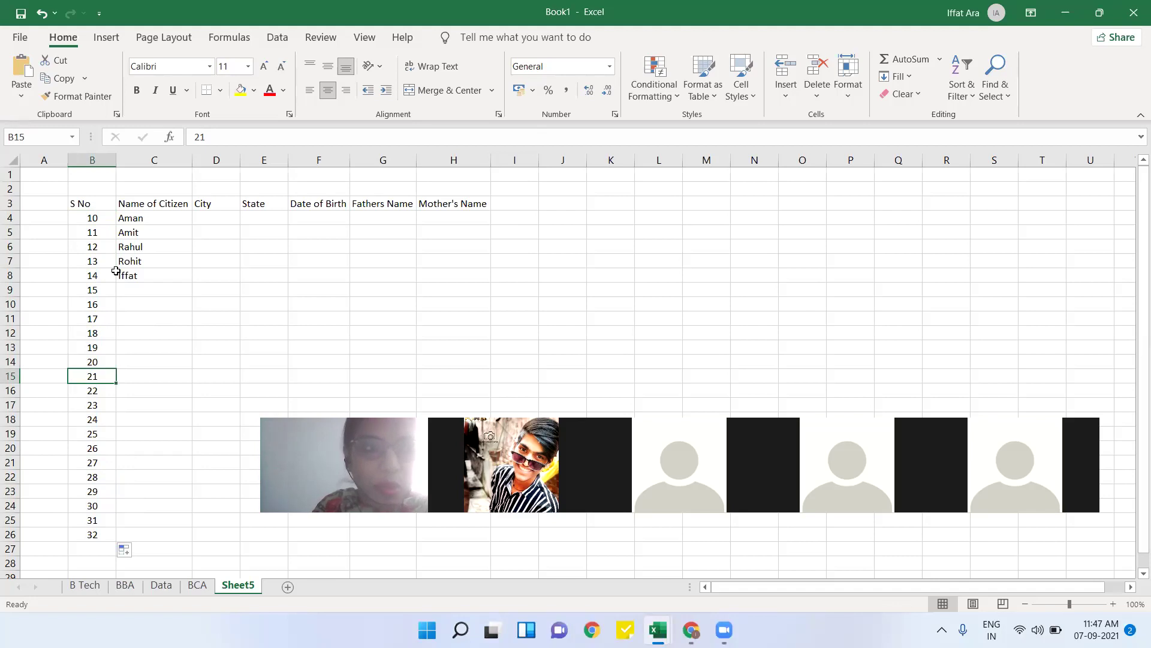
- Extend the serial number series from B4:B5 down to row 190 and clear the whole filled range
click(110, 217)
drag(110, 235, 120, 555)
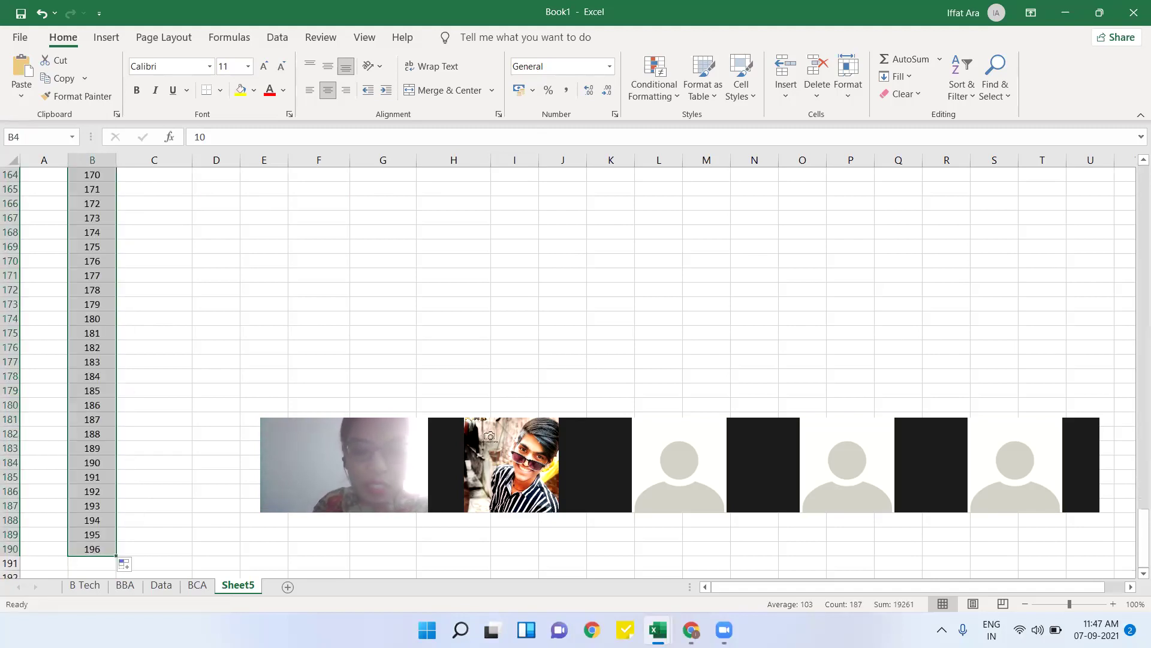
key(Delete)
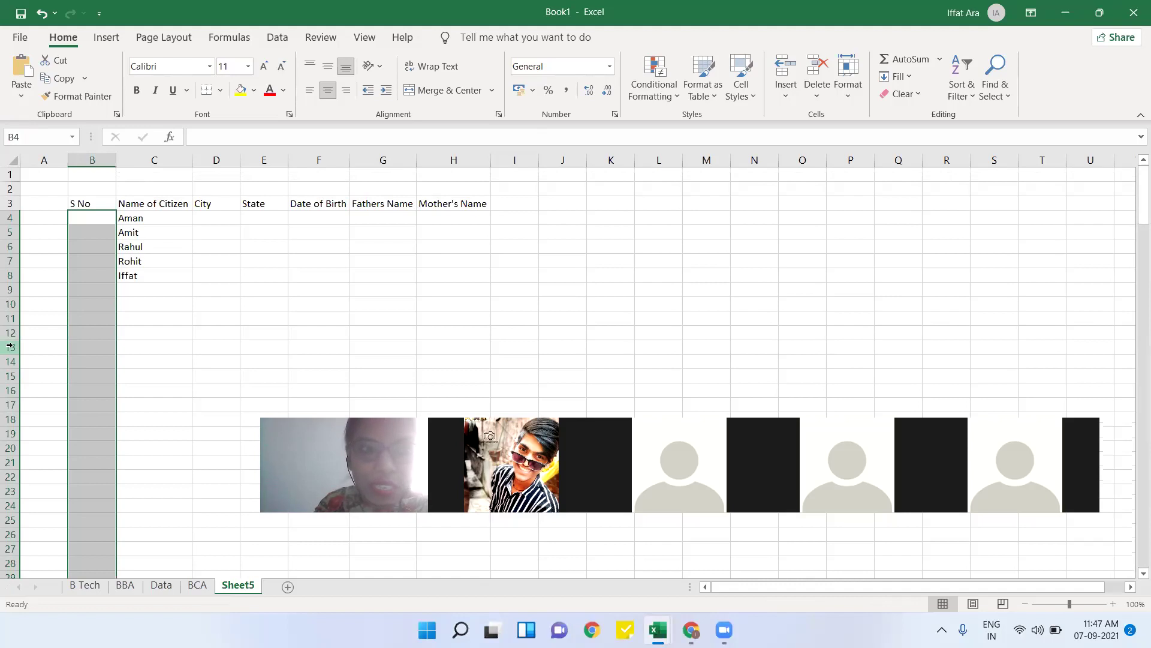
- Enter the city "Delhi" in D4 and the state "New Delhi" in E4 for the first citizen
click(213, 220)
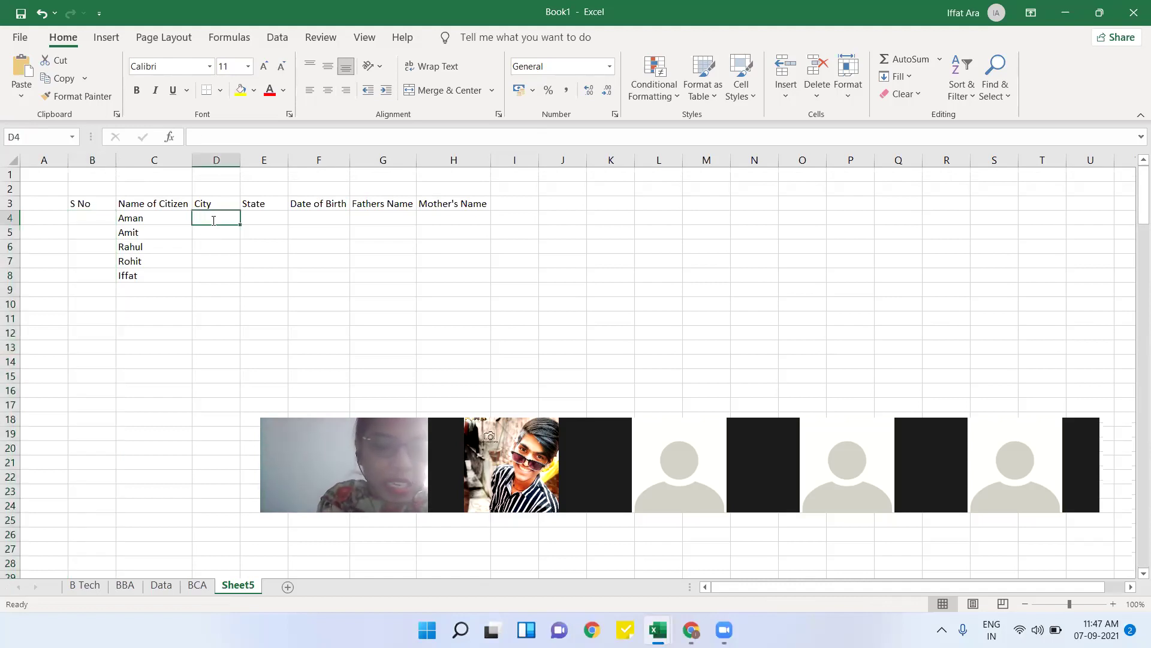
text(DElhi)
key(Tab)
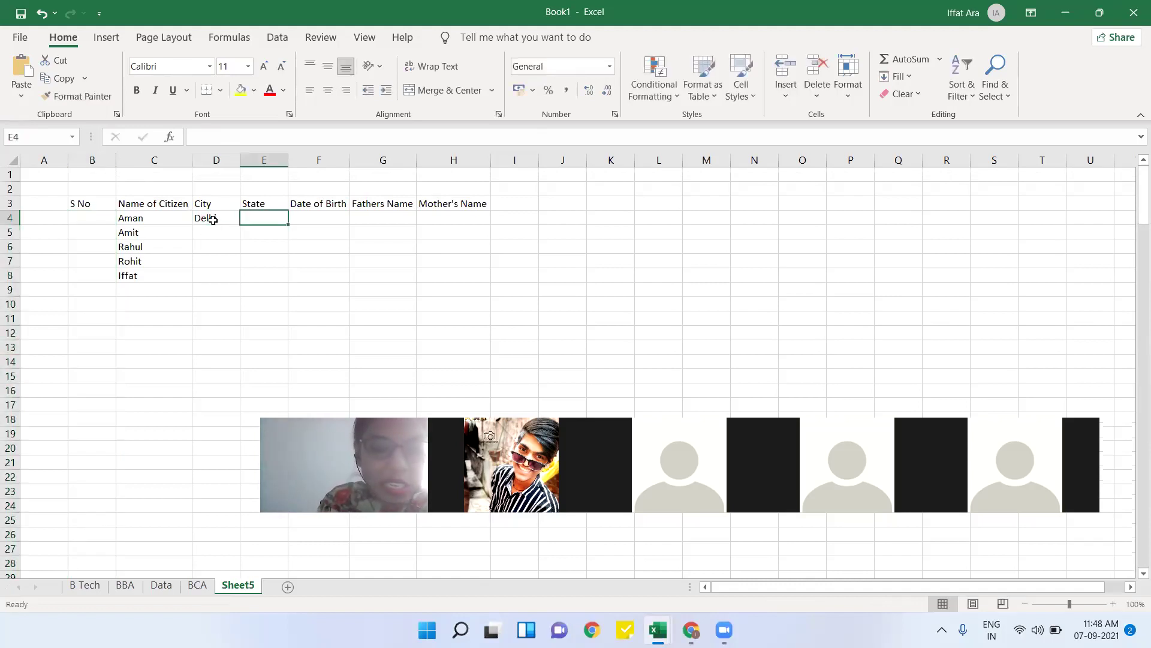
text(New Delhi)
key(Tab)
- Enter the dates of birth of the first two citizens in cells F4 and F5
text(02-08-1986)
key(Return)
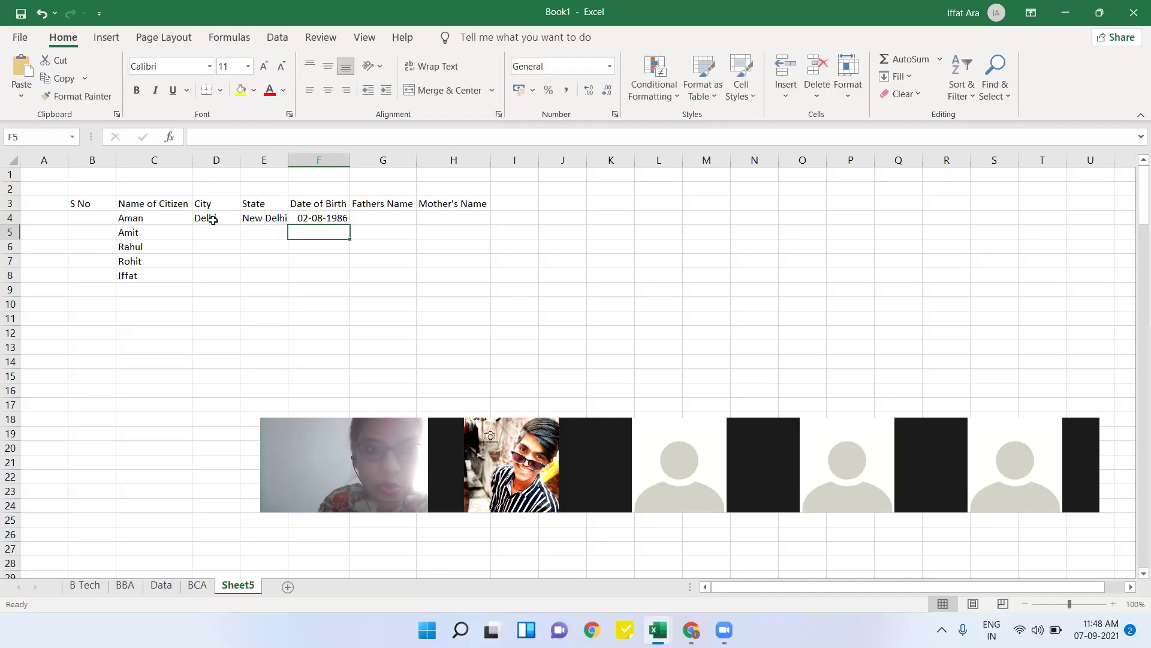
text(02)
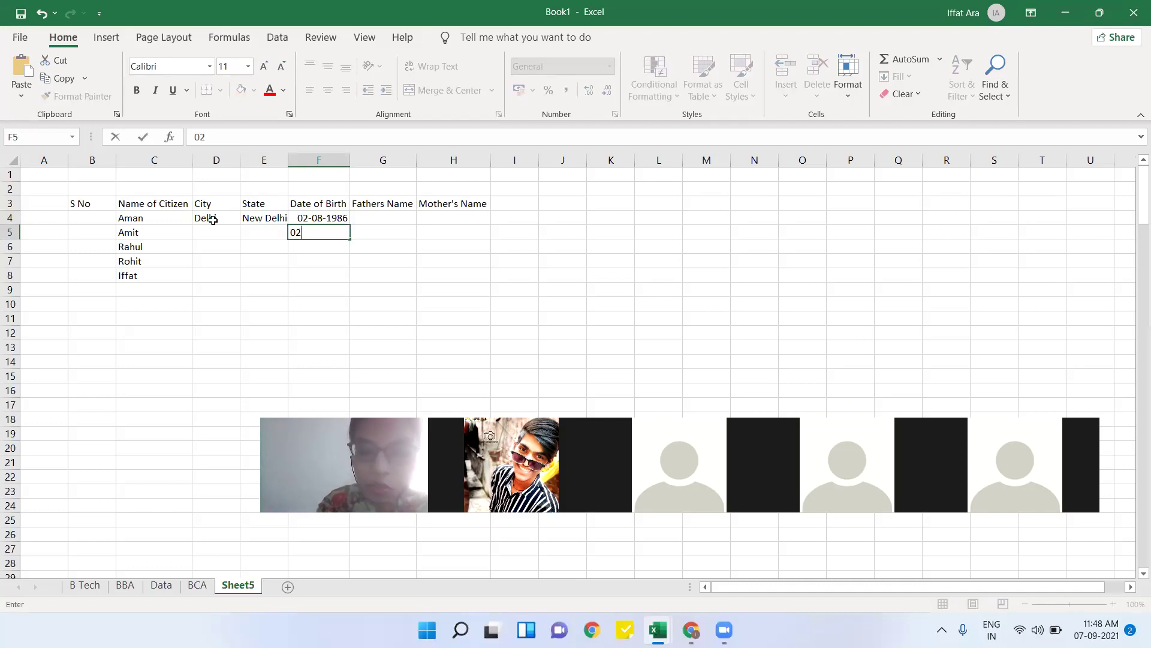
text(-09)
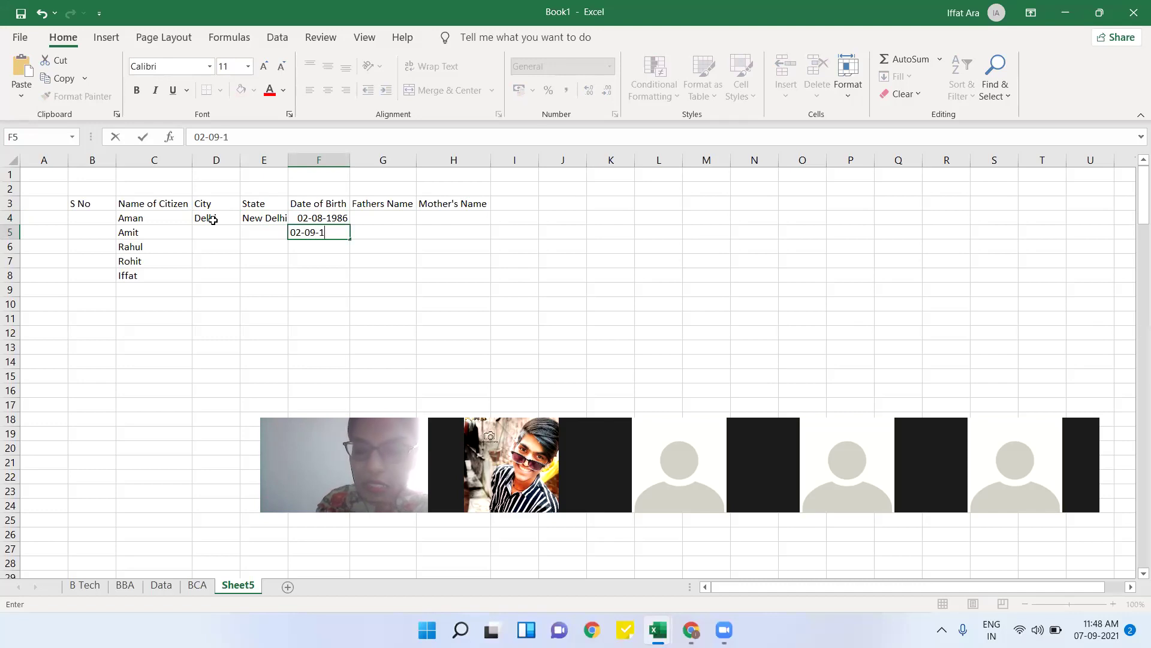
text(-2000)
key(Return)
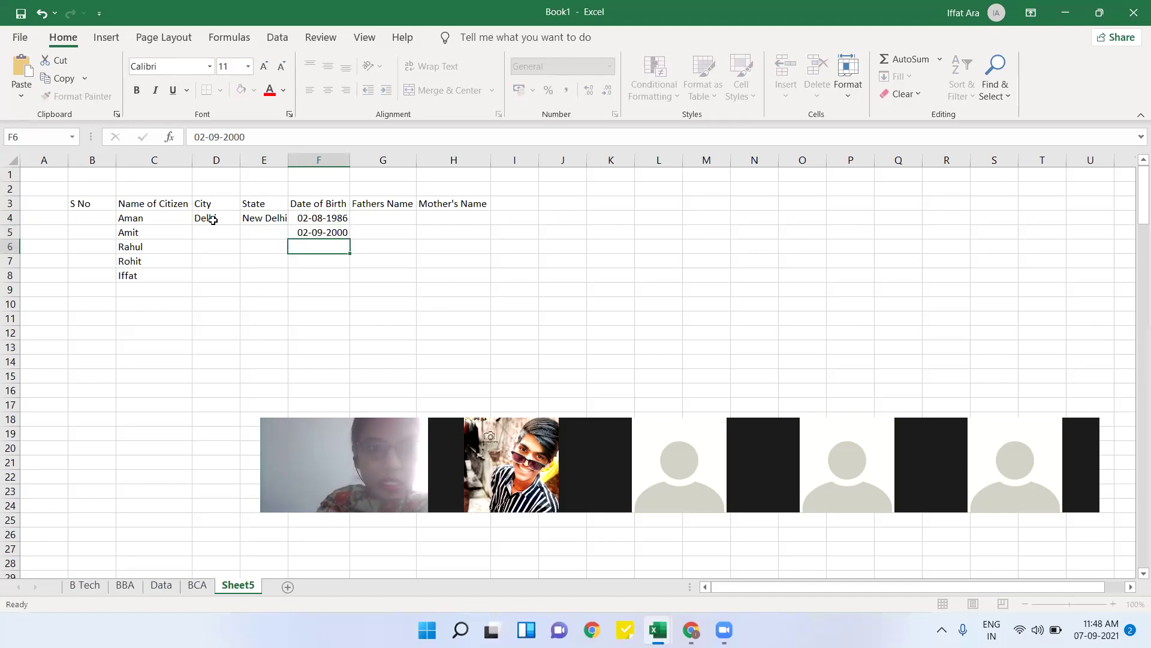
- Add the header "Age" in cell I3 beside the Mother's Name header
click(526, 202)
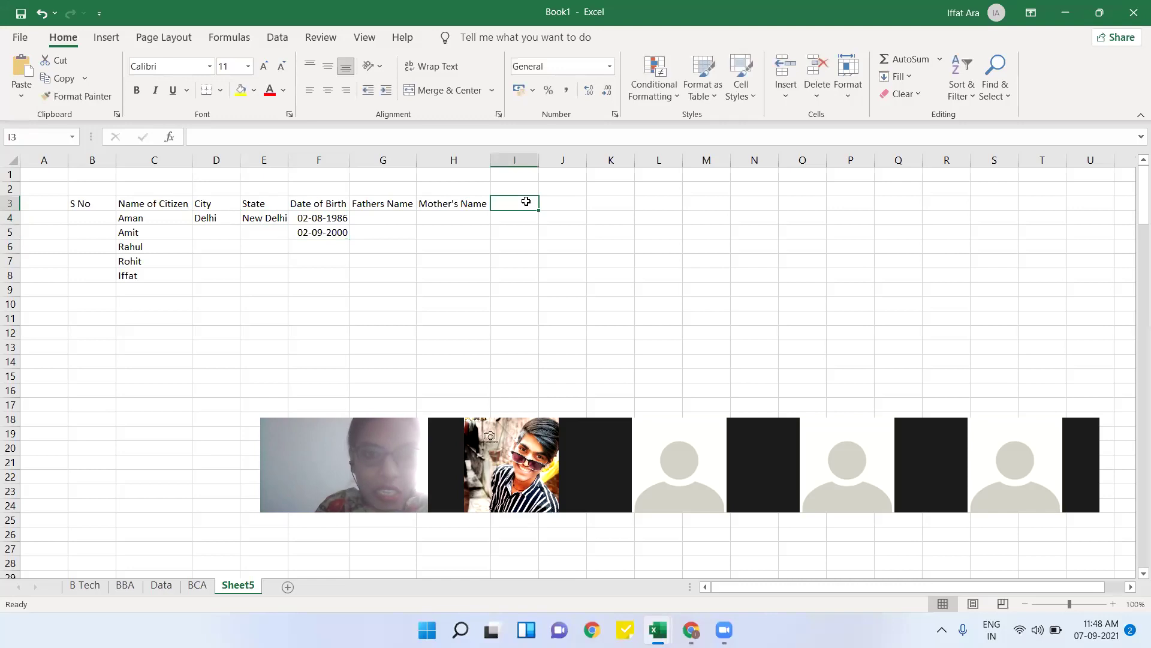
text(Age)
key(Return)
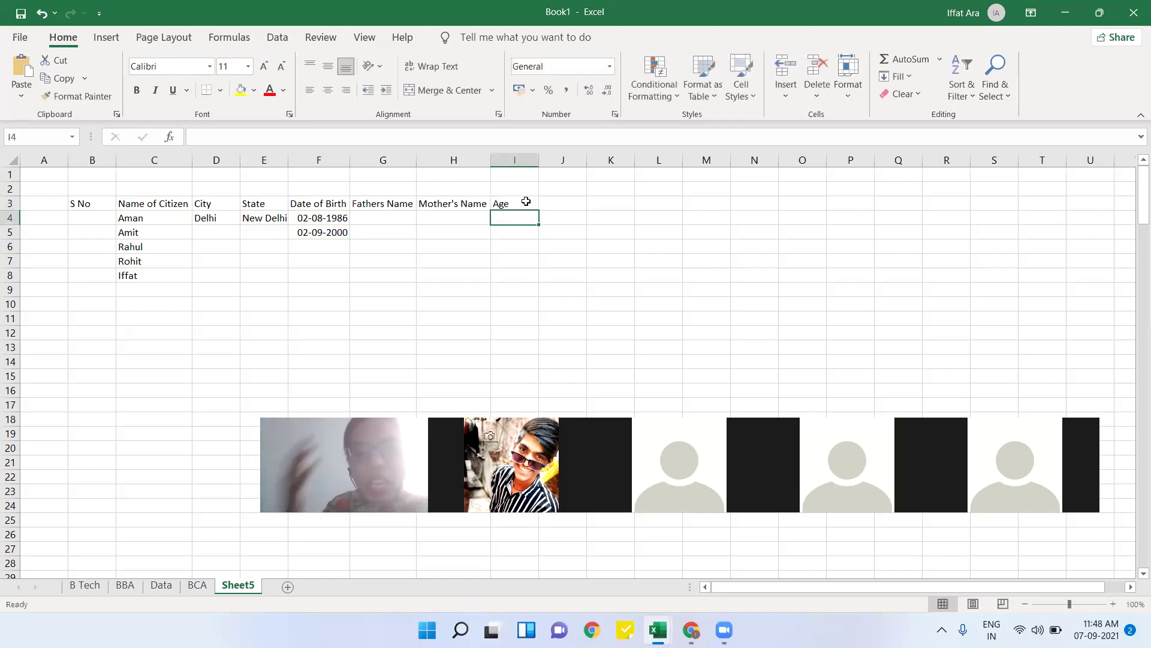
- Copy the city and state entries in D4:E4 and paste them down to row 8 for all listed citizens
click(266, 219)
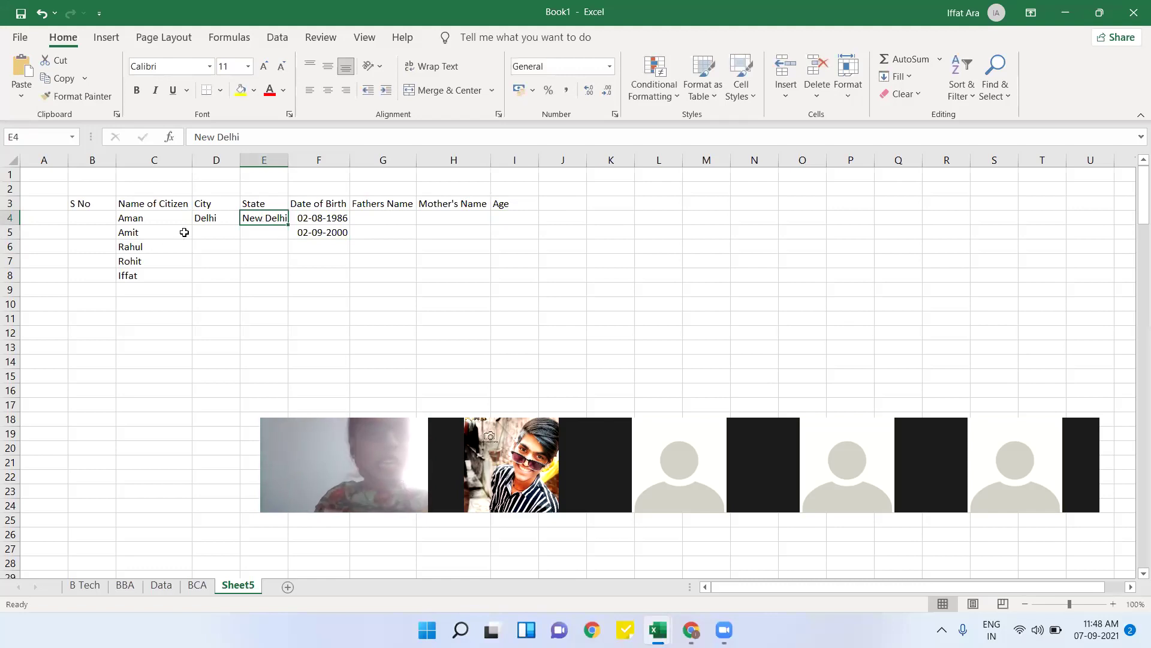
drag(212, 220, 277, 220)
click(210, 217)
key(ctrl+c)
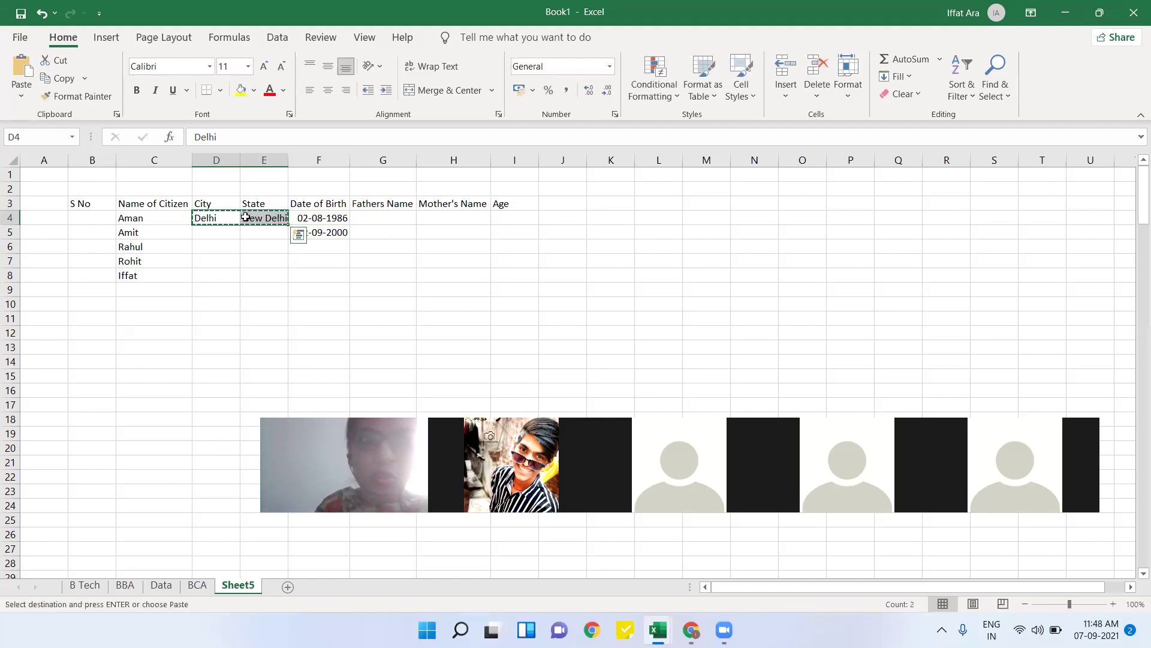
drag(212, 217, 212, 282)
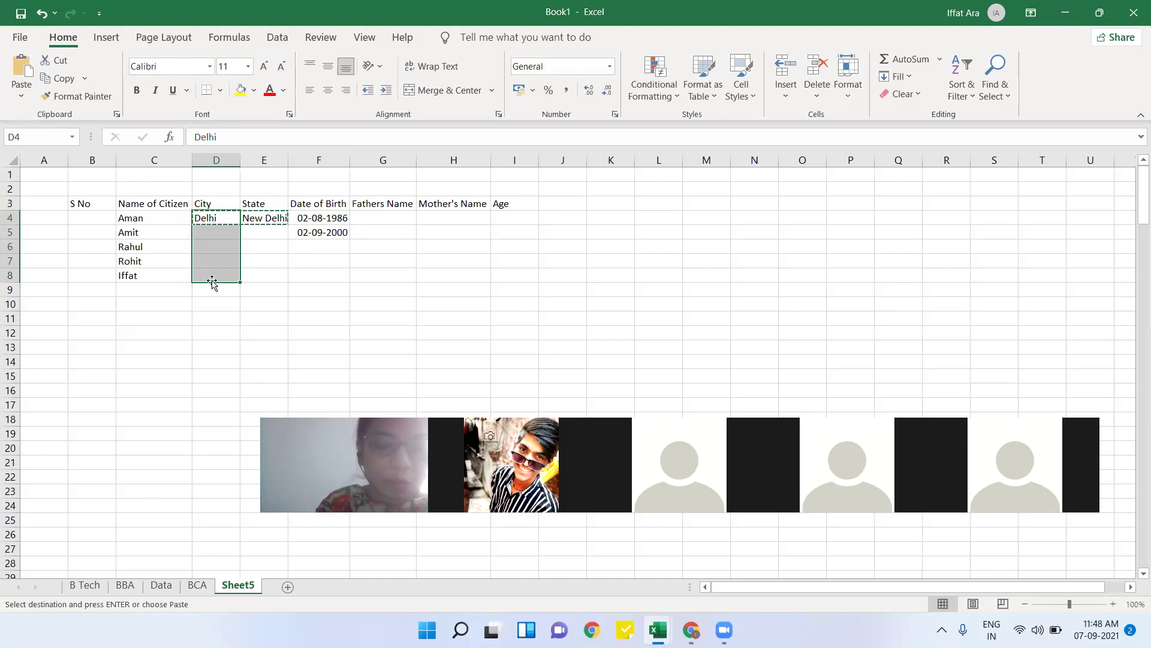
key(ctrl+v)
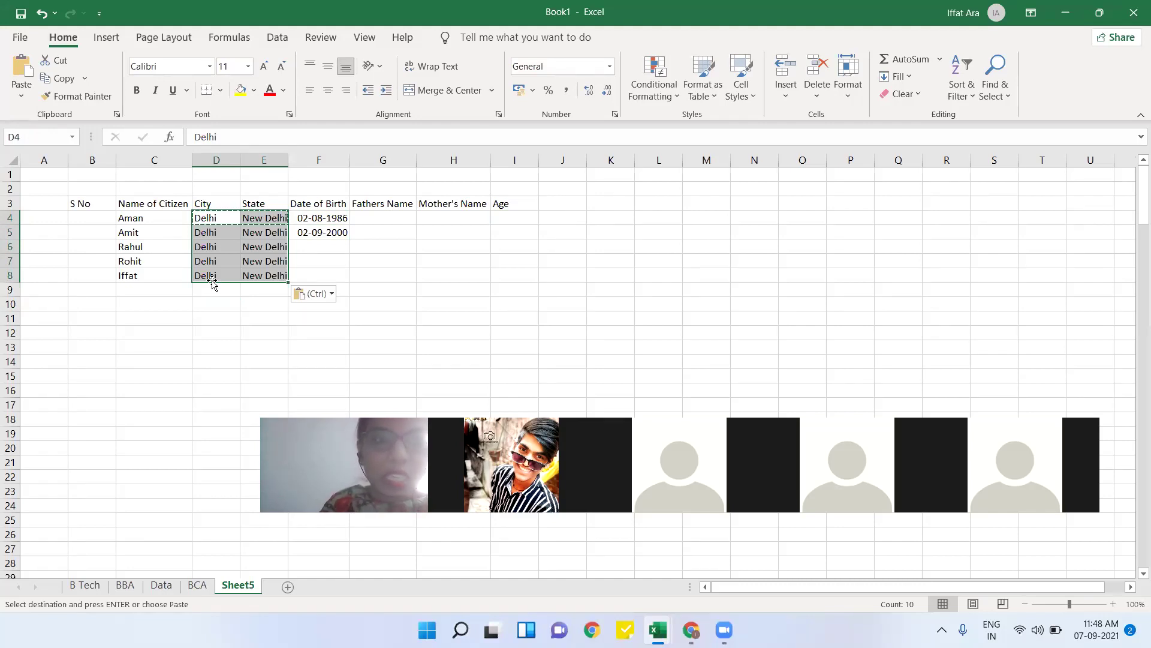
click(204, 333)
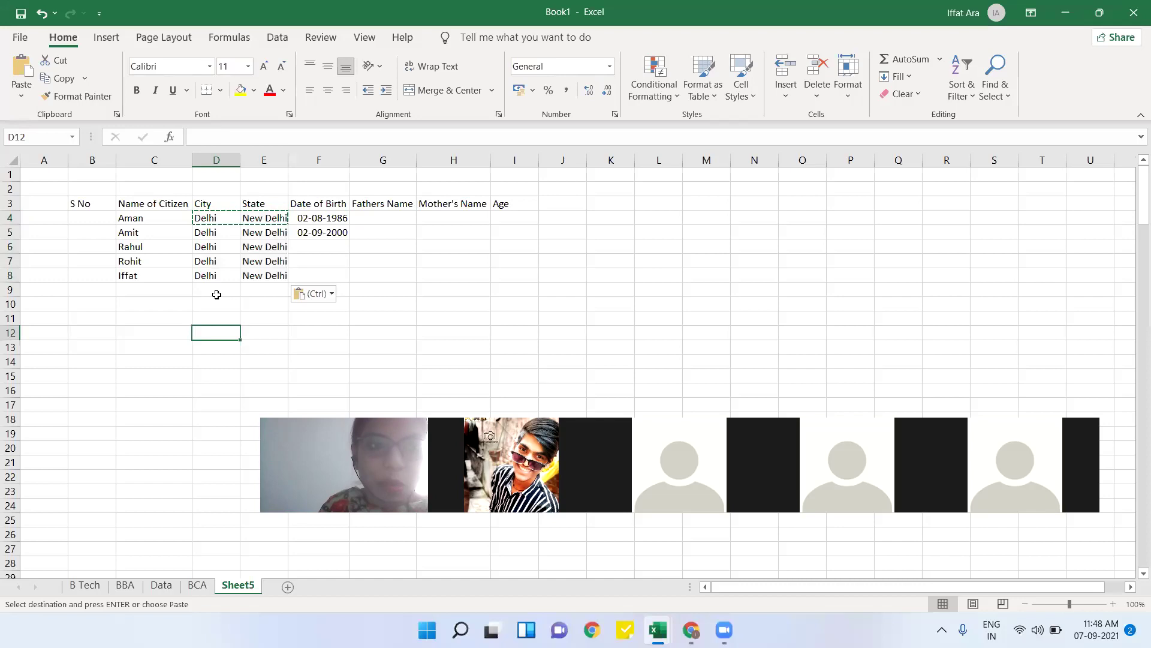
- Copy the city and state entries of row 8 down columns D and E, well beyond the listed citizens
click(223, 218)
click(220, 231)
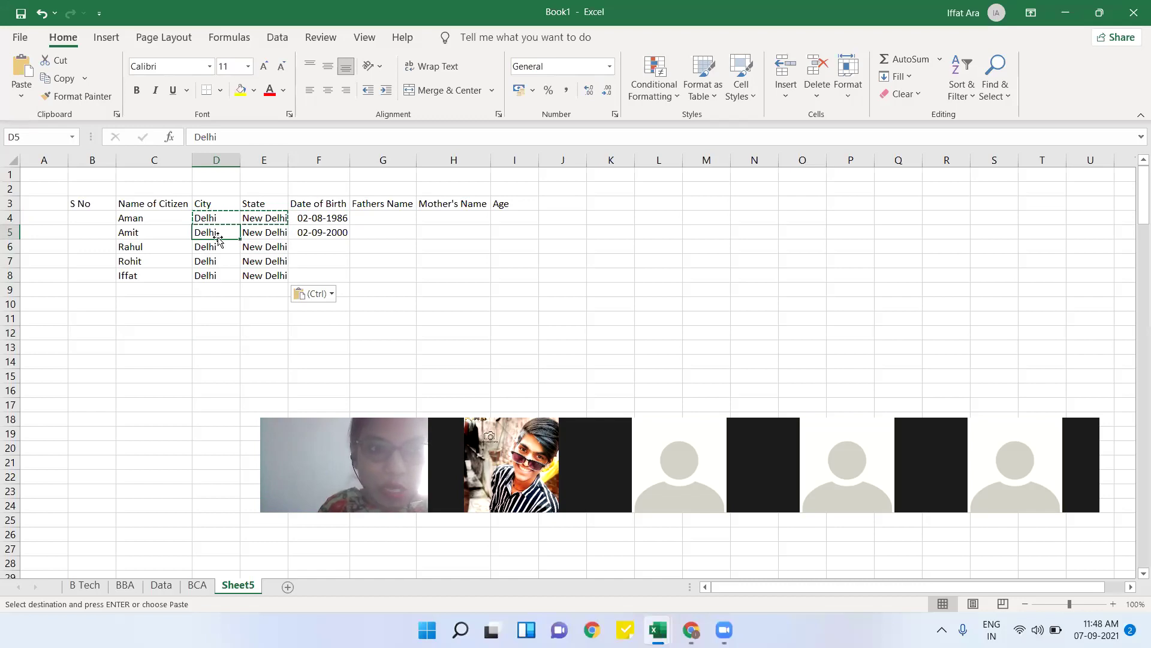
drag(216, 279, 209, 607)
key(ctrl+c)
key(ctrl+v)
scroll(131, 422, up, 5)
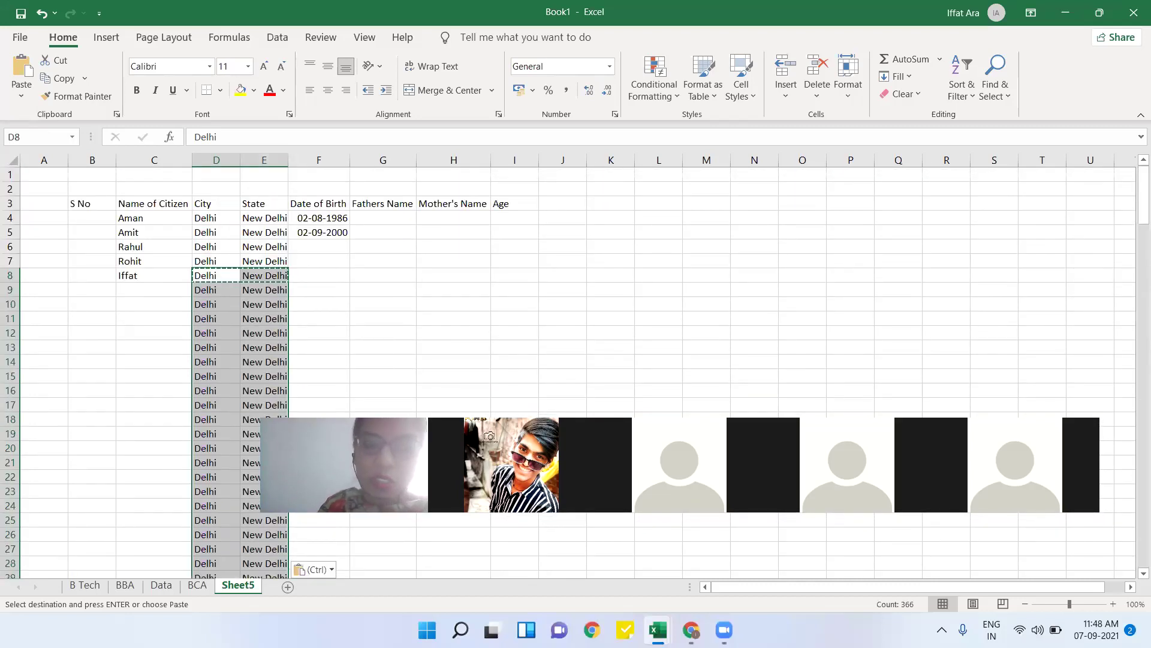
- Fill the citizen name in C8 down column C to row 26
click(151, 276)
key(ctrl+c)
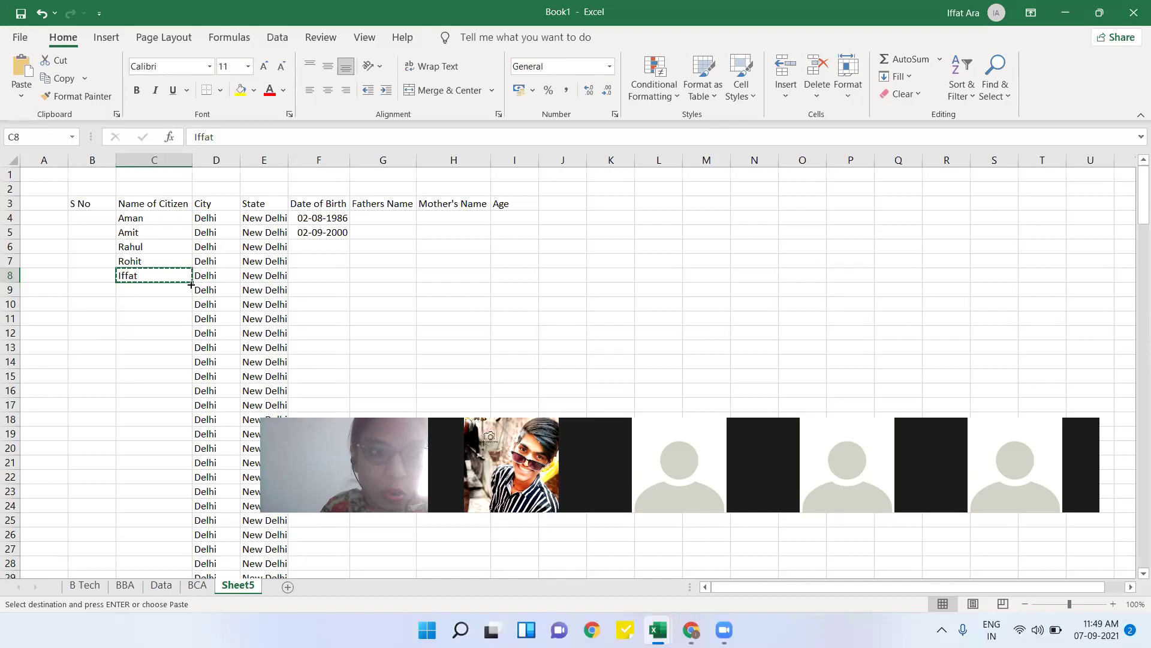
drag(192, 283, 52, 544)
- Paste the name copied from C20 into A27:C28 and fill the name from C24 down to row 36
click(144, 448)
key(ctrl+c)
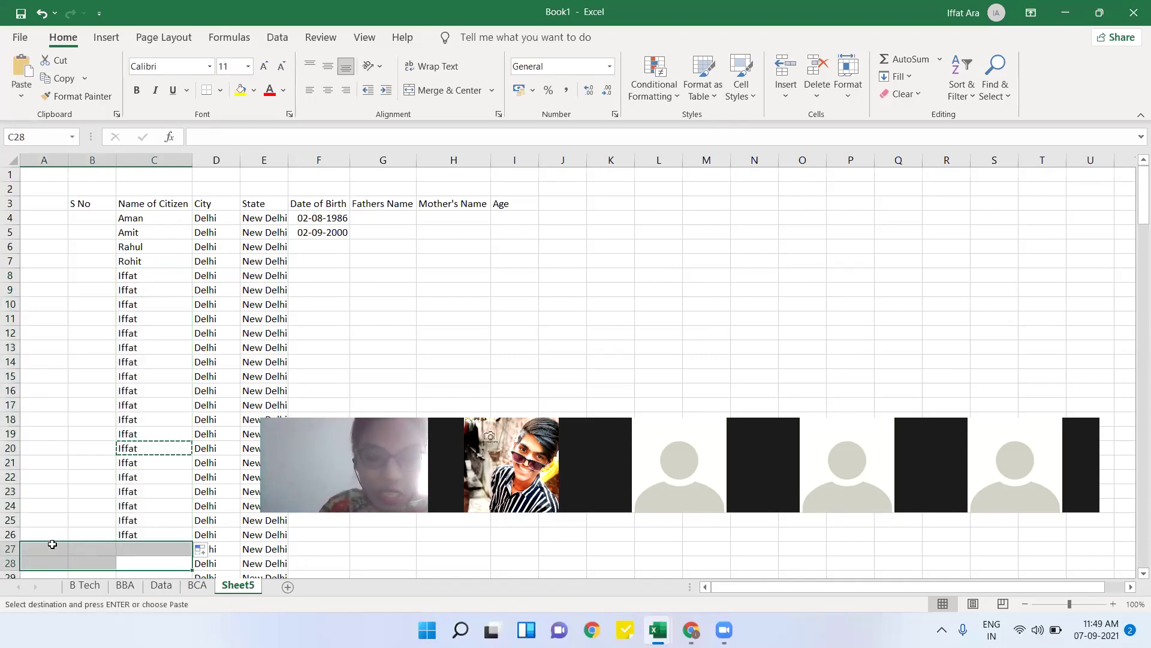
key(ctrl+v)
key(Down)
key(Down)
key(Down)
key(Down)
key(Down)
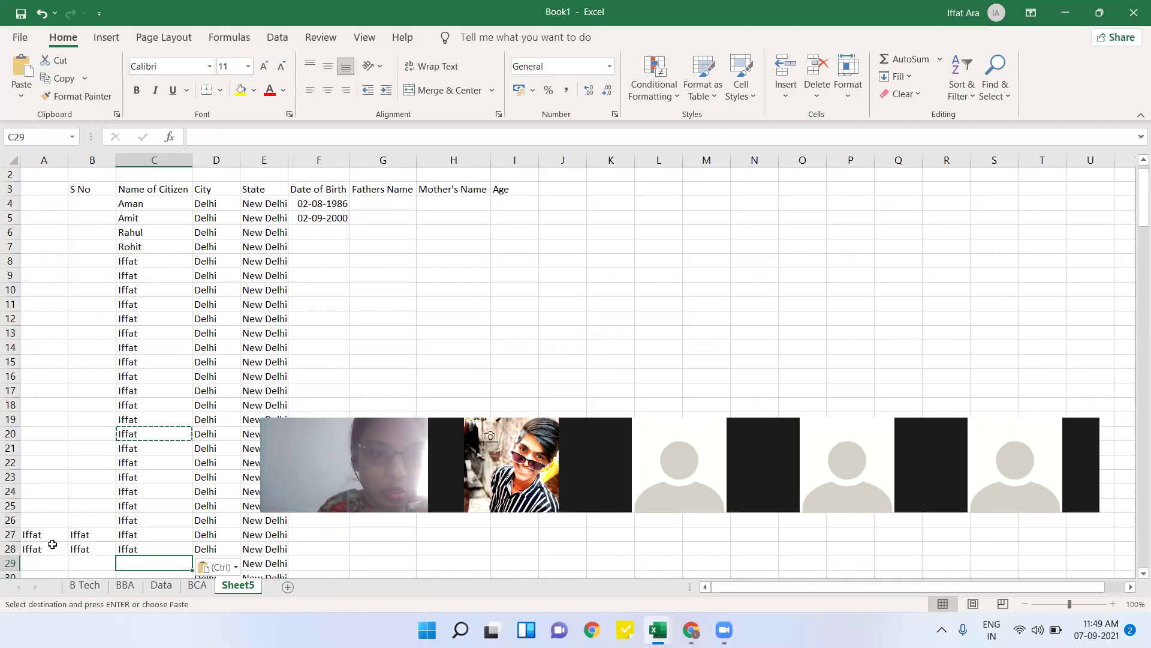
click(134, 440)
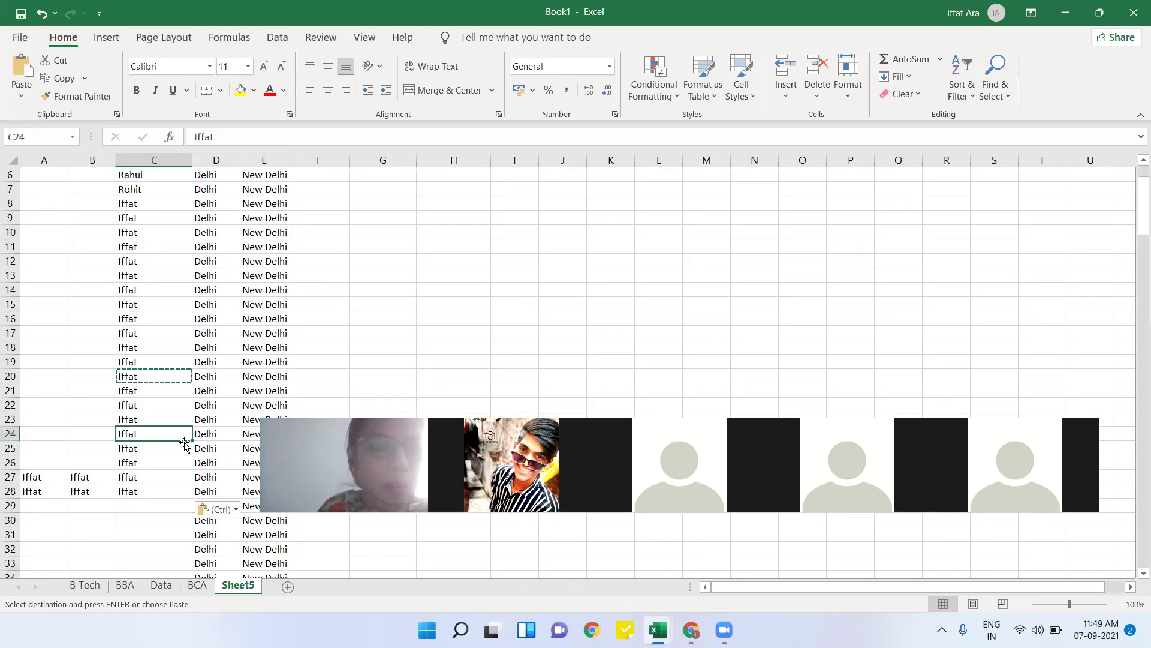
drag(191, 442, 184, 598)
- Delete the stray name entries in cells A27:B28
click(24, 421)
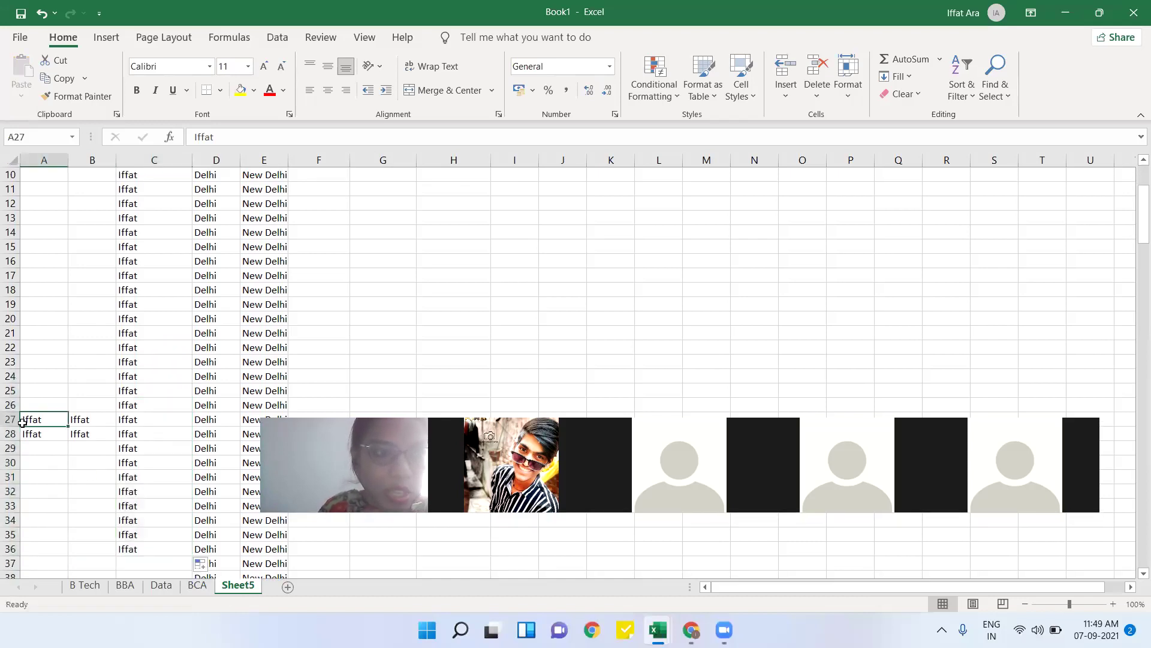
click(77, 420)
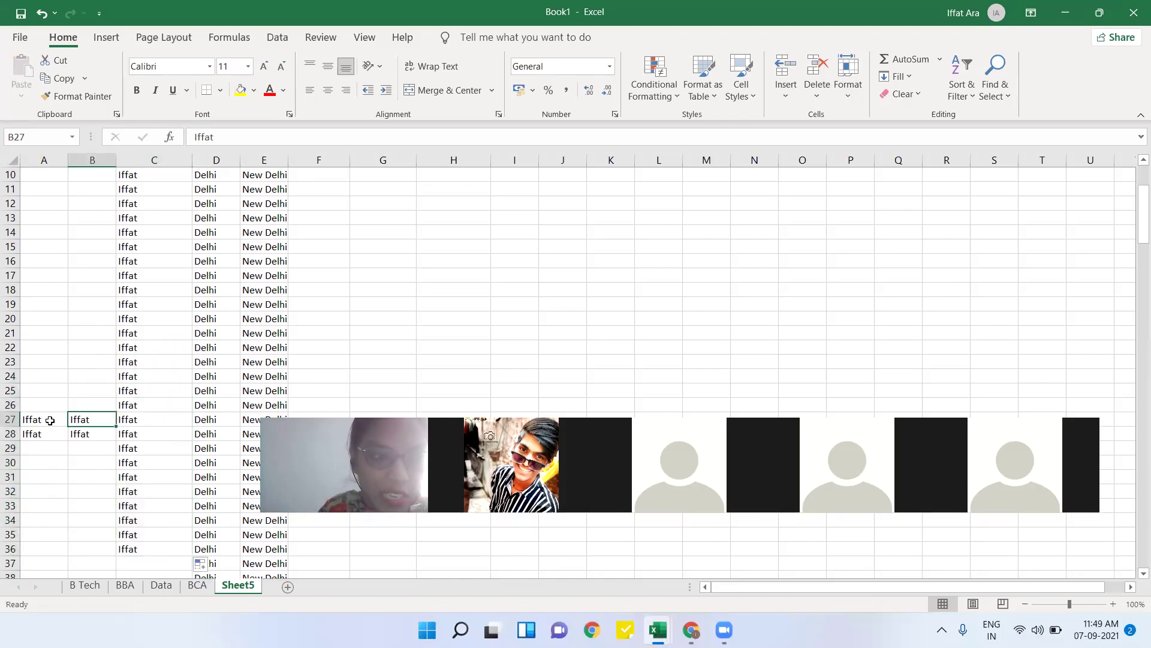
click(50, 420)
click(82, 420)
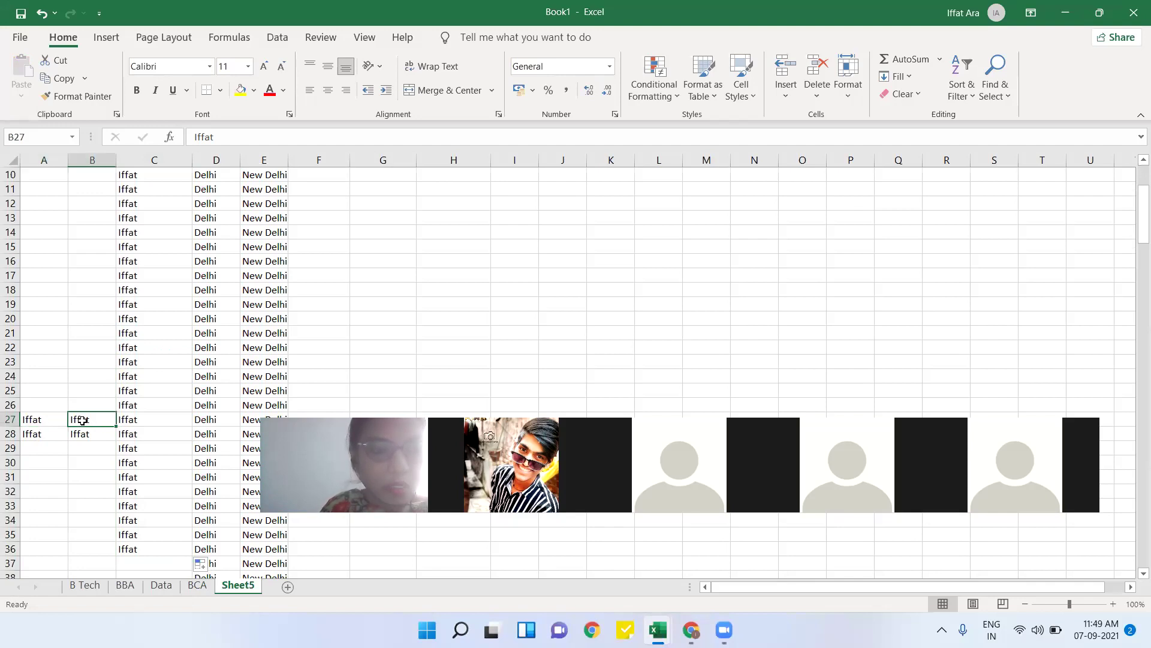
key(Up)
key(Up)
key(Up)
key(Up)
key(Up)
key(Up)
key(Up)
key(Up)
key(Up)
key(Up)
key(Up)
key(Up)
key(Up)
key(Up)
key(Up)
key(Up)
key(Up)
key(Up)
key(Up)
key(Up)
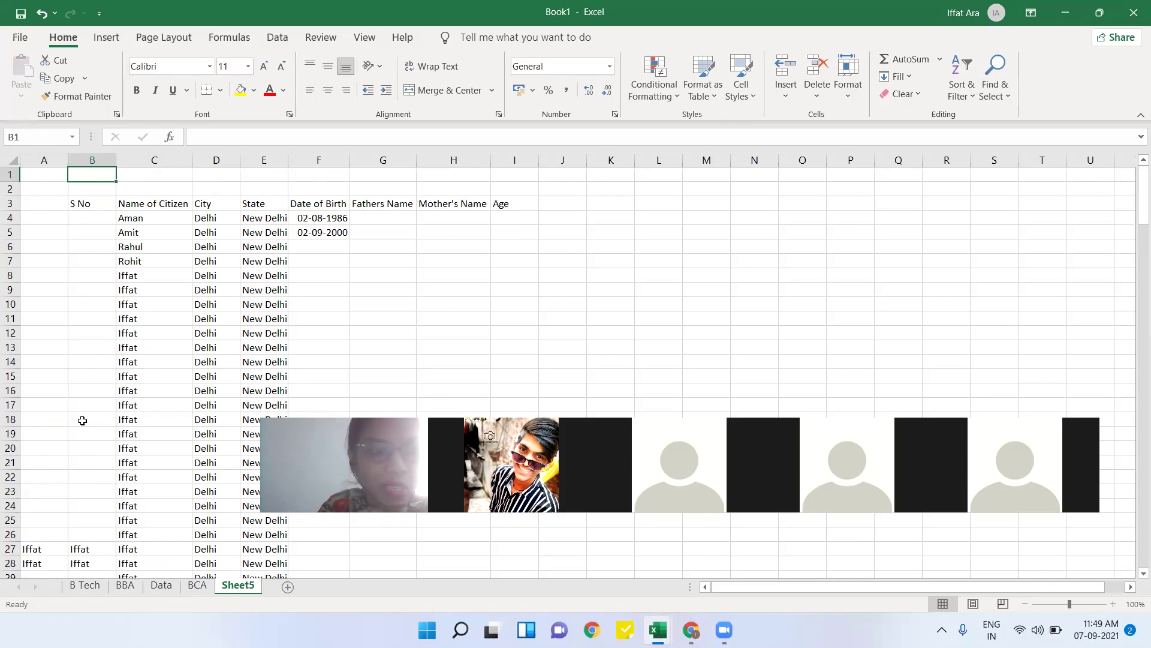
drag(30, 548, 83, 562)
key(Delete)
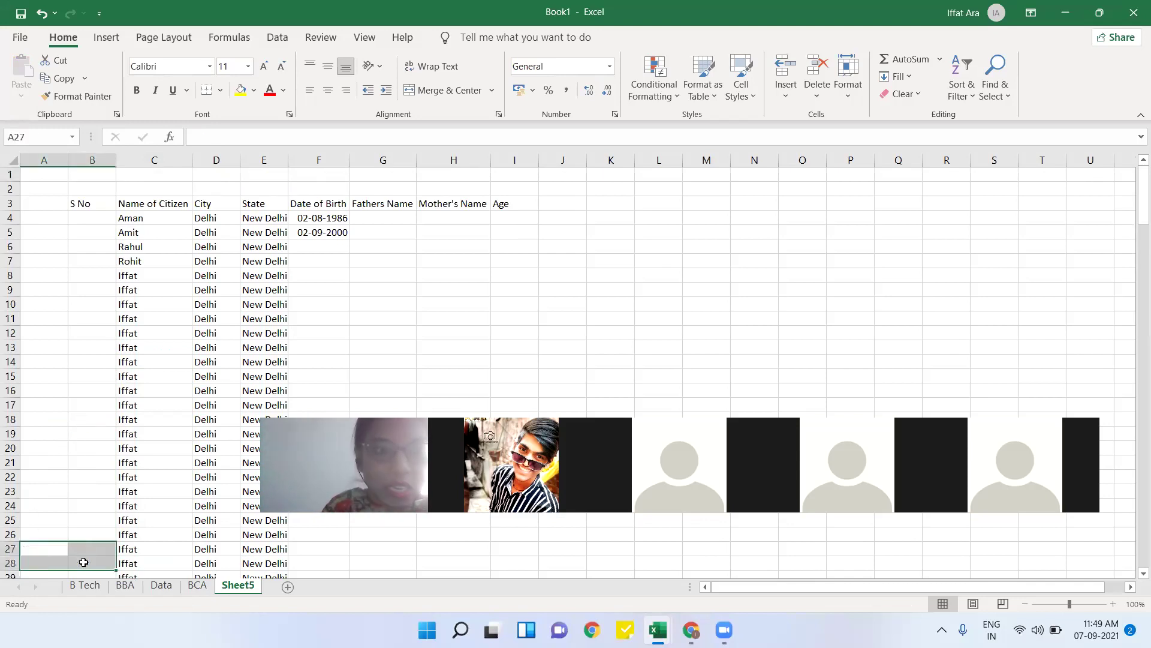
- Enter serial numbers 1 and 2 in B4 and B5 and fill the series down the S No column alongside the names
click(101, 213)
text(1)
key(Return)
text(2)
key(Return)
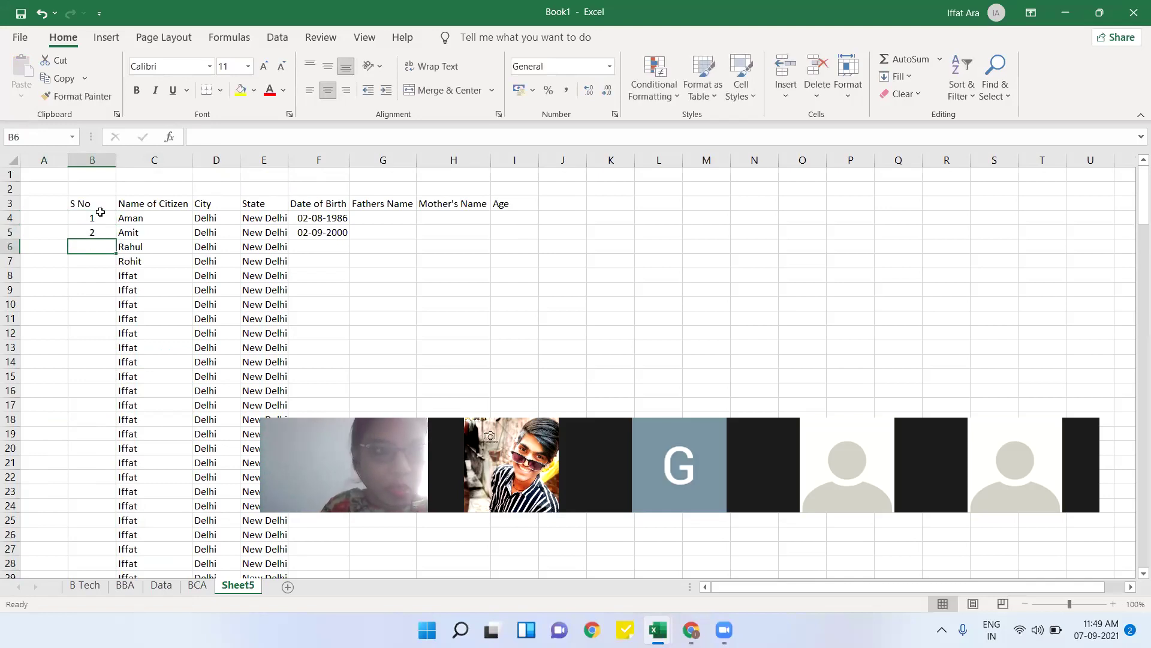
drag(98, 216, 100, 257)
drag(98, 217, 111, 443)
key(ctrl+Up)
key(ctrl+Up)
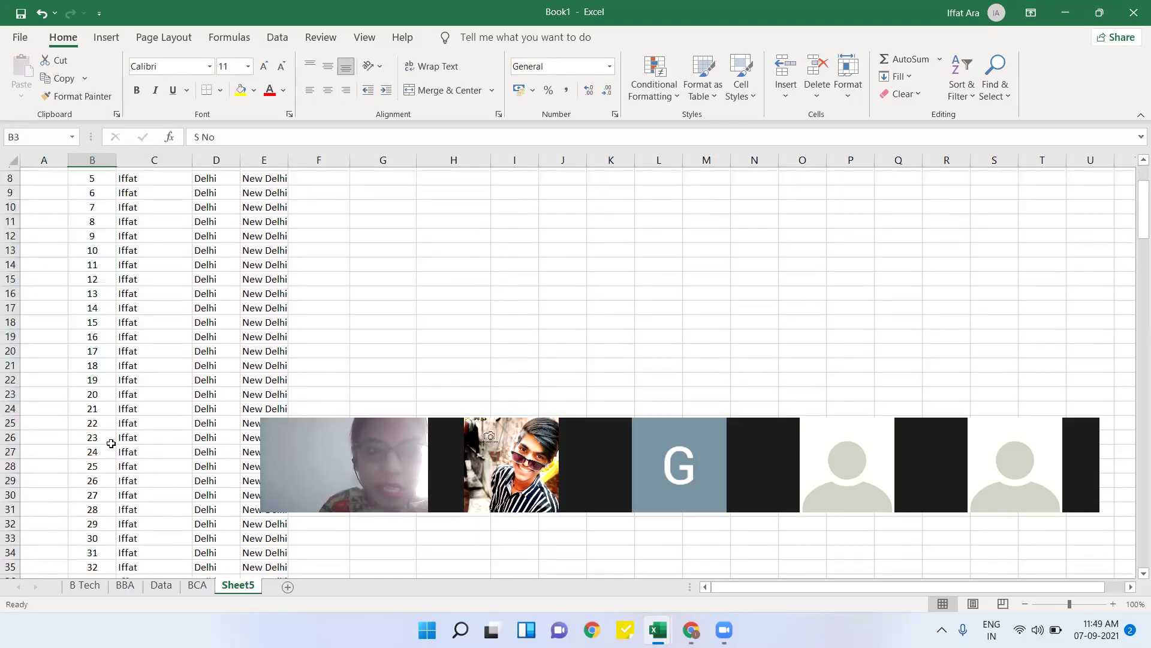
- Enter the father's name in G4 and the mother's name in H4 for the first citizen
click(384, 222)
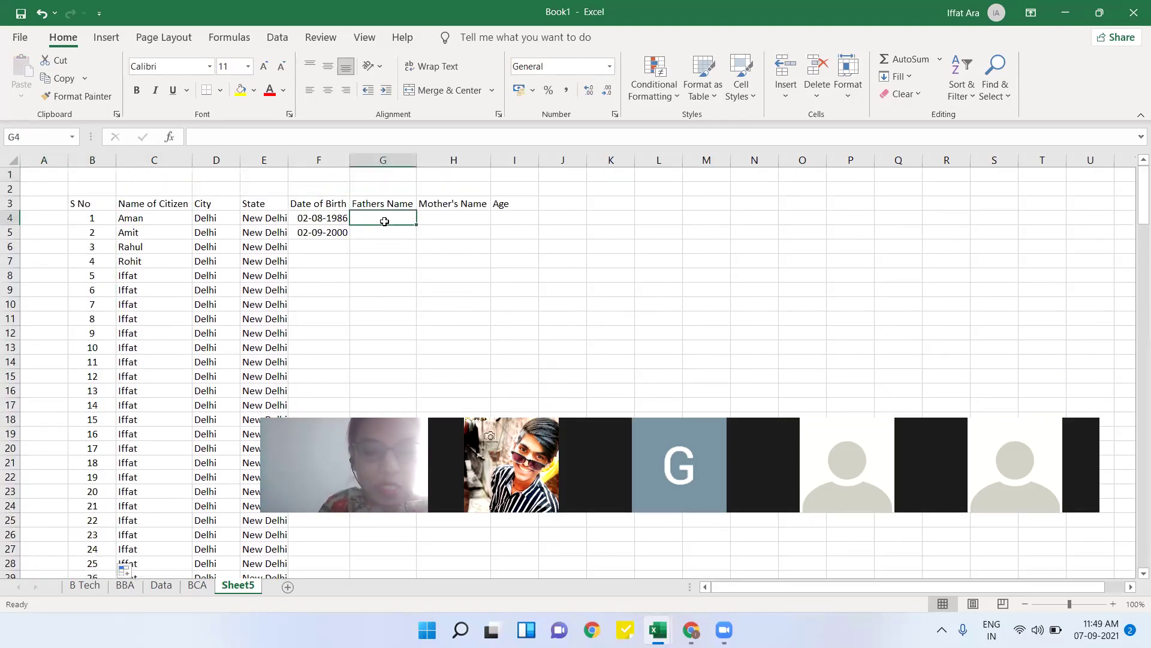
text(Sh)
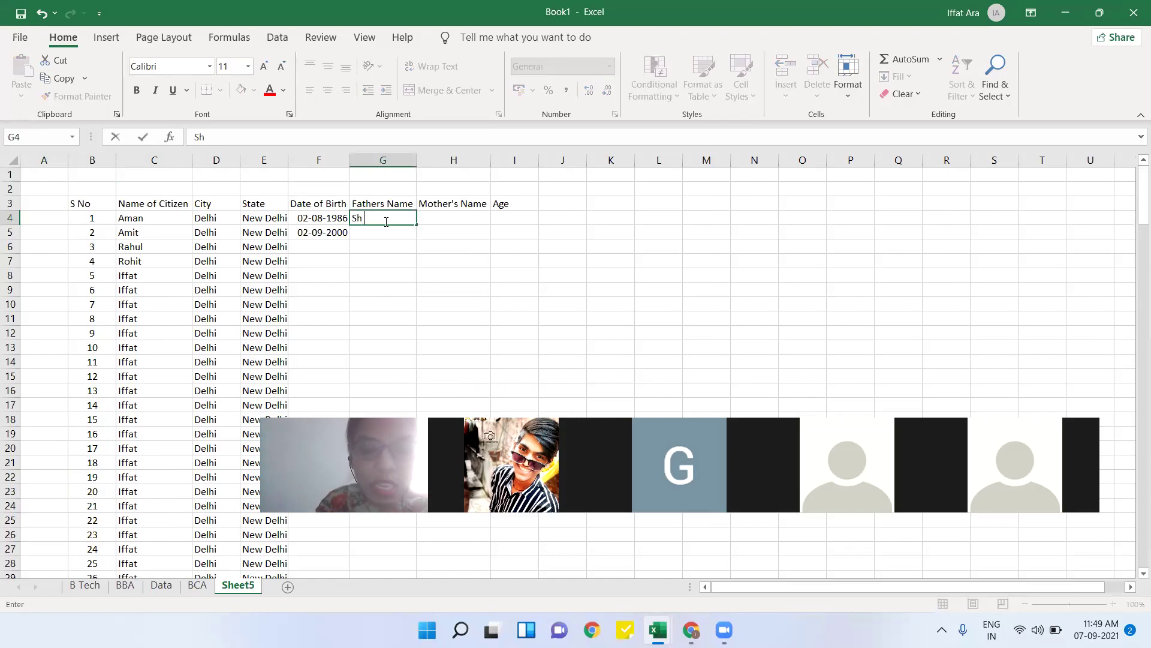
text( xys)
key(Tab)
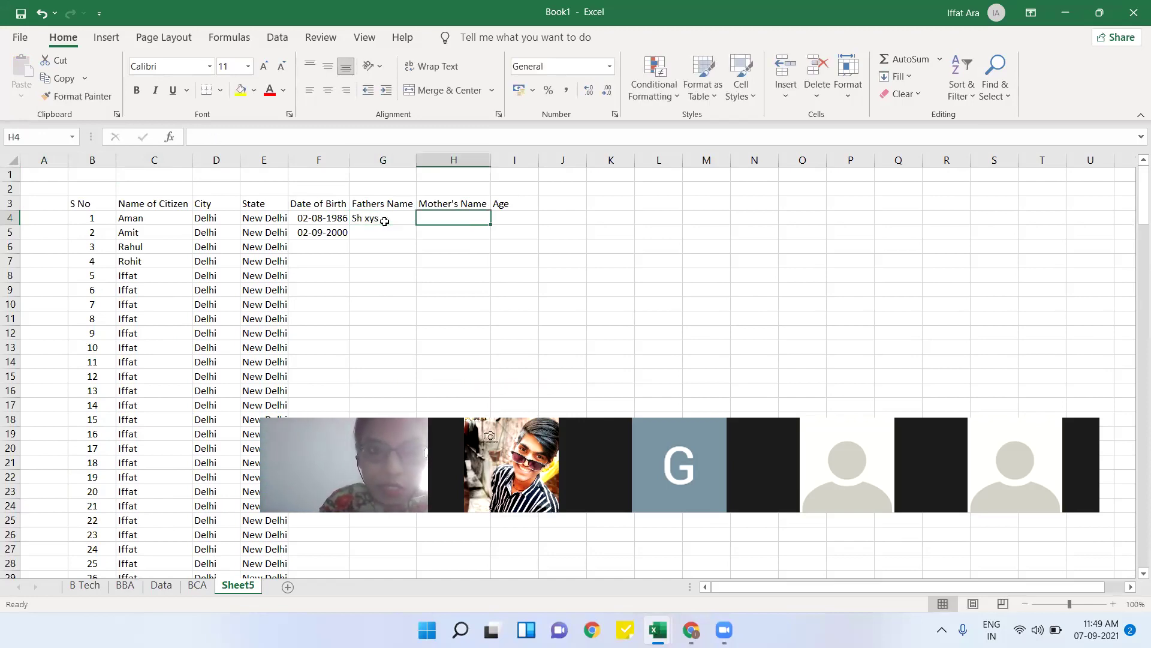
text(jdfgc)
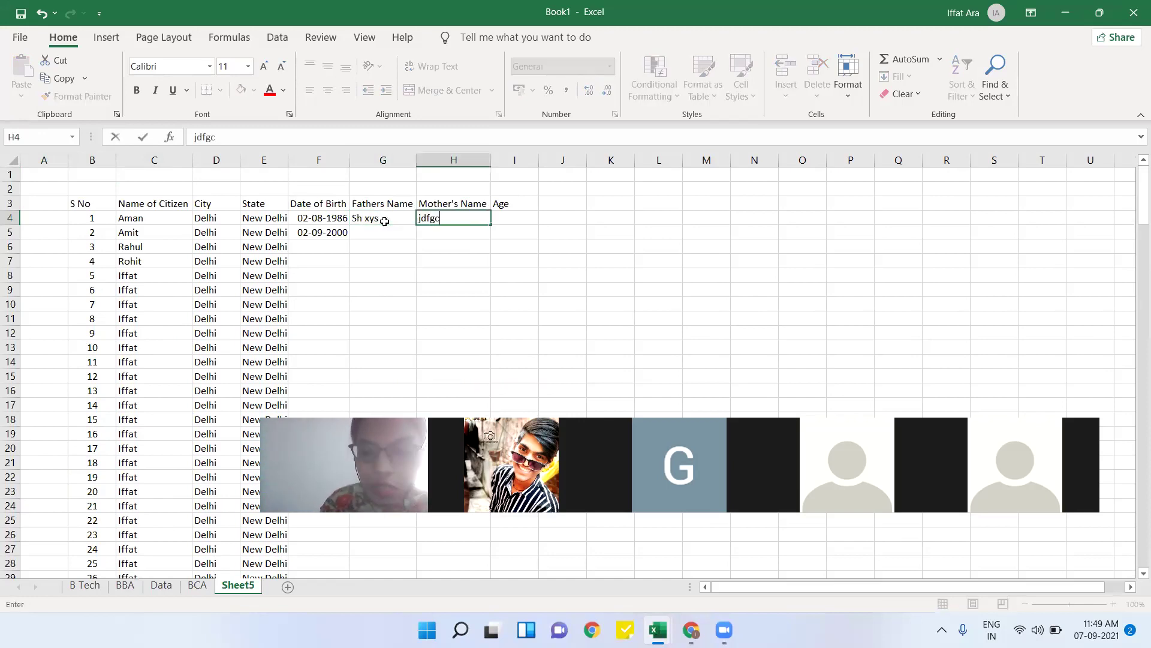
key(Tab)
- Enter the first citizen's age in I4 and correct it to 35
text(30)
key(Return)
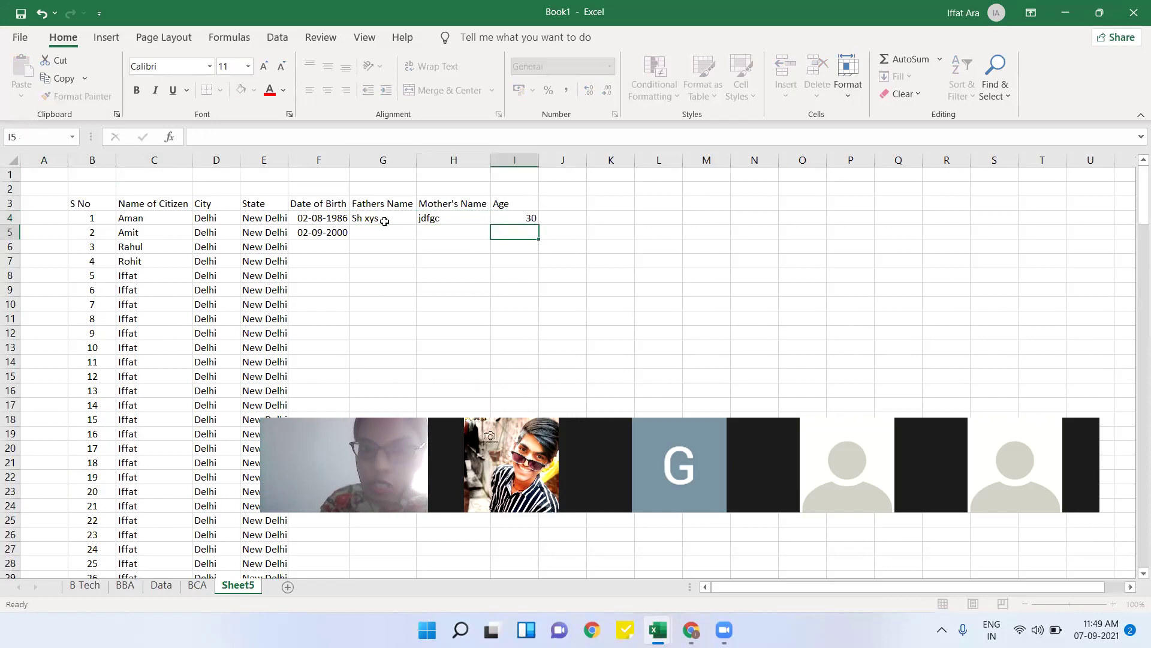
key(Up)
key(F2)
key(BackSpace)
text(5)
key(Return)
- Enter the ages 21, 36 and 89 in cells I5 to I7
text(21)
key(Return)
text(3685929)
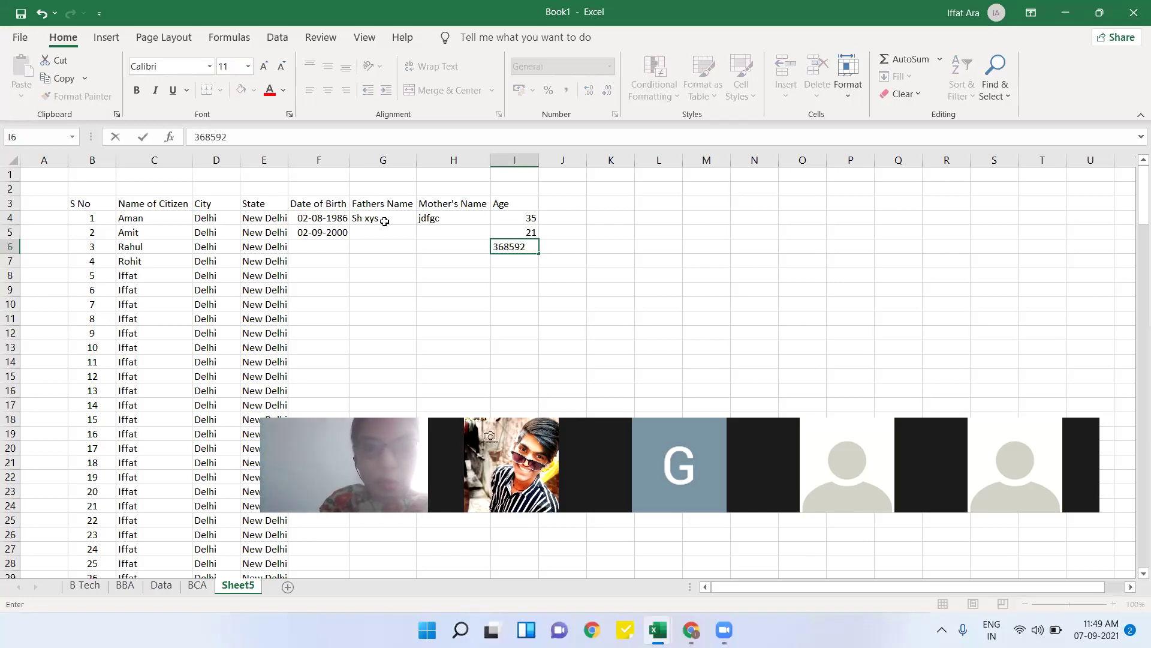
key(BackSpace)
key(BackSpace)
key(BackSpace)
key(BackSpace)
key(BackSpace)
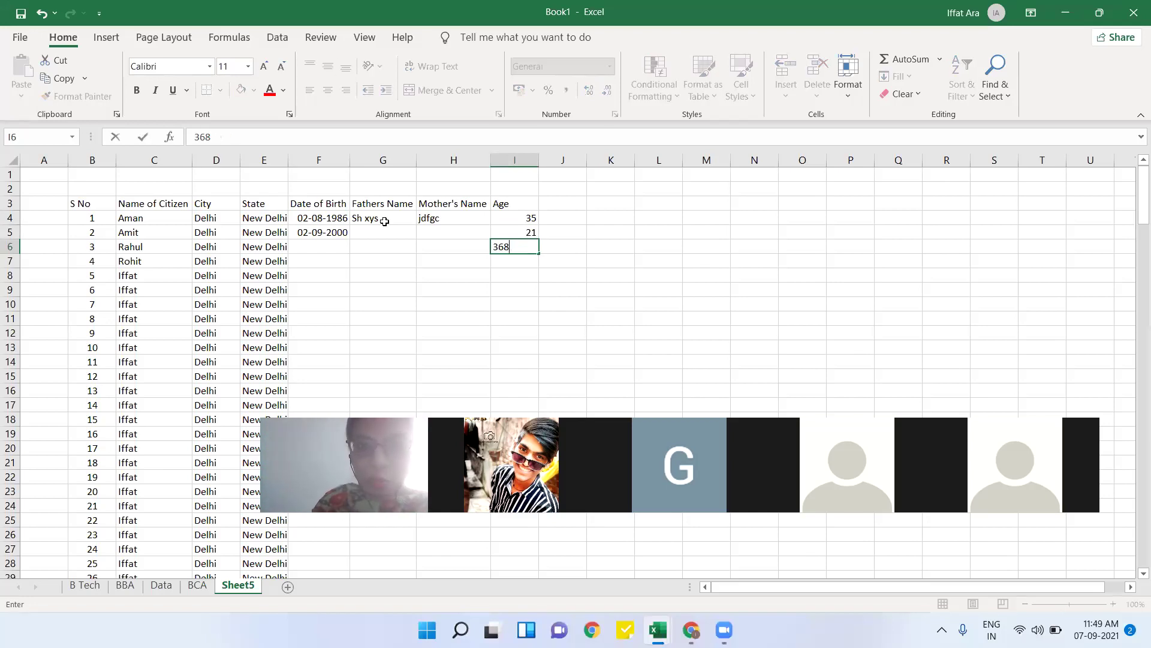
key(Return)
text(89)
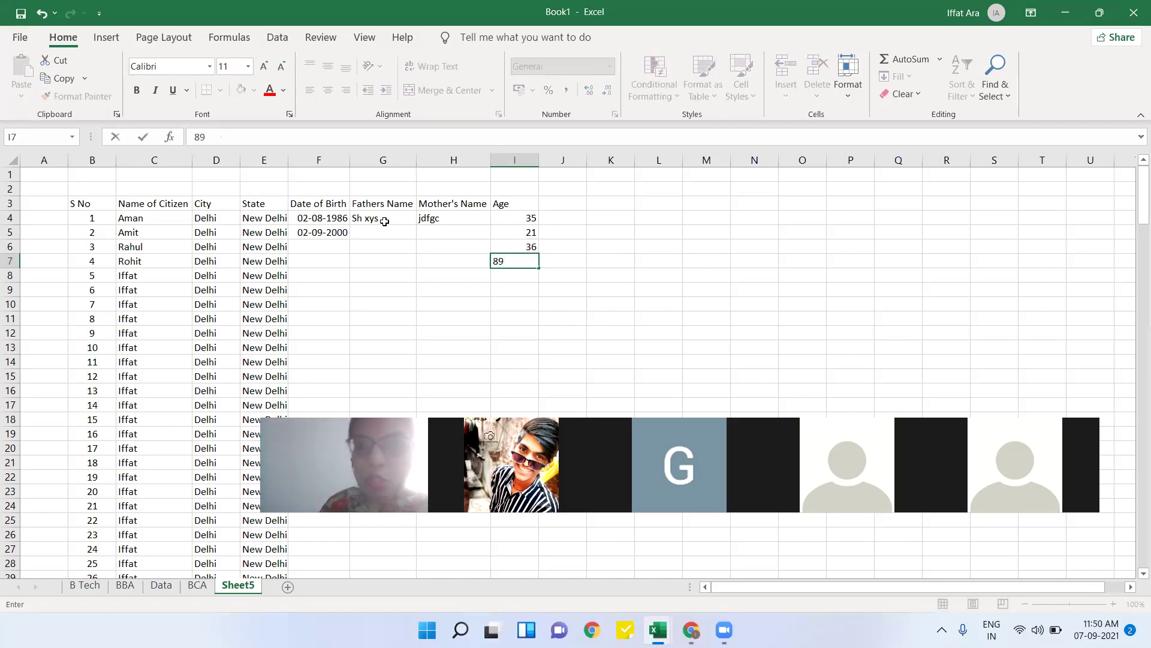
click(670, 261)
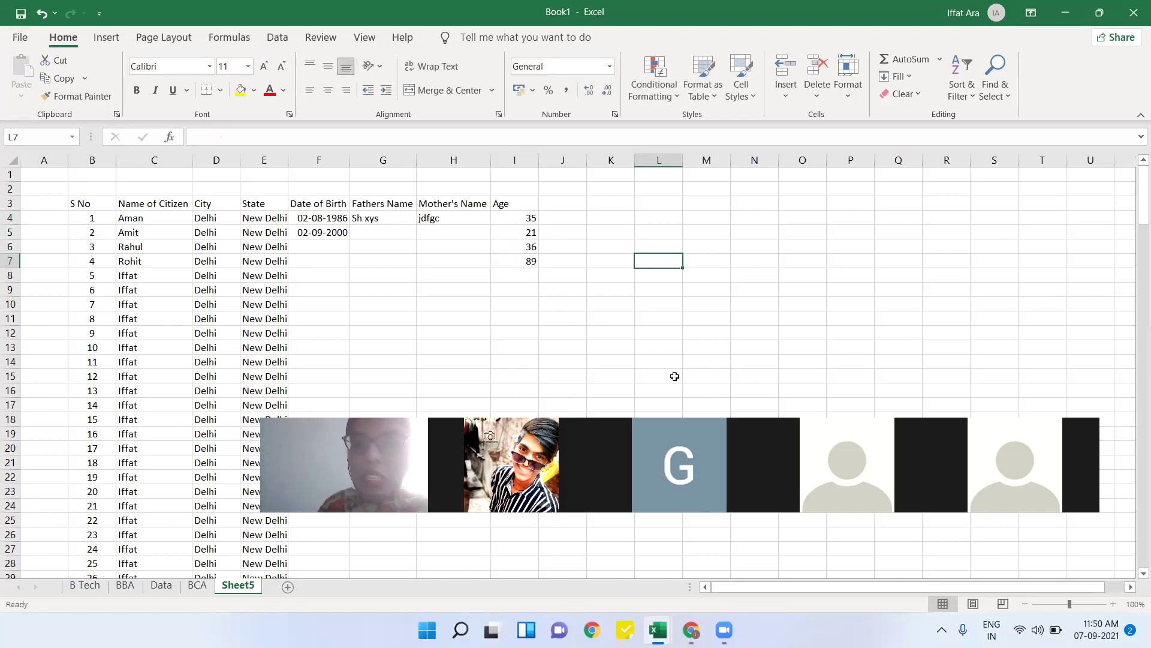
- Select the Name of Citizen, Date of Birth, Fathers Name and Age columns in turn to check the entry count of each
drag(809, 407, 798, 59)
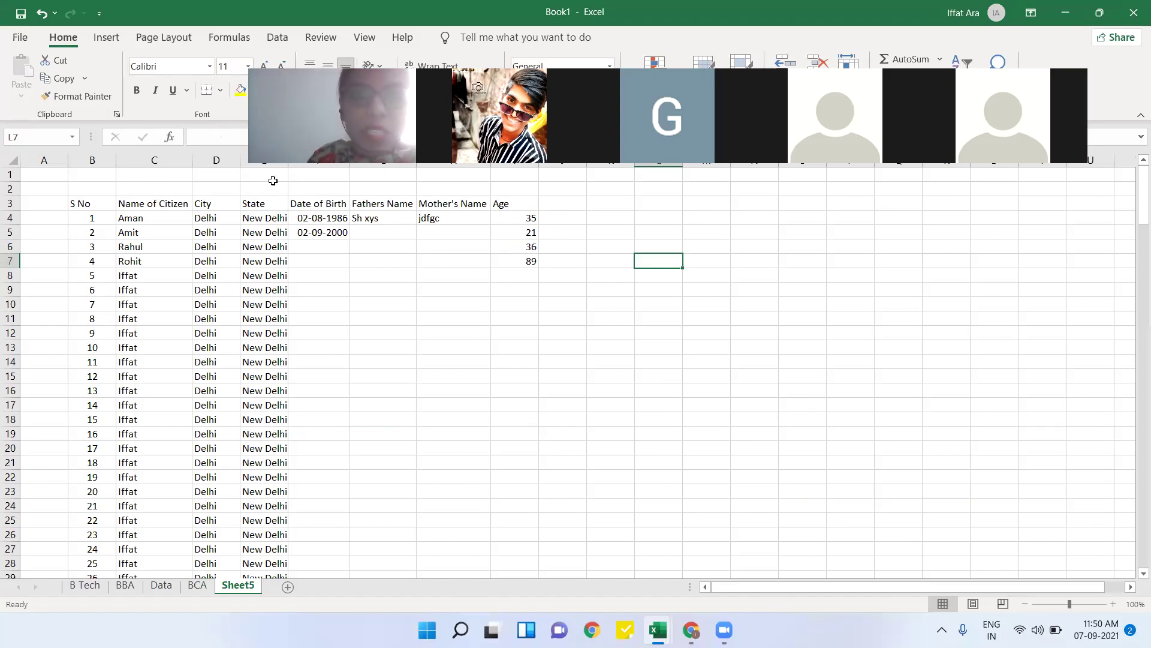
click(126, 157)
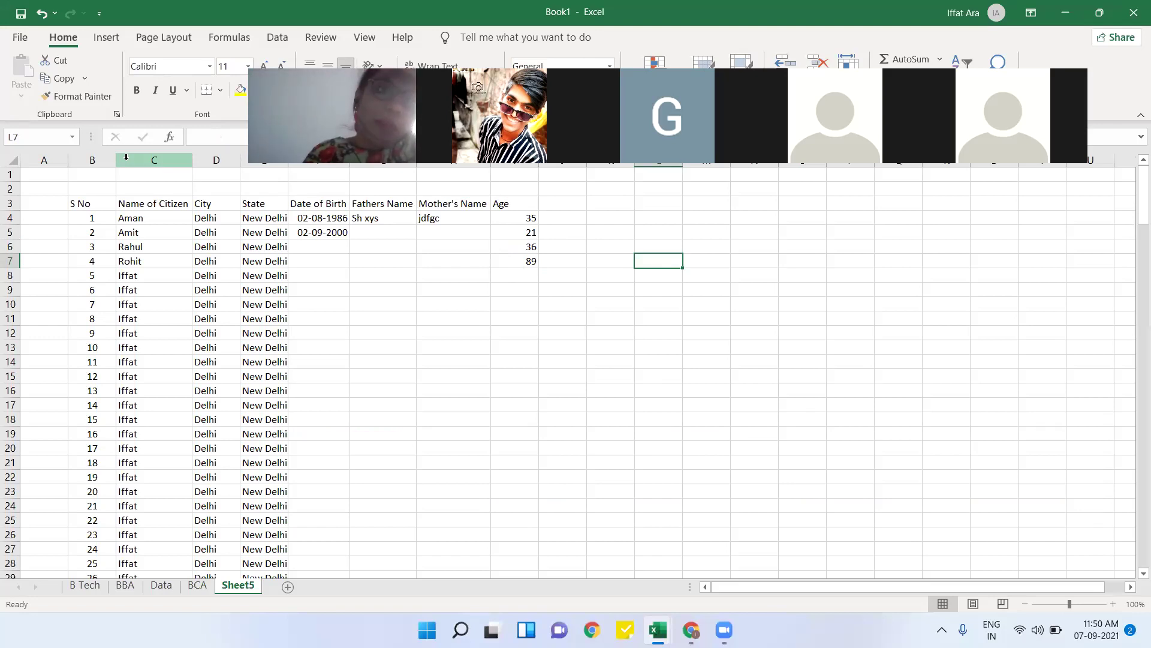
click(126, 157)
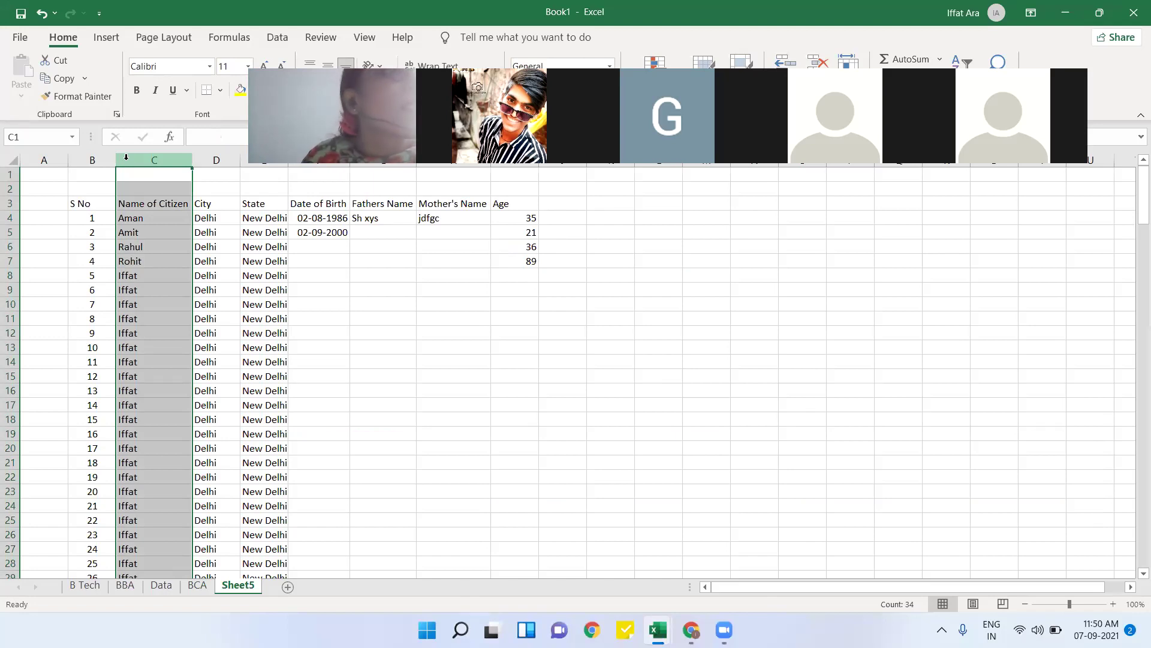
click(129, 6)
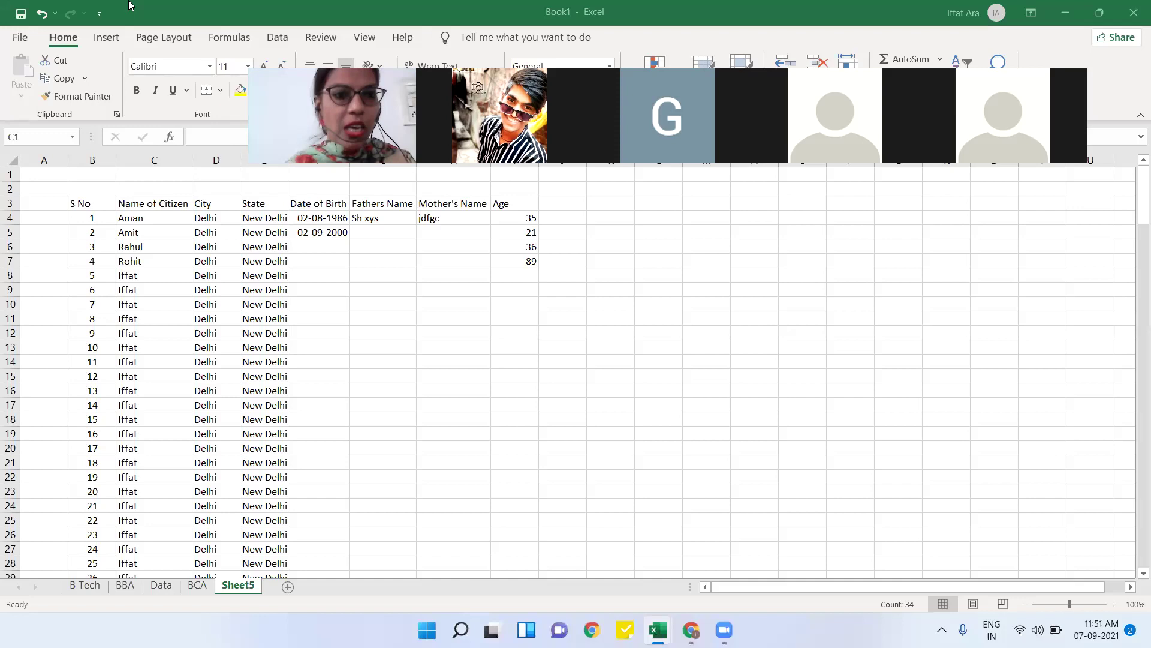
click(362, 271)
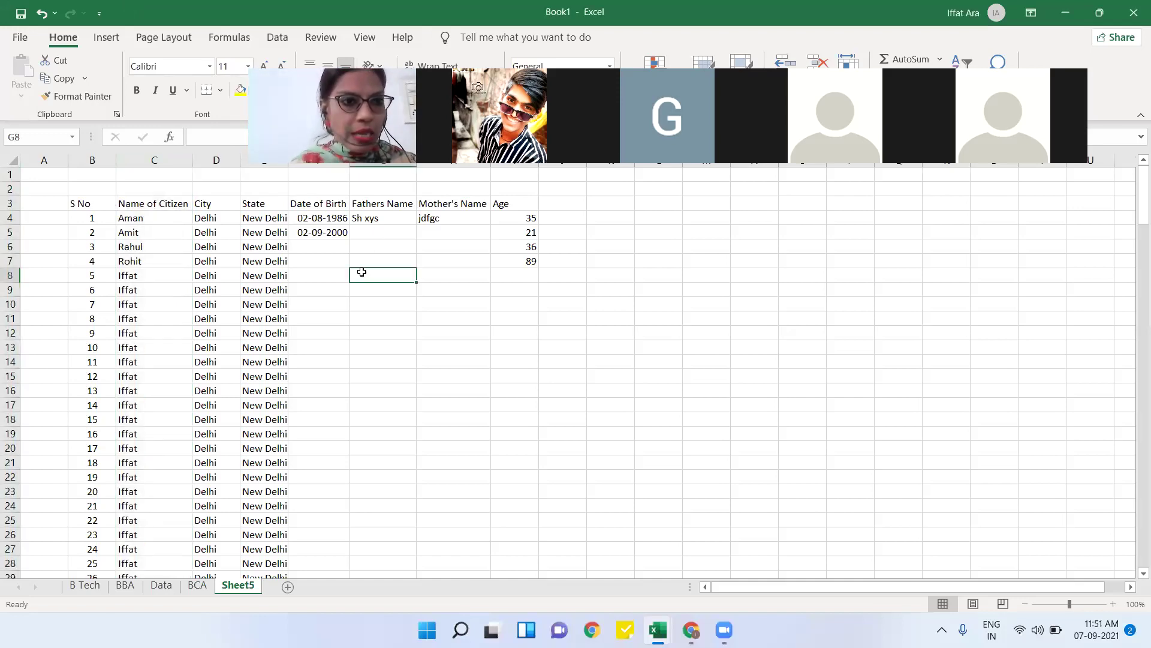
click(138, 159)
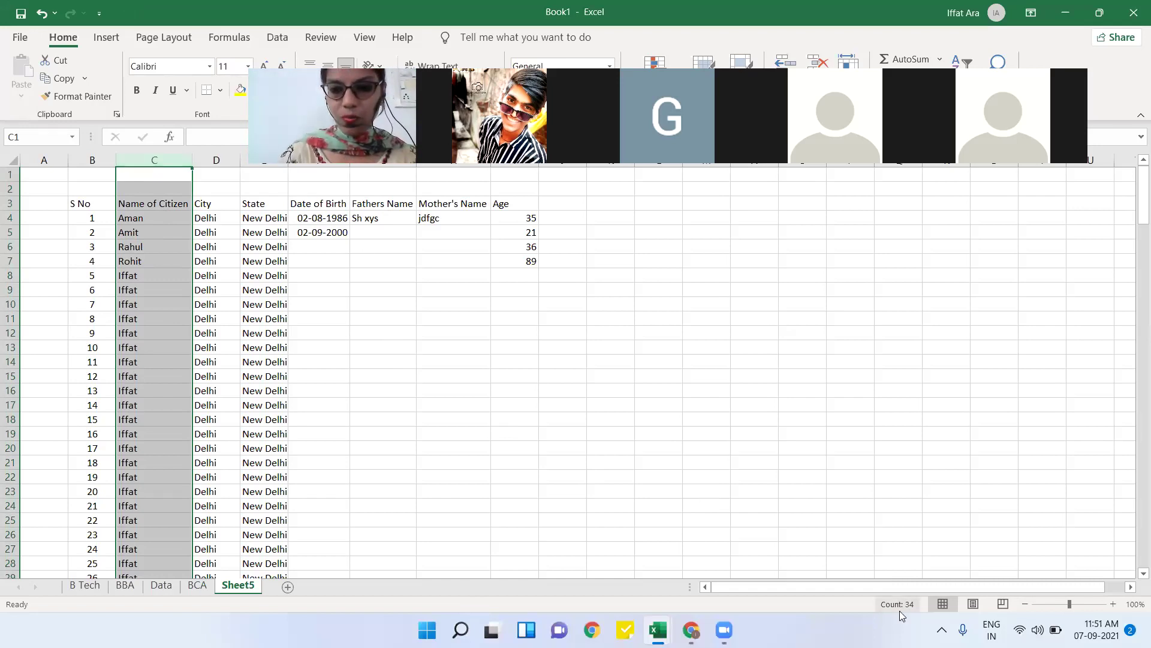
click(763, 180)
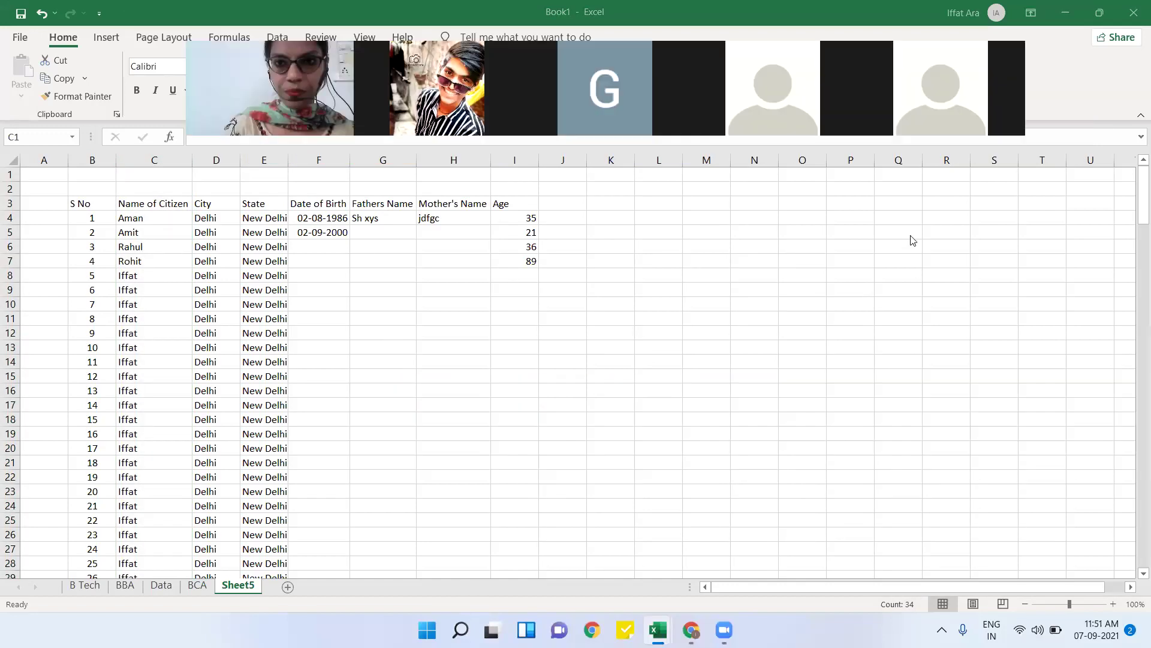
click(319, 160)
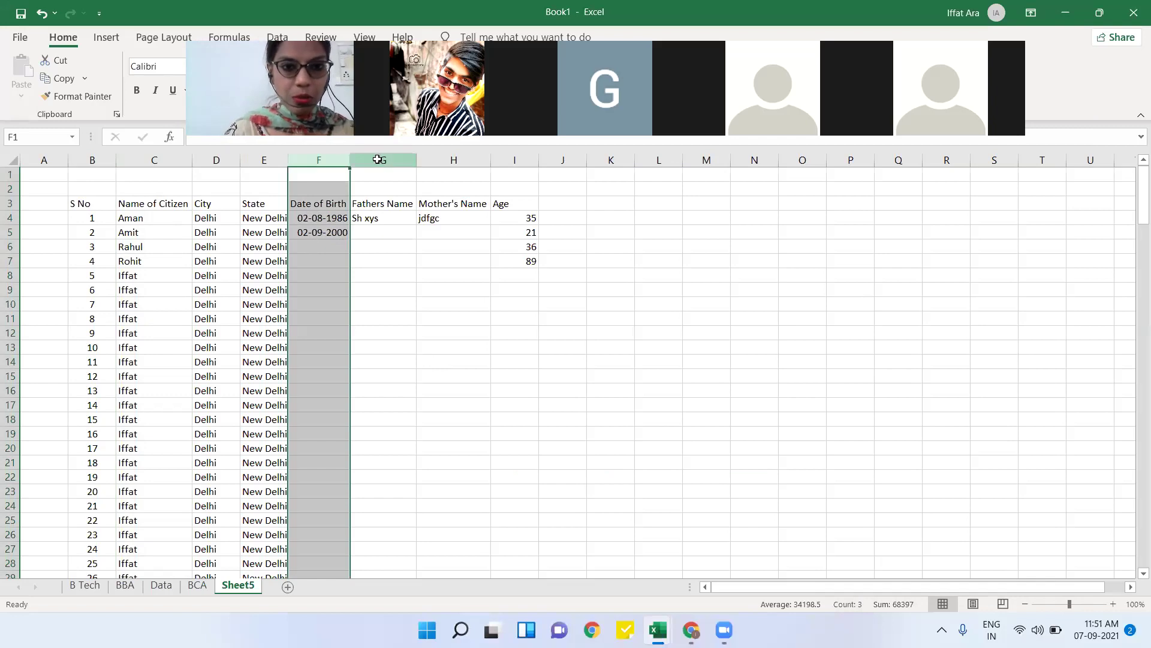
click(378, 160)
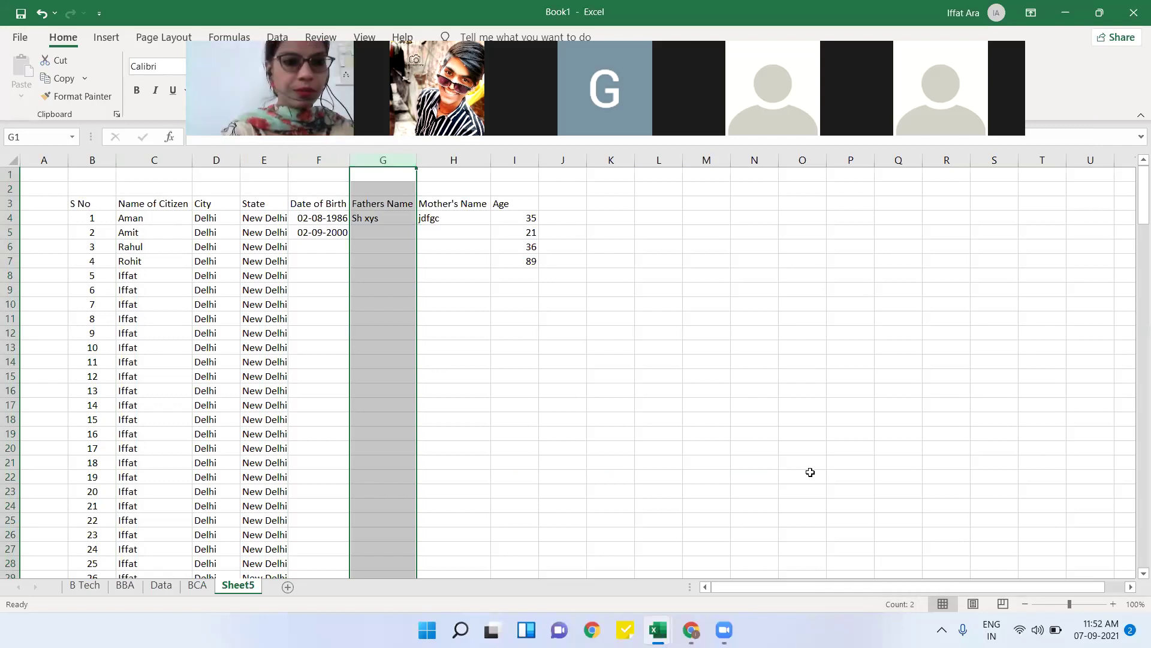
click(505, 160)
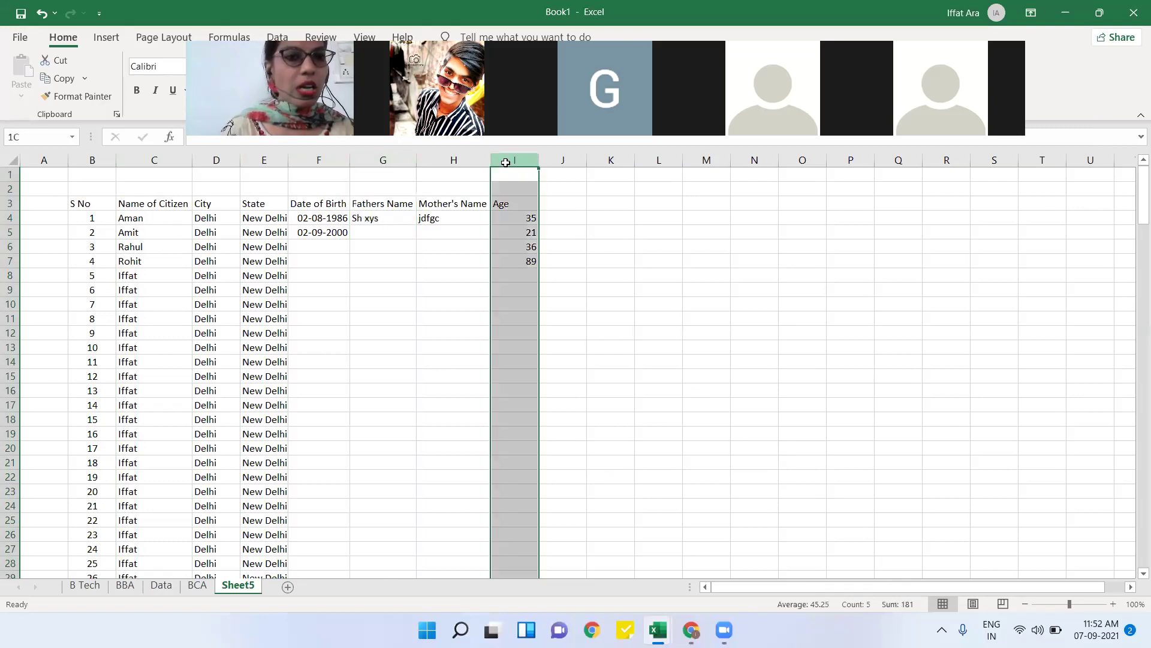
mouse_move(534, 163)
mouse_down()
mouse_move(513, 160)
mouse_move(534, 161)
mouse_up()
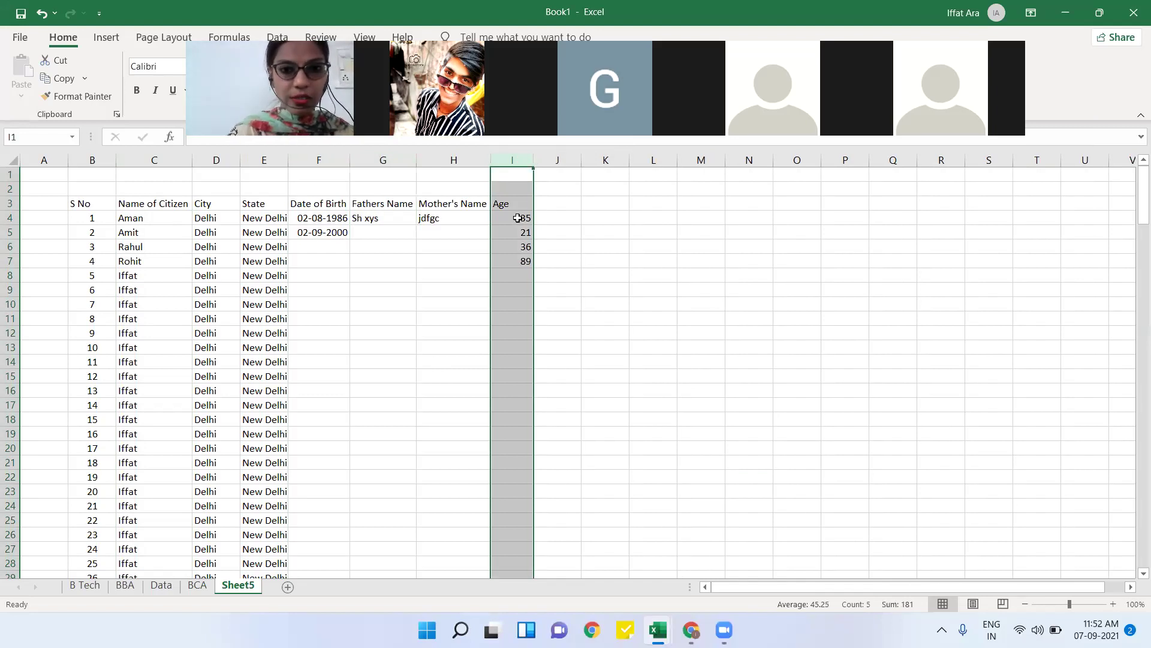
- Enter the ages 95, 12 and 35 in cells I8 to I10
click(513, 275)
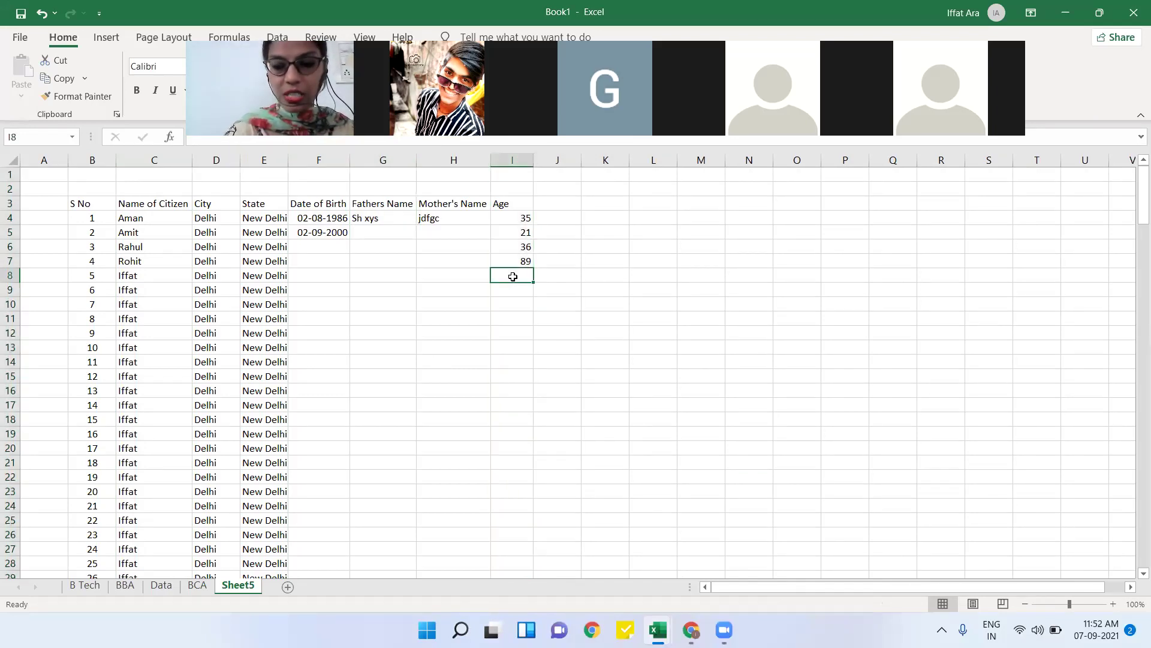
text(95)
key(Return)
text(12)
key(Return)
text(35)
key(Return)
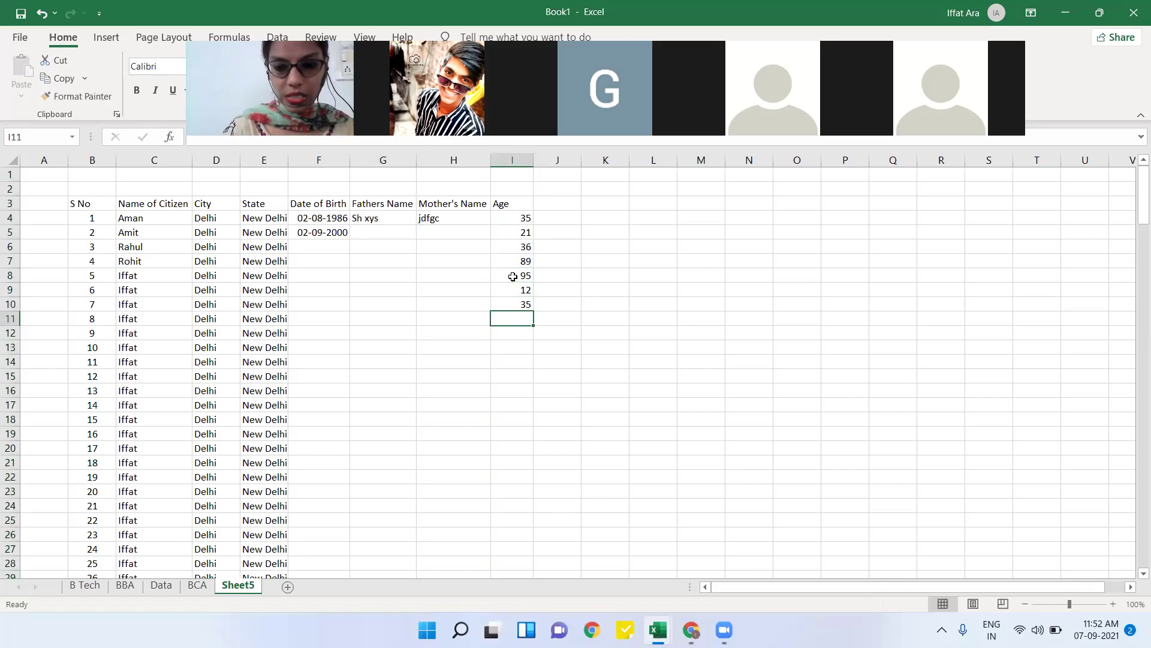
- Enter the ages 8 and 74 in cells I11 and I12
text(8)
key(Return)
text(7)
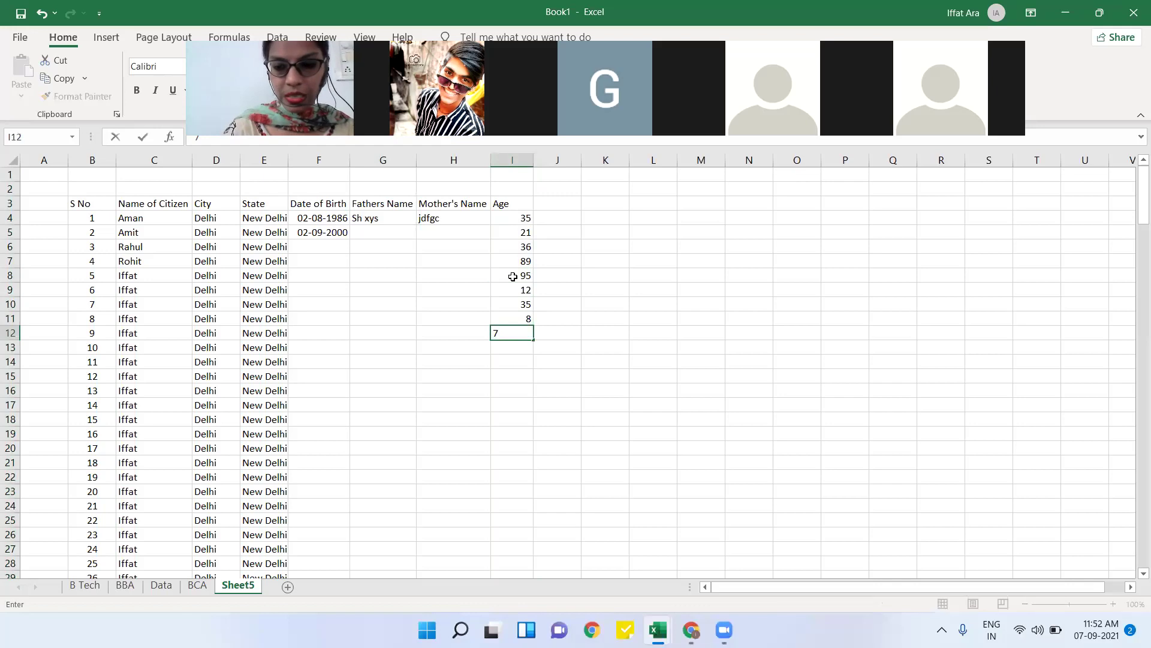
text(4)
key(Return)
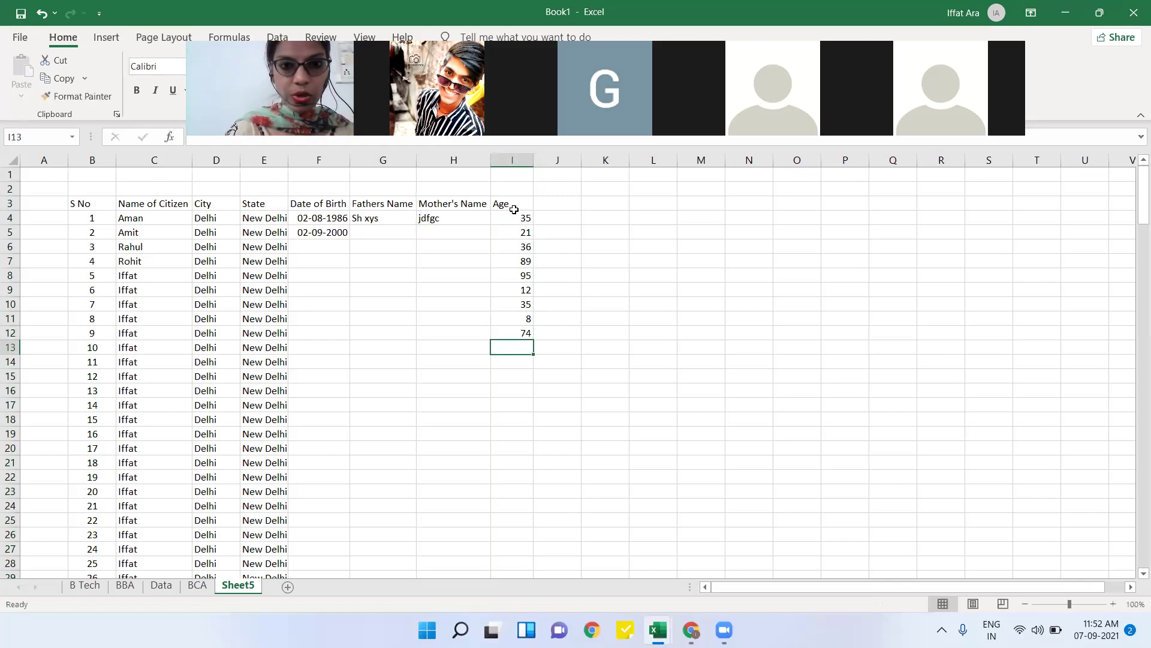
- Select cells I4 to I13 and the whole Age column in turn to check the average, count and sum
drag(514, 213, 511, 341)
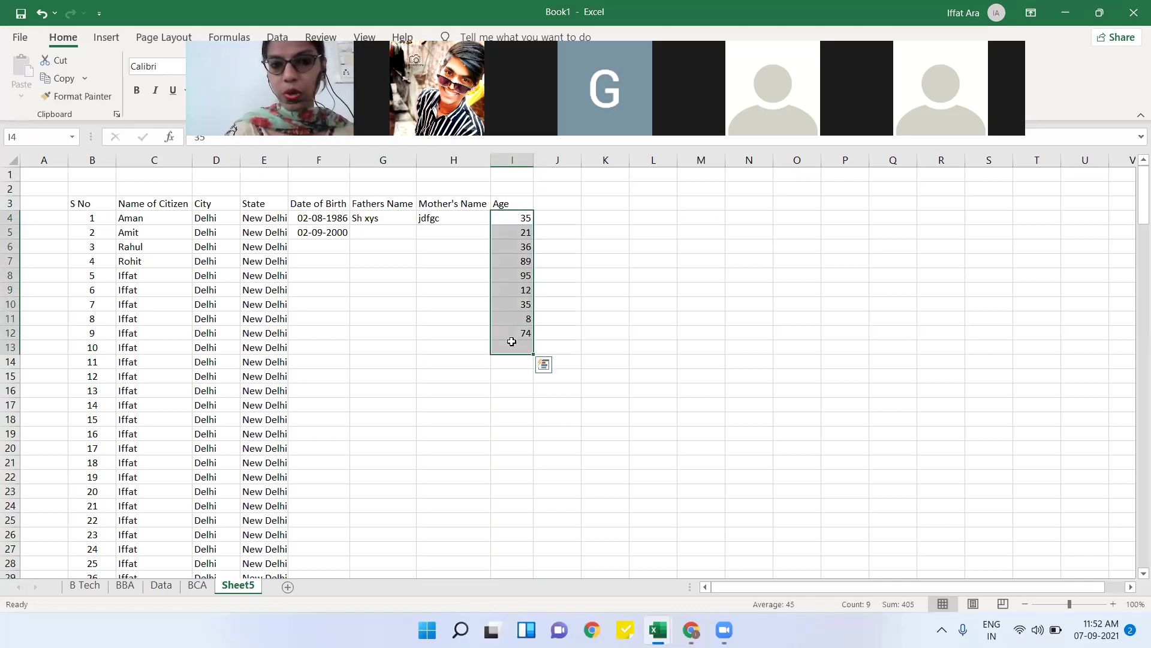
click(513, 217)
click(501, 153)
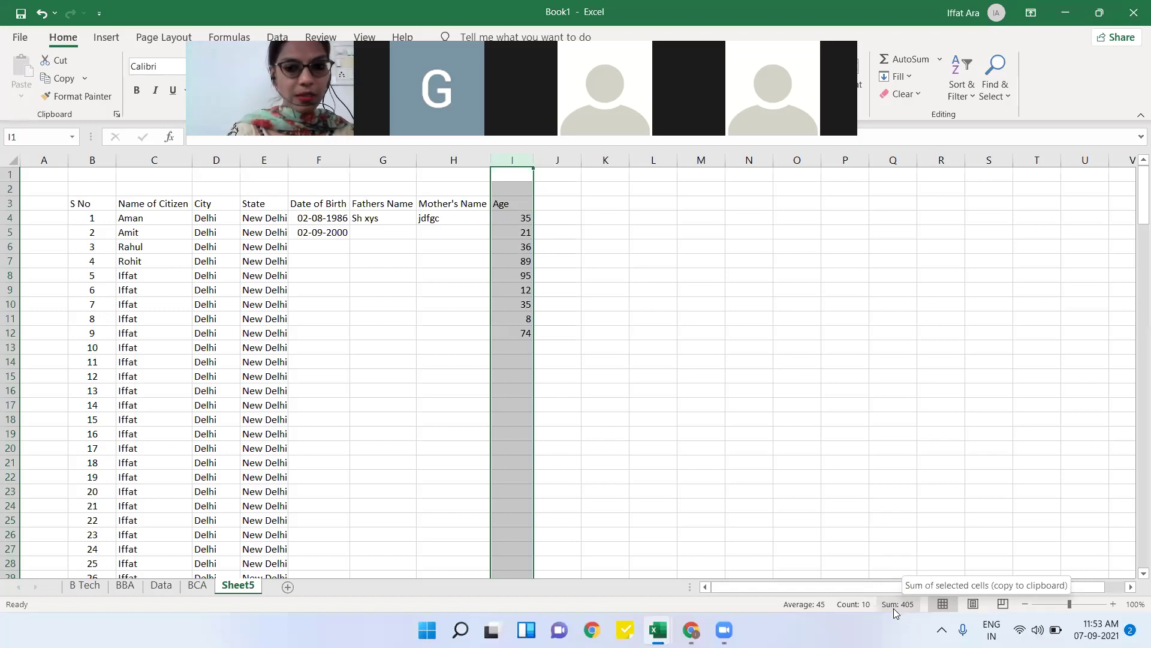
click(508, 159)
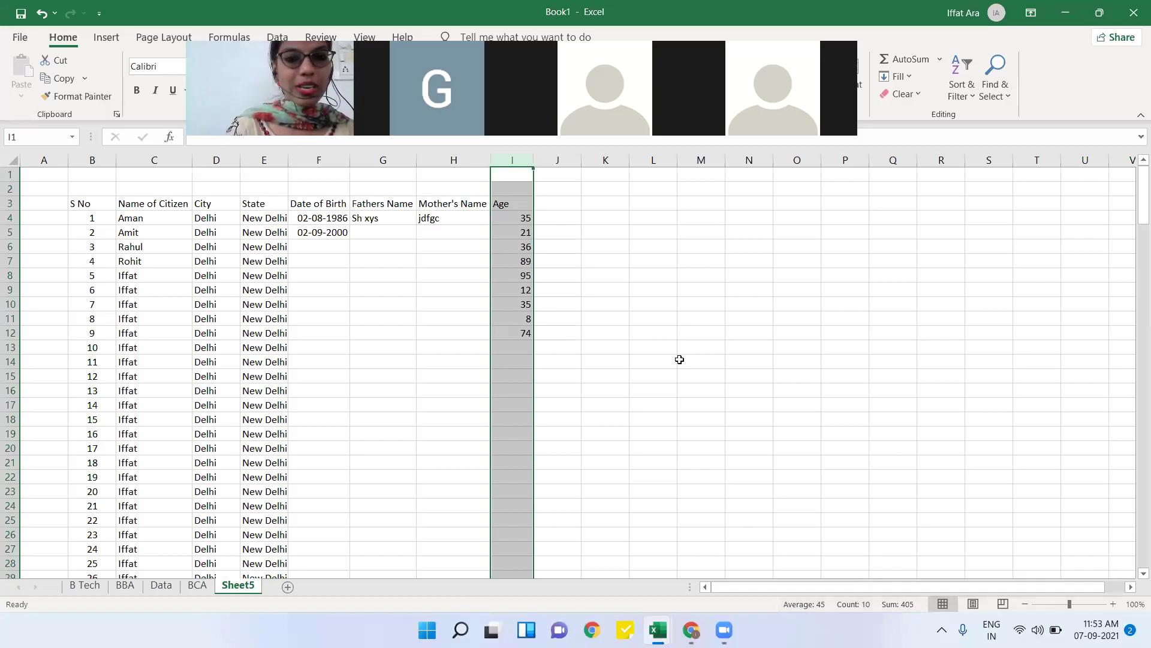
- Select the Age header with I4 to I13, a shorter range down to I11, and the full Age column to compare their totals
drag(518, 202, 520, 340)
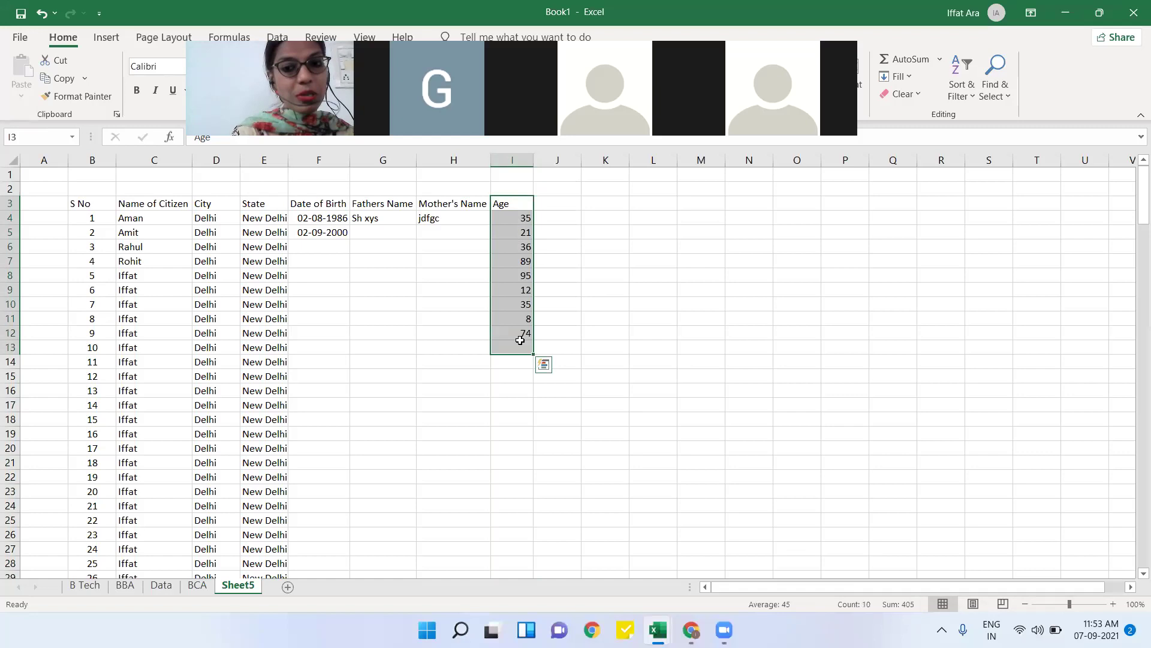
scroll(507, 240, down, 1)
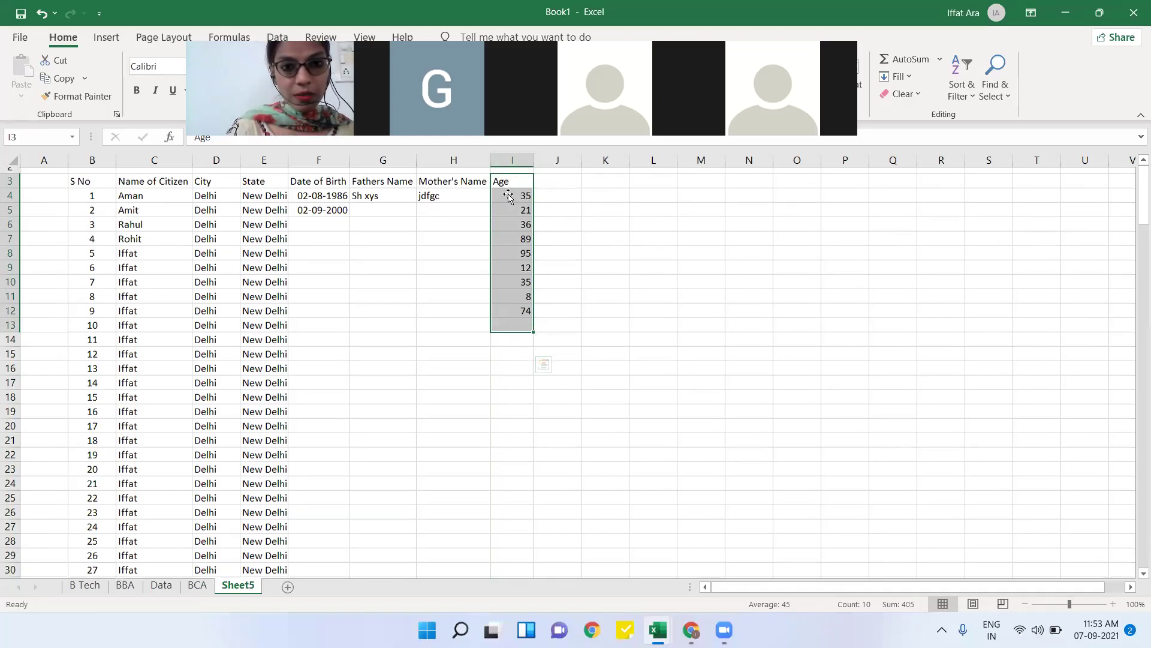
key(Right)
drag(527, 183, 527, 300)
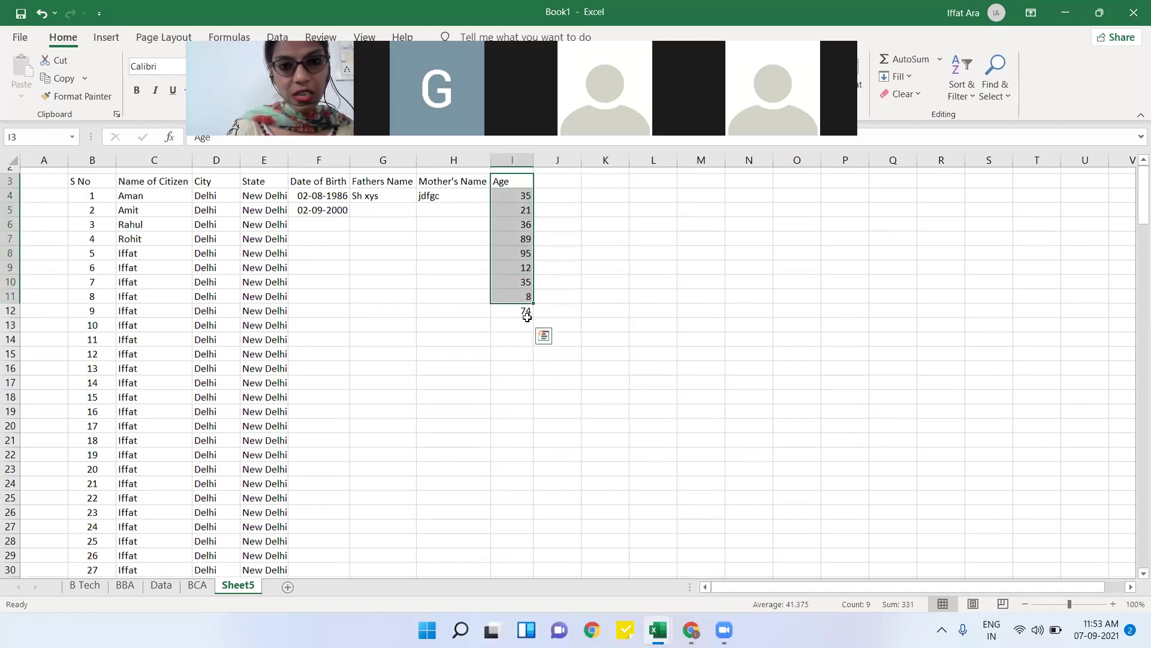
click(527, 315)
click(514, 159)
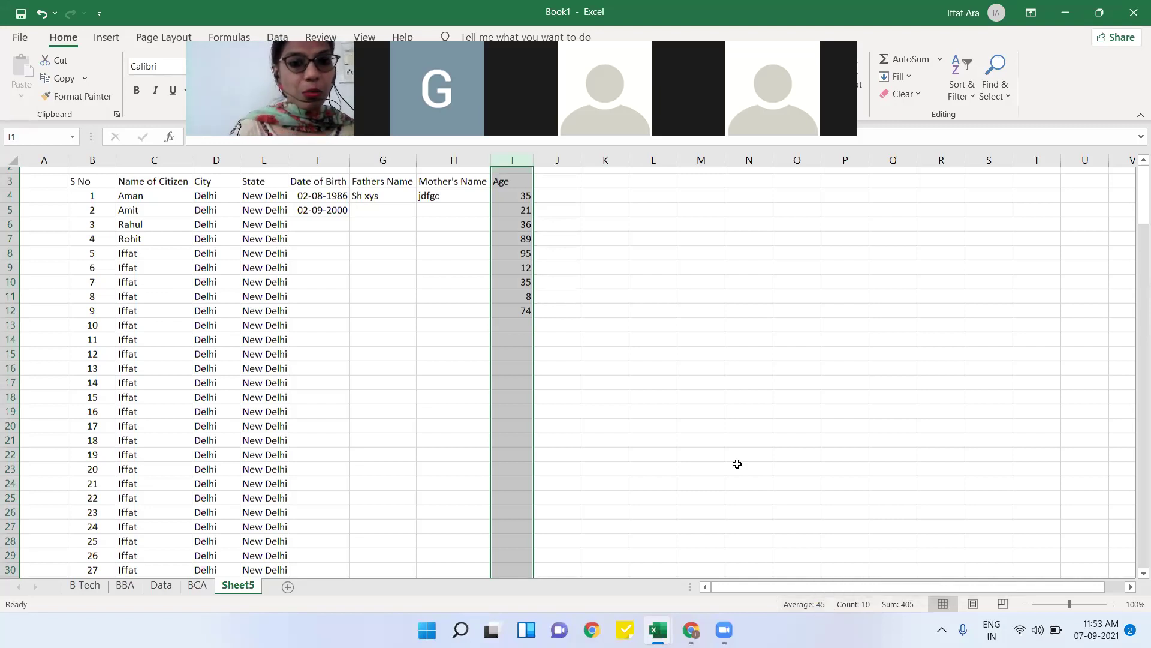
click(454, 329)
drag(79, 174, 520, 545)
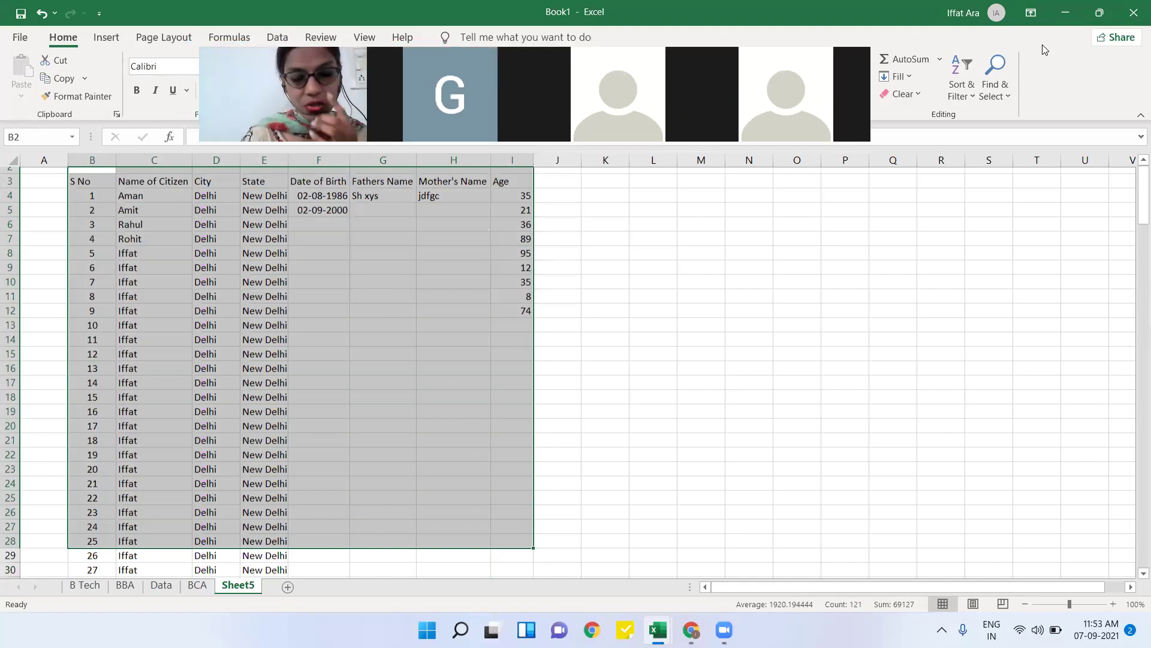
click(397, 337)
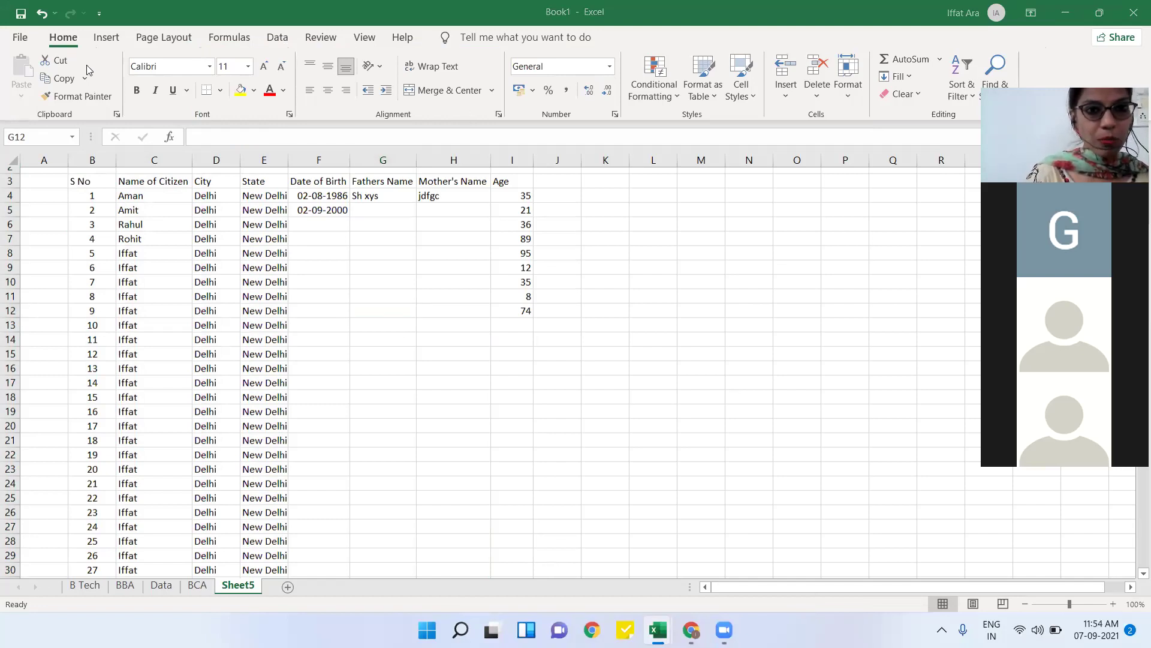
- Hide the worksheet gridlines to show the sheet without them, and turn them back on
click(366, 37)
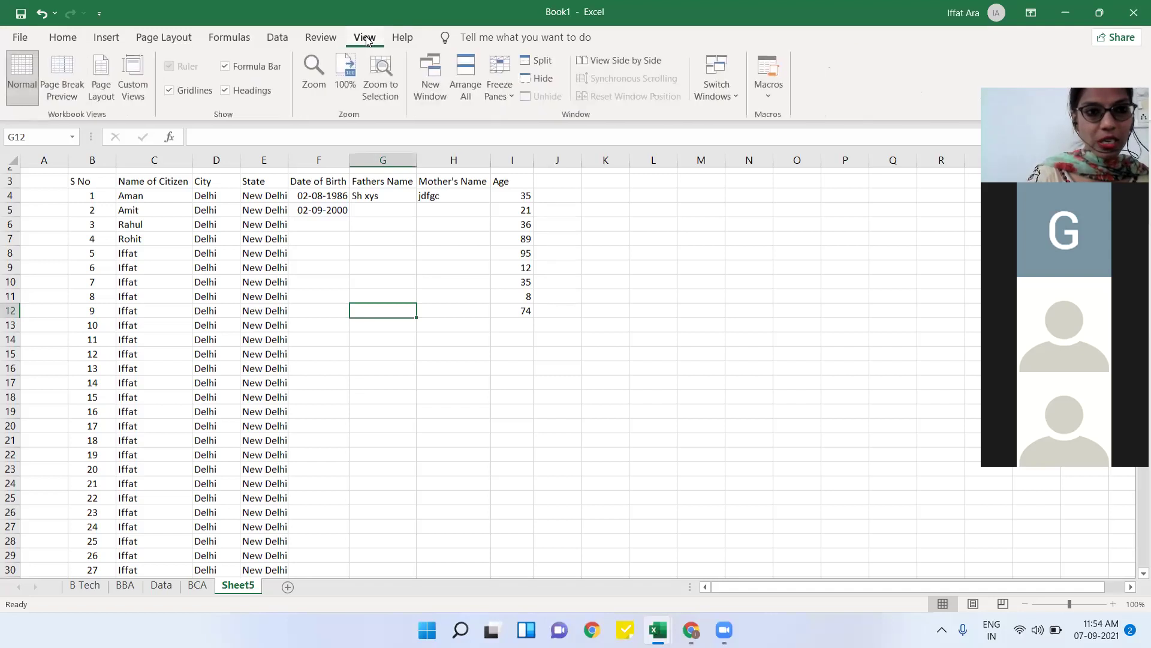
click(169, 90)
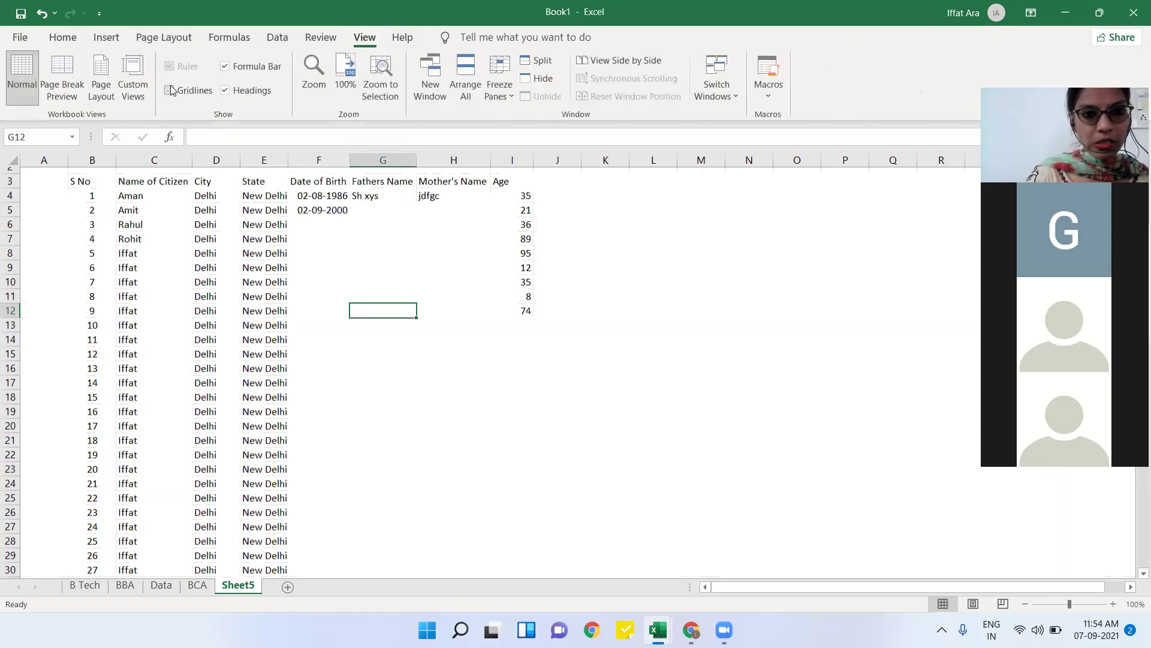
click(542, 417)
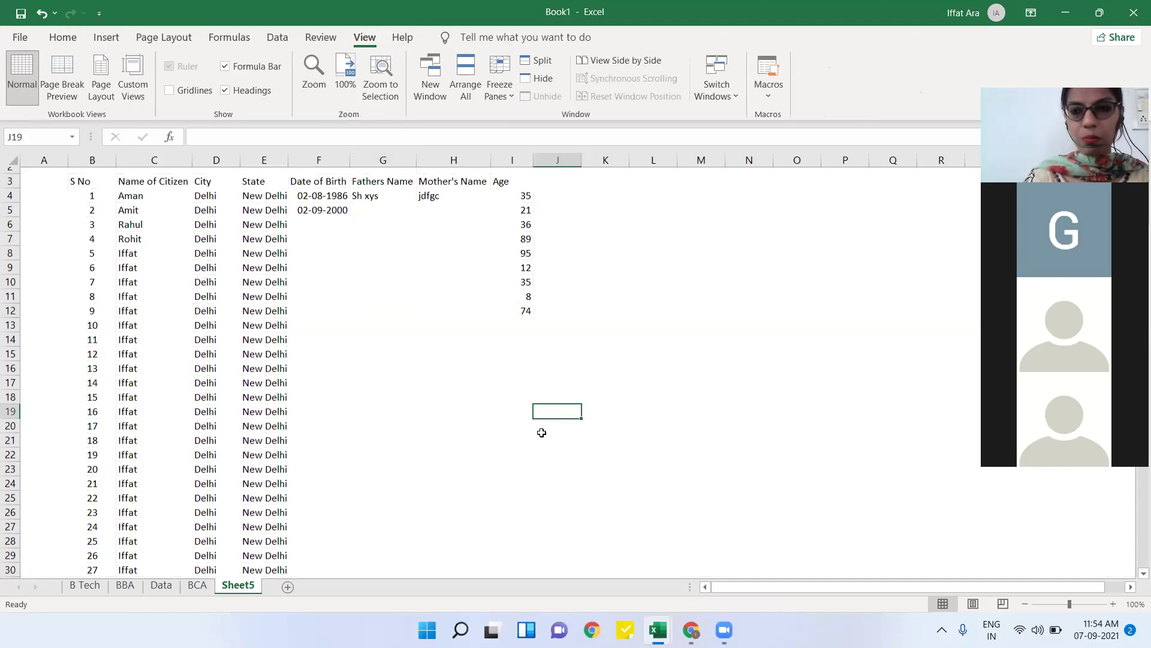
click(167, 93)
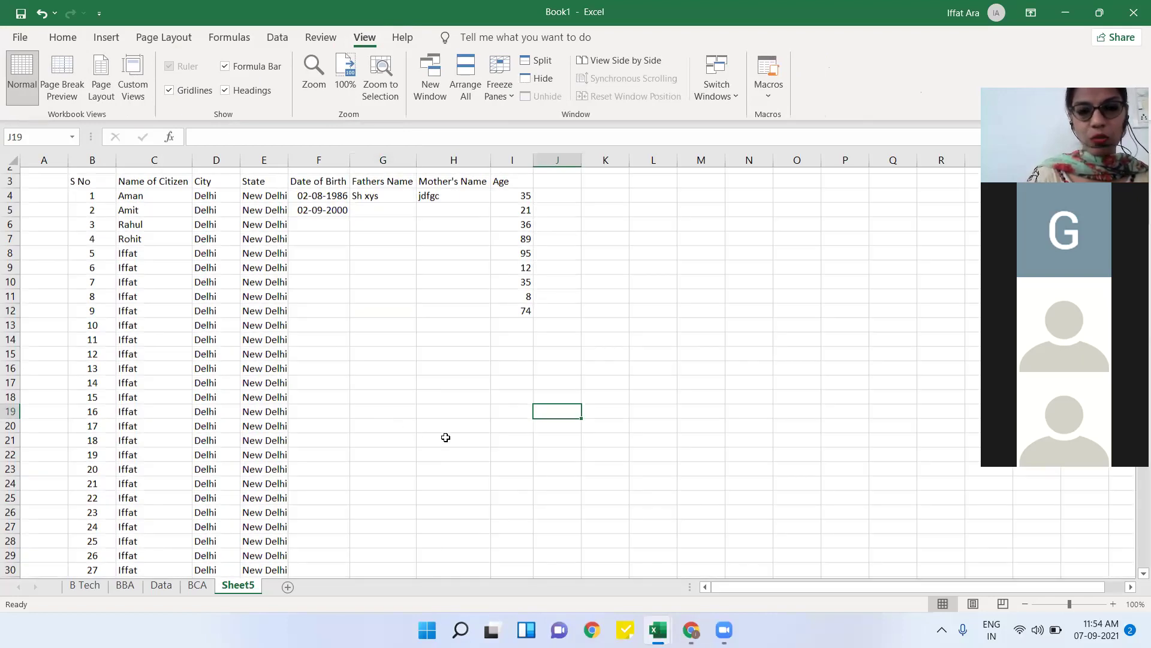
click(445, 416)
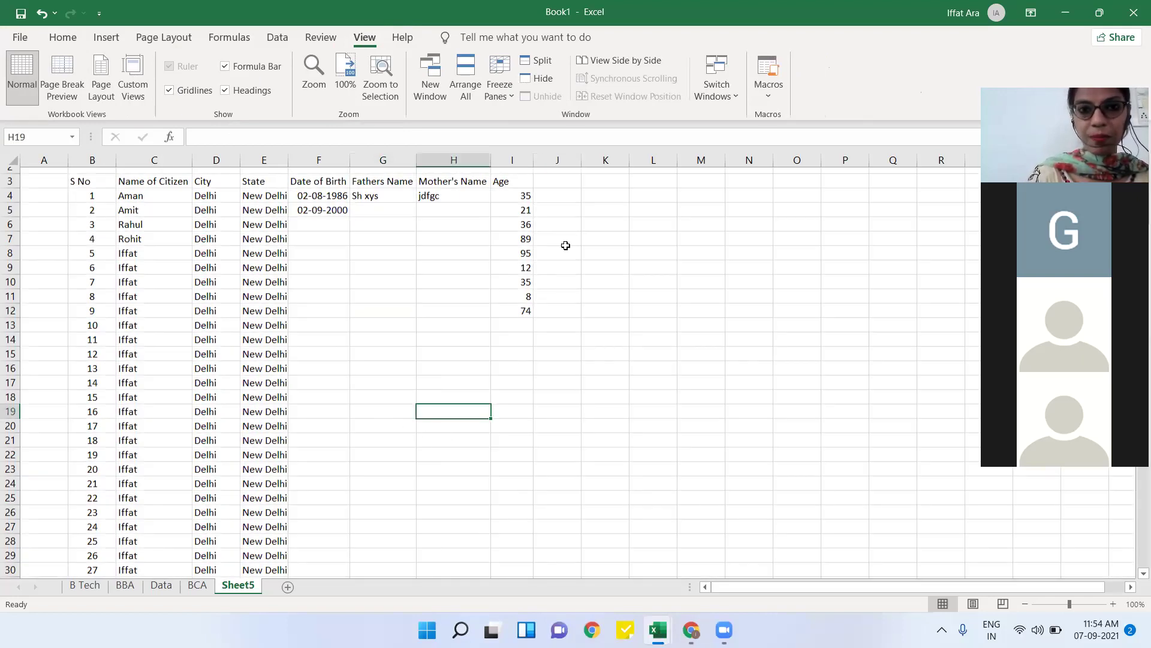
- Select the citizen table range B2 to I27 and bring up the cell formatting commands
click(72, 179)
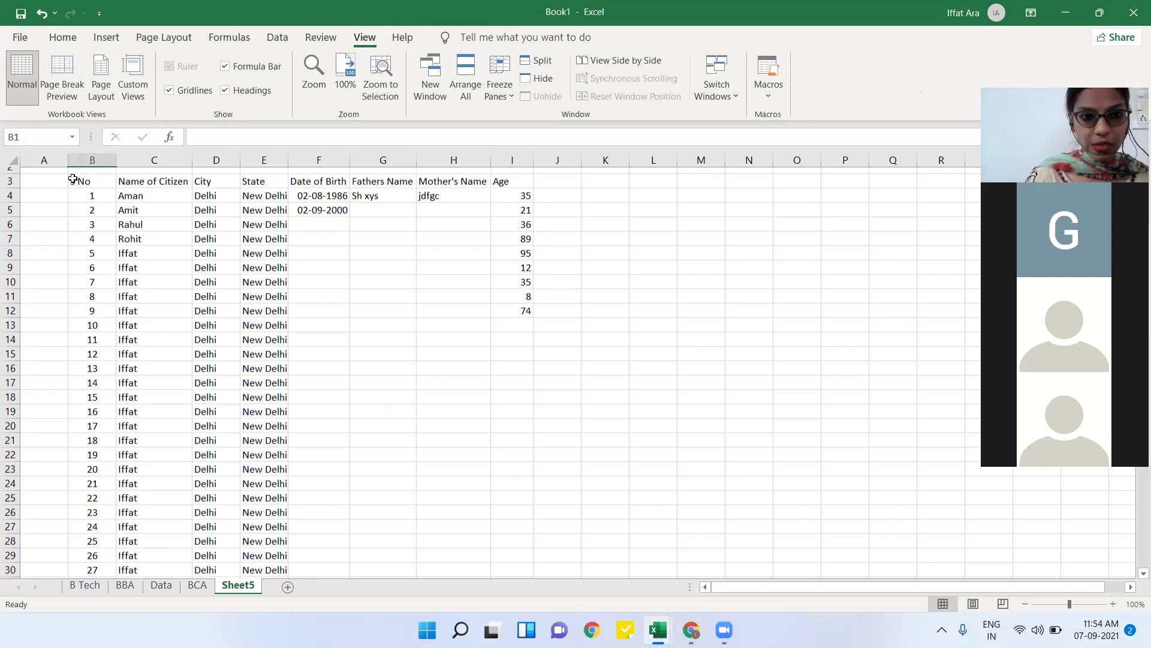
click(389, 280)
click(97, 184)
drag(97, 184, 522, 545)
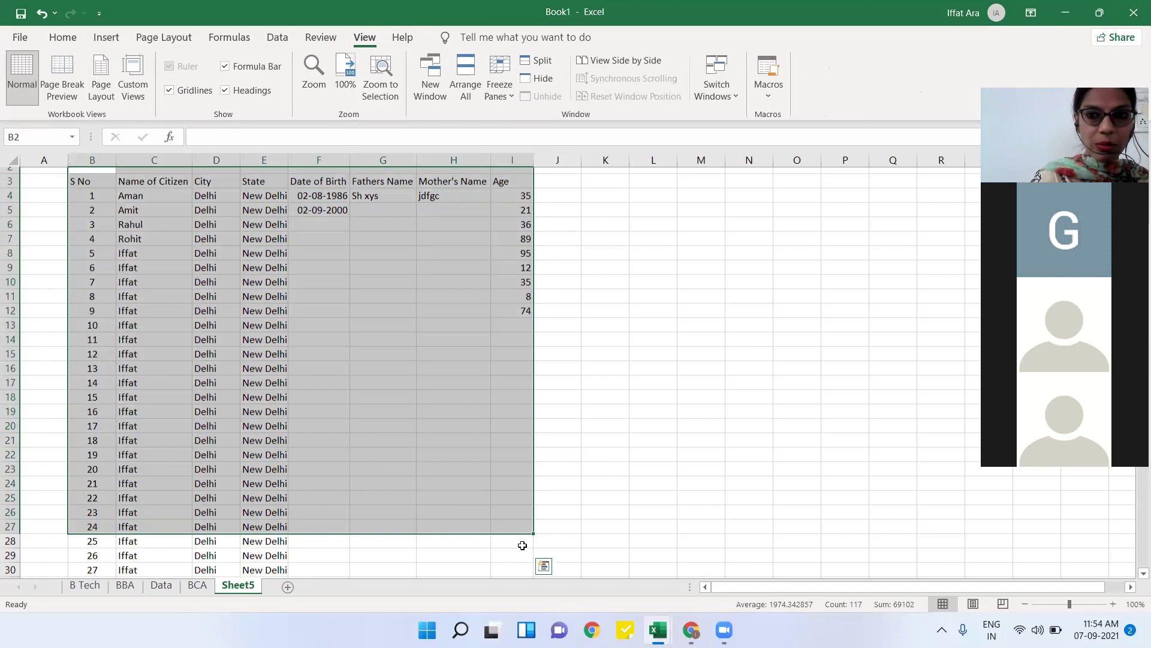
click(62, 40)
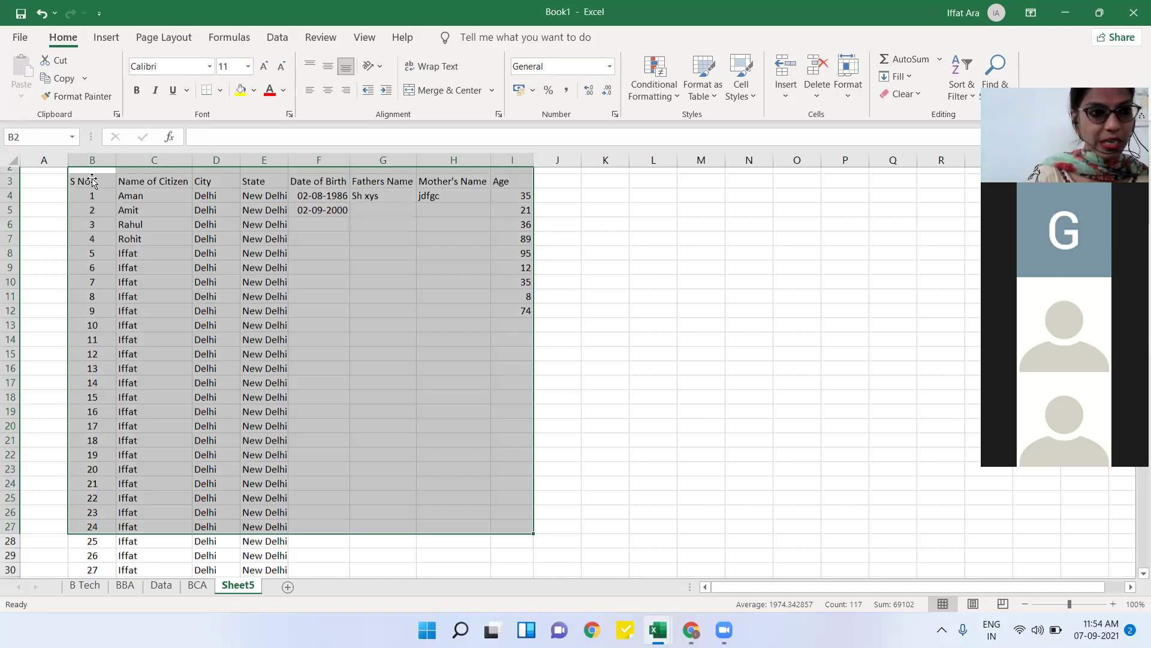
- Apply All Borders to the range B1:I25 of the citizen table
click(132, 227)
drag(90, 169, 529, 521)
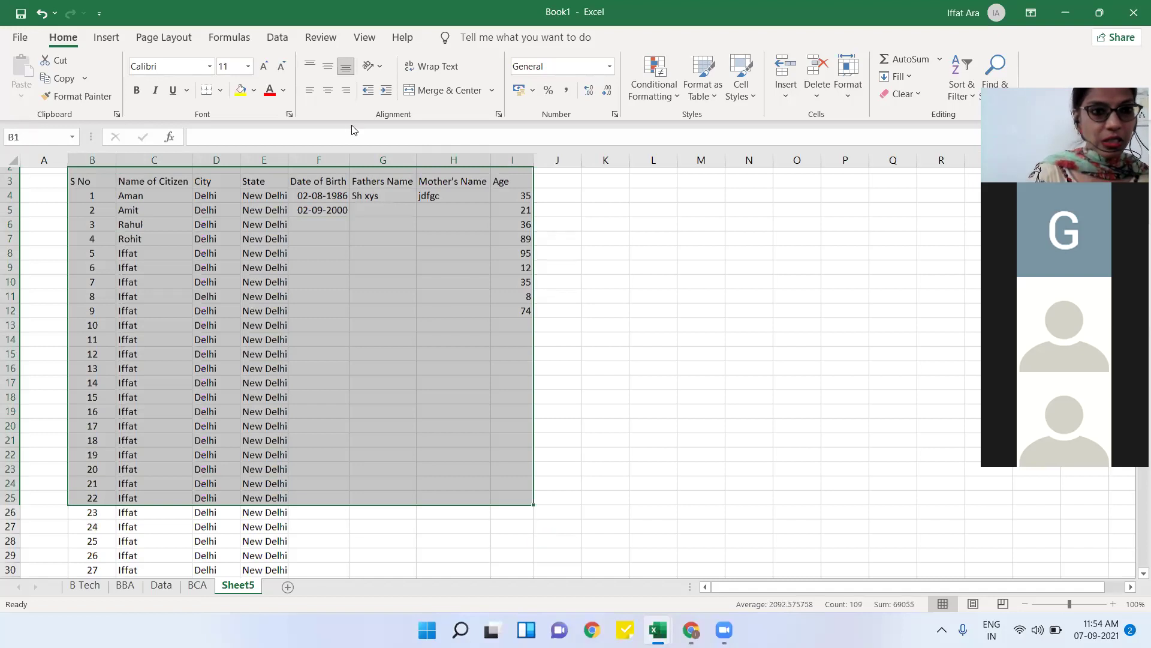
click(221, 97)
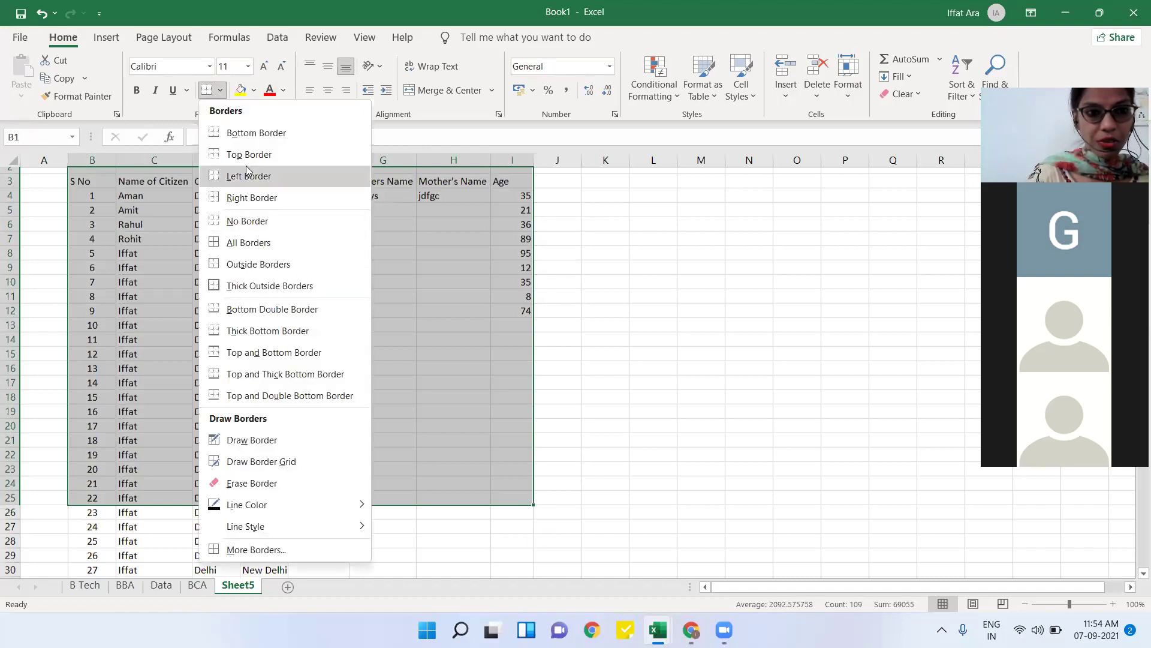
click(248, 243)
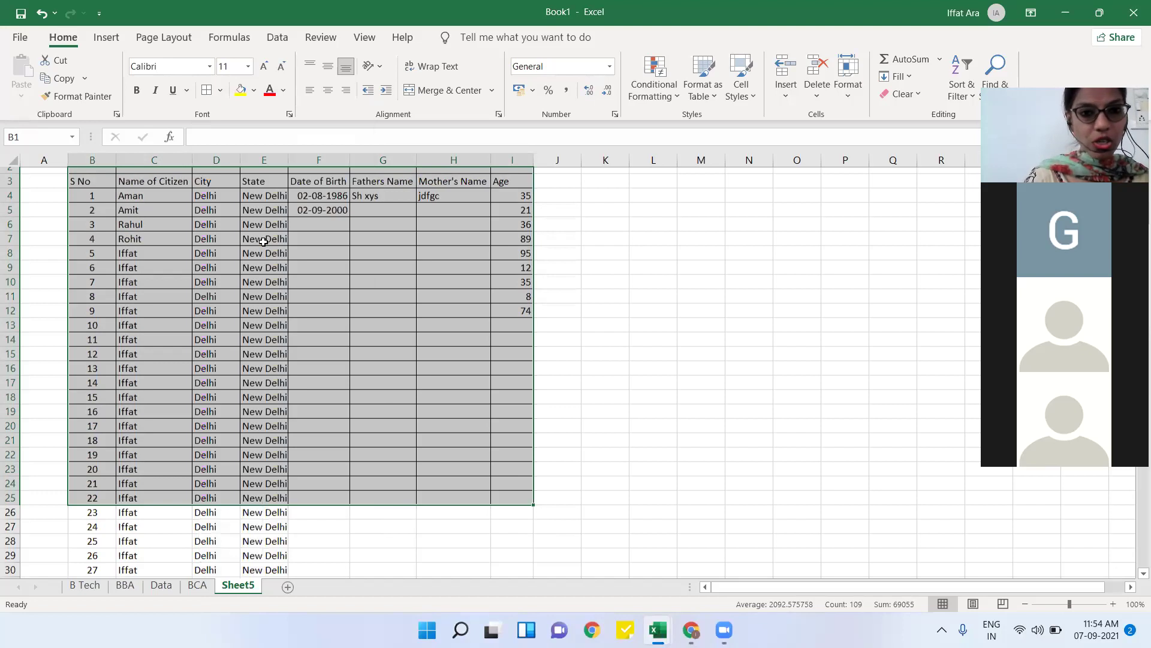
click(377, 341)
click(377, 369)
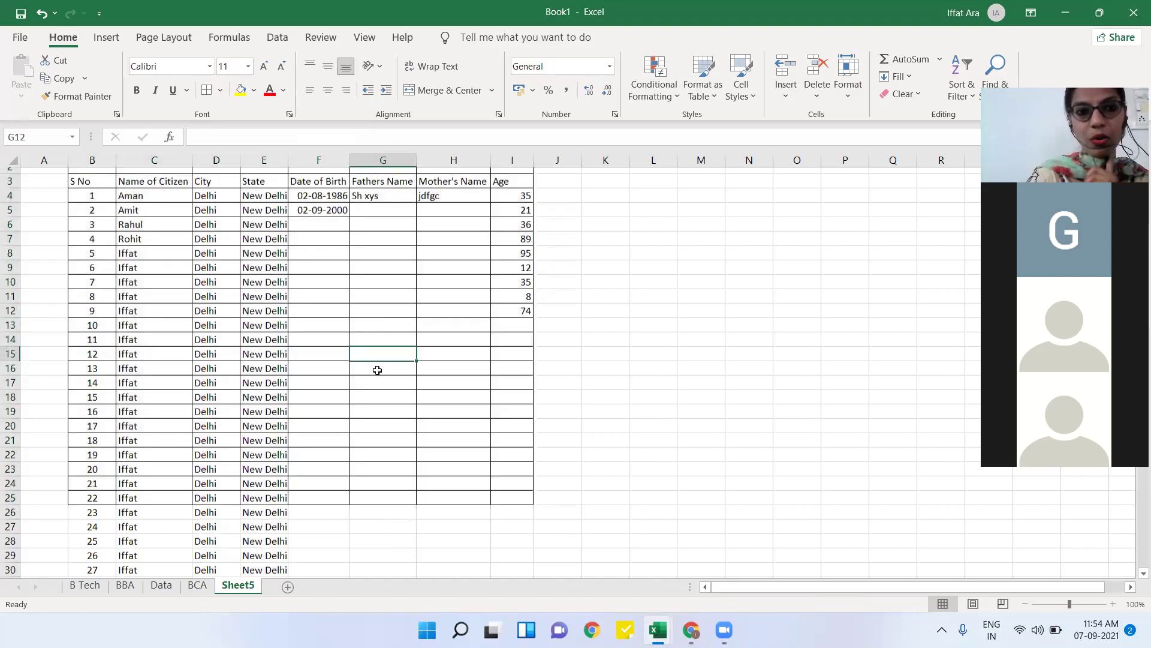
- Examine the table's borders along the header row, down to row 25 and in the two blank rows above the headings
click(72, 186)
drag(90, 186, 310, 189)
click(309, 188)
click(344, 505)
key(Down)
key(Down)
key(Down)
key(Down)
key(Down)
key(Down)
key(Down)
key(Down)
key(Down)
key(Down)
key(Down)
key(Up)
key(Up)
key(Up)
key(Up)
key(Up)
key(Up)
key(Up)
key(Up)
key(Up)
key(Up)
key(Up)
key(Up)
key(Up)
key(Up)
key(Up)
key(Up)
key(Up)
key(Up)
key(Up)
key(Up)
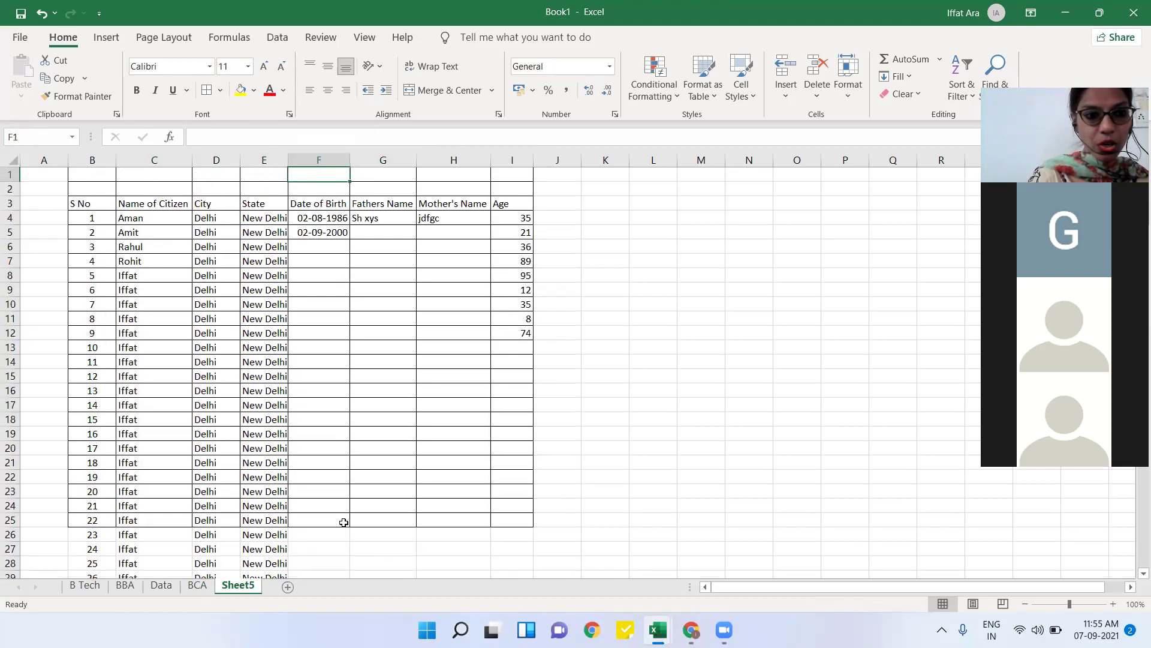
click(10, 520)
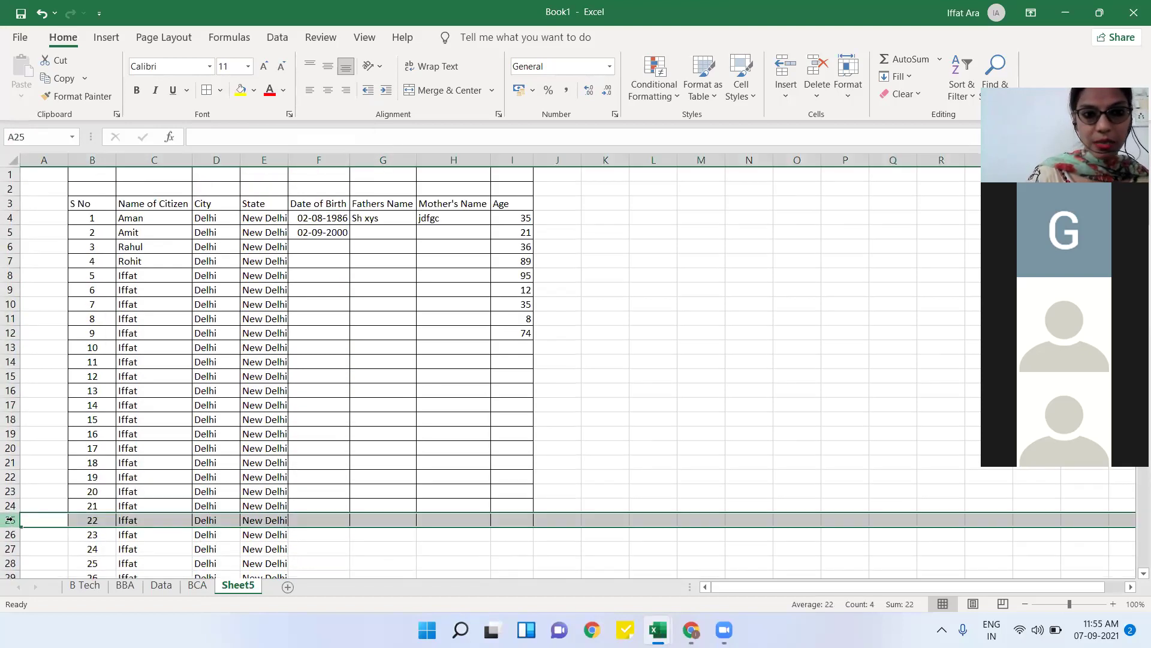
click(495, 331)
drag(77, 169, 470, 196)
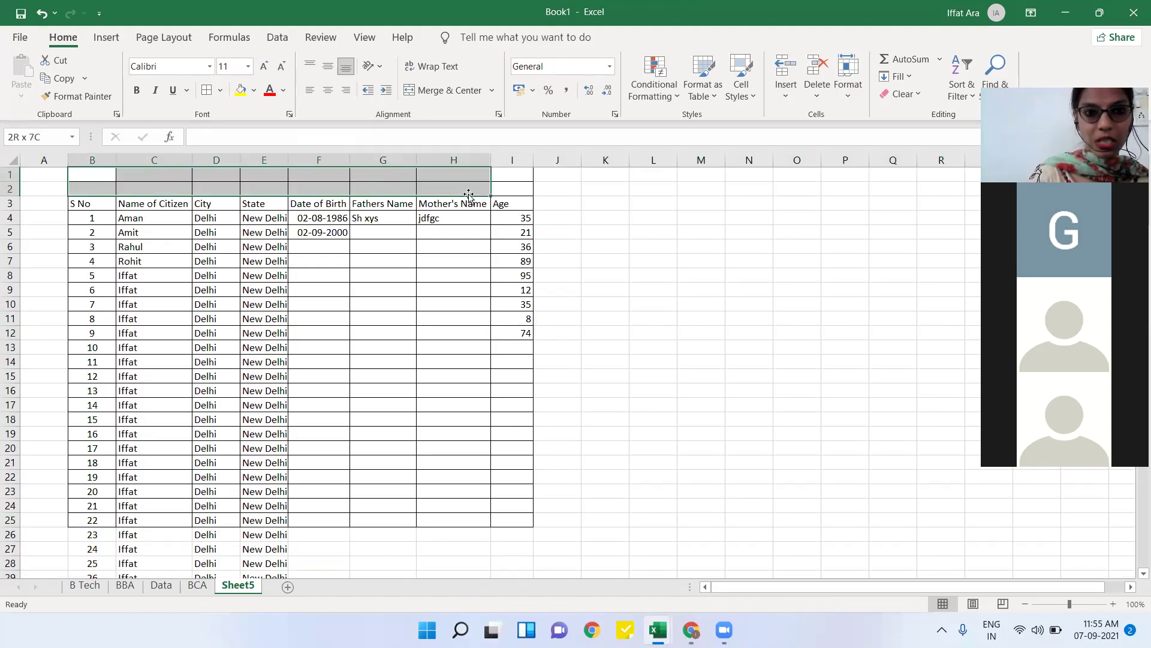
click(459, 320)
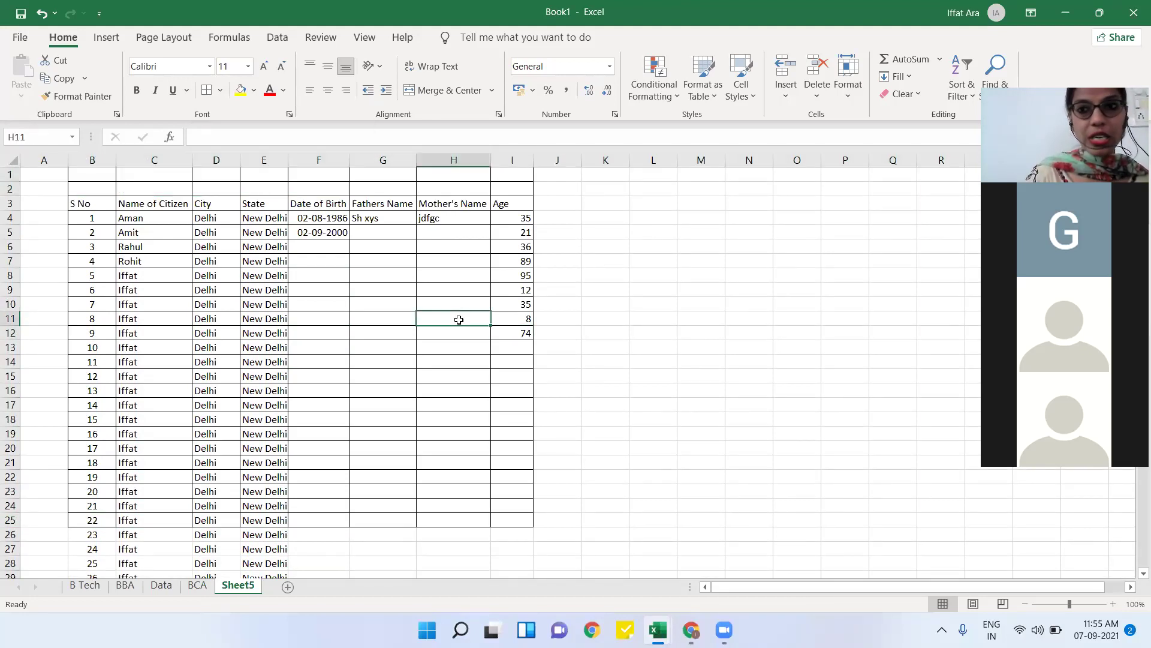
click(491, 64)
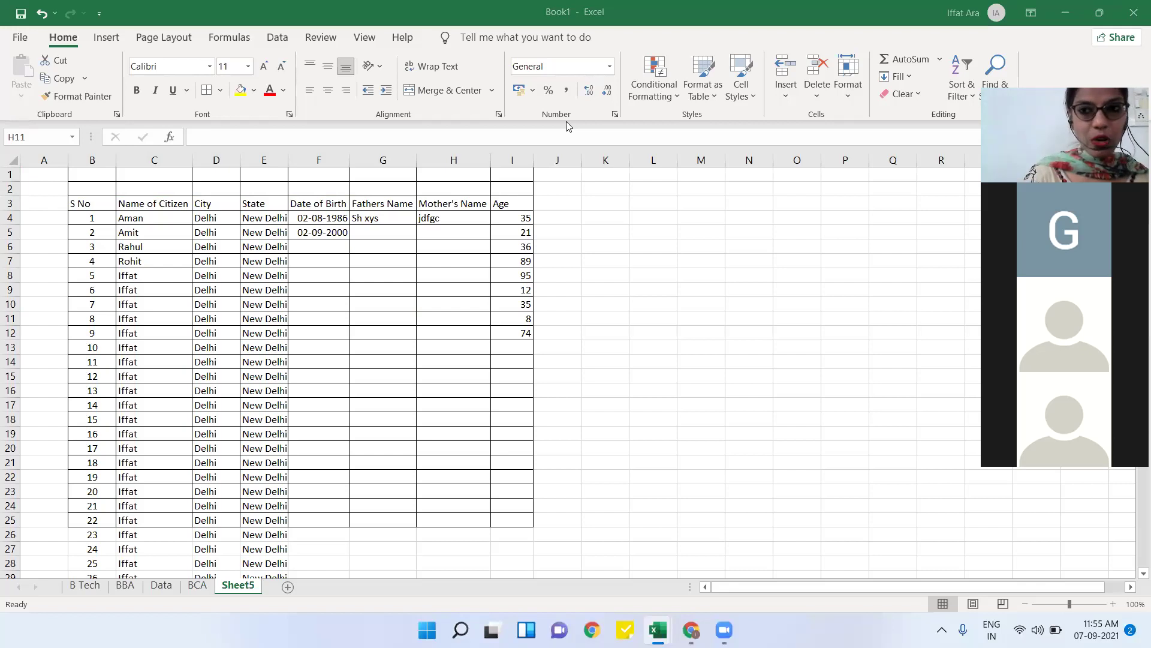
click(344, 365)
click(343, 363)
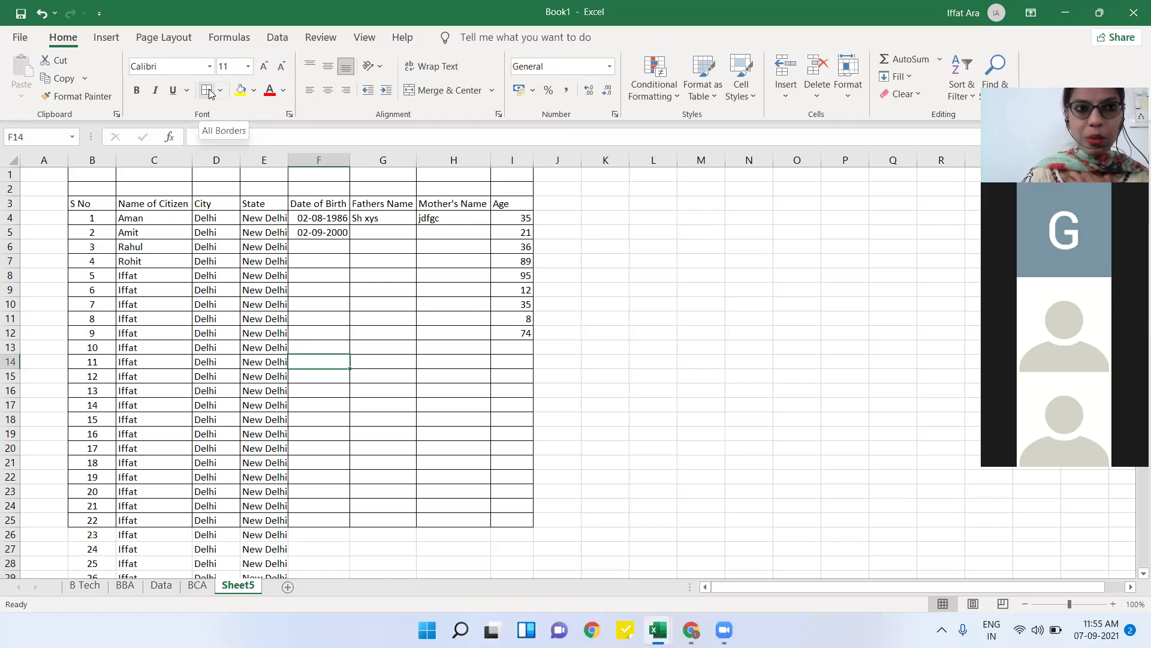
click(178, 39)
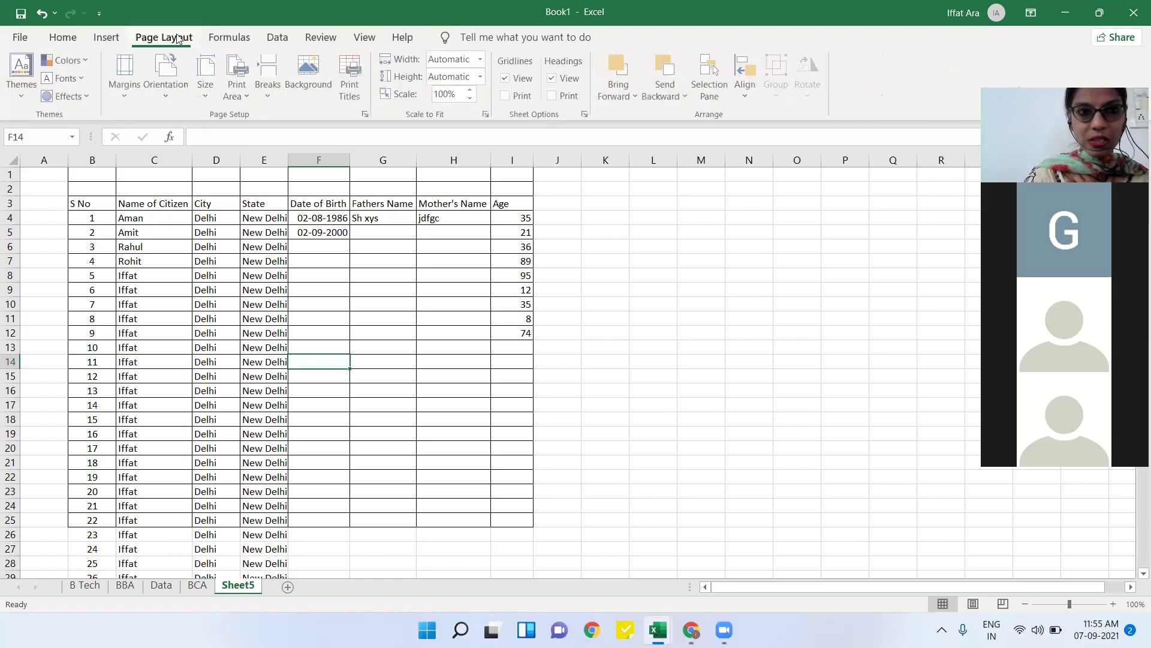
click(66, 38)
click(210, 273)
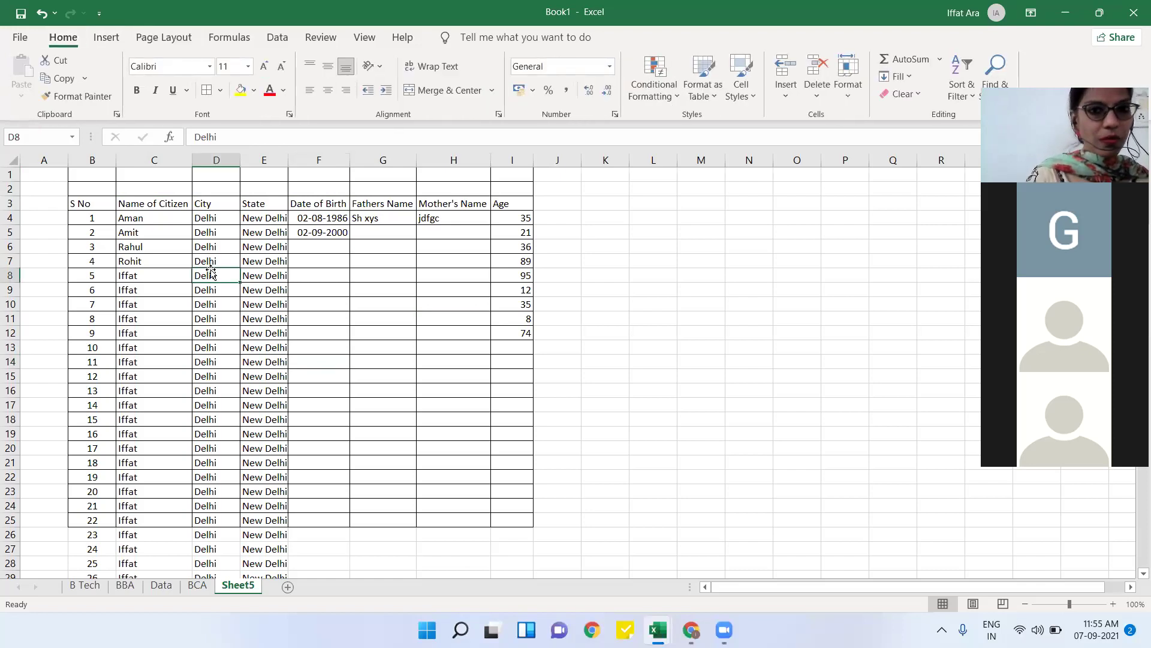
click(483, 95)
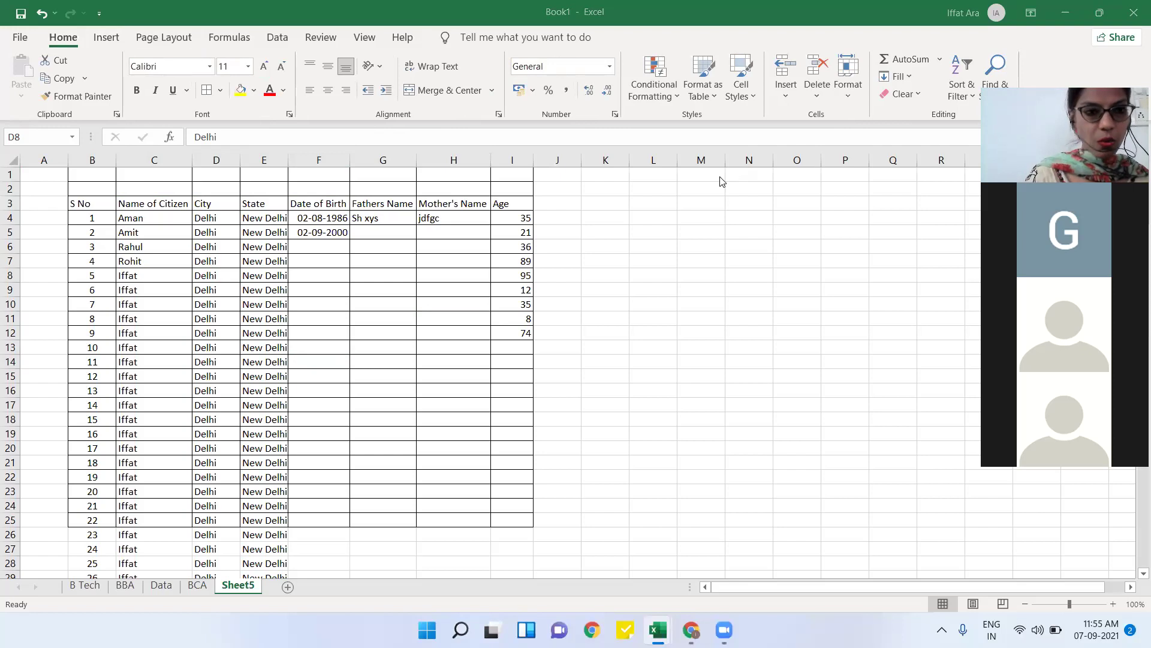
click(308, 242)
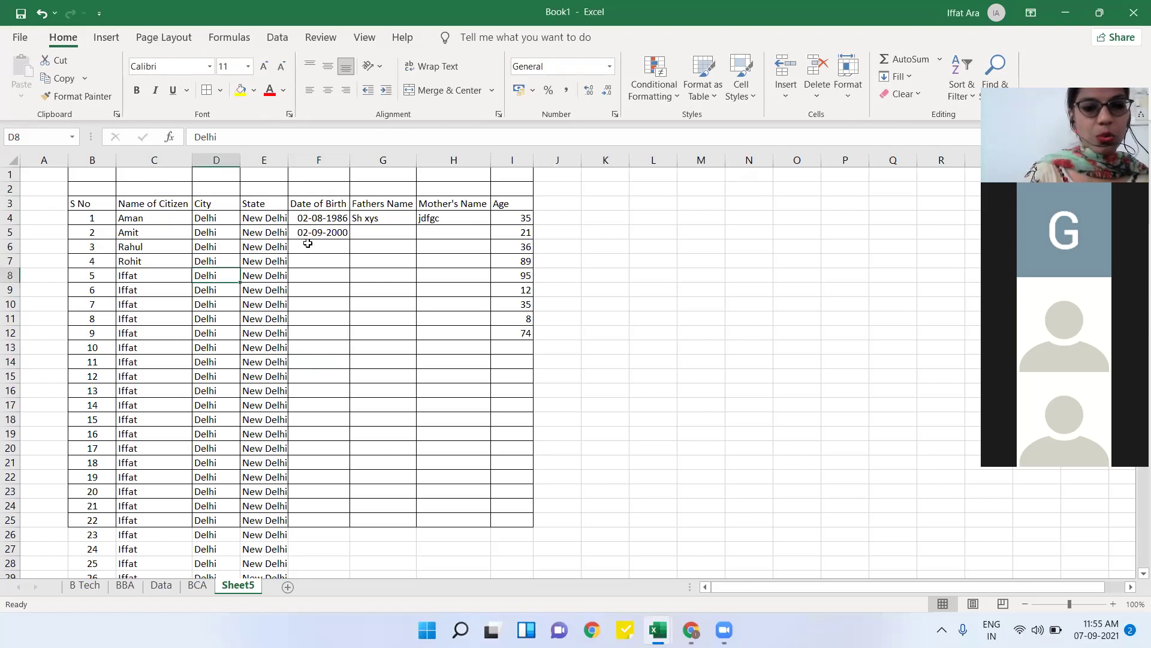
- Insert an empty column between the City and State columns
click(253, 161)
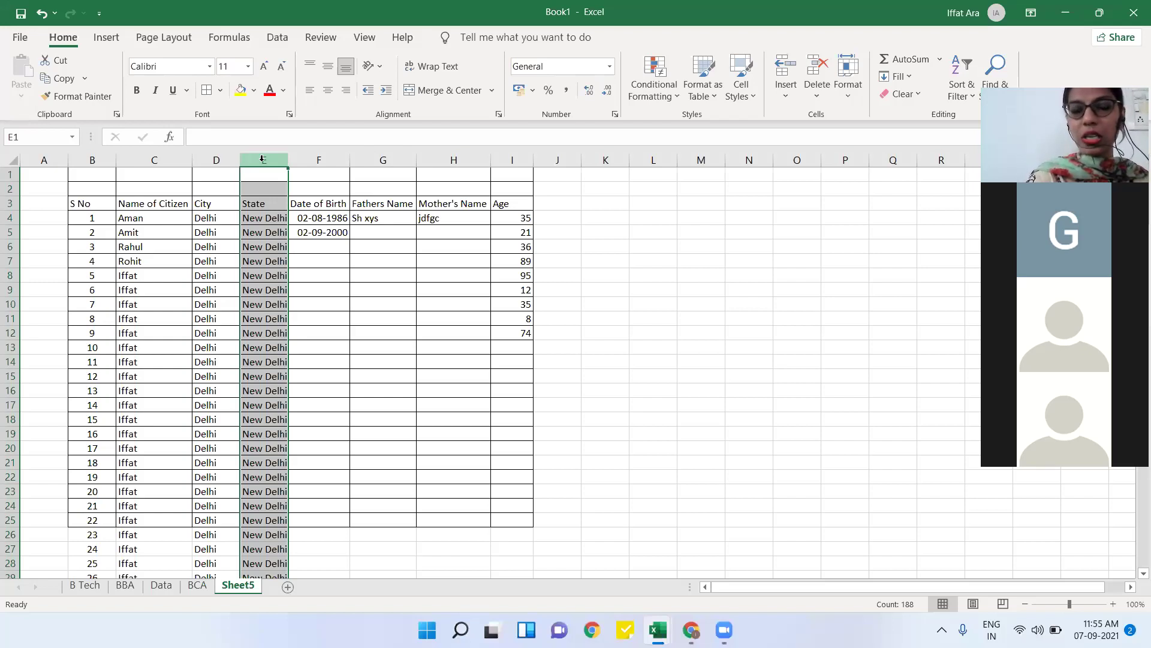
click(317, 160)
click(374, 160)
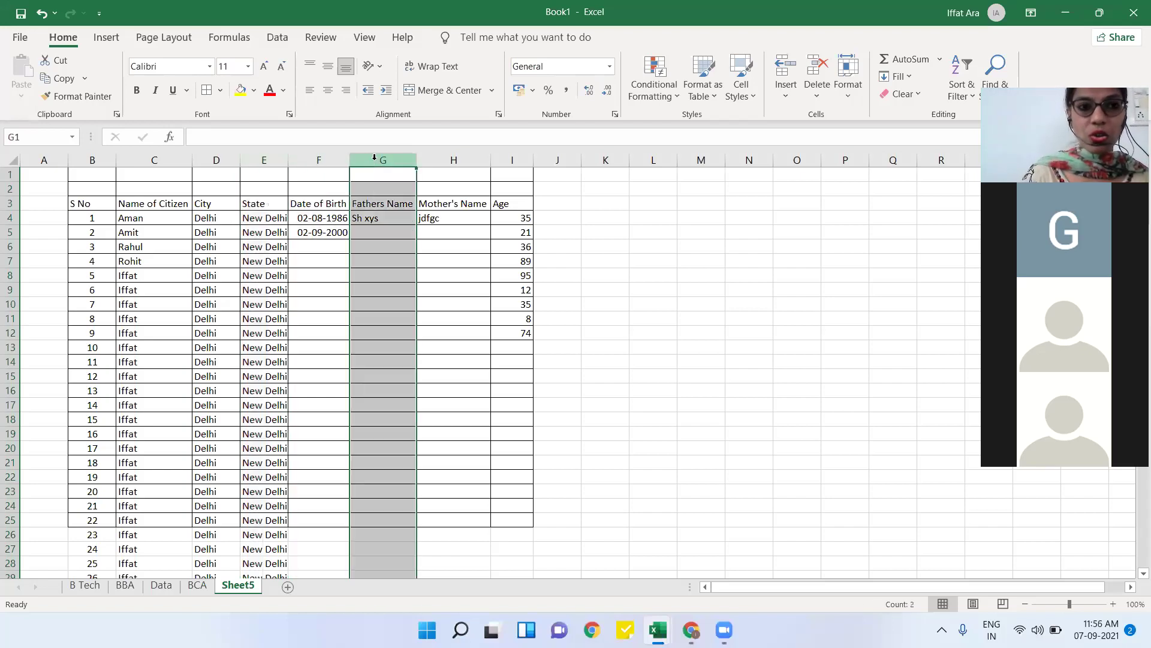
click(441, 159)
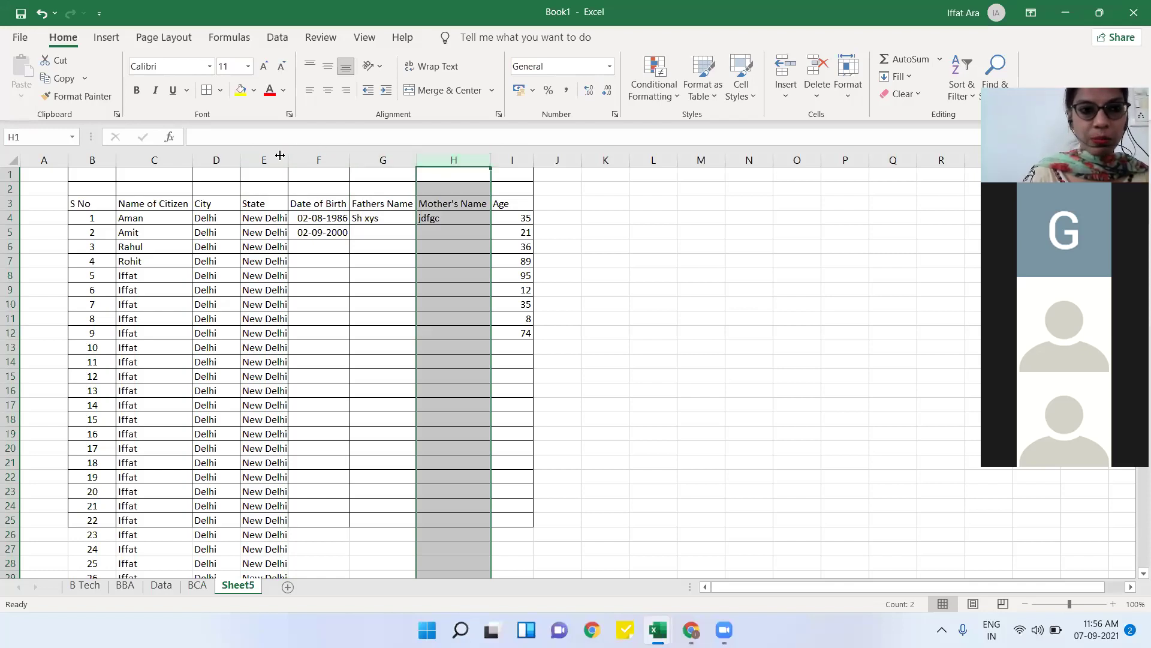
click(321, 158)
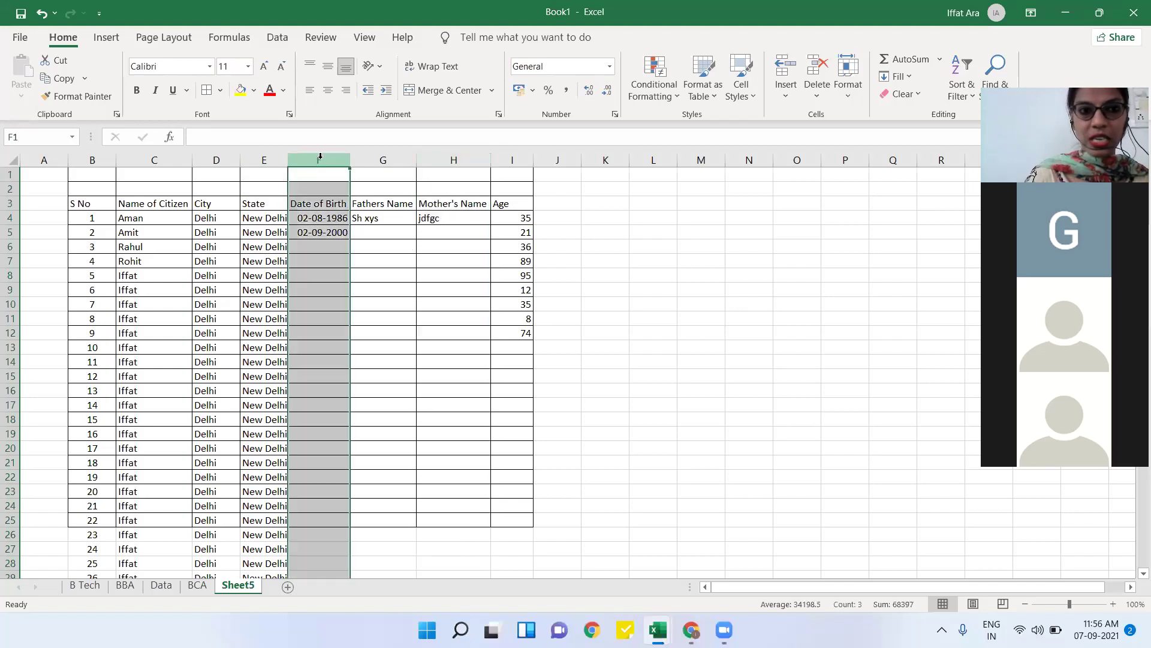
click(273, 158)
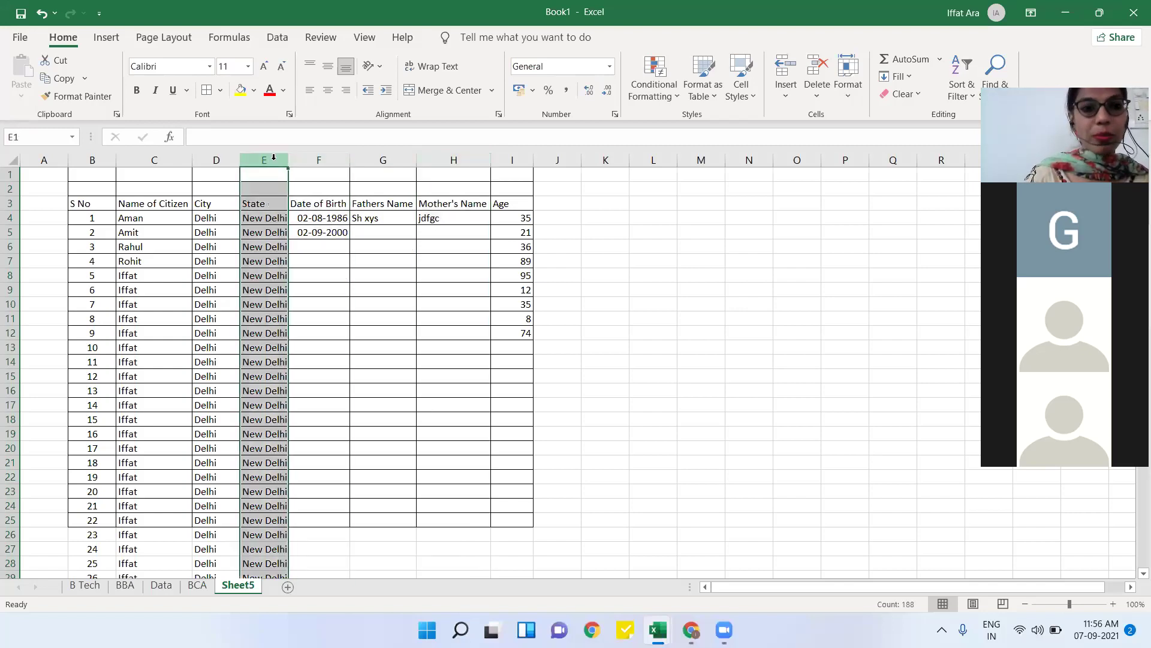
right_click(274, 159)
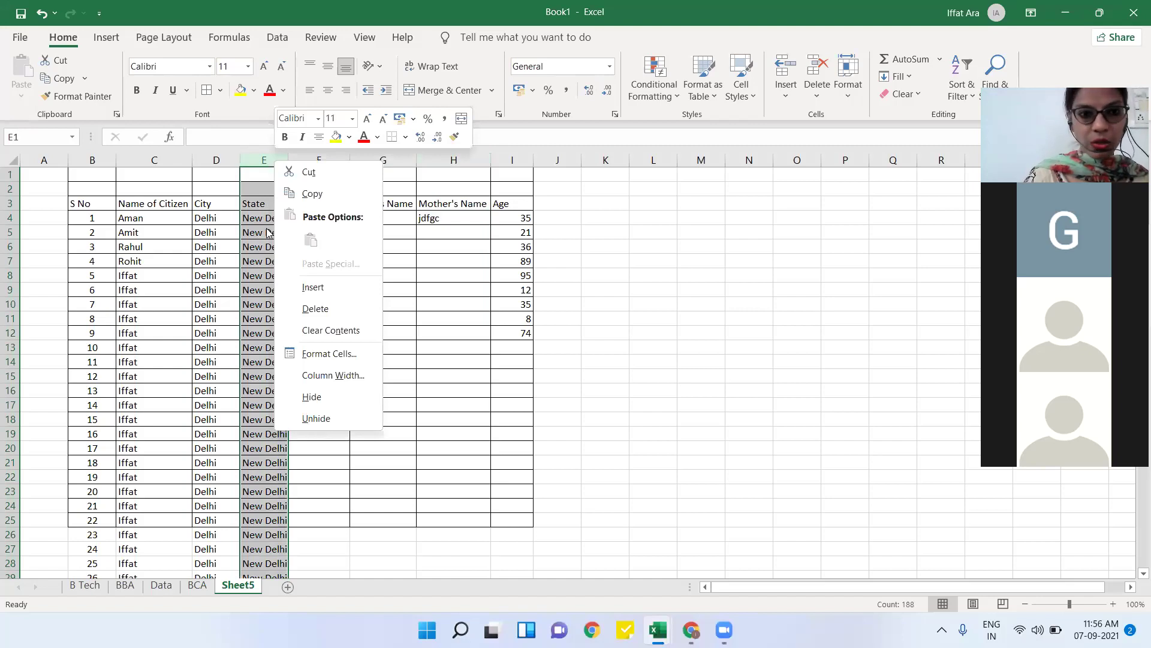
click(283, 292)
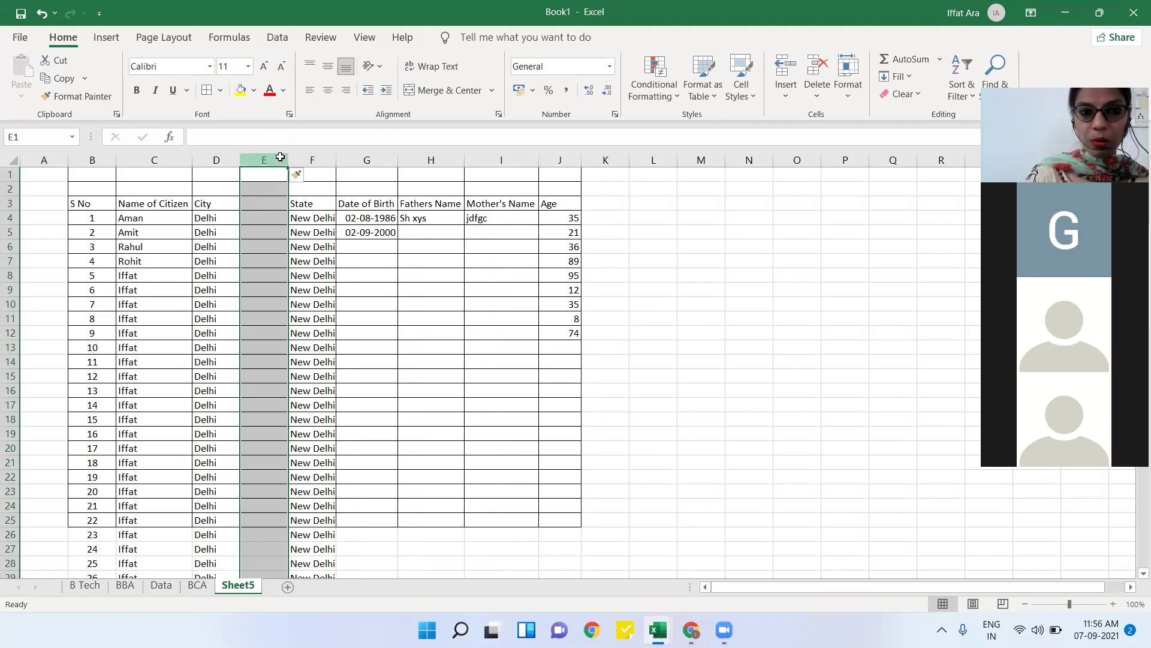
click(255, 274)
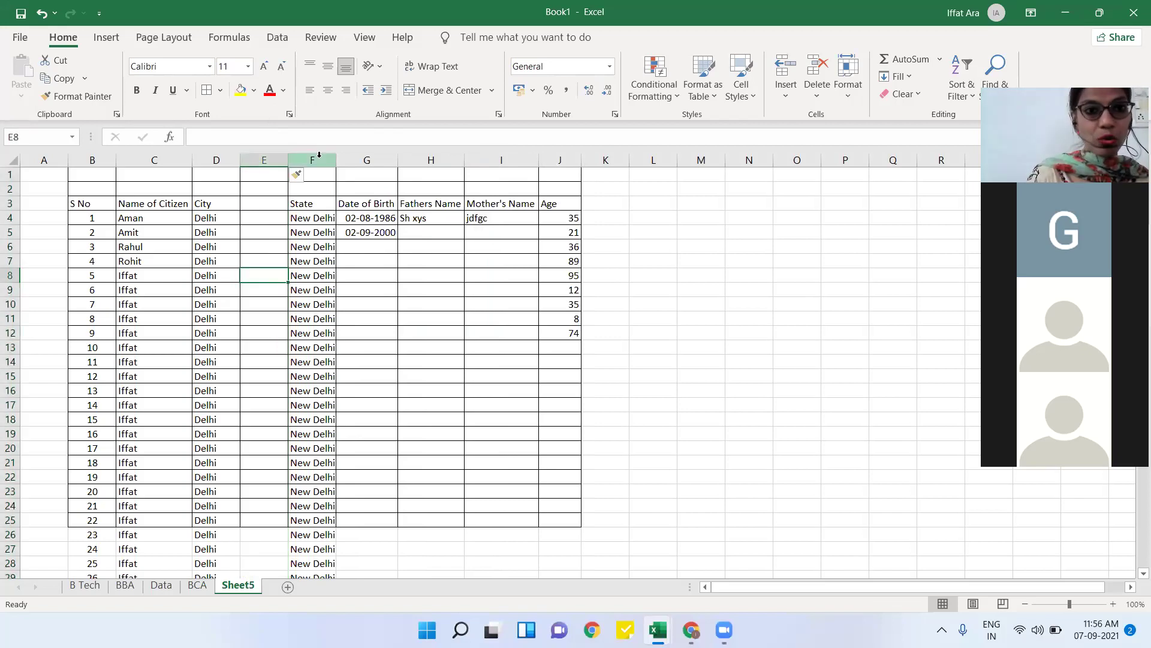
- Enter the heading Fathers in cell E3 of the empty column before State
click(319, 156)
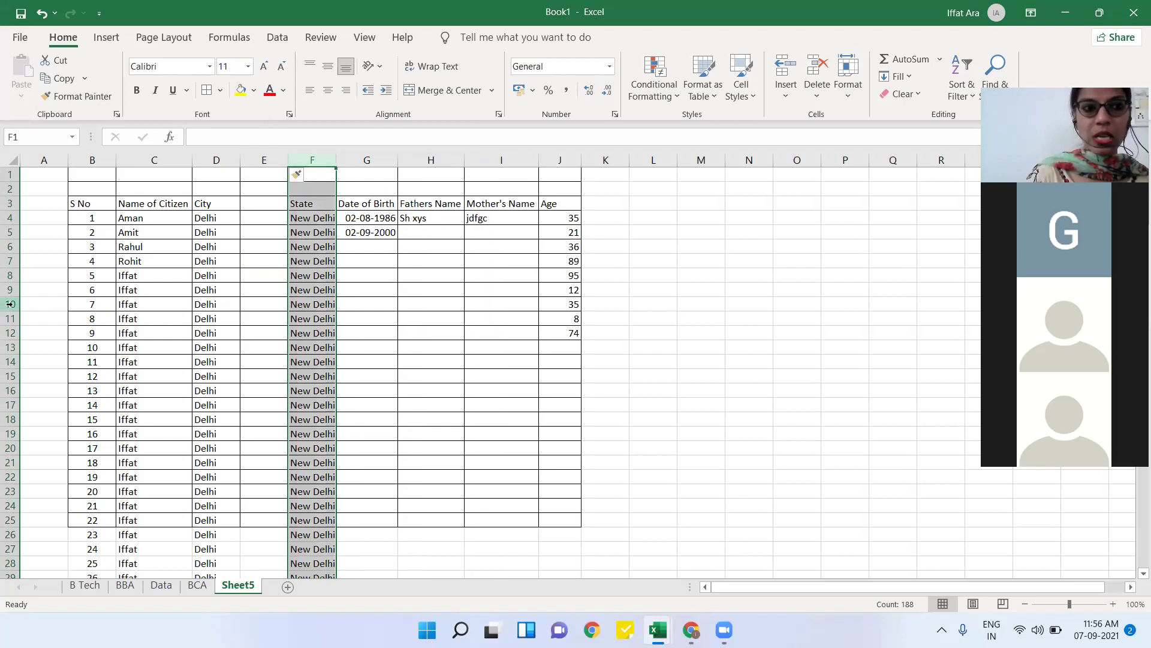
click(10, 304)
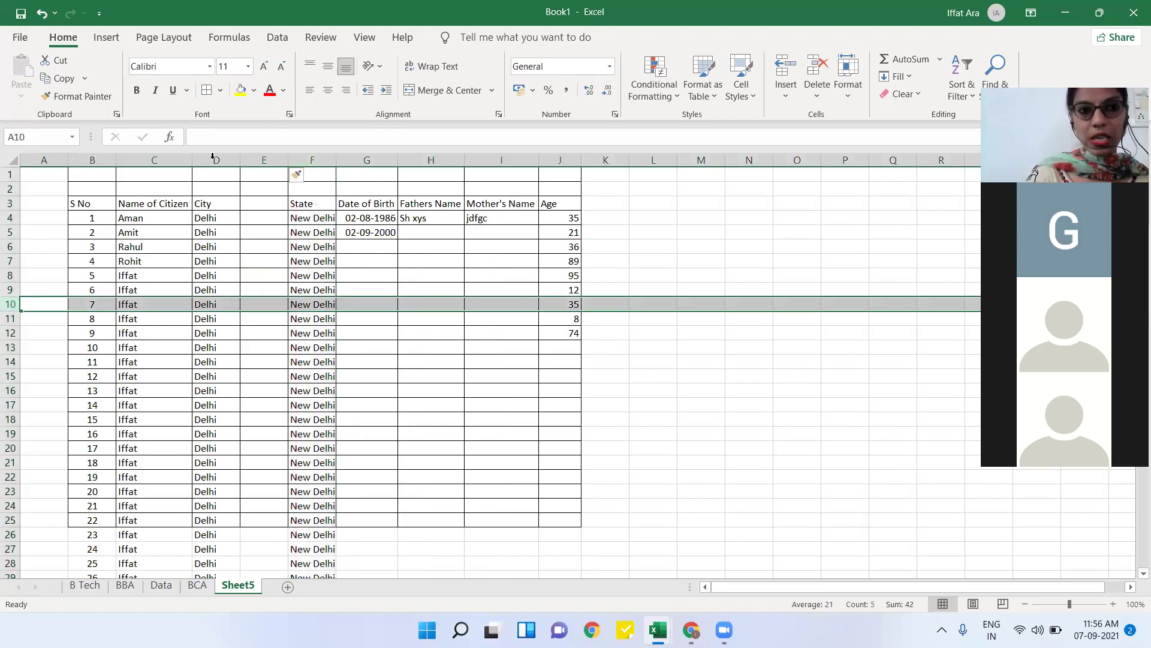
click(261, 159)
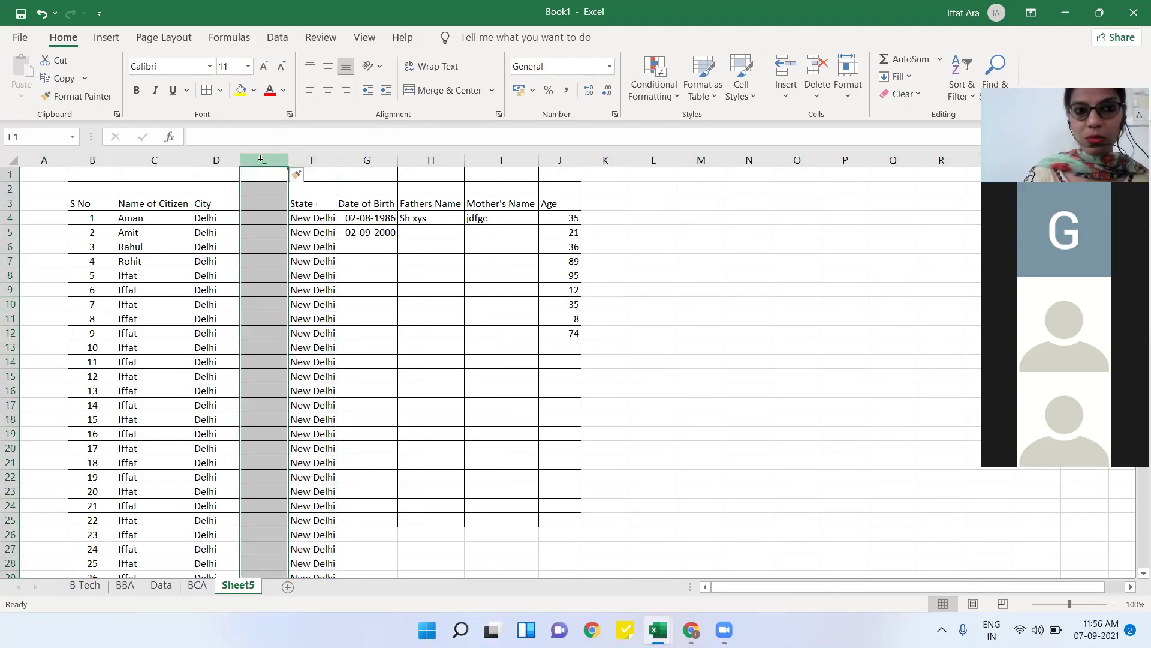
click(265, 210)
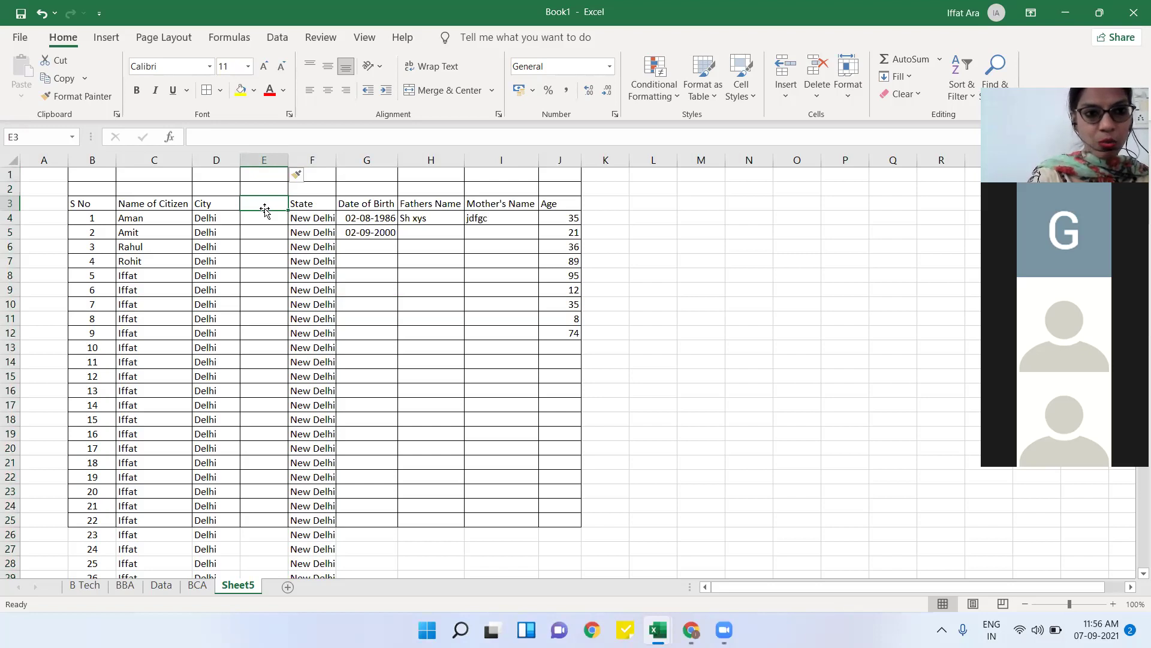
text(Fat)
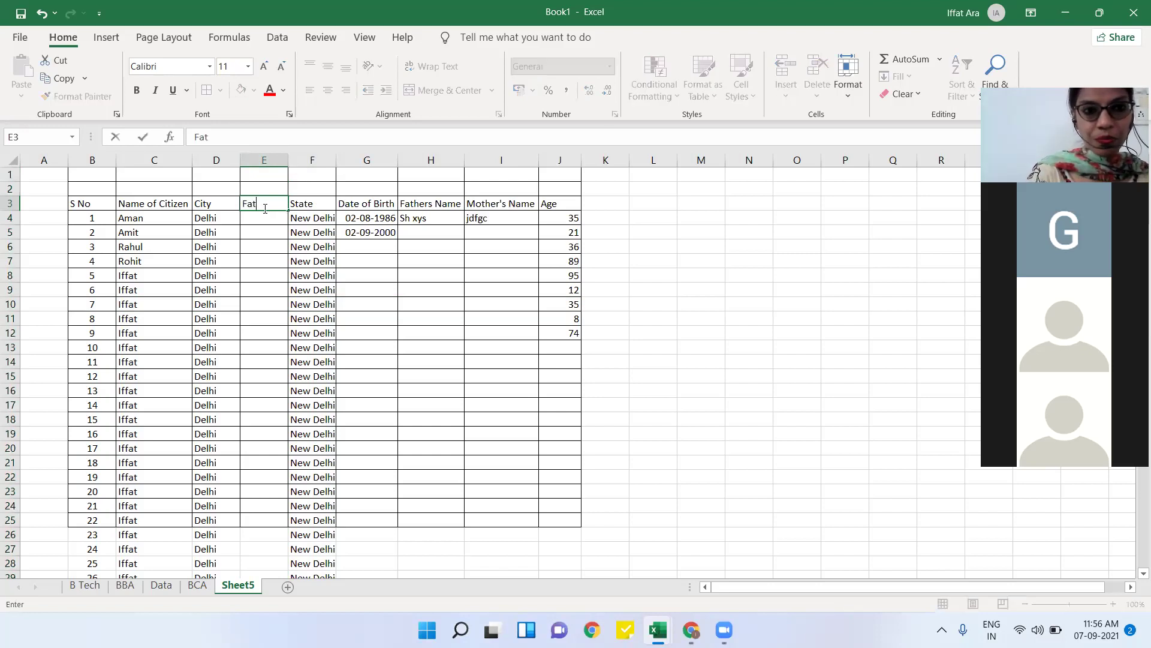
text(hers)
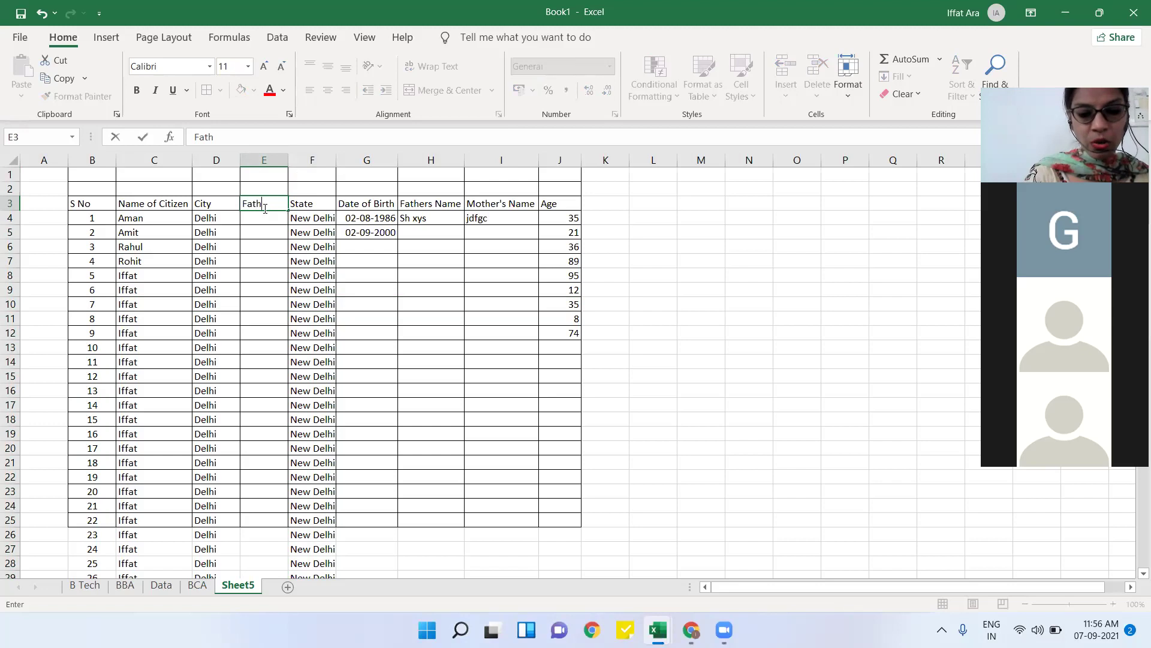
click(395, 232)
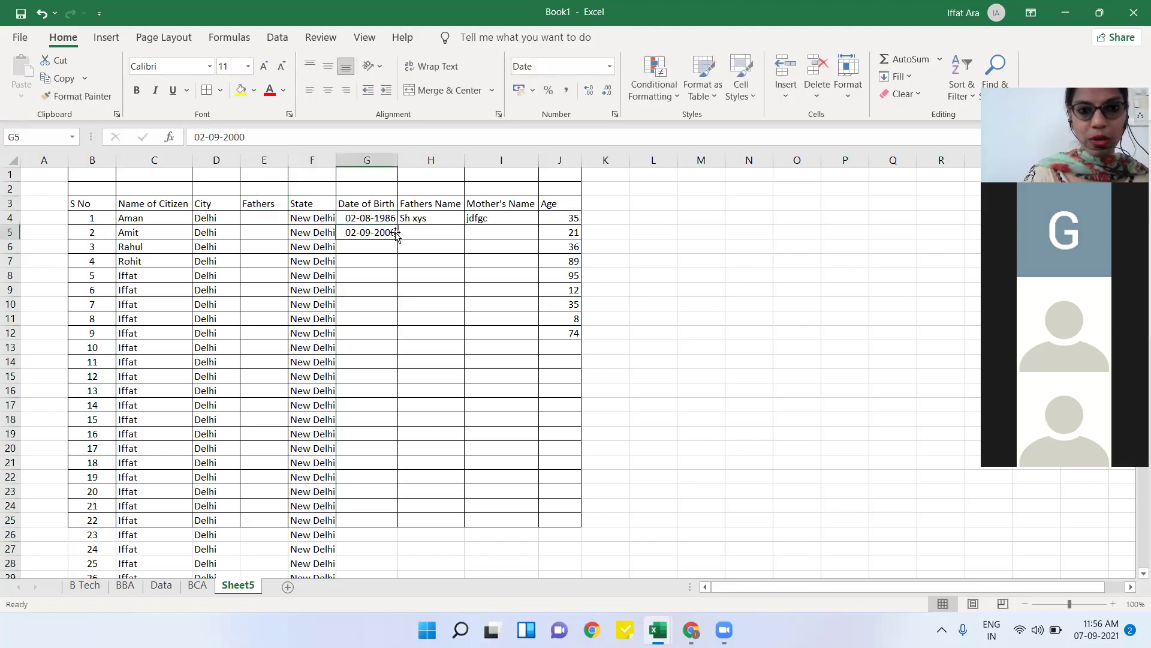
click(442, 159)
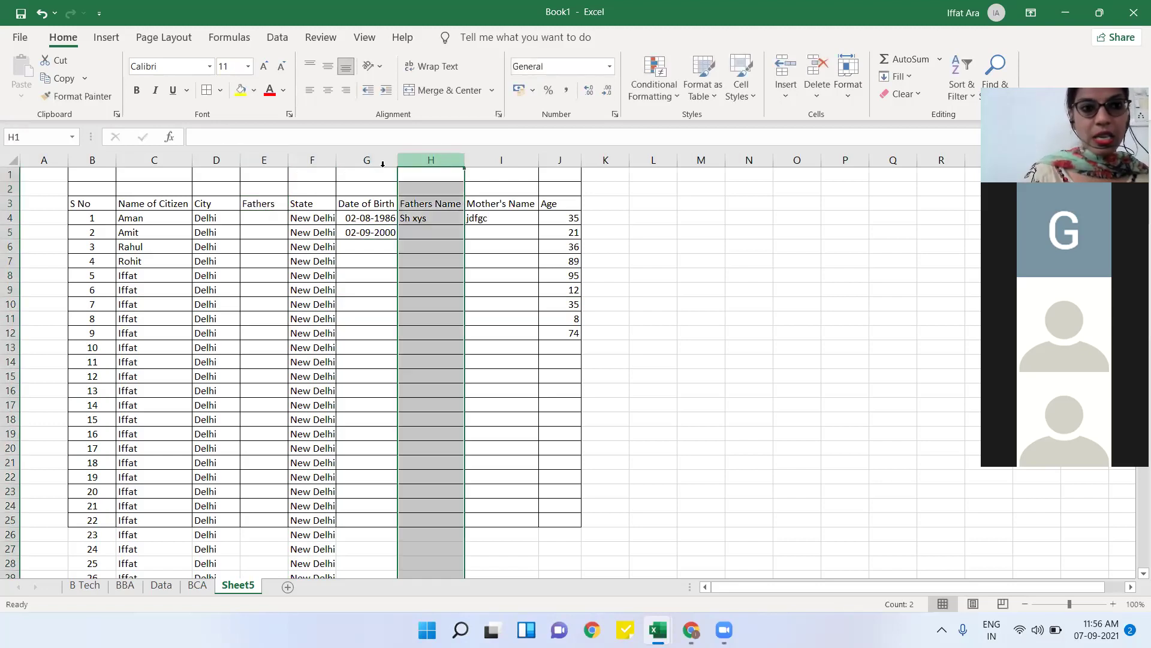
- Set the heading in cell E3 to Country and enter Indi in E4 as its first value
click(273, 199)
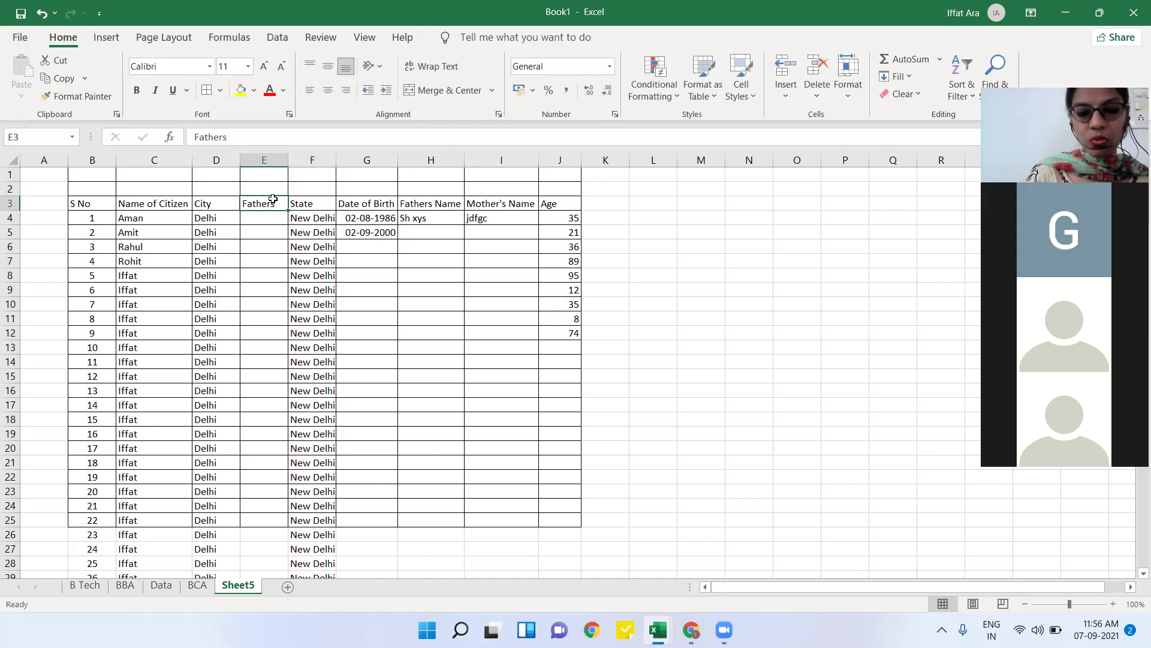
text(b)
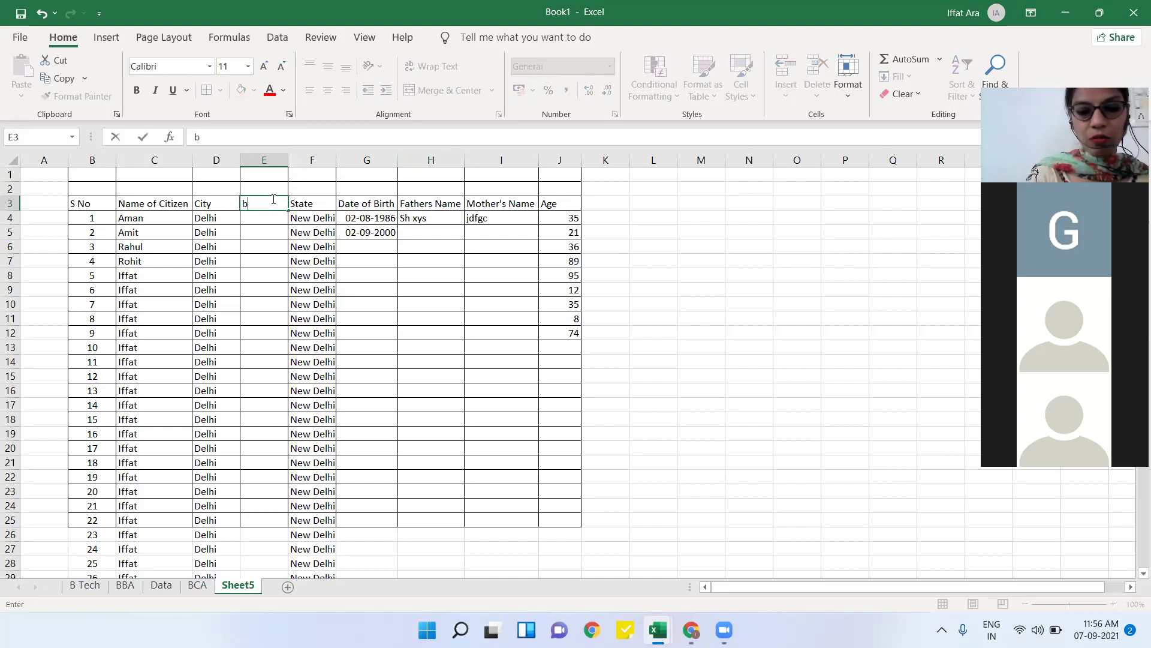
key(BackSpace)
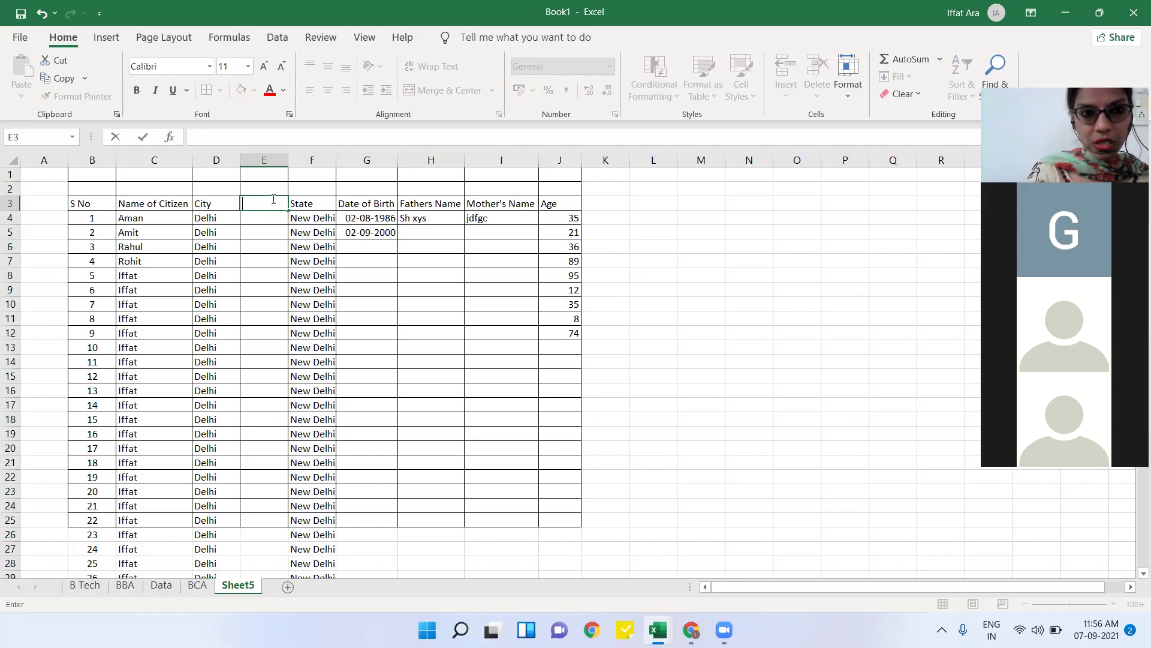
text(Country)
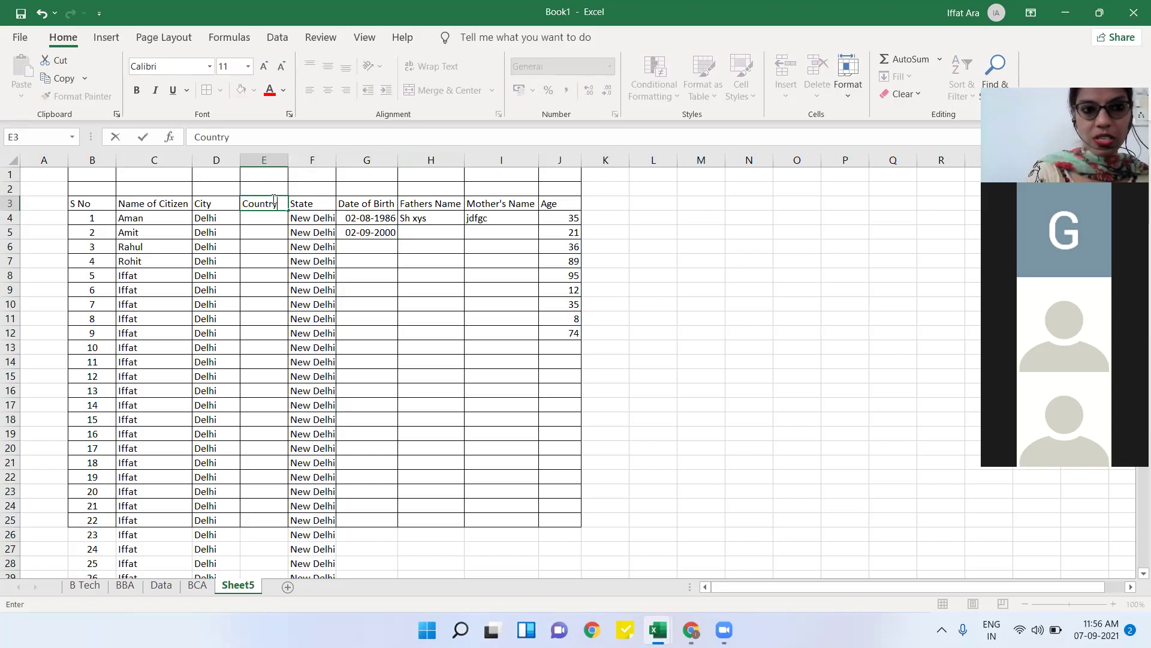
key(Return)
text(Indi)
key(Return)
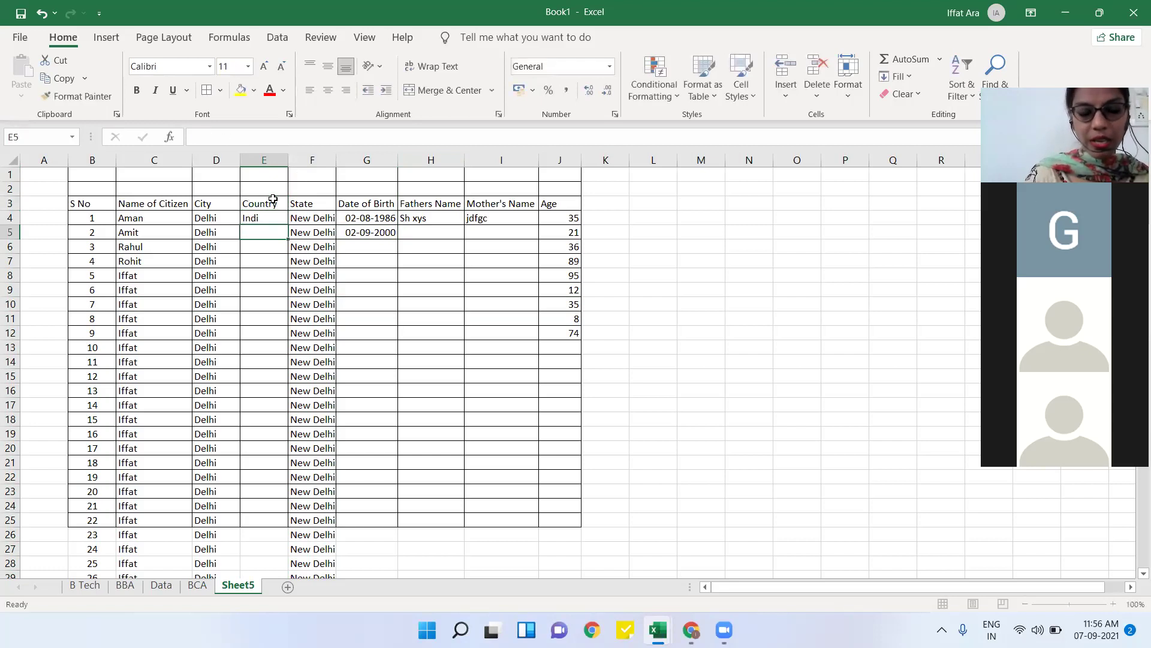
- Set cell E4 to India and change the heading in cell E3 to Citizenship
key(Up)
text(India)
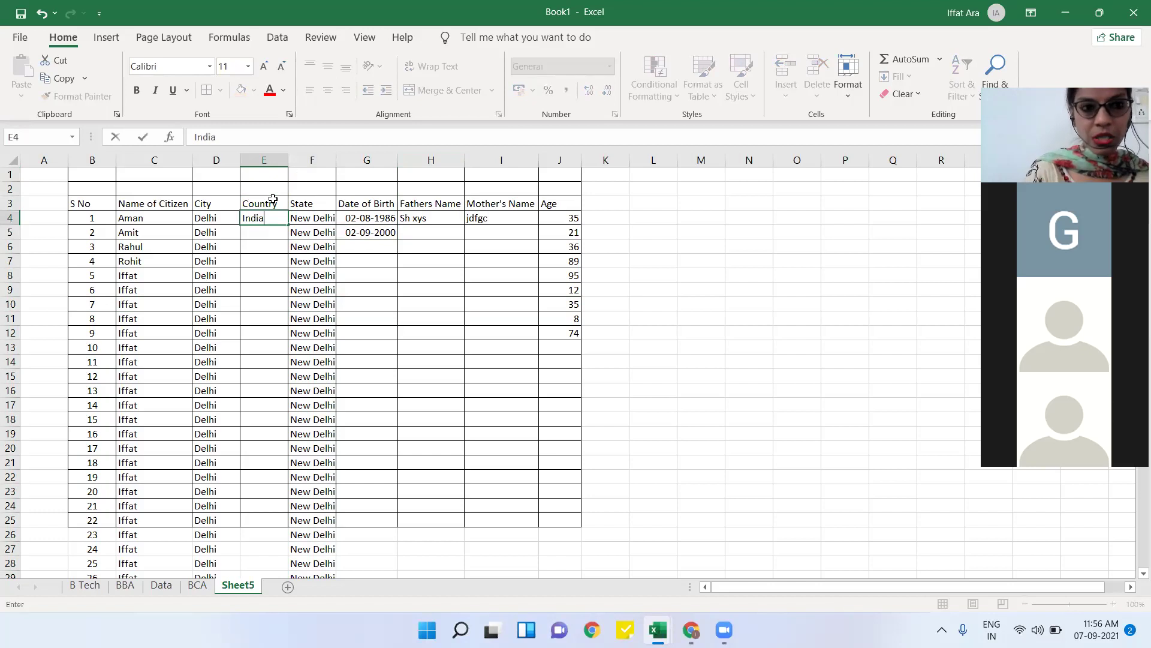
key(Return)
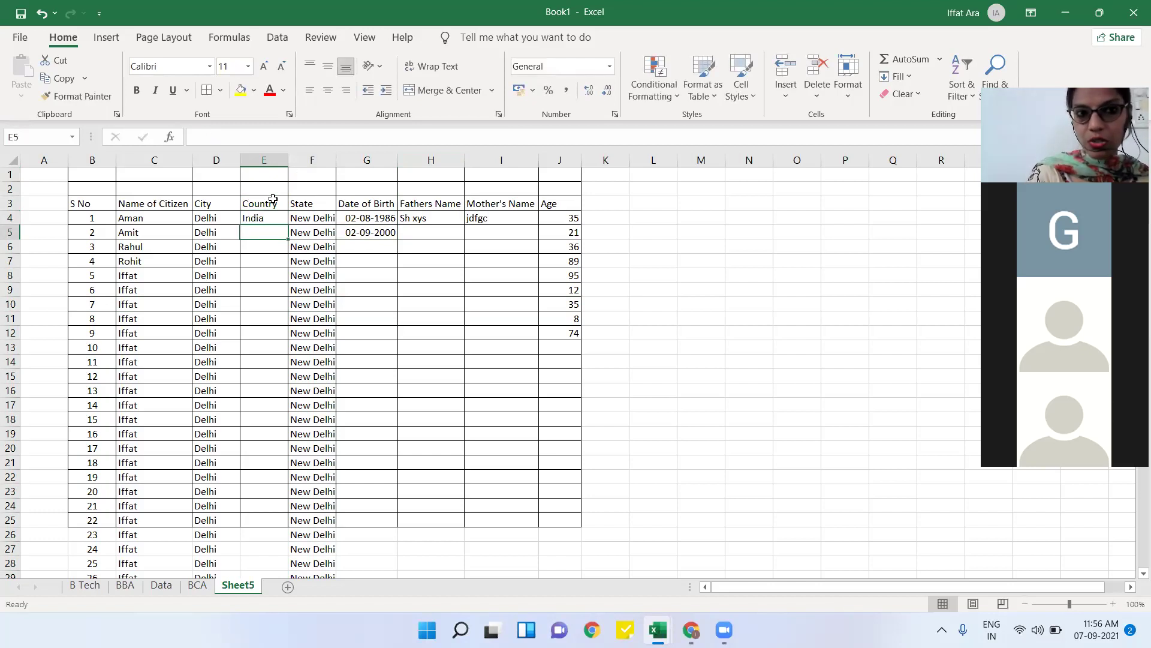
click(273, 200)
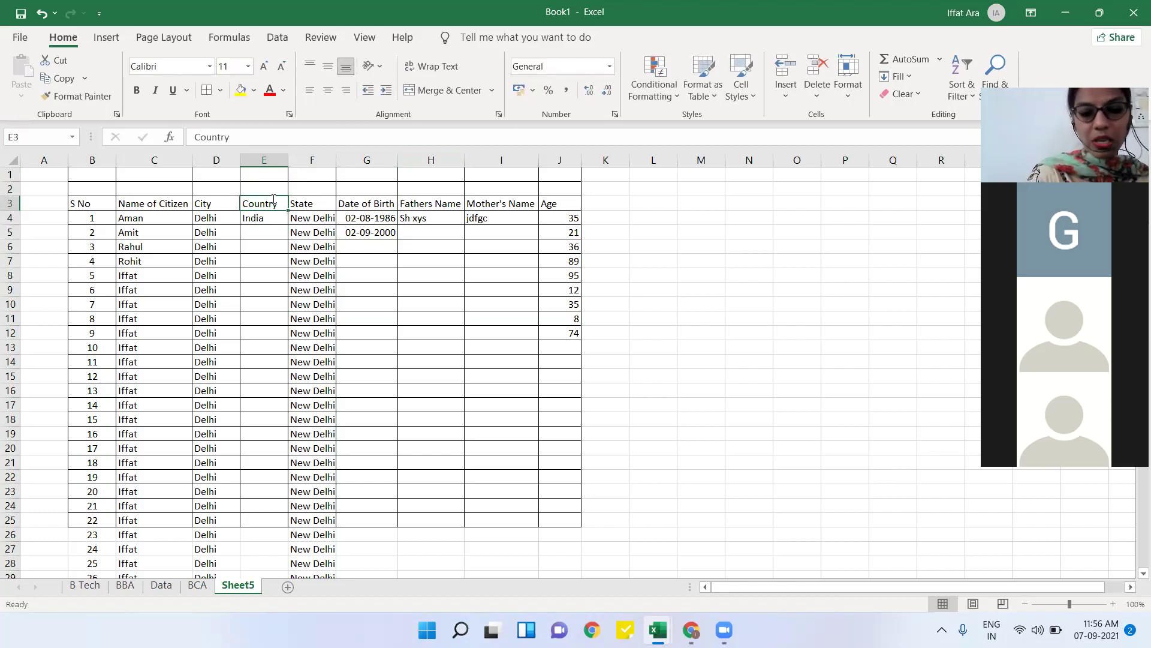
text(Citizenship)
key(Return)
- Change cell E4 to Indian and fill that value down the Citizenship column to row 26
click(265, 277)
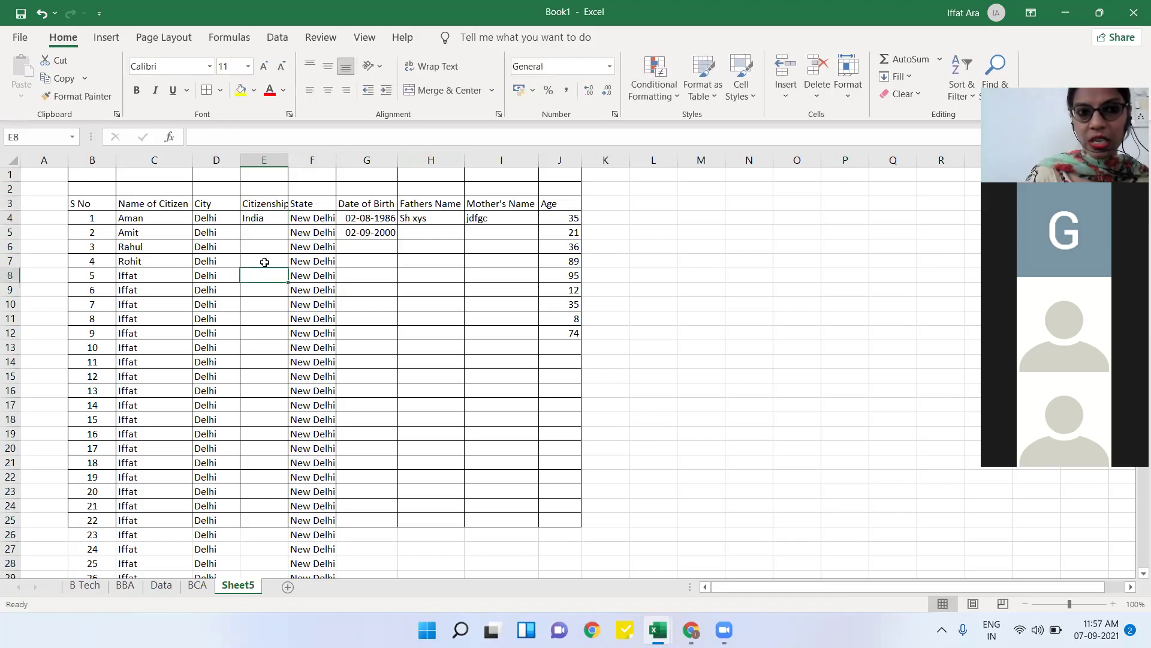
click(265, 219)
double_click(264, 219)
key(Return)
click(264, 219)
drag(289, 225, 305, 539)
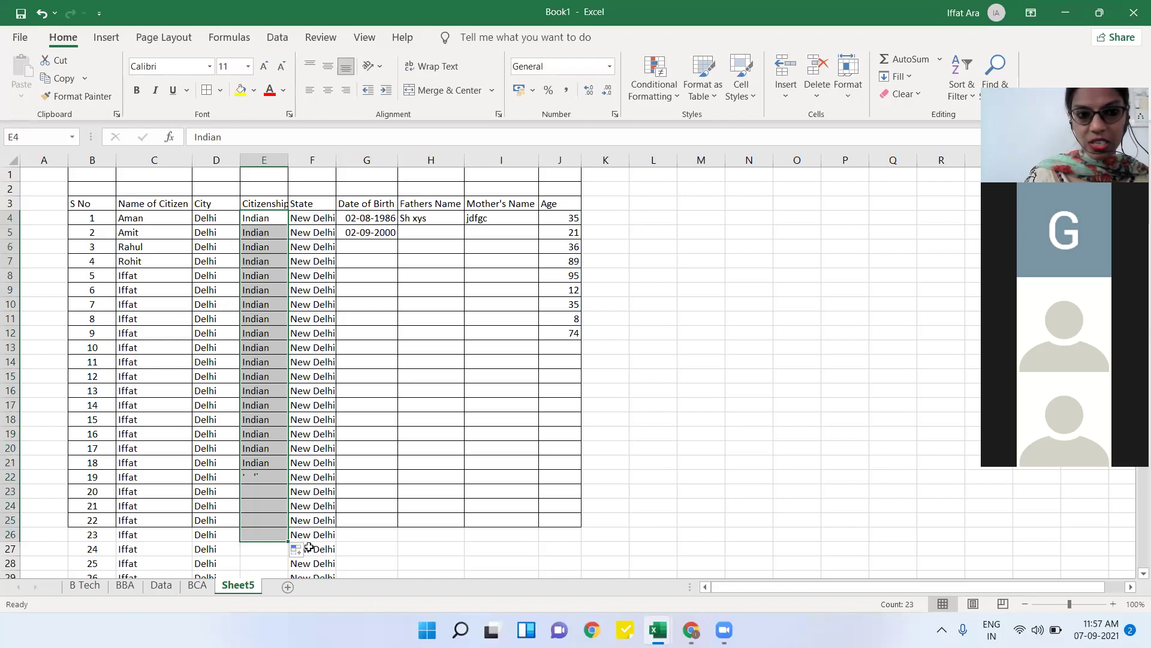
- Enter NRI in cells E28 and E27 of the Citizenship column
click(257, 559)
text(NRI)
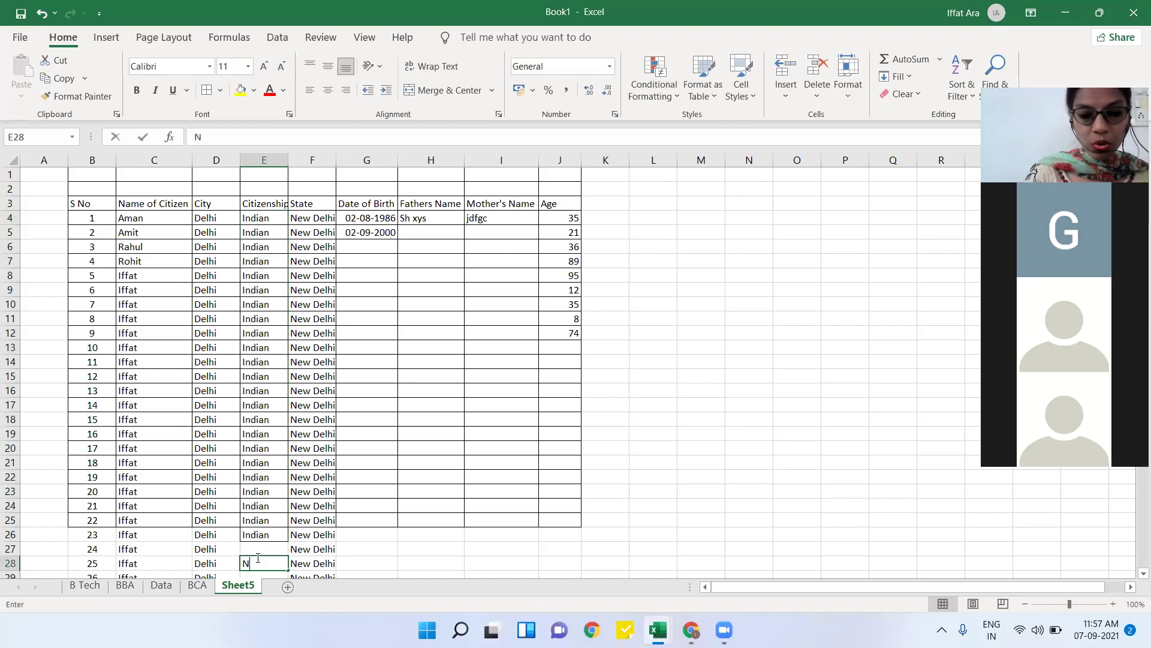
click(258, 558)
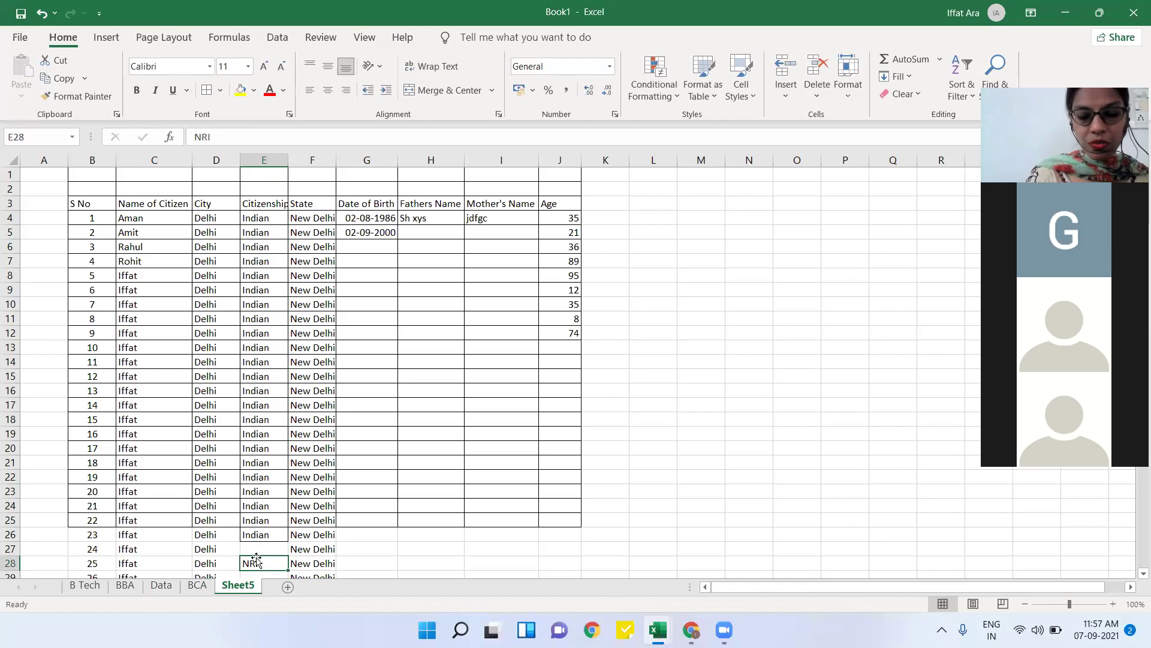
key(Up)
text(NRI)
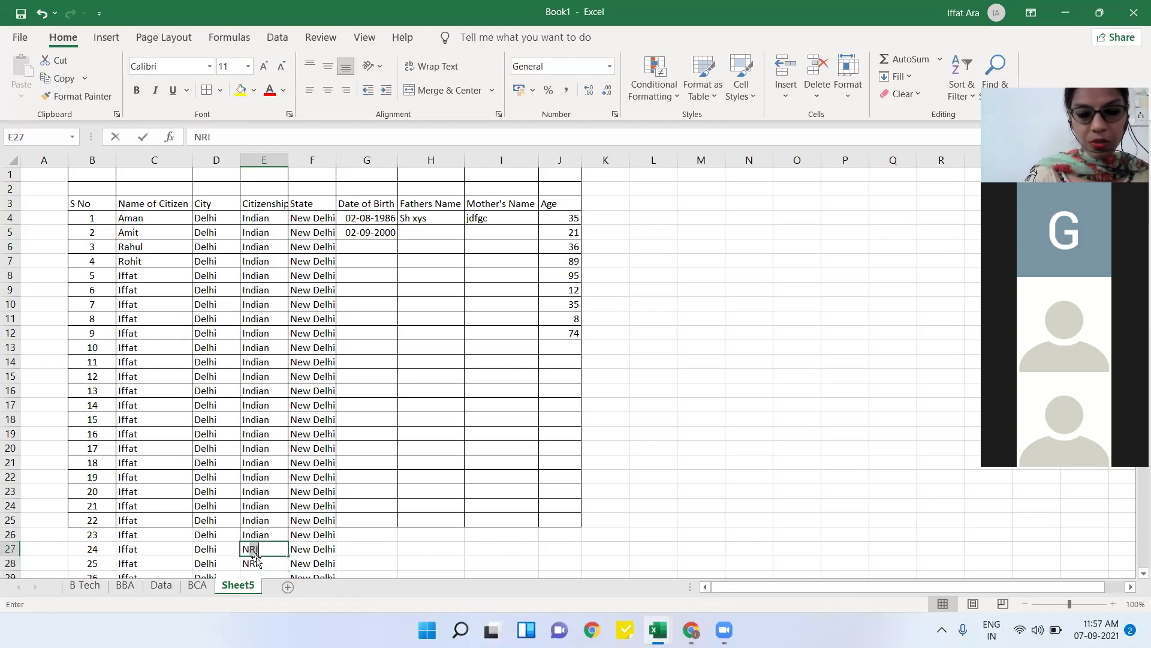
key(Return)
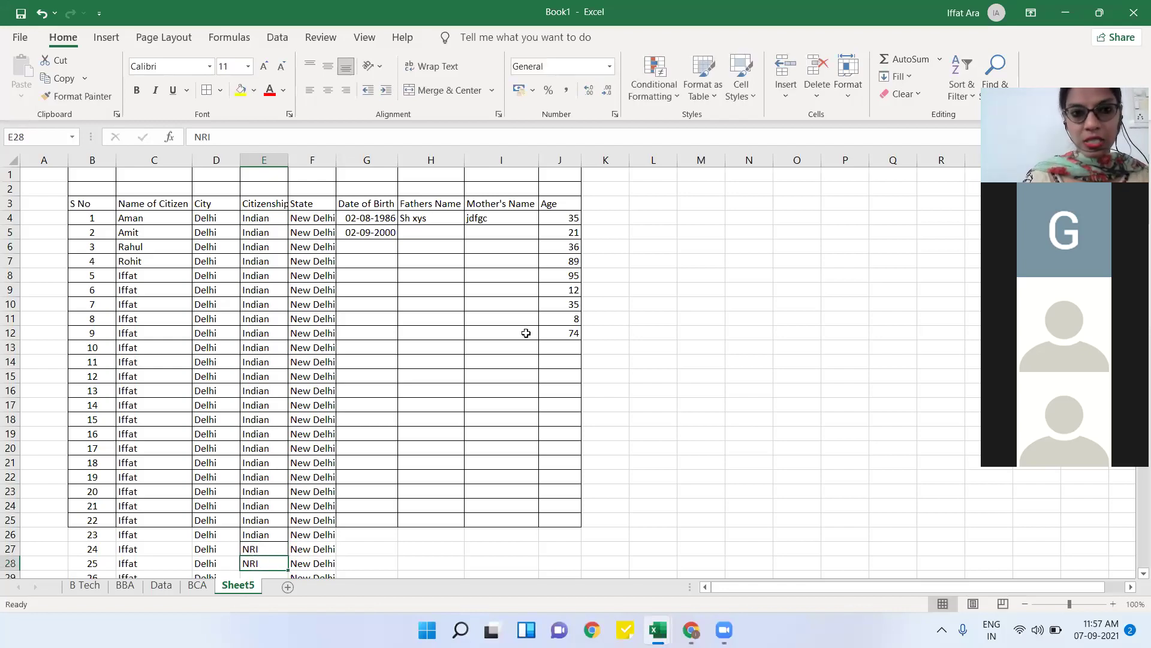
click(424, 278)
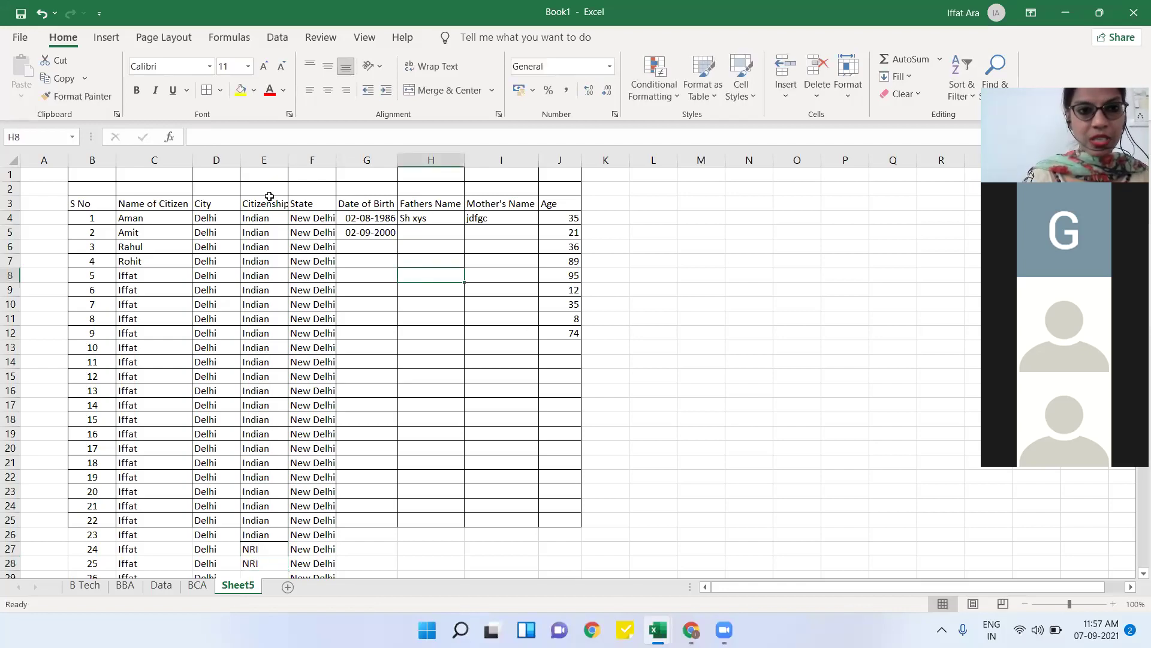
- Insert an empty row at row 9, between the records with S No 5 and 6
click(10, 303)
drag(10, 276, 9, 288)
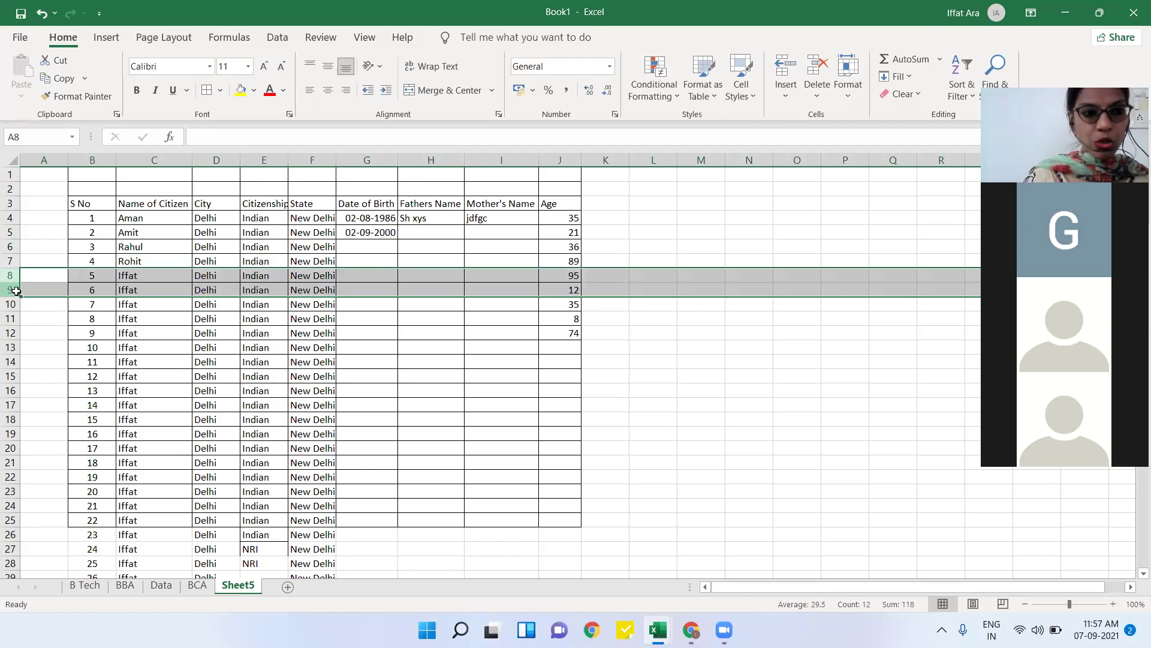
click(11, 289)
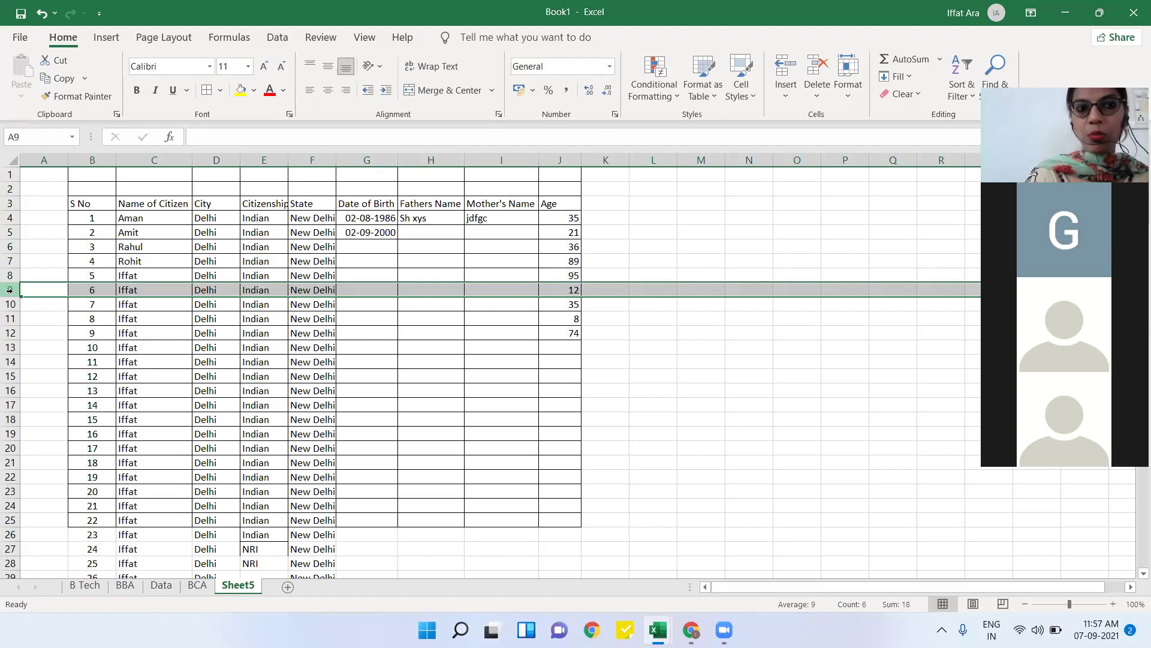
right_click(9, 290)
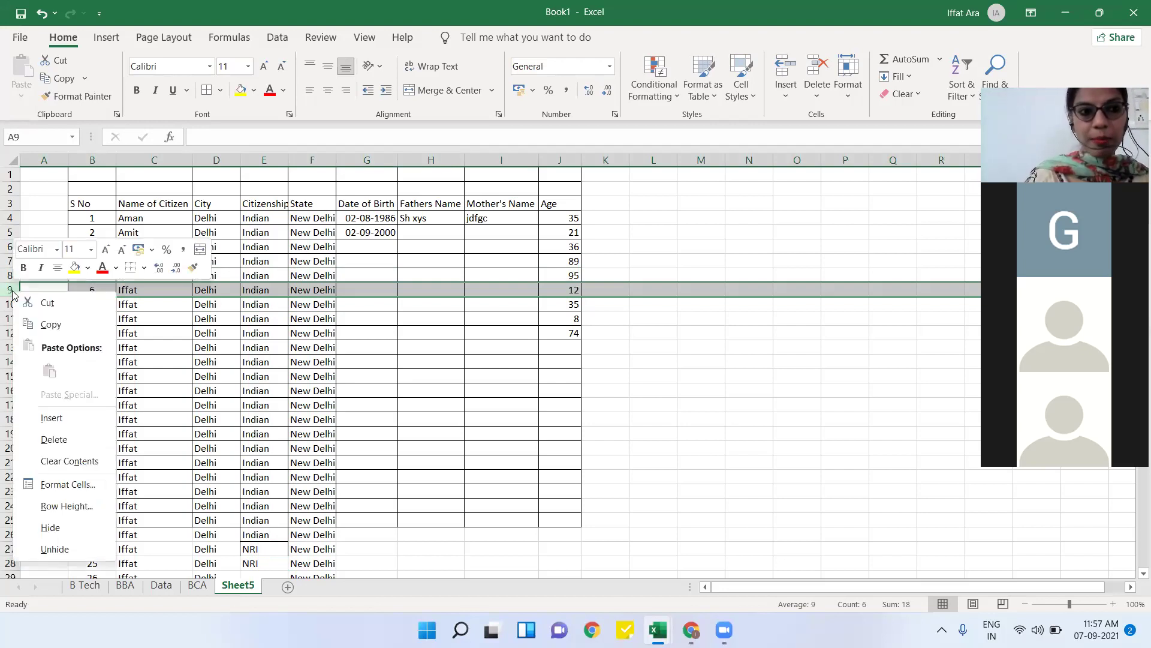
click(49, 410)
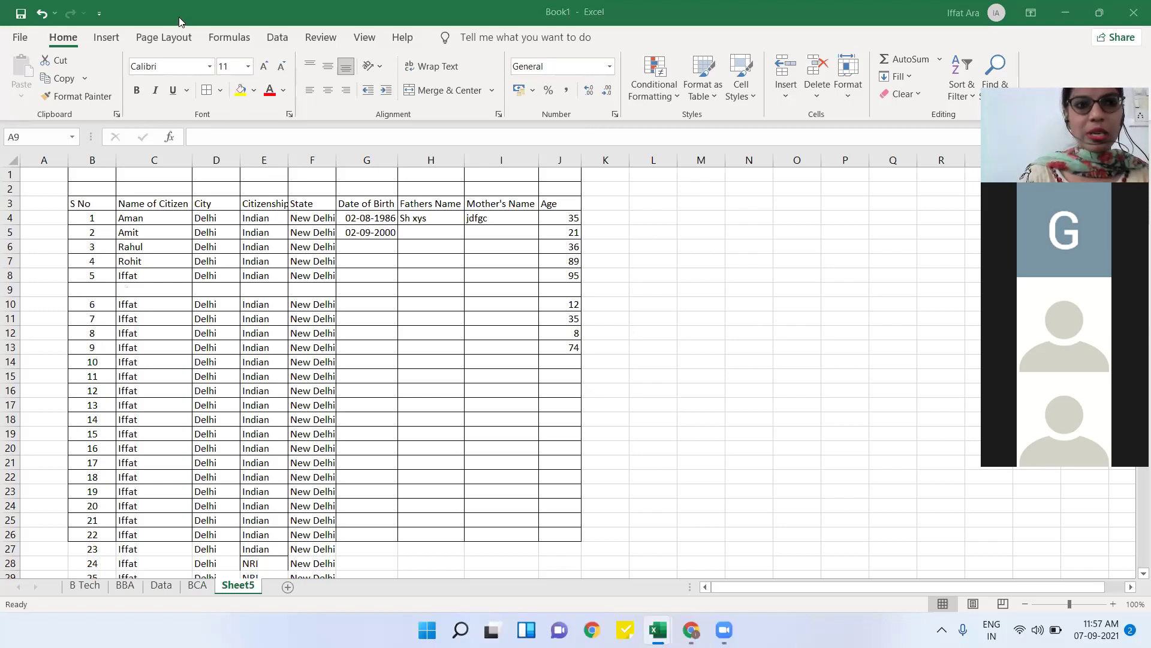
key(F4)
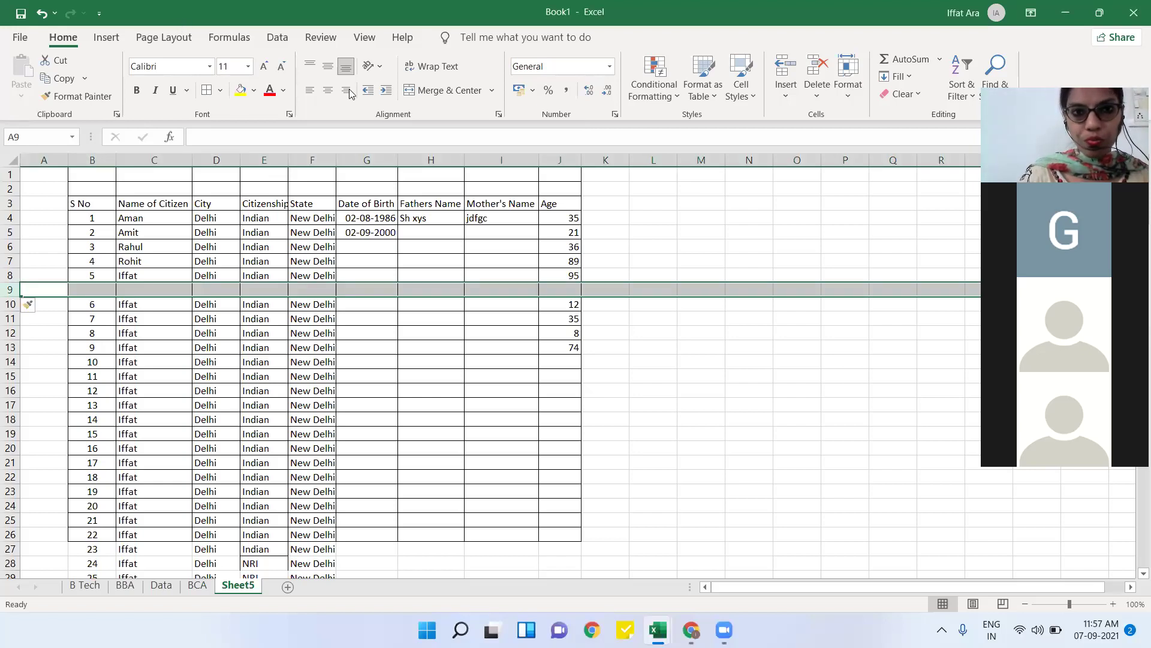
- Turn the worksheet gridlines off, back on and off again, leaving them hidden
click(370, 40)
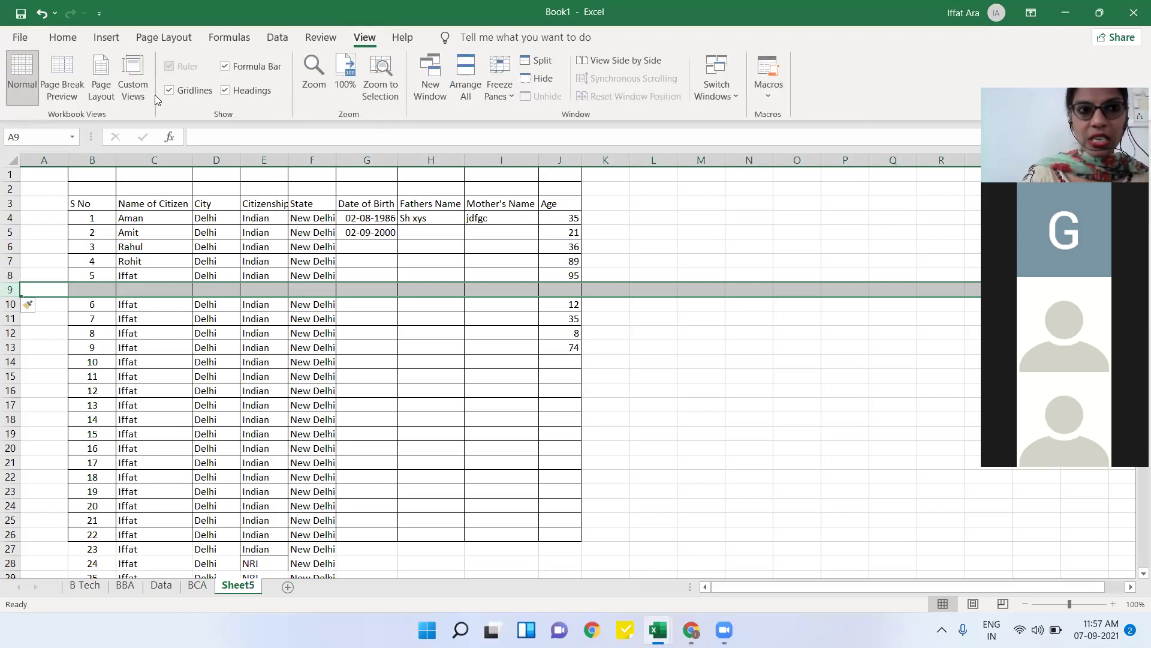
click(170, 91)
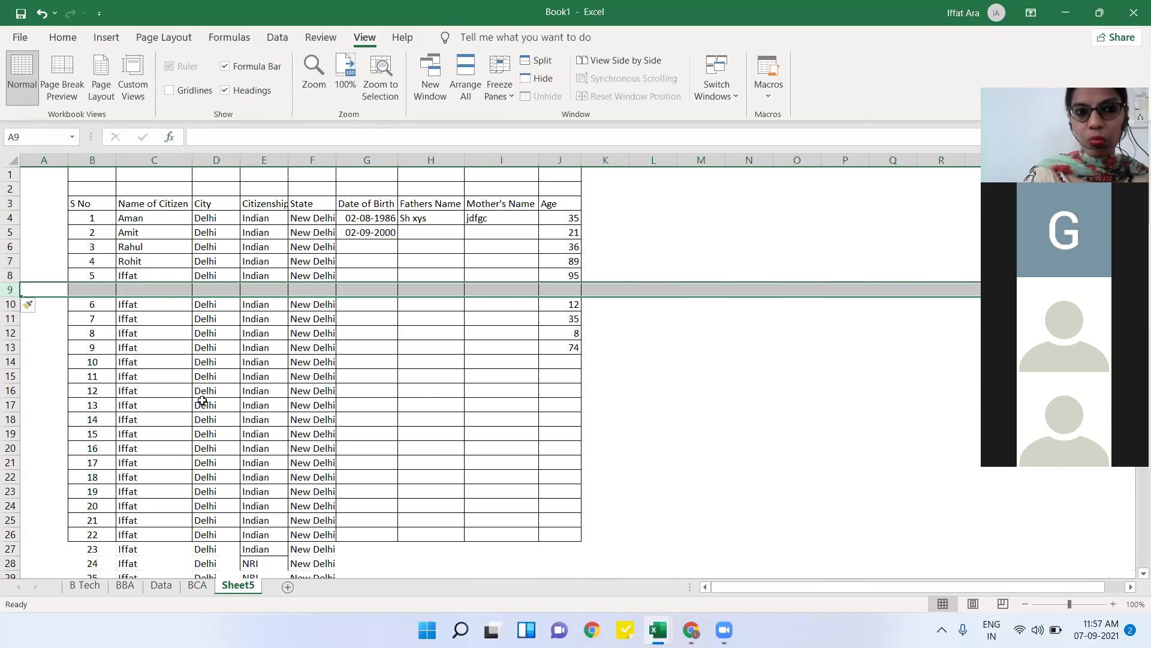
click(380, 415)
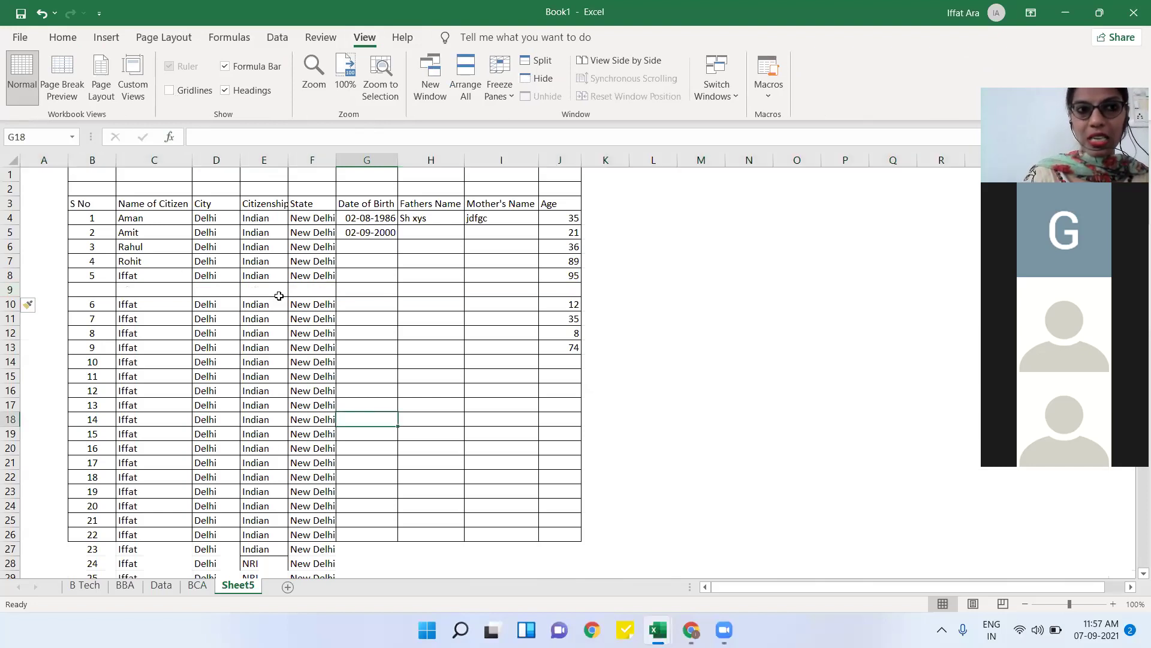
click(172, 95)
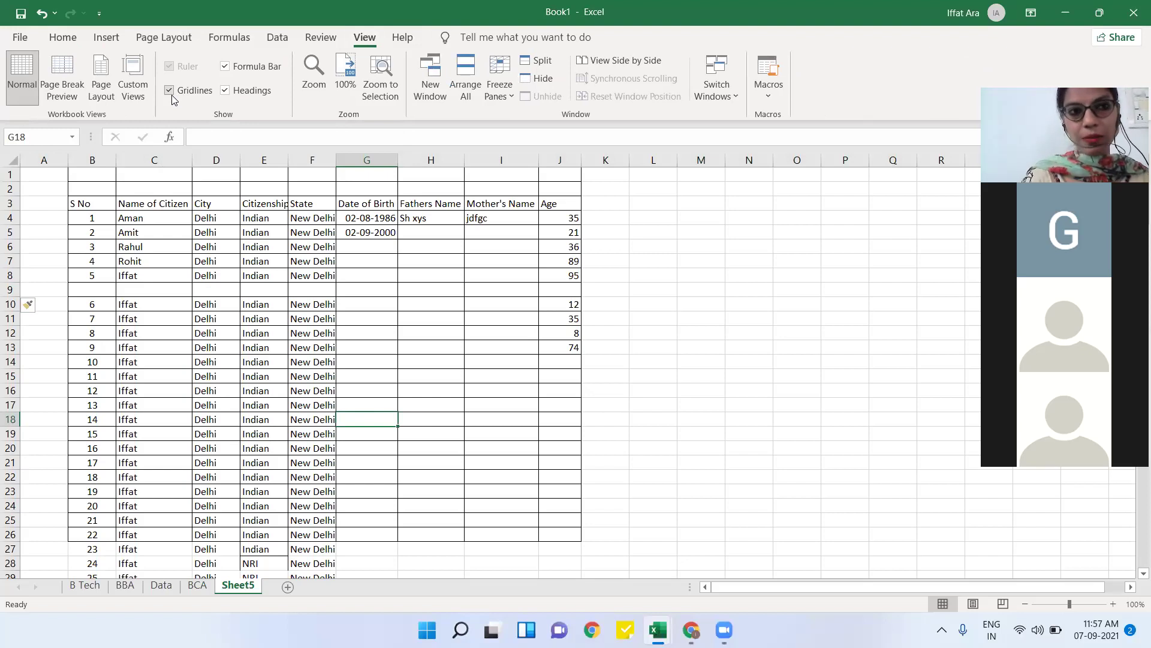
click(172, 95)
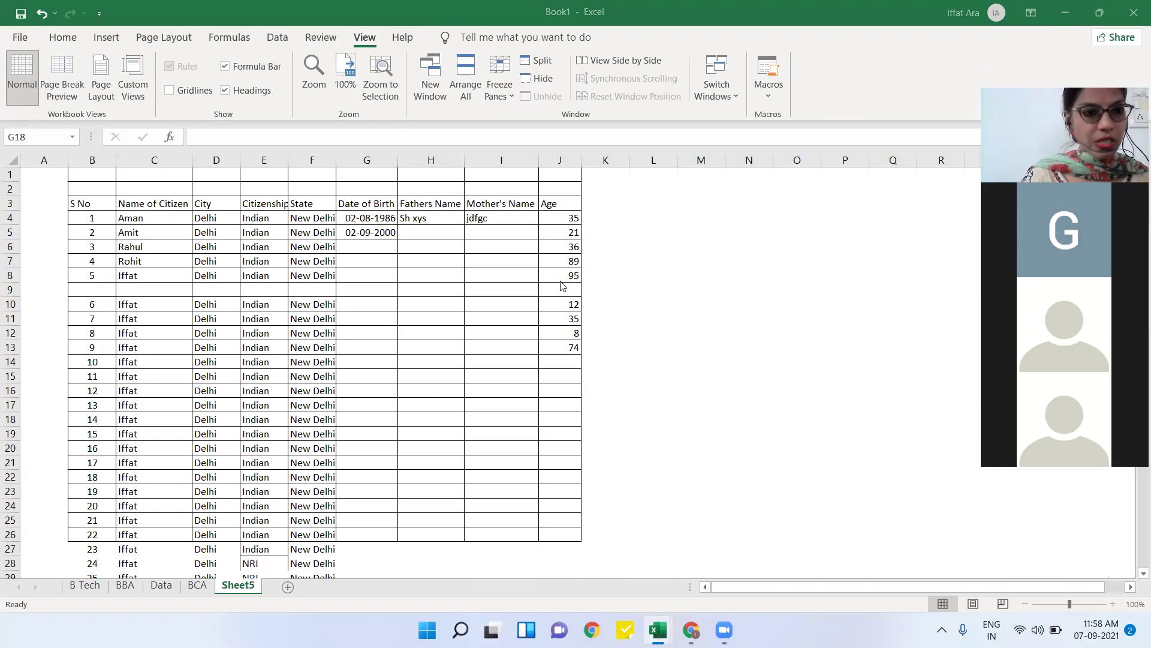
- Delete the empty row 9 between the records with S No 5 and 6
click(7, 277)
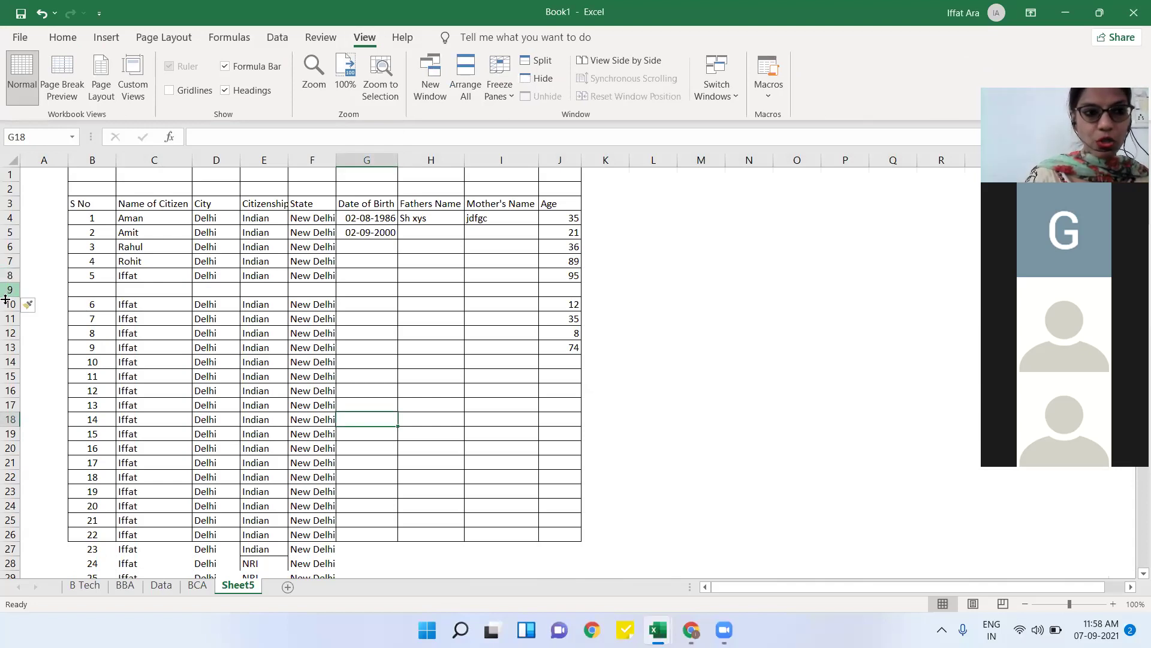
click(10, 290)
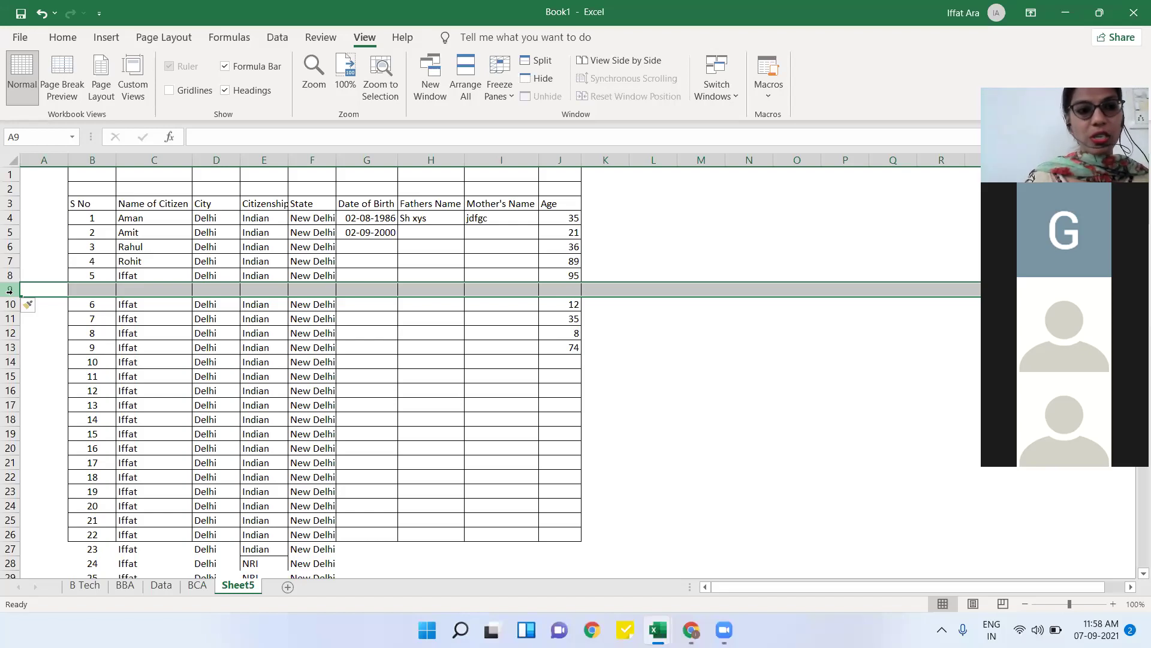
right_click(10, 291)
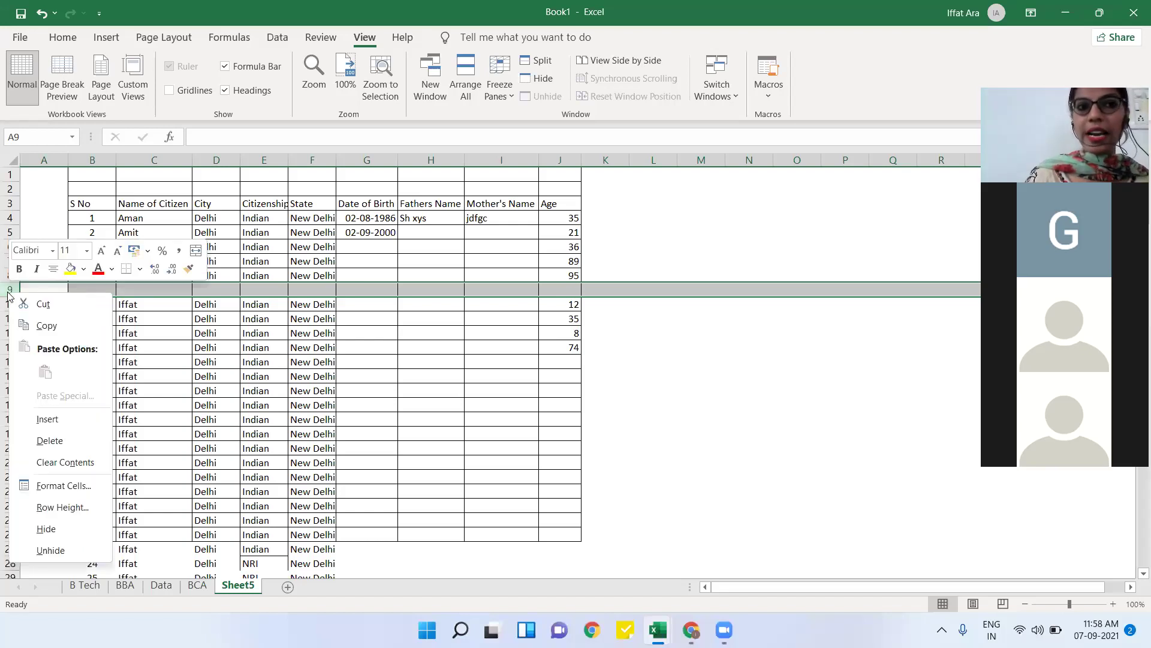
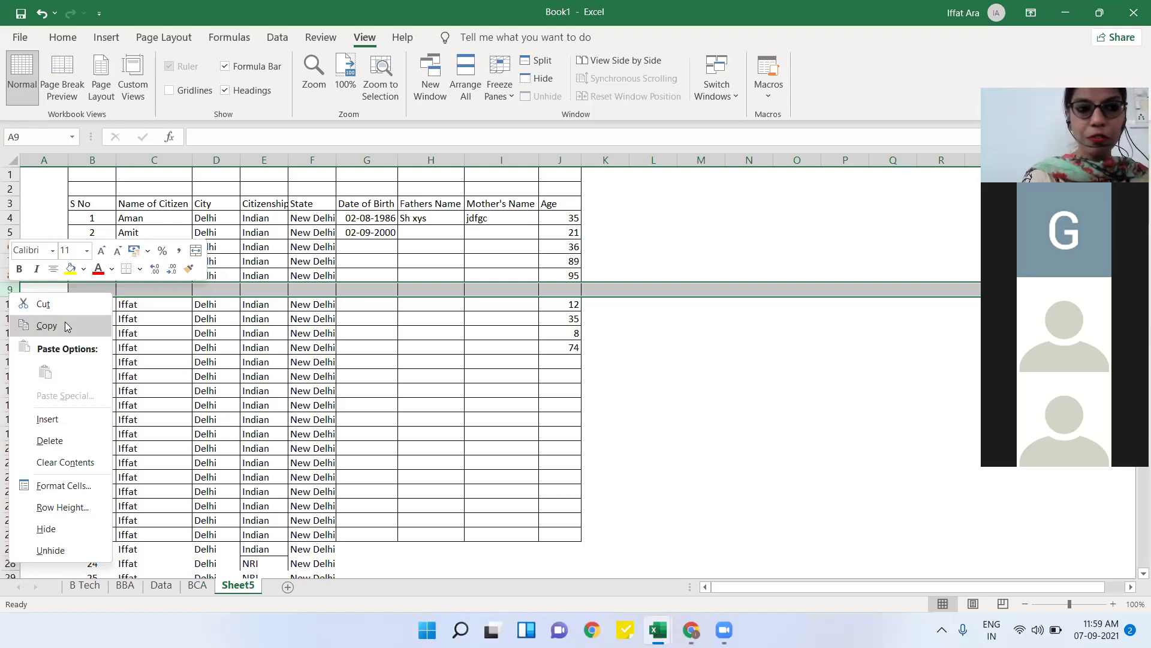
click(102, 324)
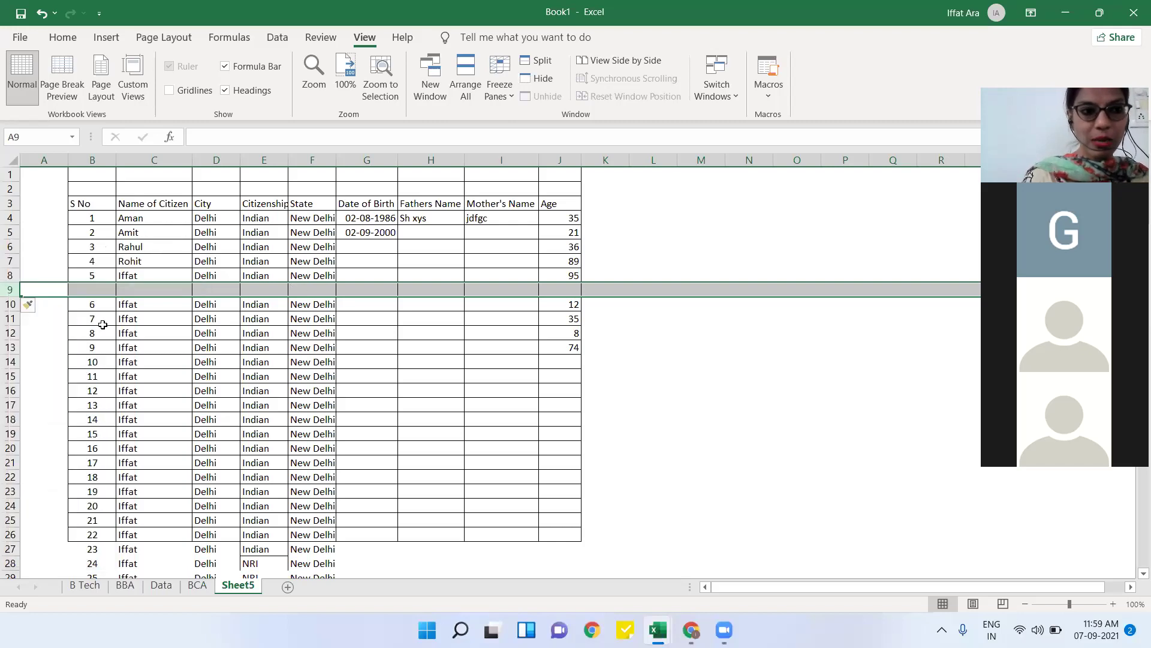
right_click(9, 290)
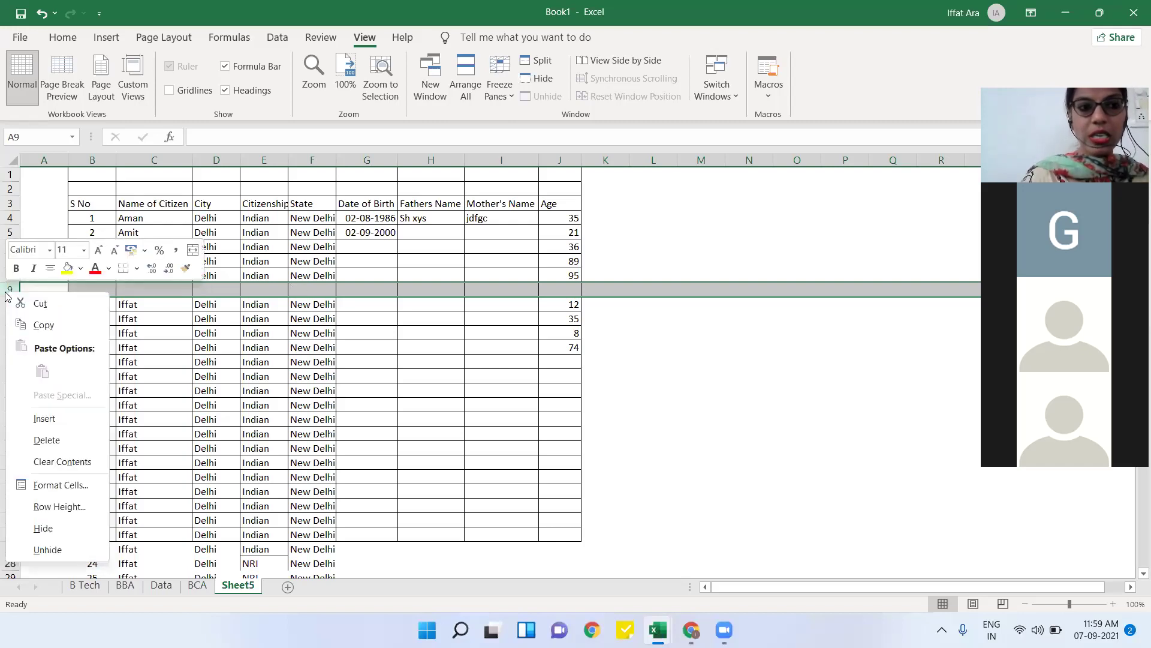
click(49, 441)
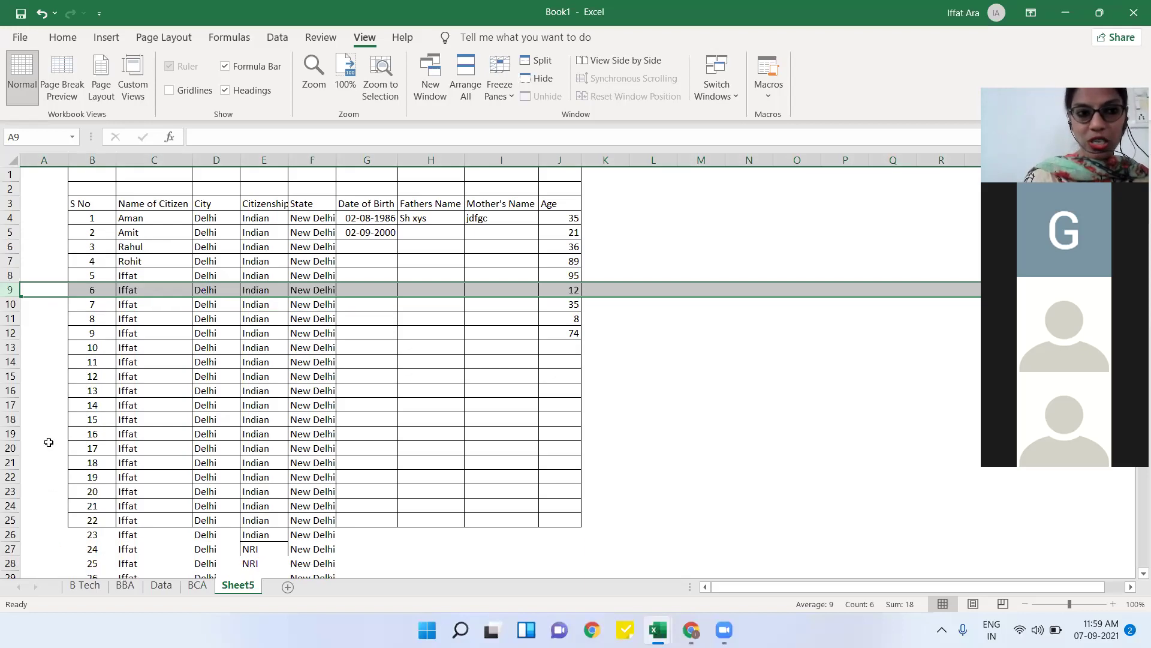
- Insert empty rows at row 9, above S No 6, and at row 19, above S No 15
right_click(3, 292)
click(34, 425)
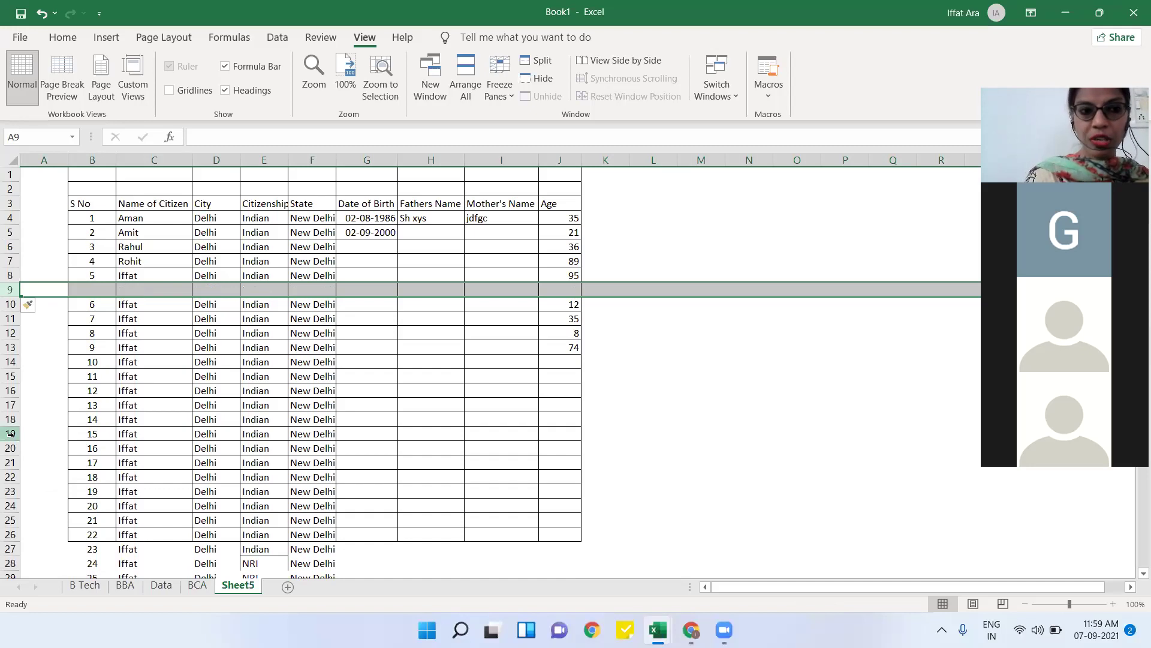
click(11, 433)
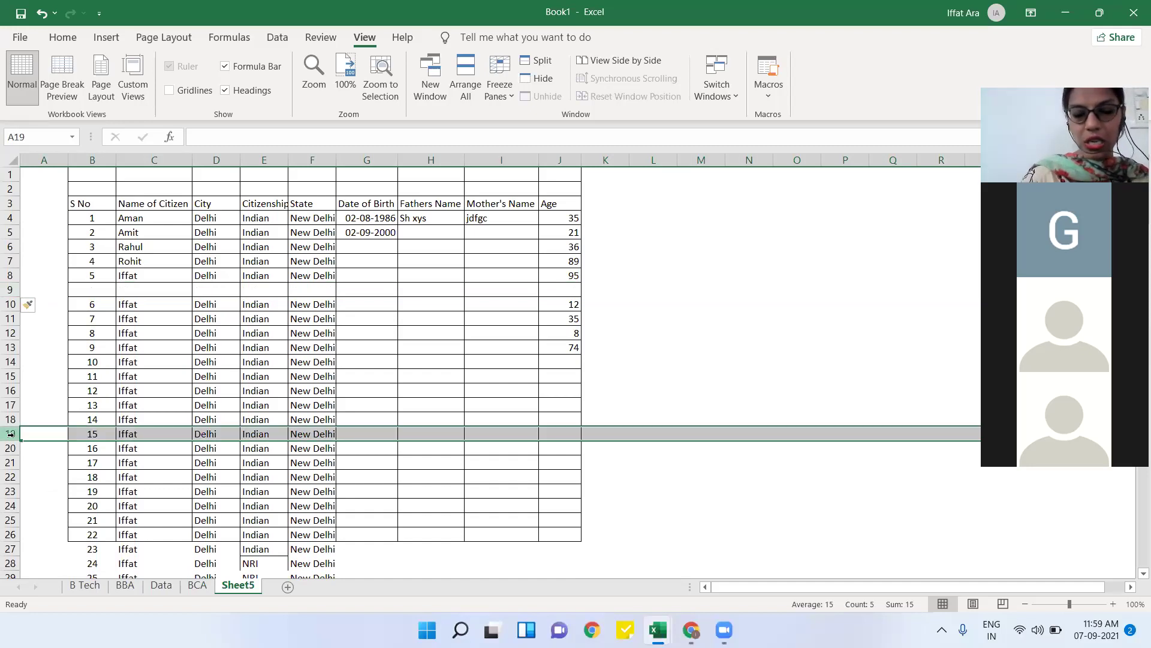
right_click(11, 433)
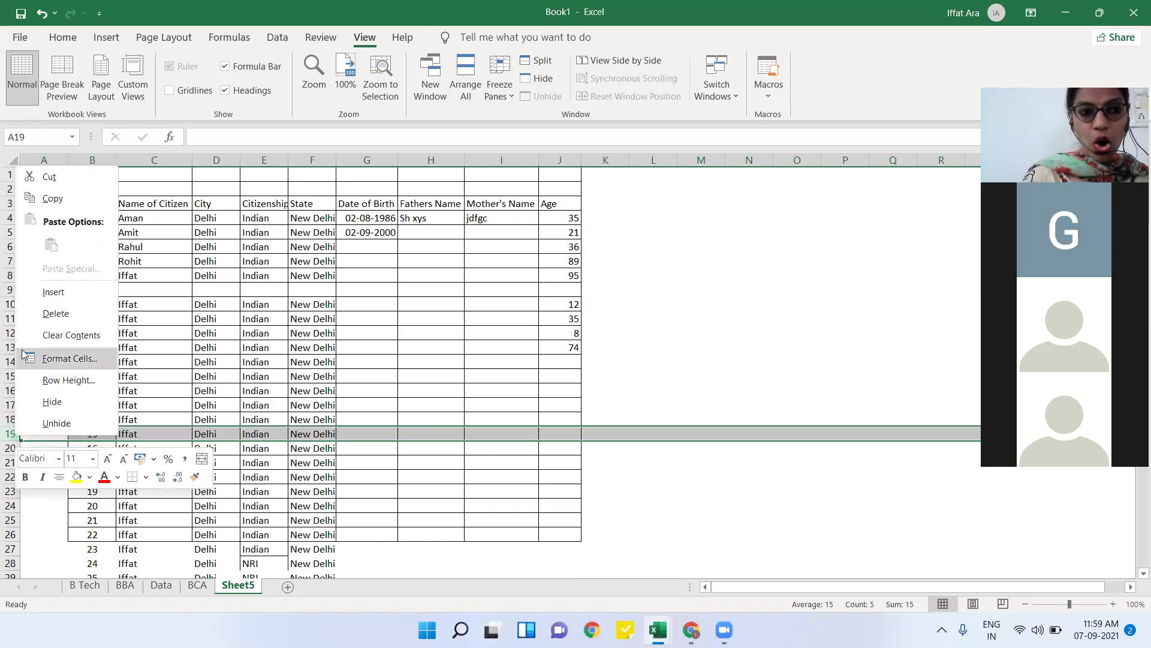
click(33, 297)
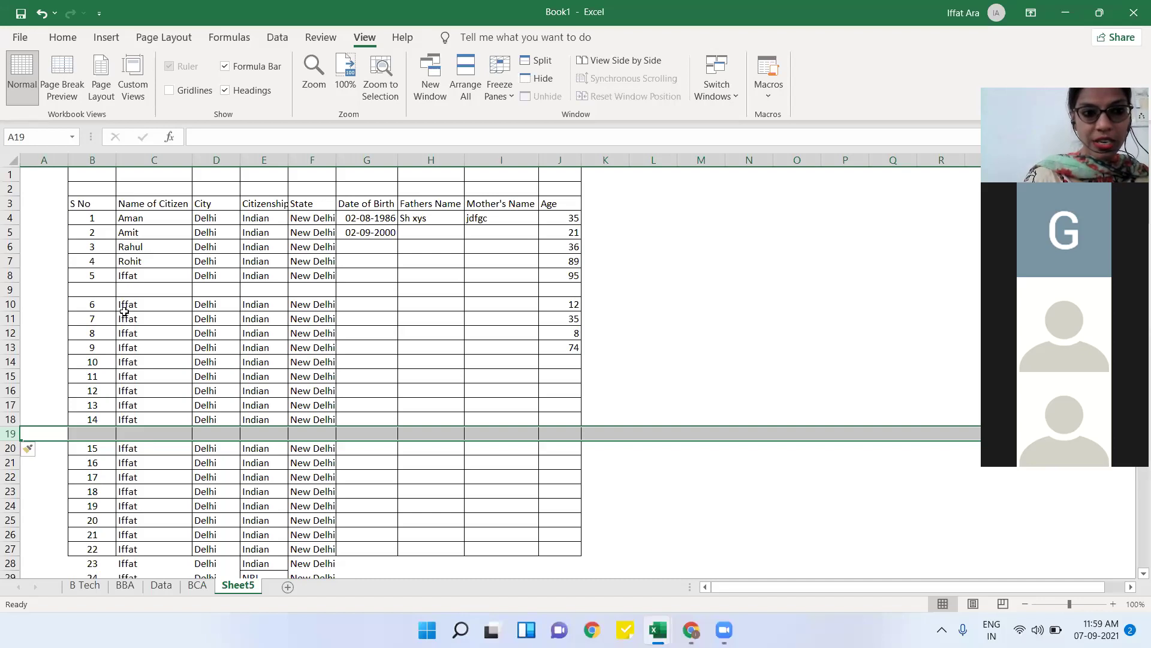
- Copy the S No 6 record in row 10 into the empty row 19, above S No 15, and end copy mode
click(10, 304)
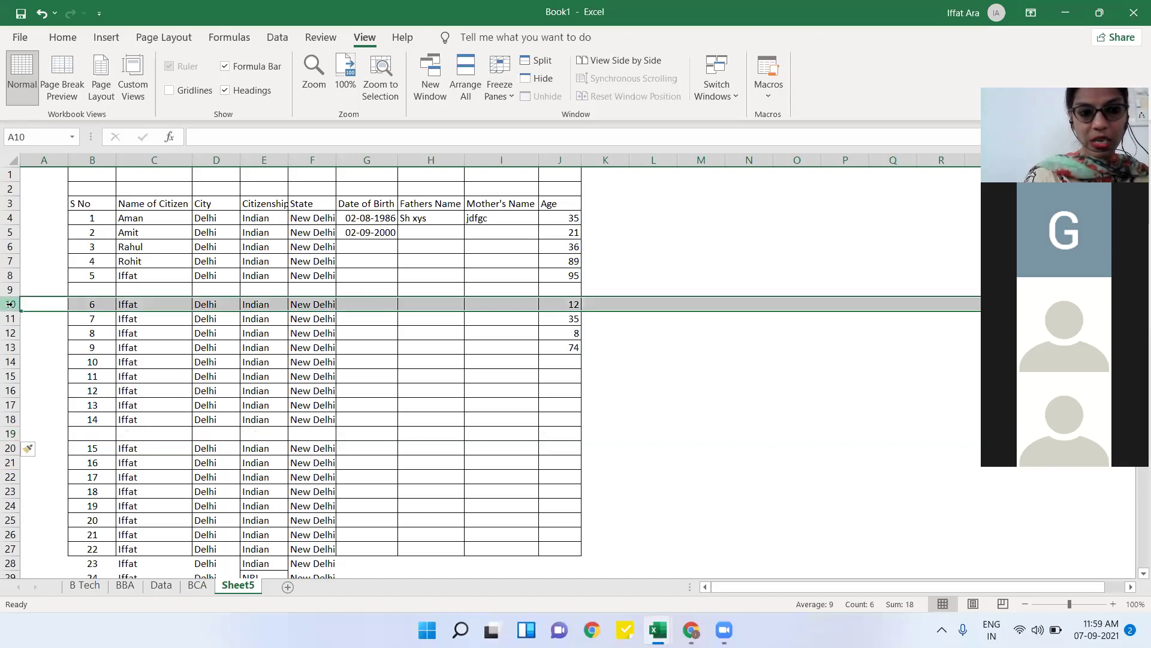
key(ctrl+c)
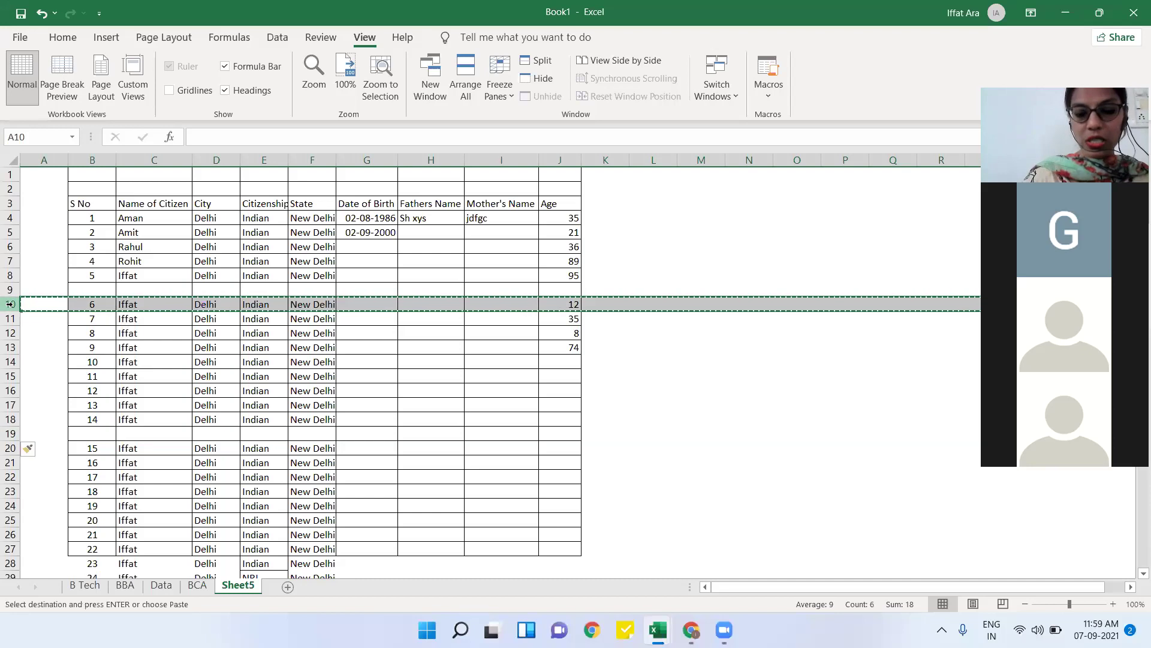
right_click(11, 304)
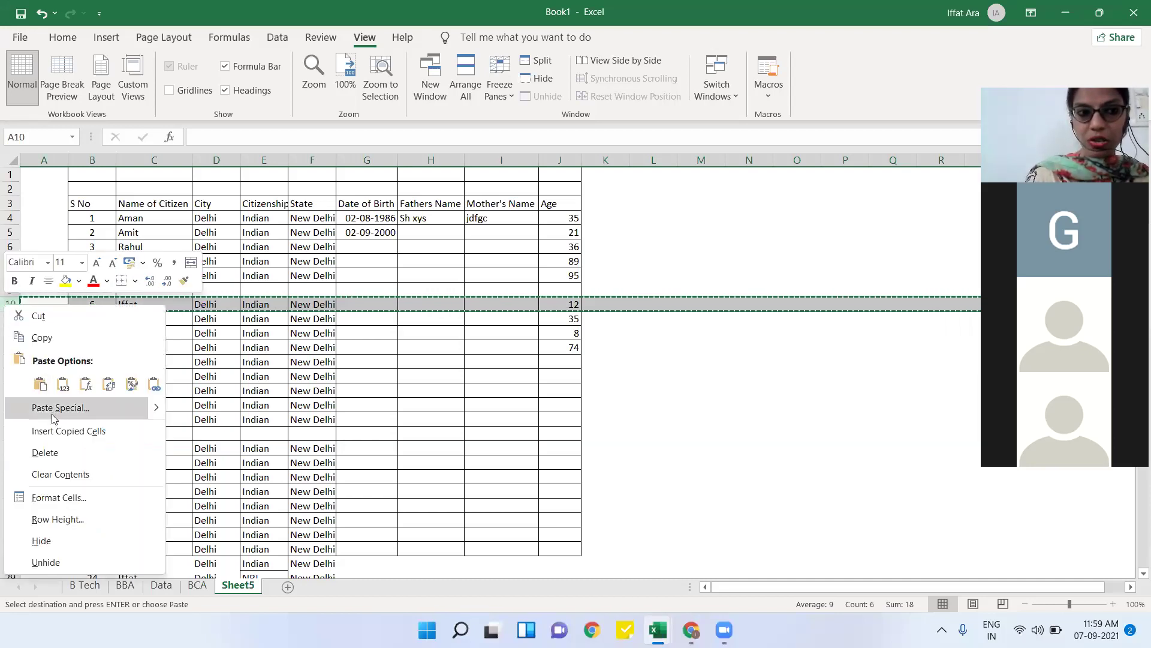
click(49, 333)
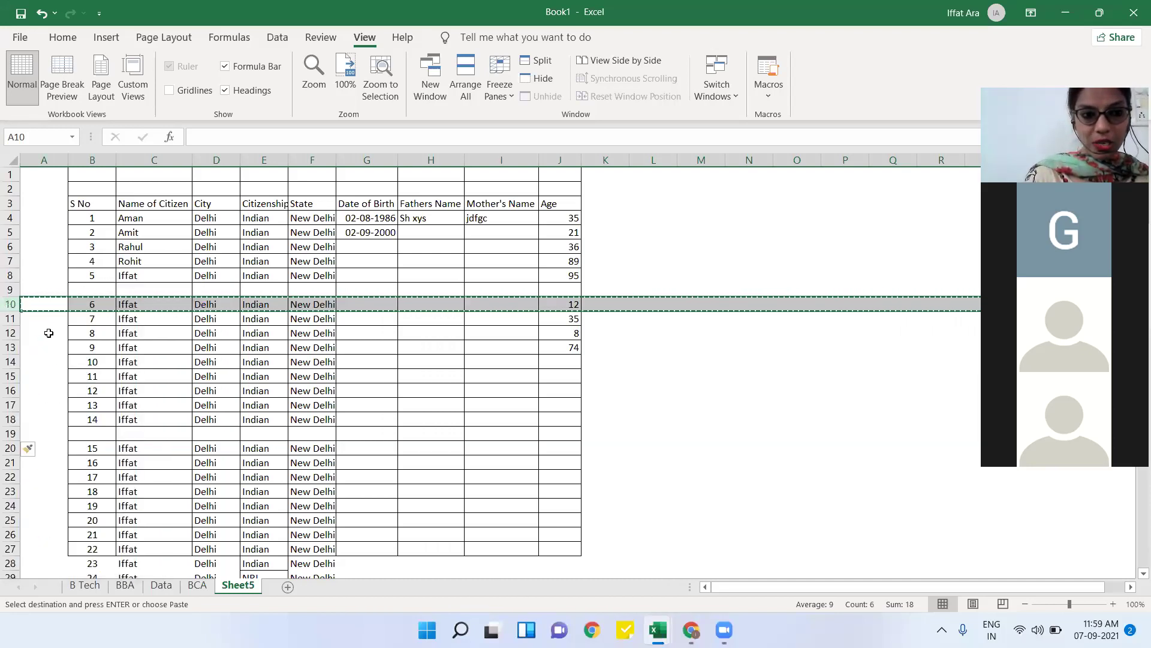
click(12, 432)
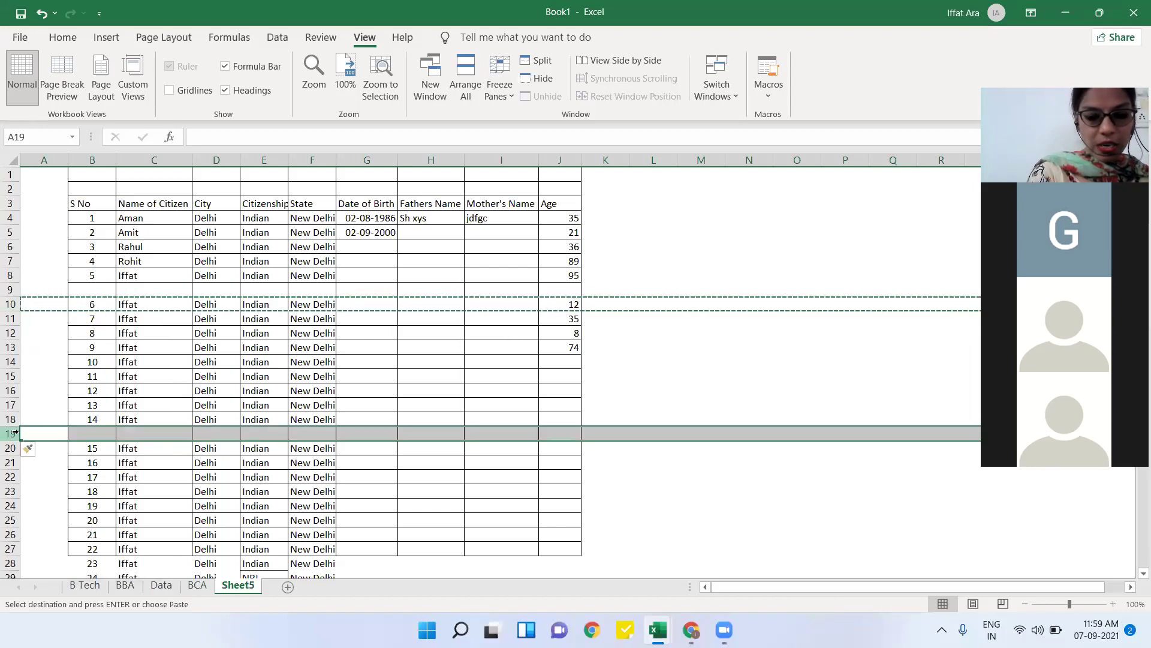
key(ctrl+v)
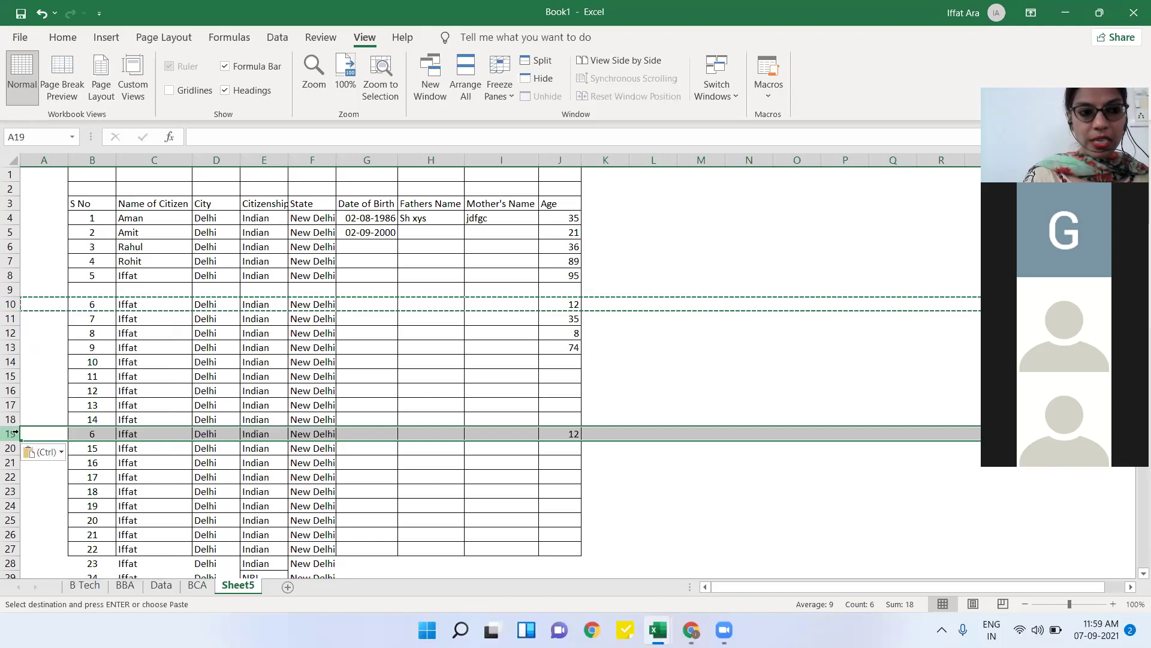
right_click(18, 433)
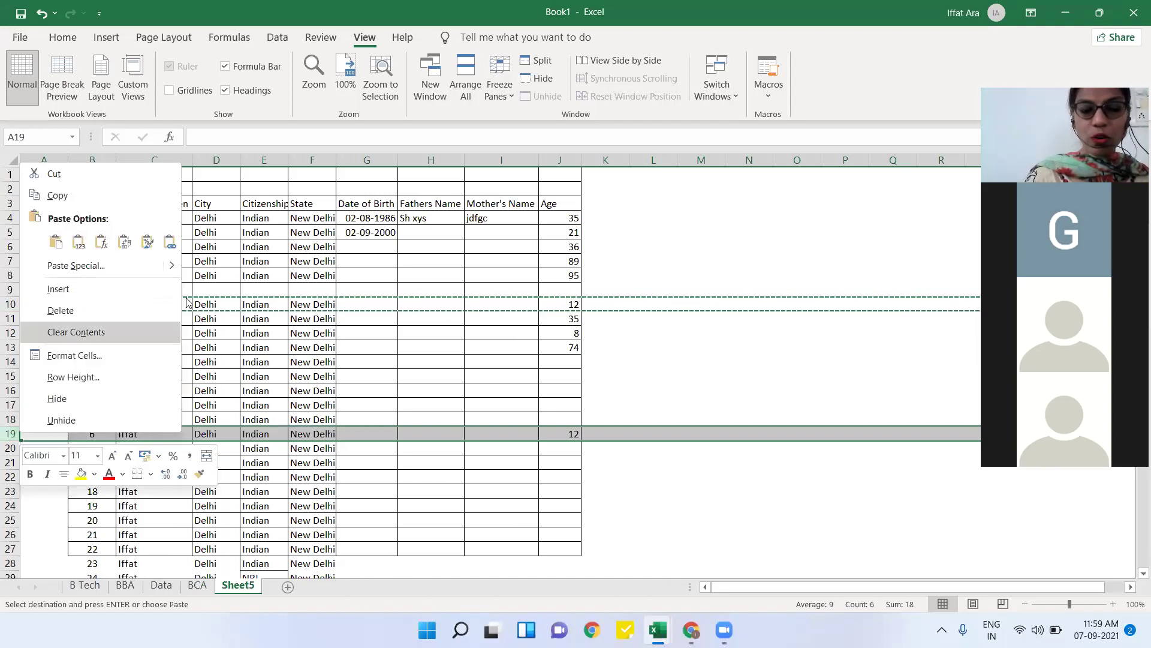
key(Escape)
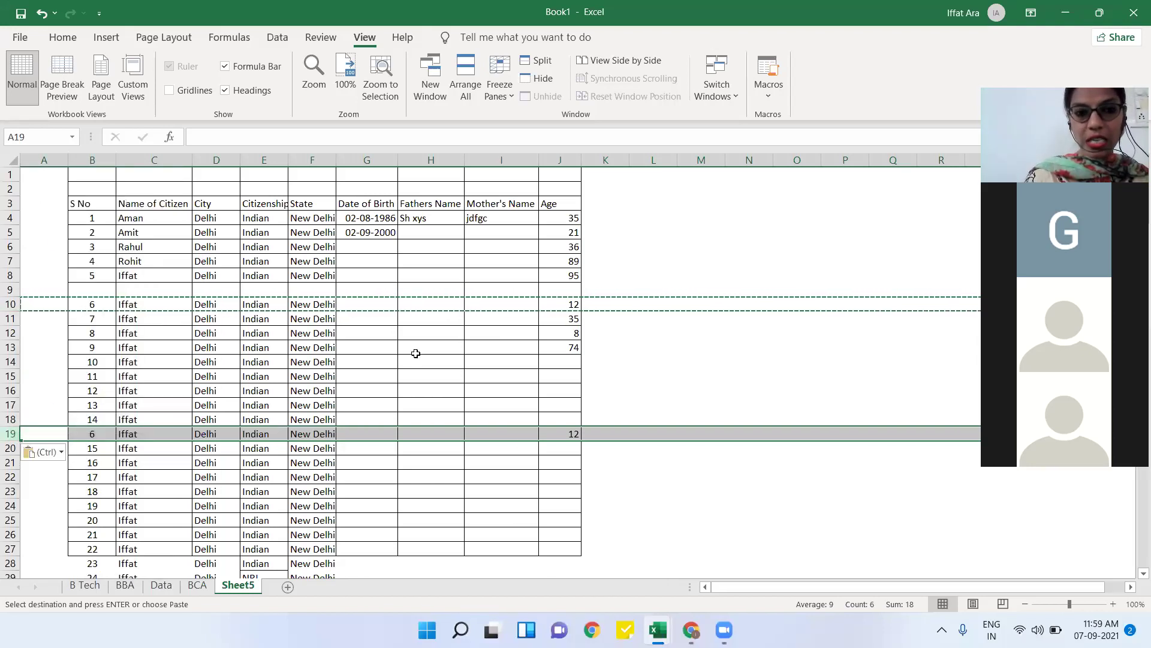
click(416, 354)
key(Escape)
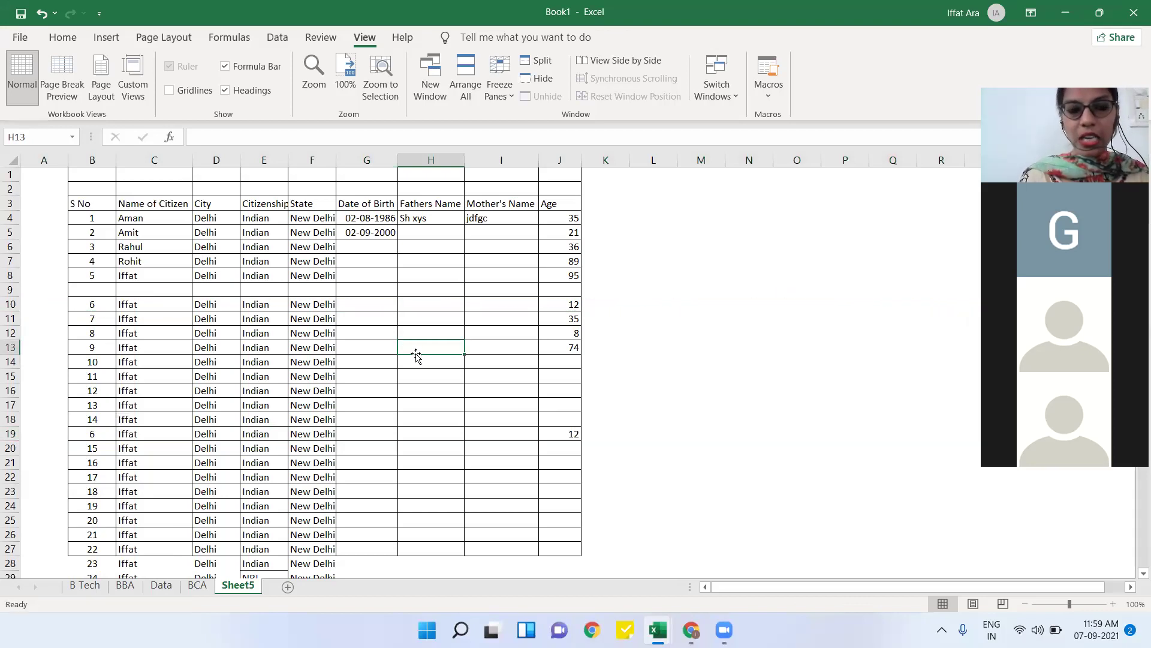
click(245, 351)
click(67, 337)
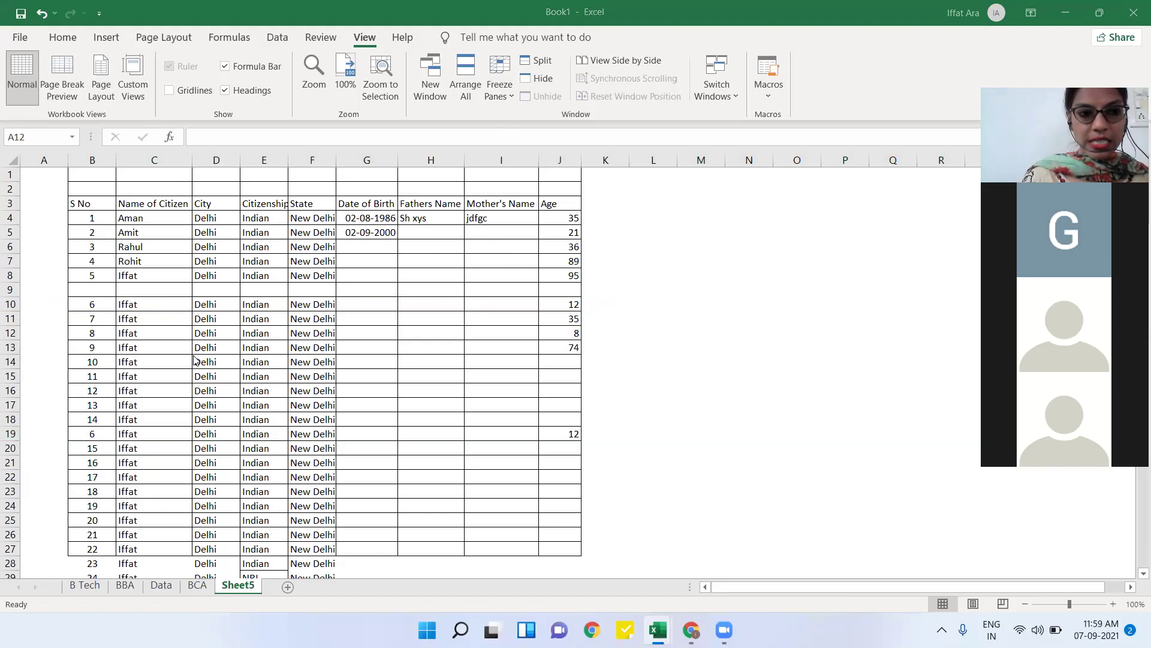
click(143, 280)
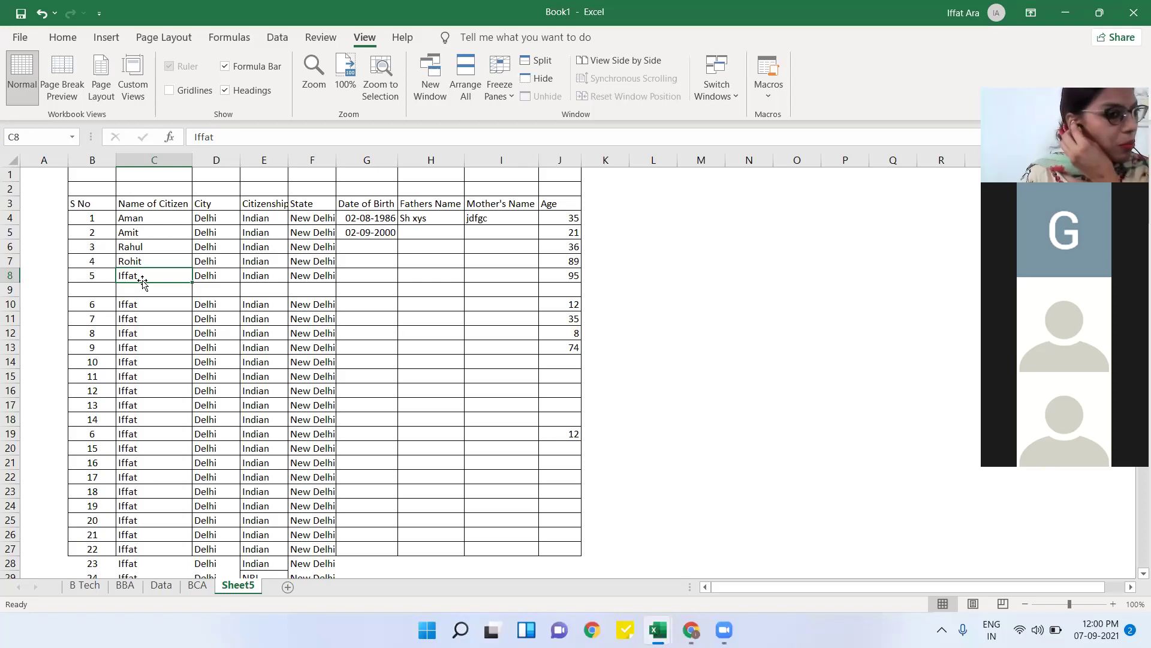
click(130, 292)
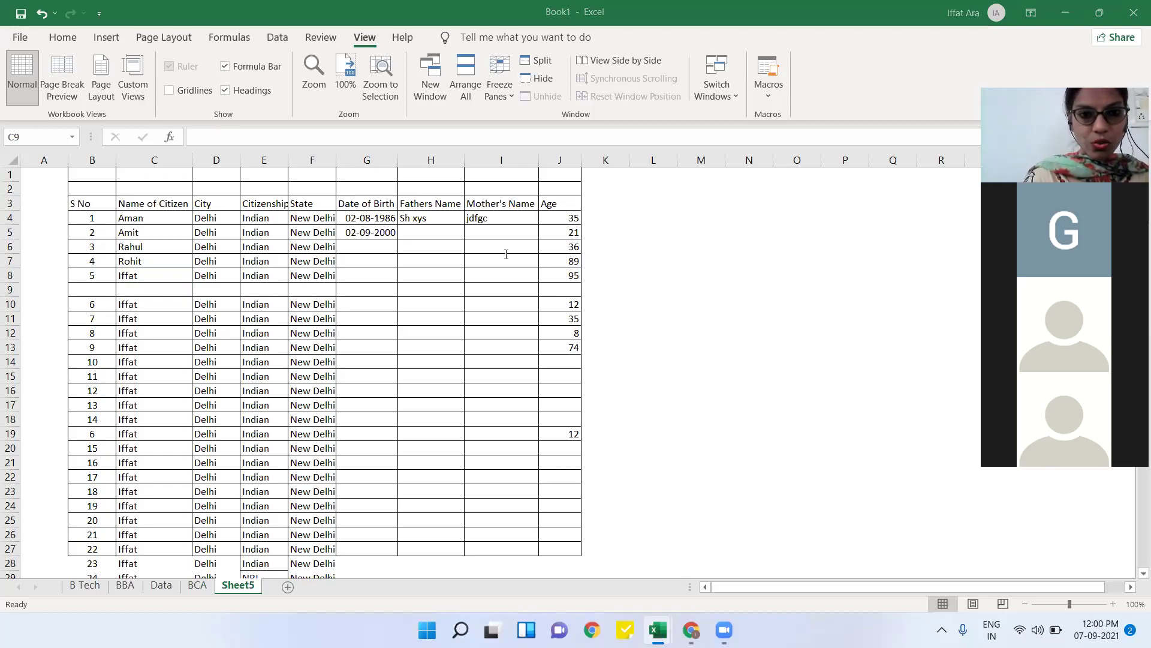
click(376, 309)
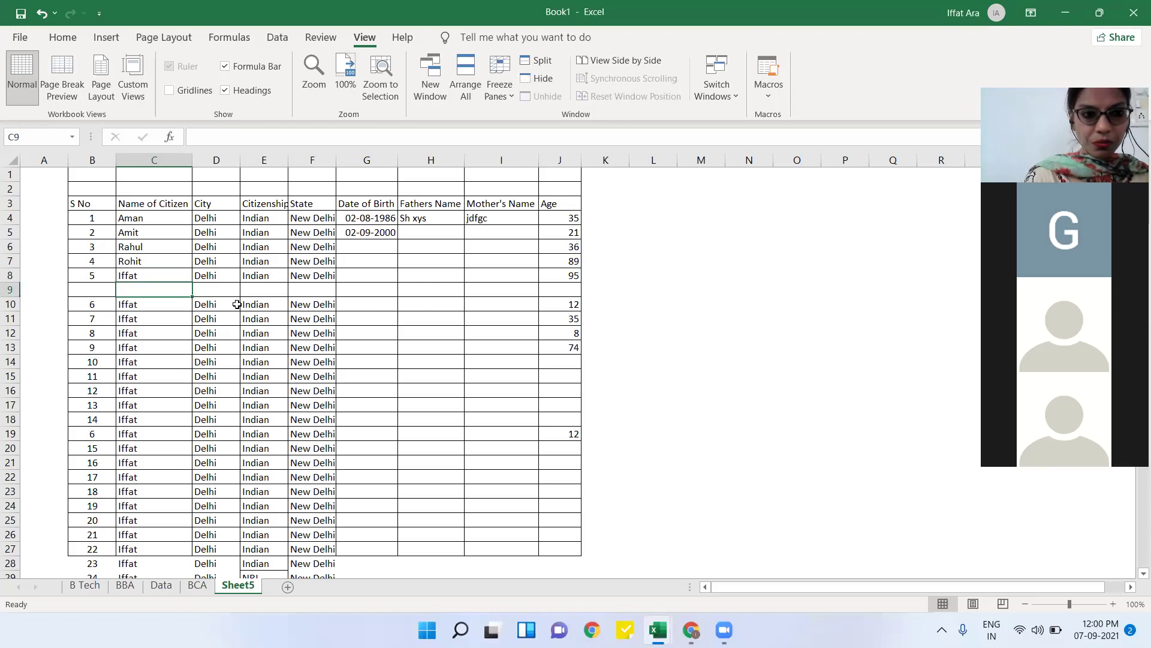
click(157, 311)
click(156, 305)
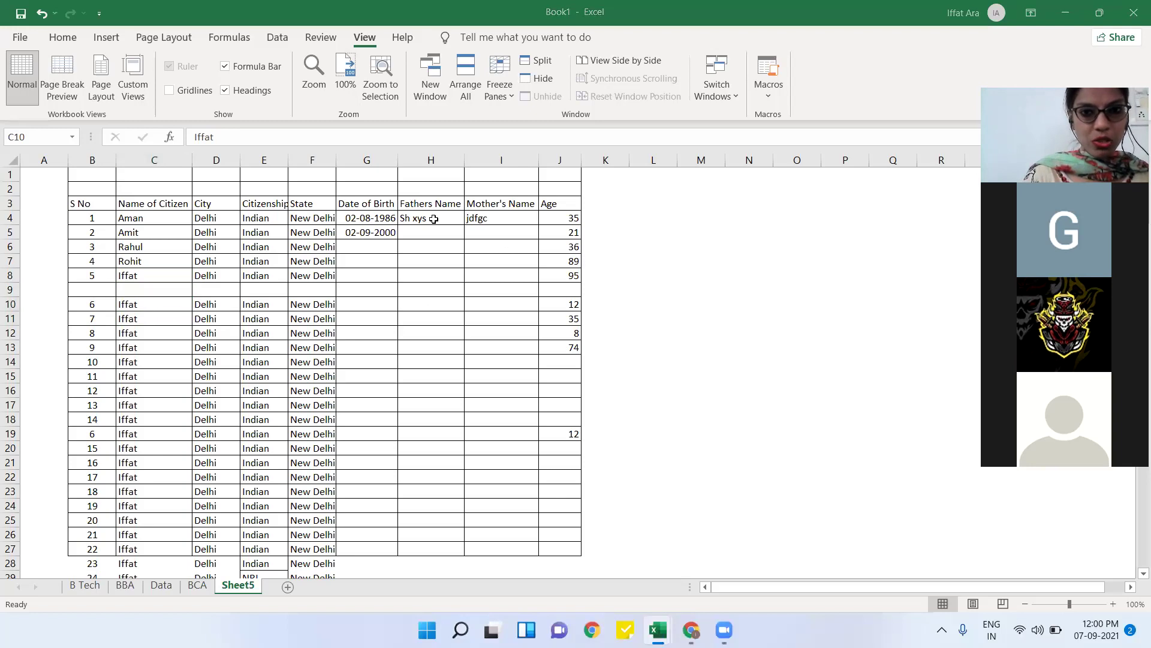
- Delete the empty row 9 between the records with S No 5 and 6
click(169, 298)
right_click(5, 290)
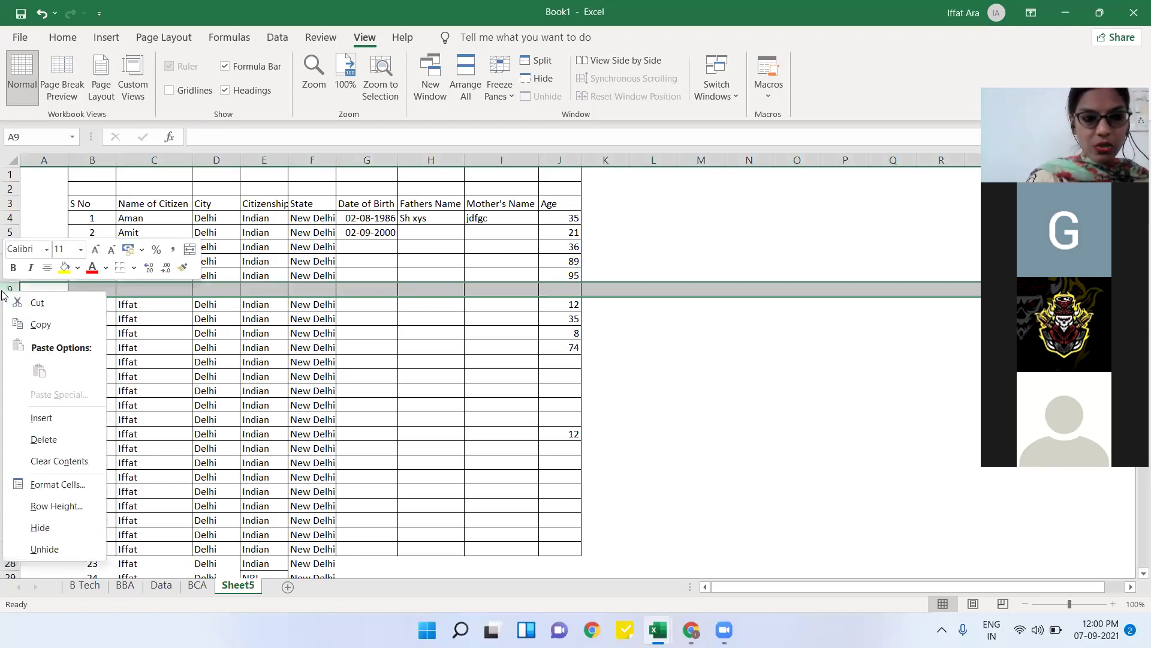
click(54, 439)
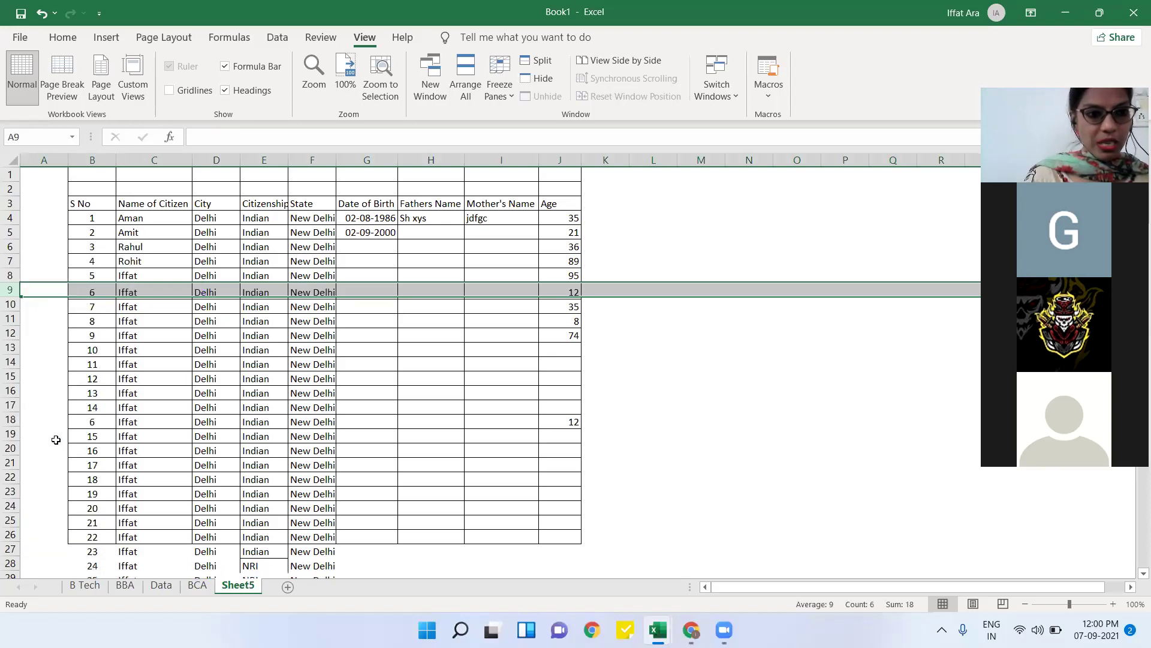
- Replace the Name of Citizen entry for S No 6 in row 9 with "ydvnrtnt"
click(148, 292)
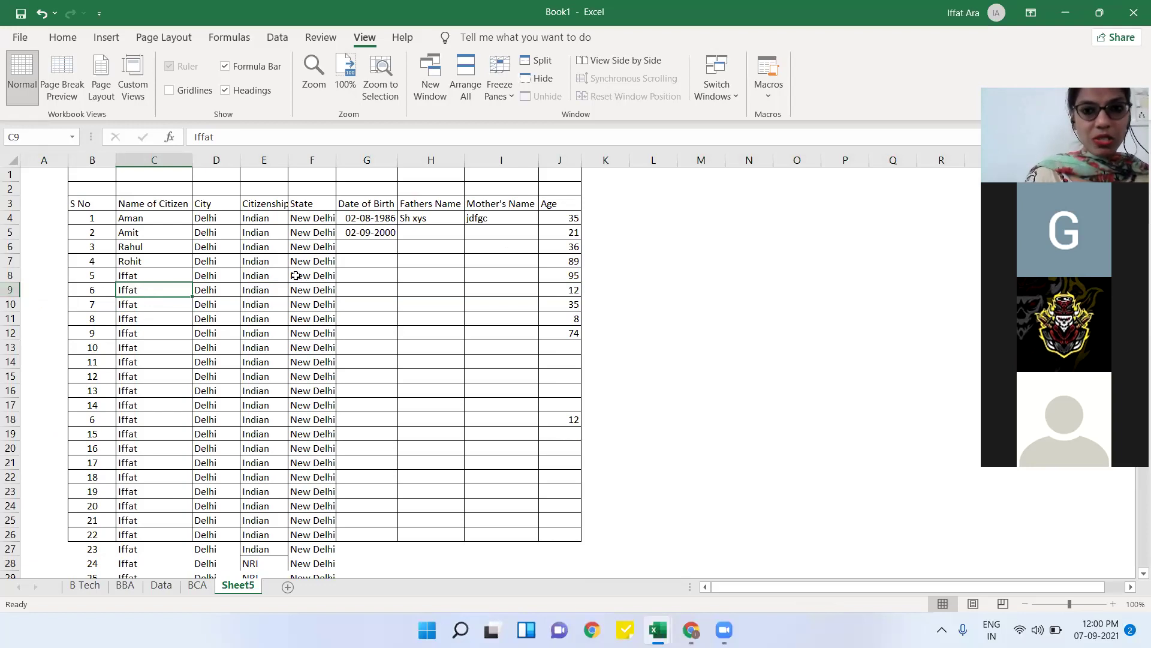
key(Delete)
text(ydvnrtnt)
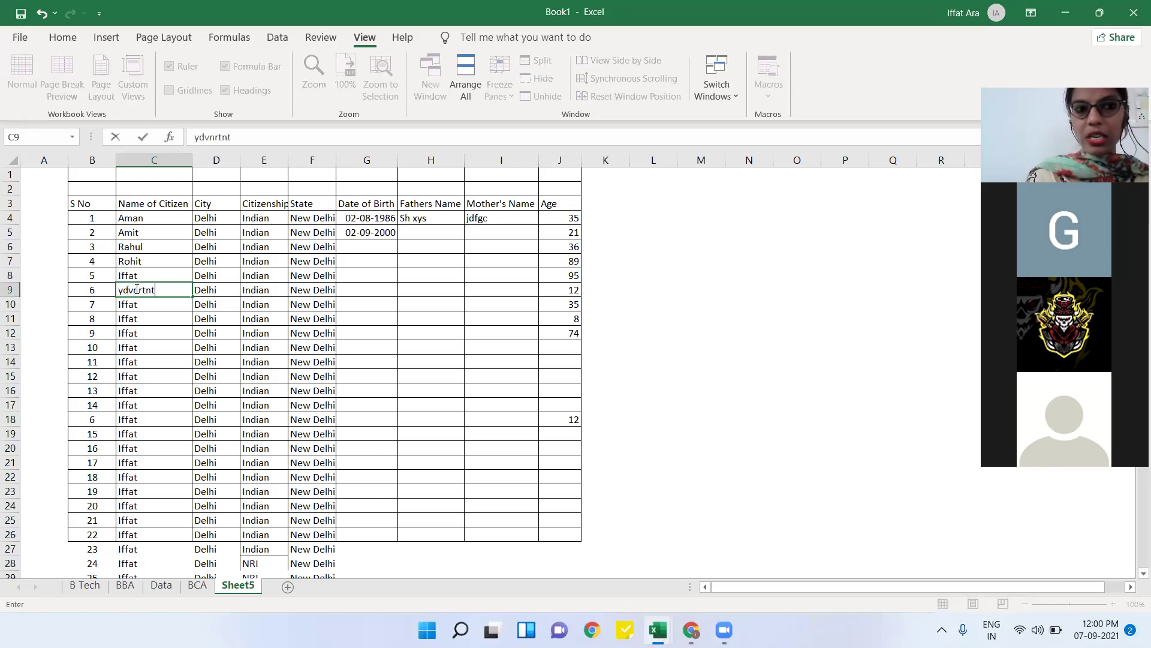
- Clear the Name of Citizen entry for S No 11, leaving the cell empty
click(155, 359)
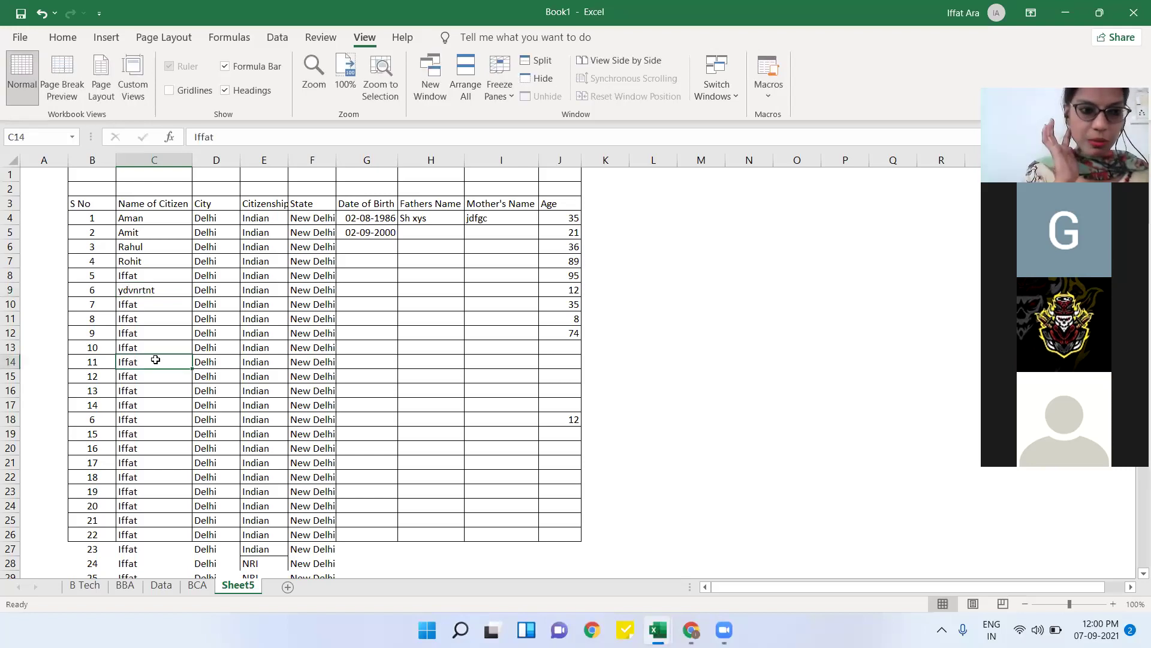
key(Delete)
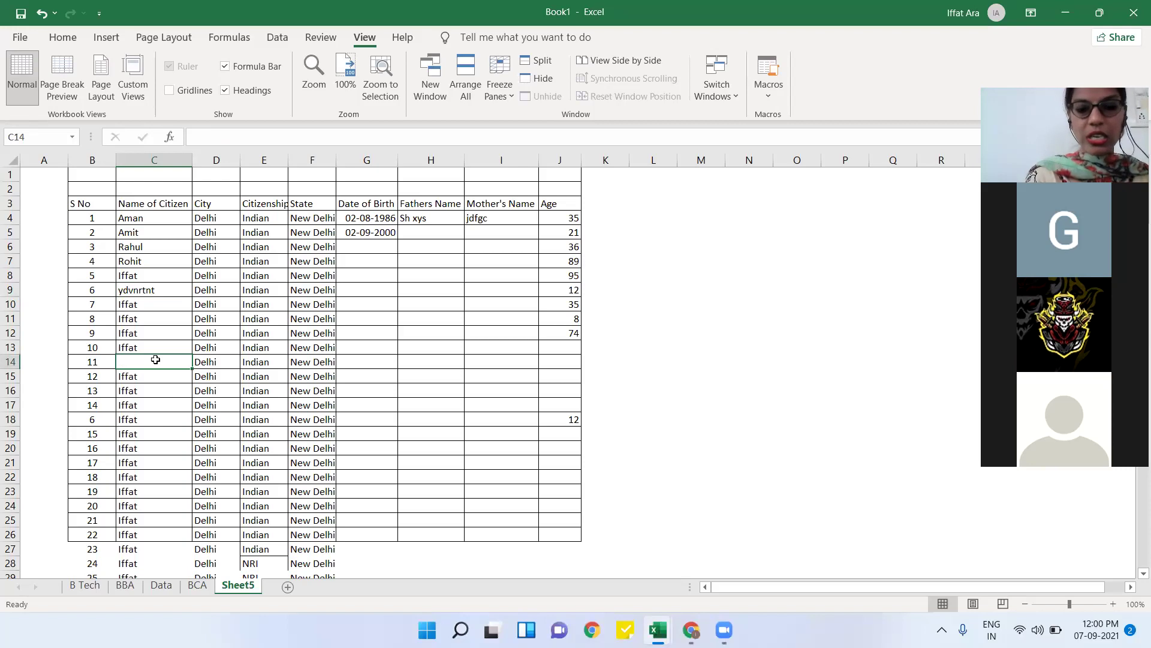
text(ytnuvtin)
key(BackSpace)
key(BackSpace)
key(BackSpace)
key(BackSpace)
key(BackSpace)
key(BackSpace)
key(BackSpace)
key(BackSpace)
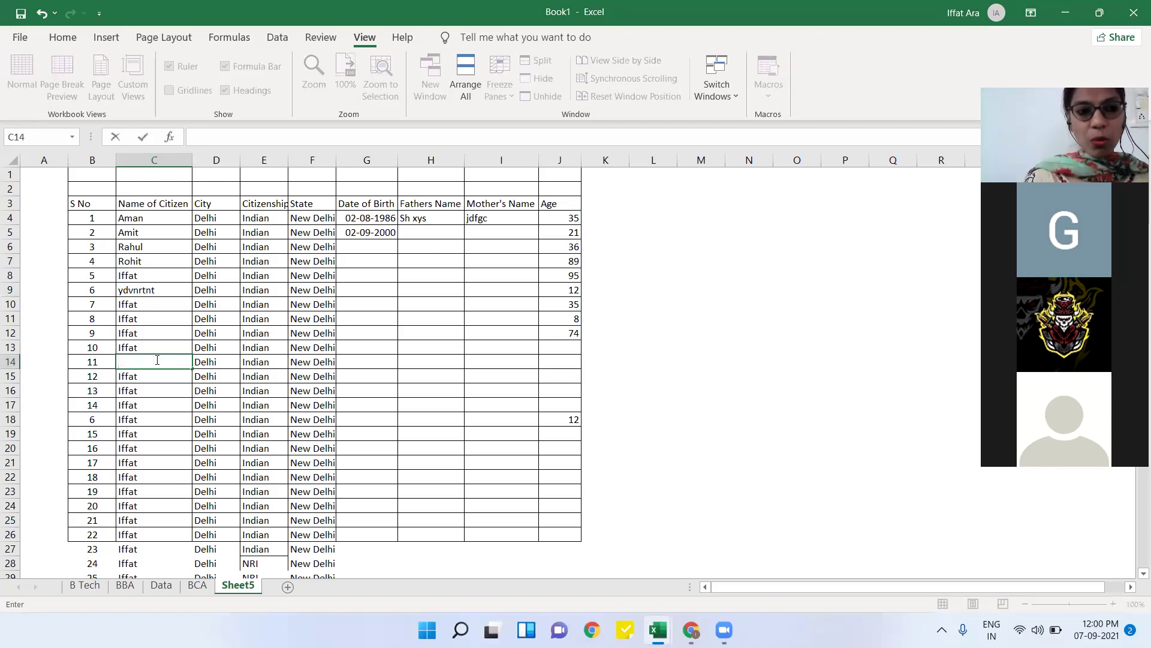
click(161, 332)
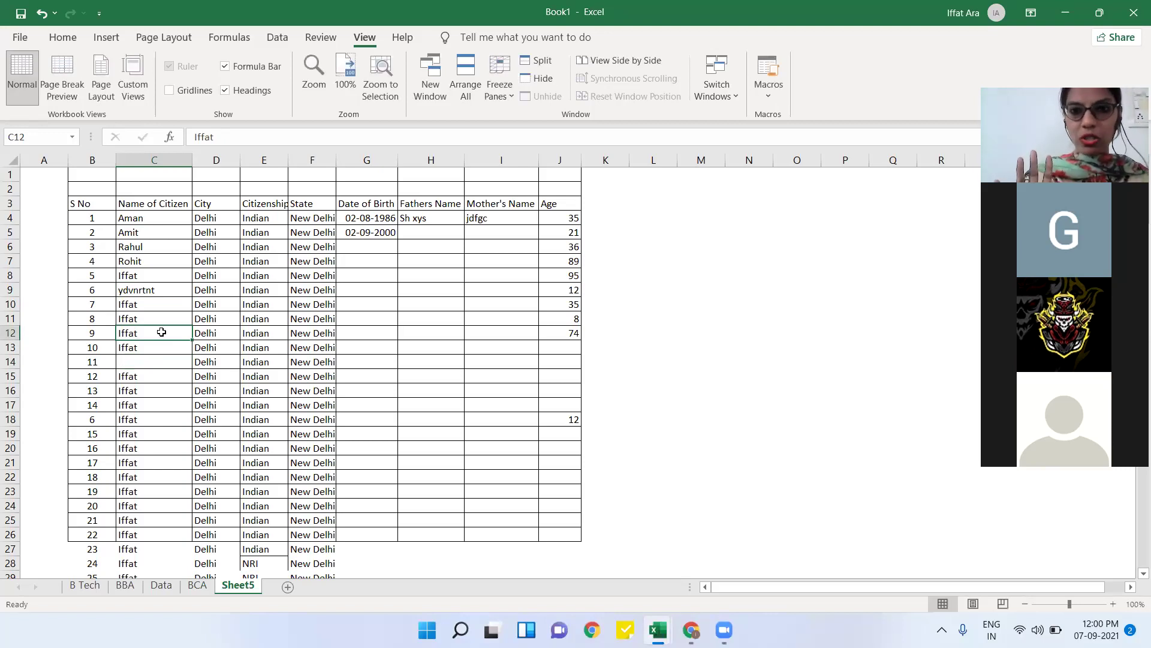
- Change the State of the S No 8 record to Kolkata
click(330, 320)
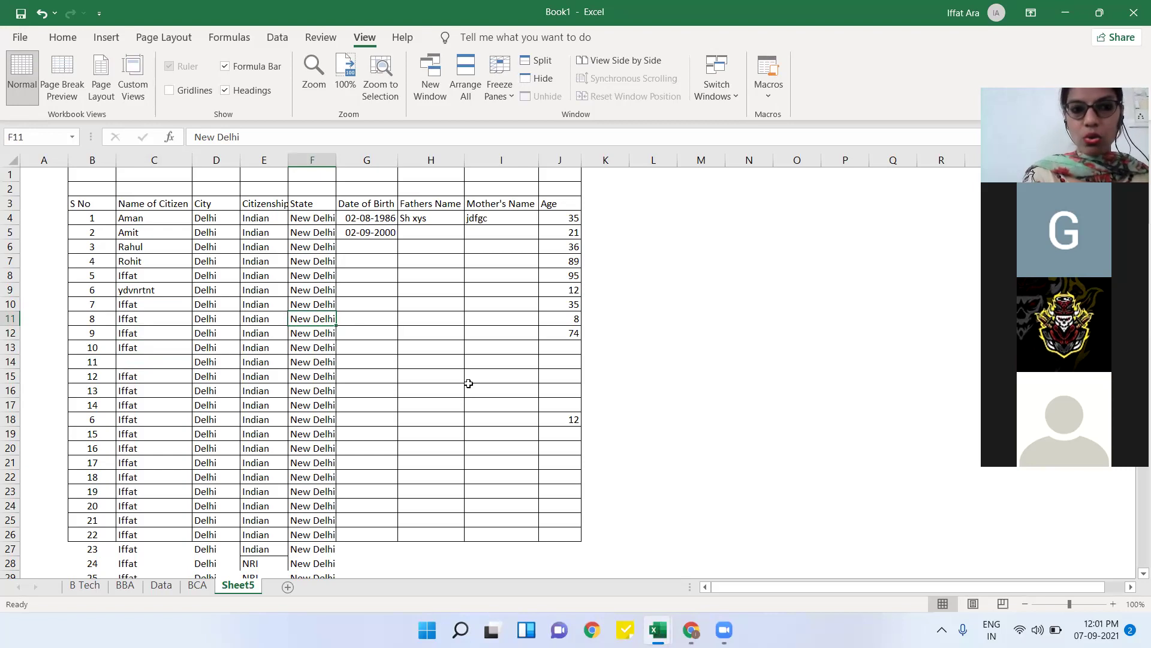
text(KOl)
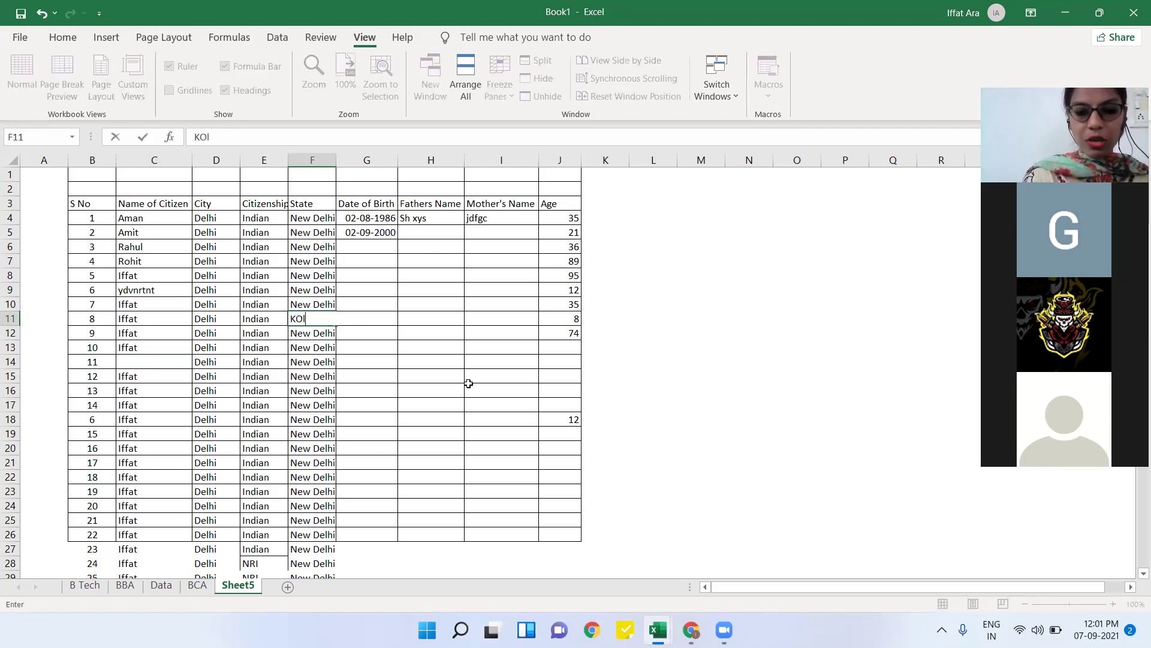
text(kata)
key(Return)
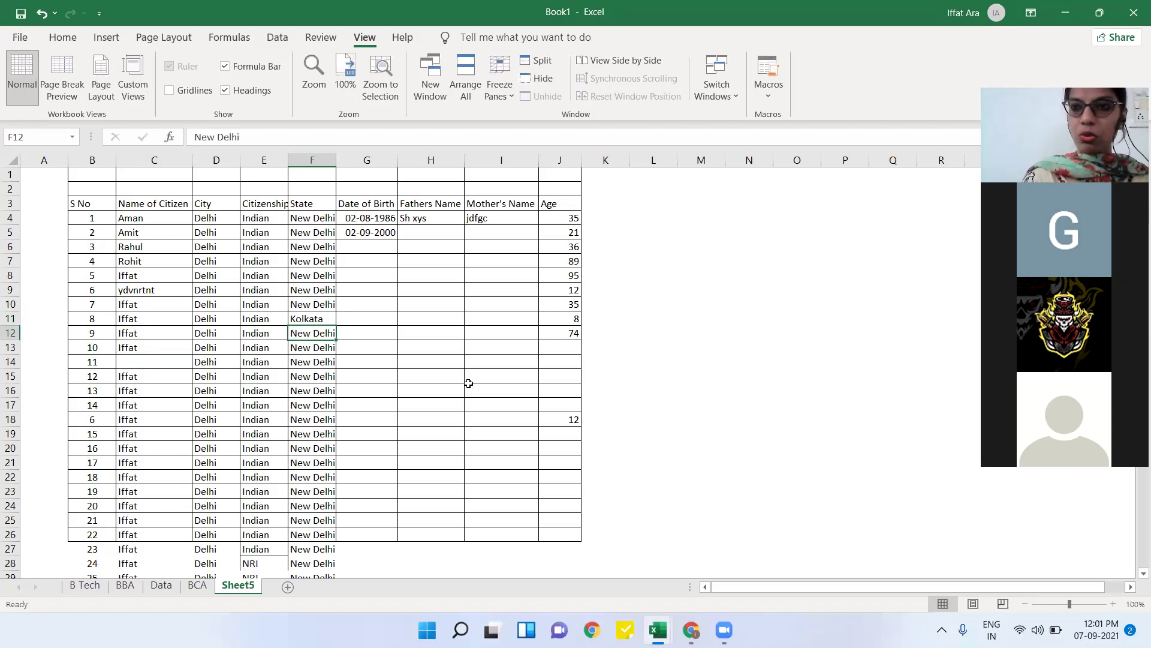
- Clear the State entry of the S No 8 record in row 11
click(314, 319)
key(Delete)
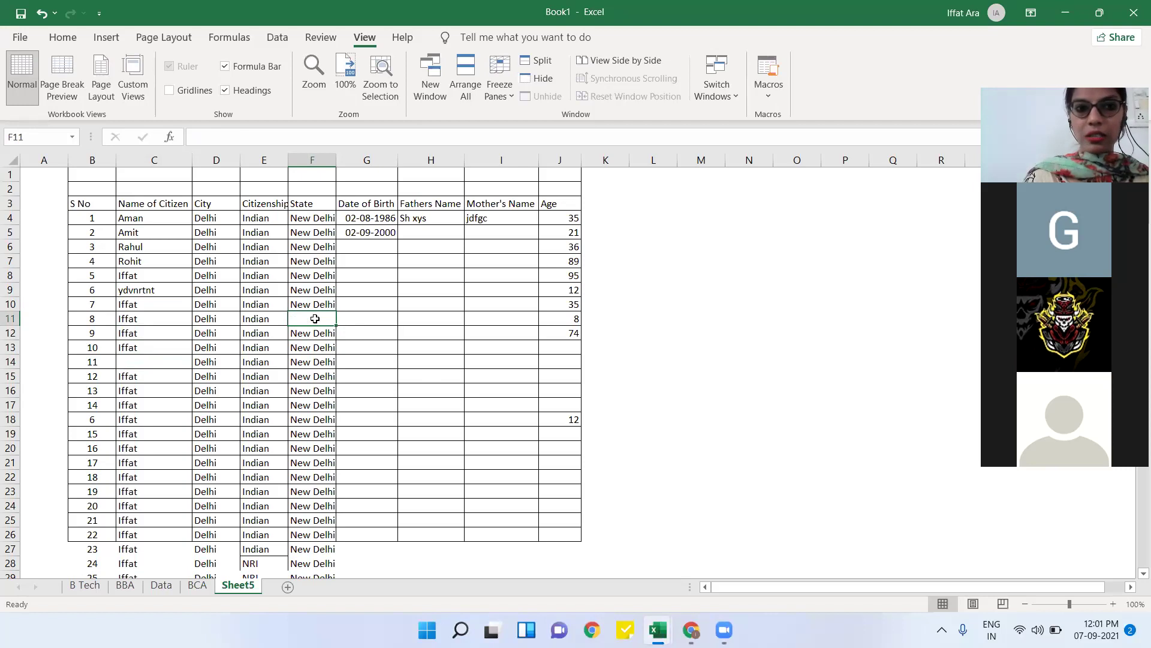
click(434, 393)
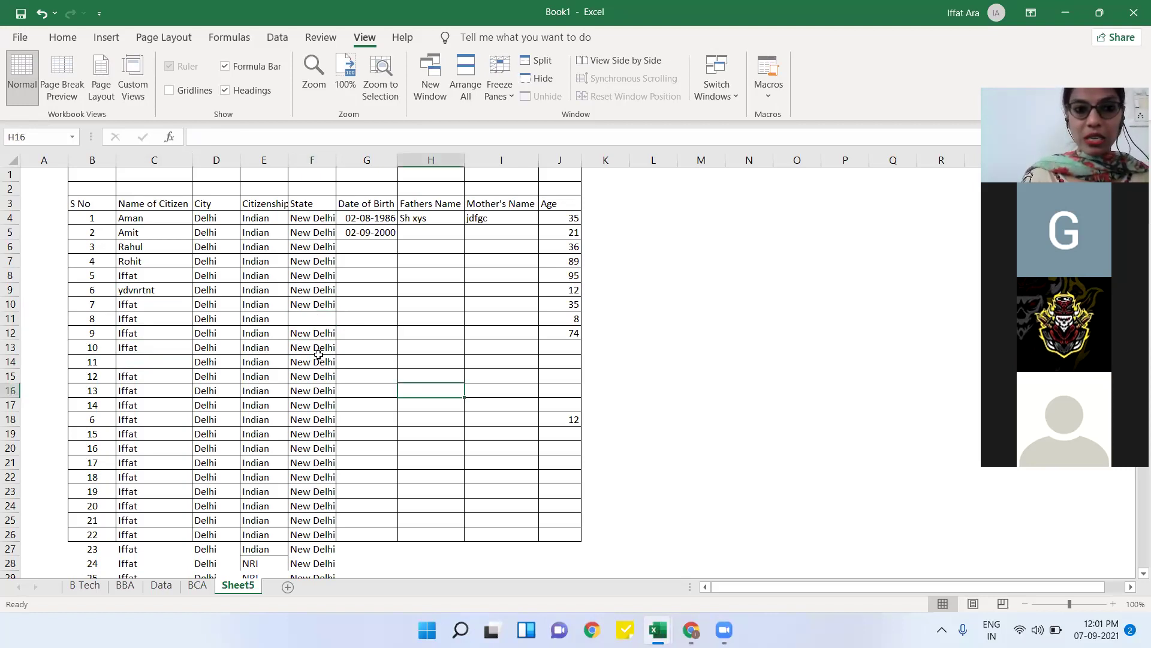
- Copy the State entries in F12:F27 and paste them one row higher, starting at the empty cell F11
click(306, 334)
drag(305, 334, 317, 557)
key(ctrl+c)
click(310, 318)
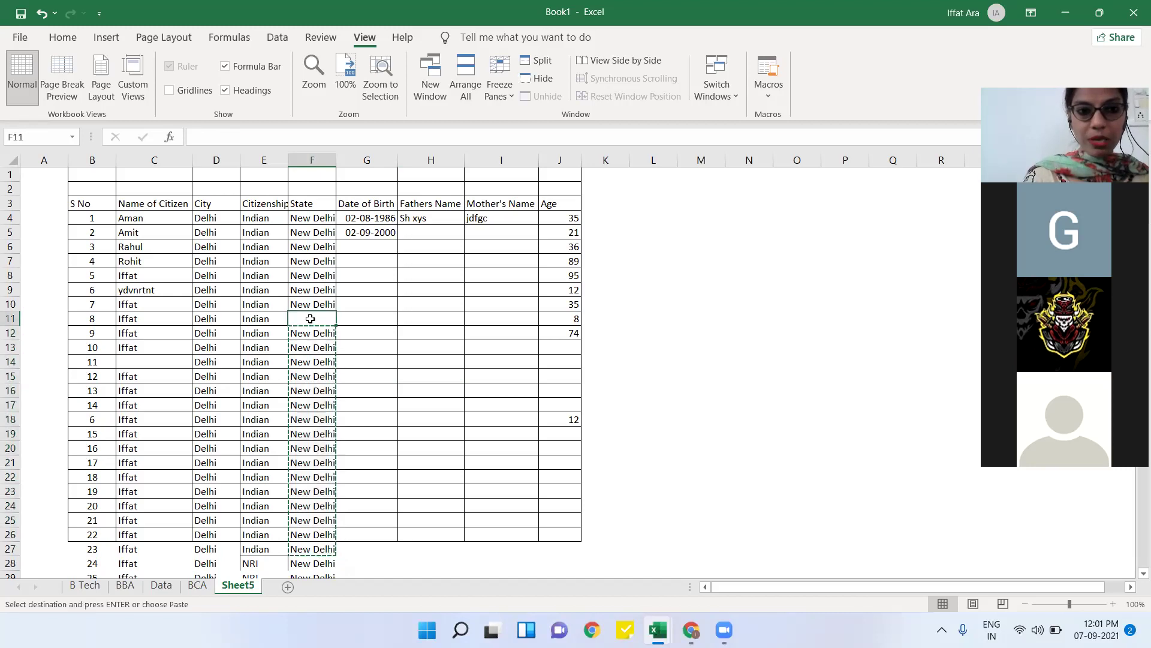
key(Return)
click(309, 476)
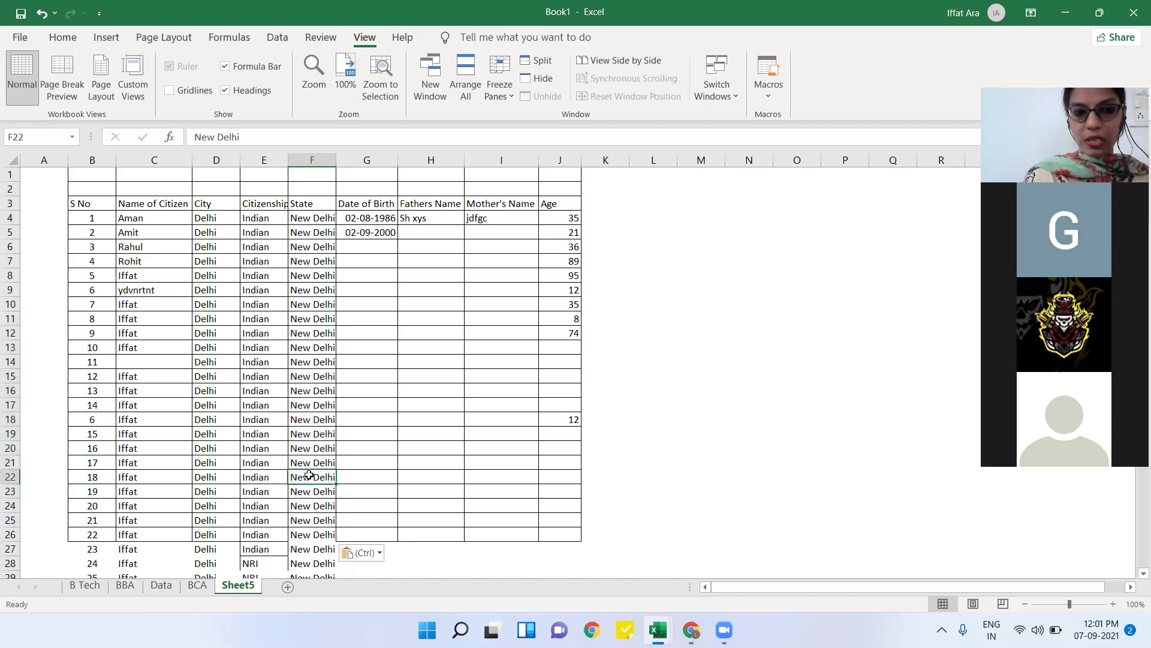
- Undo the paste in the State column and cancel the copy selection
click(316, 334)
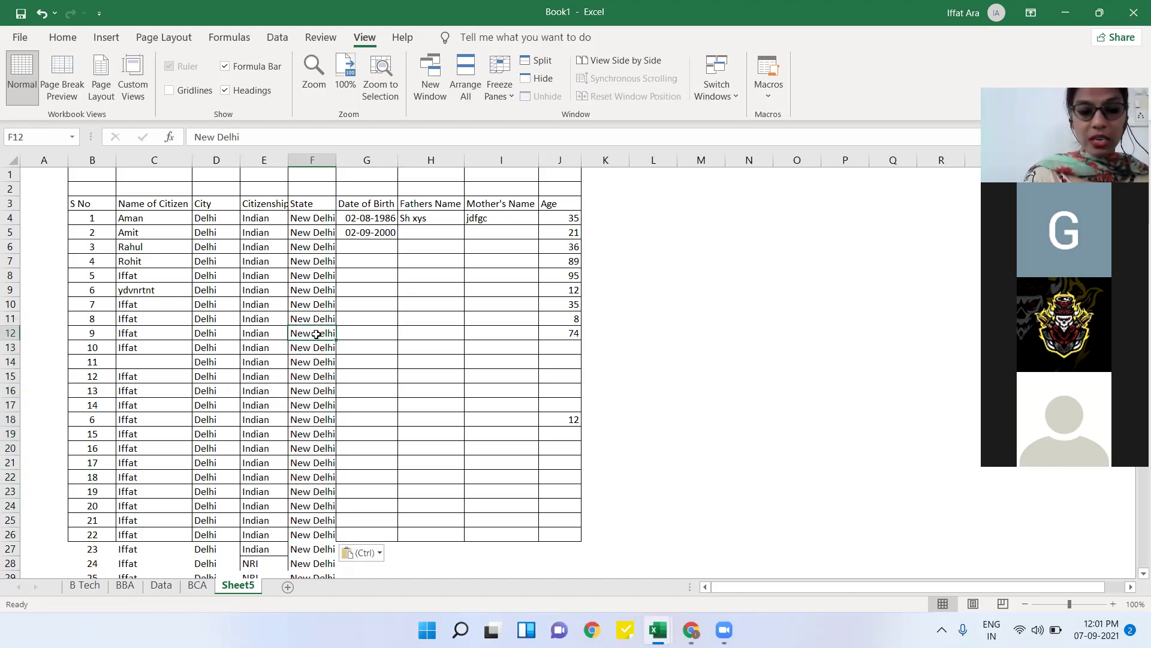
key(ctrl+z)
key(ctrl+q)
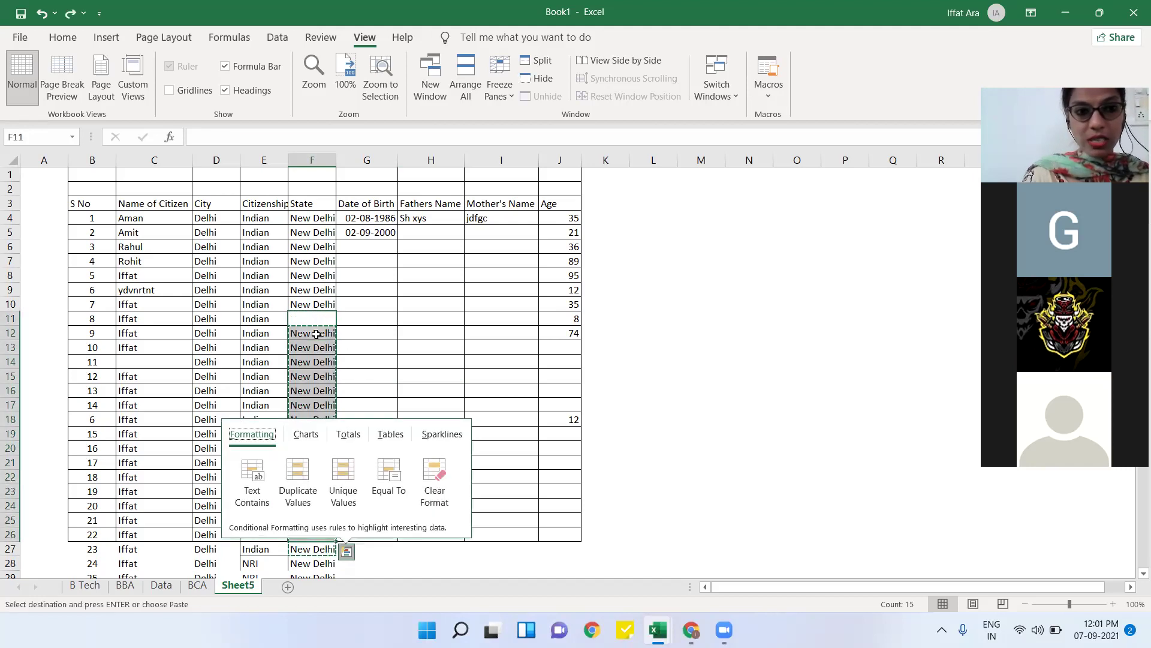
click(311, 320)
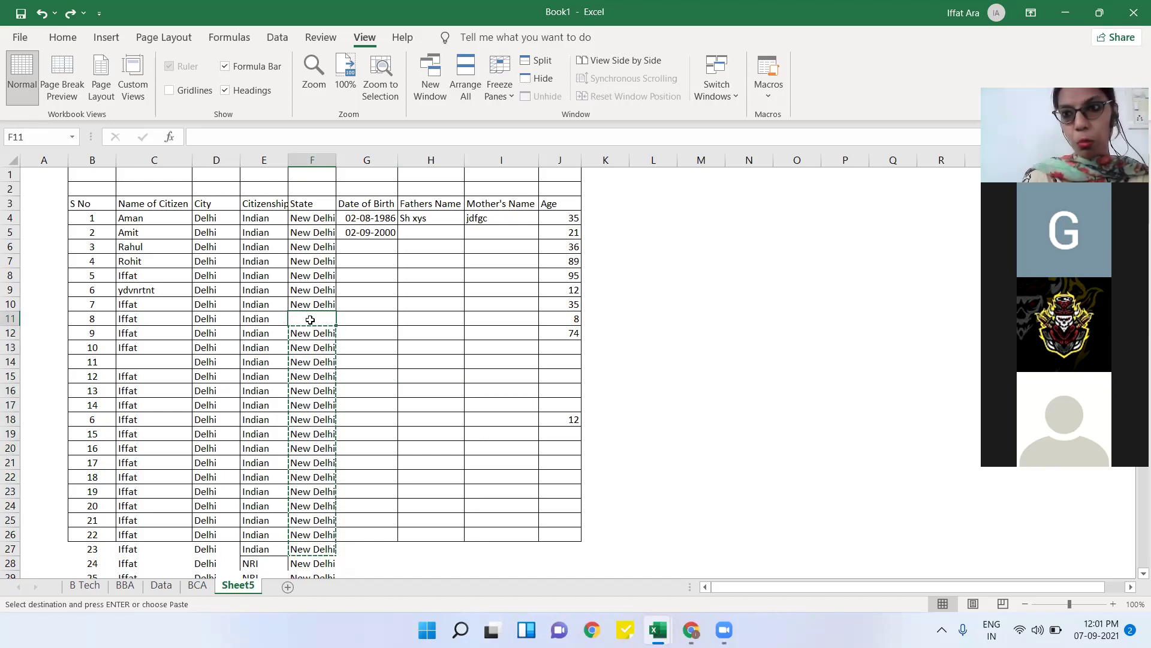
click(116, 391)
click(317, 390)
key(Escape)
click(314, 320)
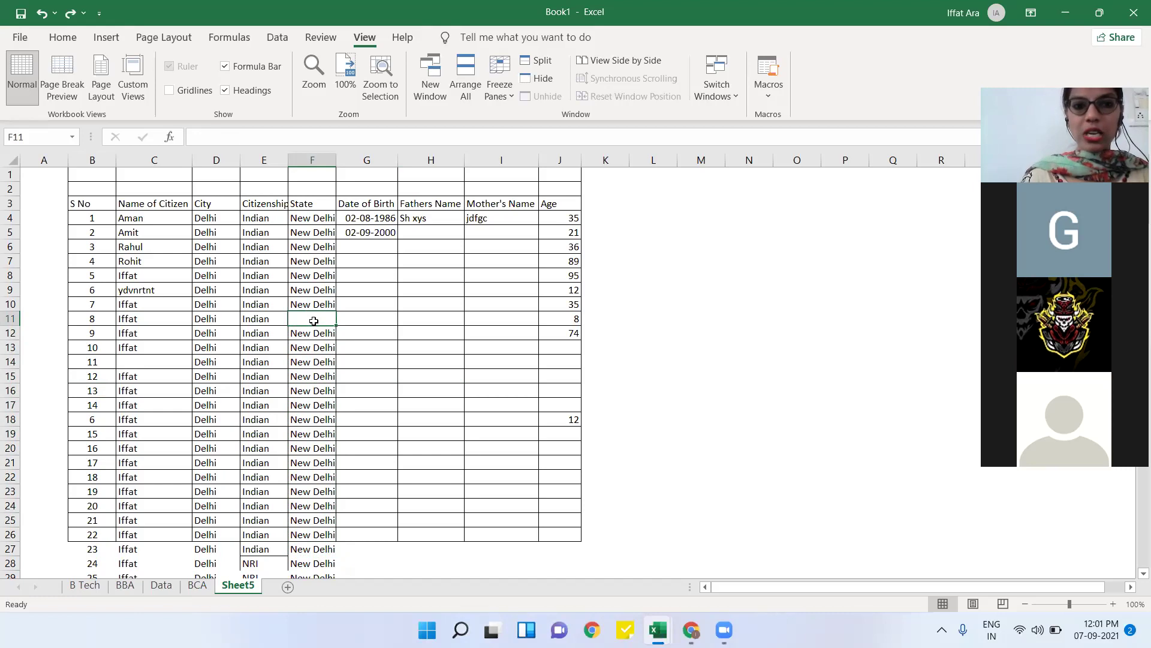
click(395, 304)
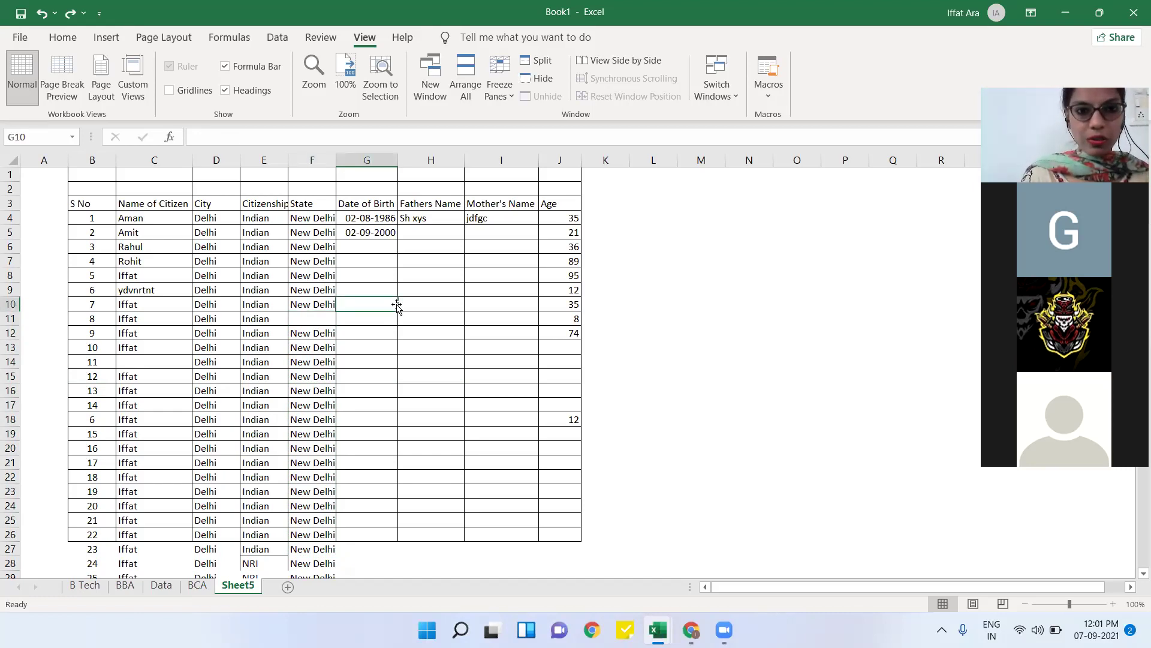
click(484, 336)
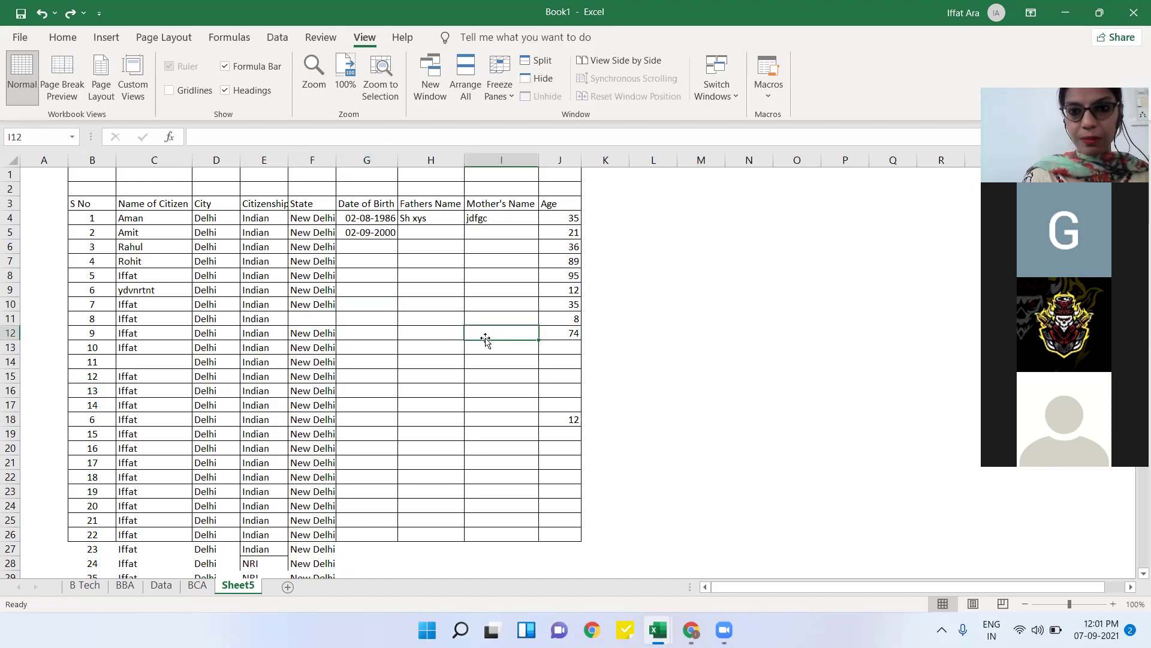
- Move the Age column from the end of the table to directly before the Citizenship column
click(400, 393)
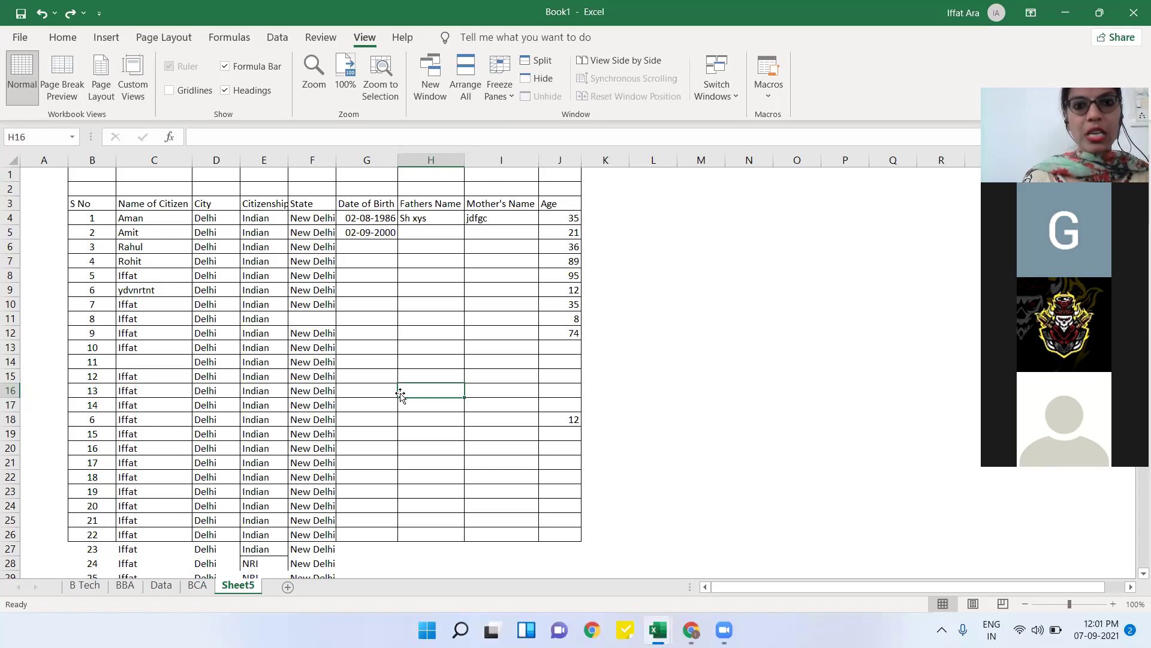
click(561, 155)
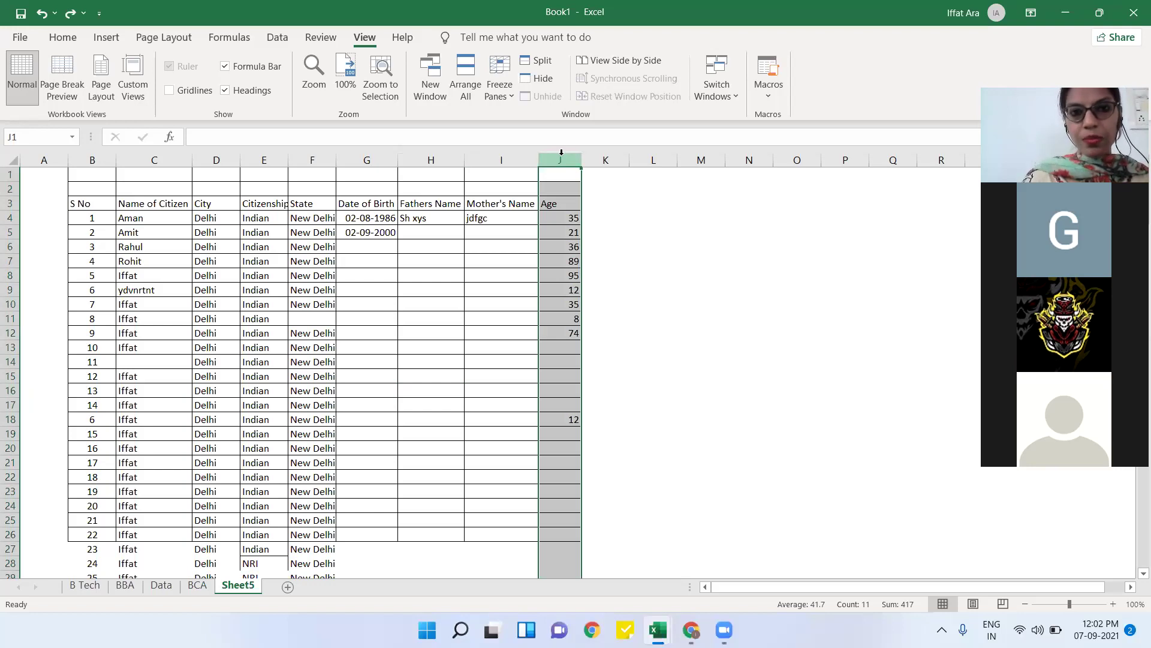
right_click(561, 154)
click(595, 168)
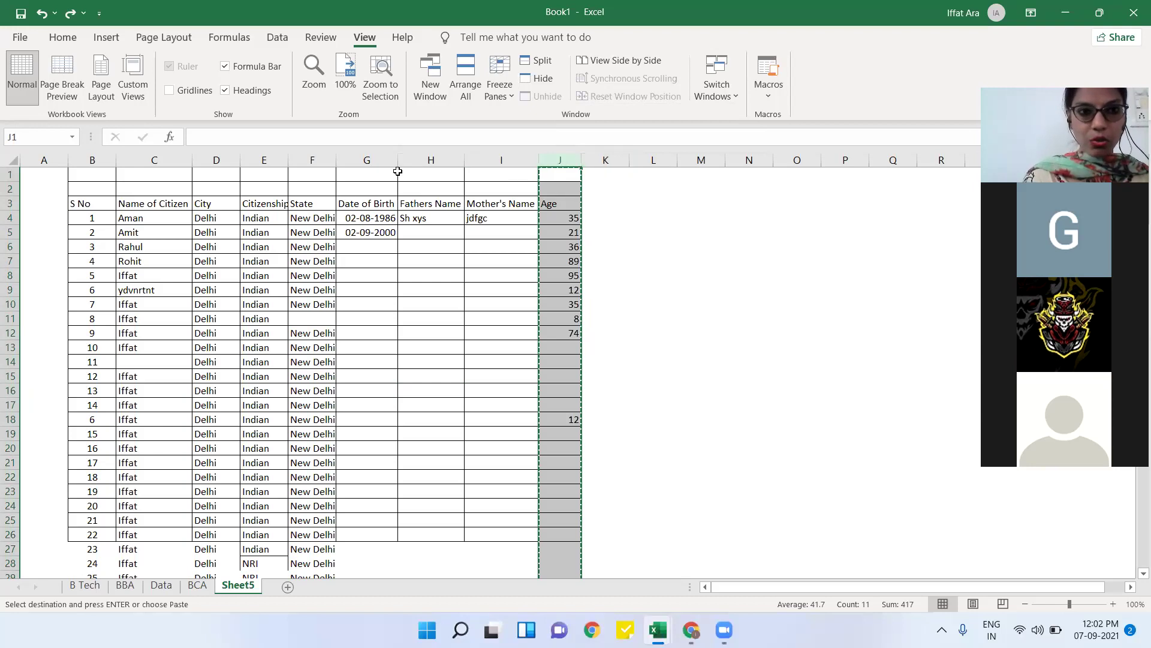
click(254, 157)
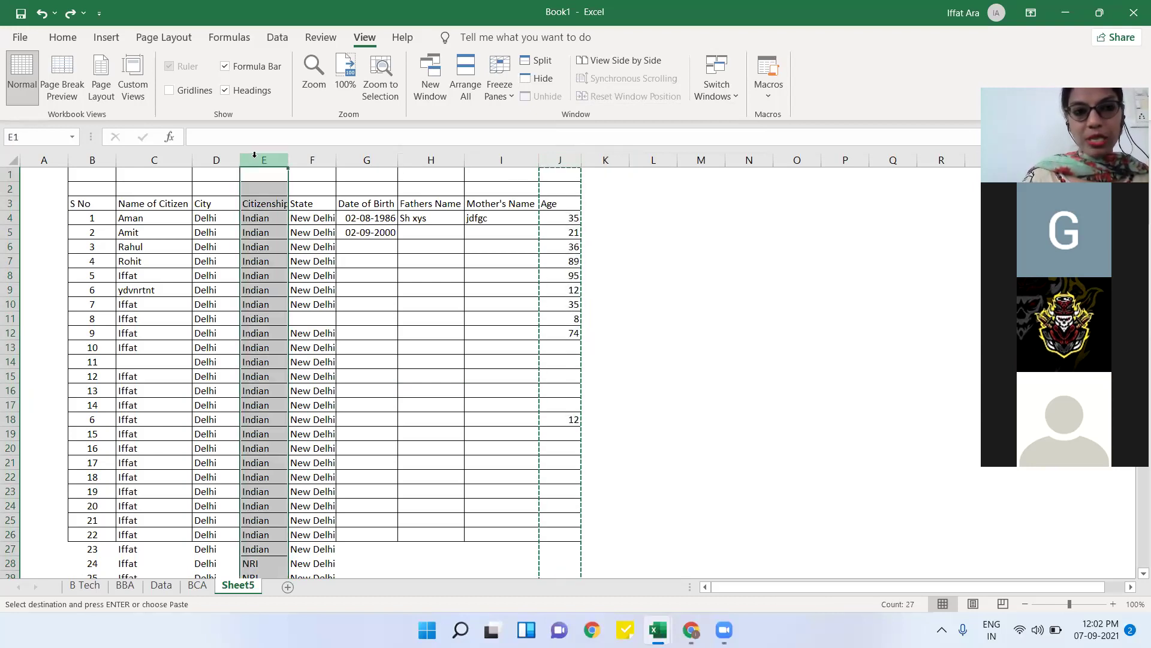
right_click(254, 155)
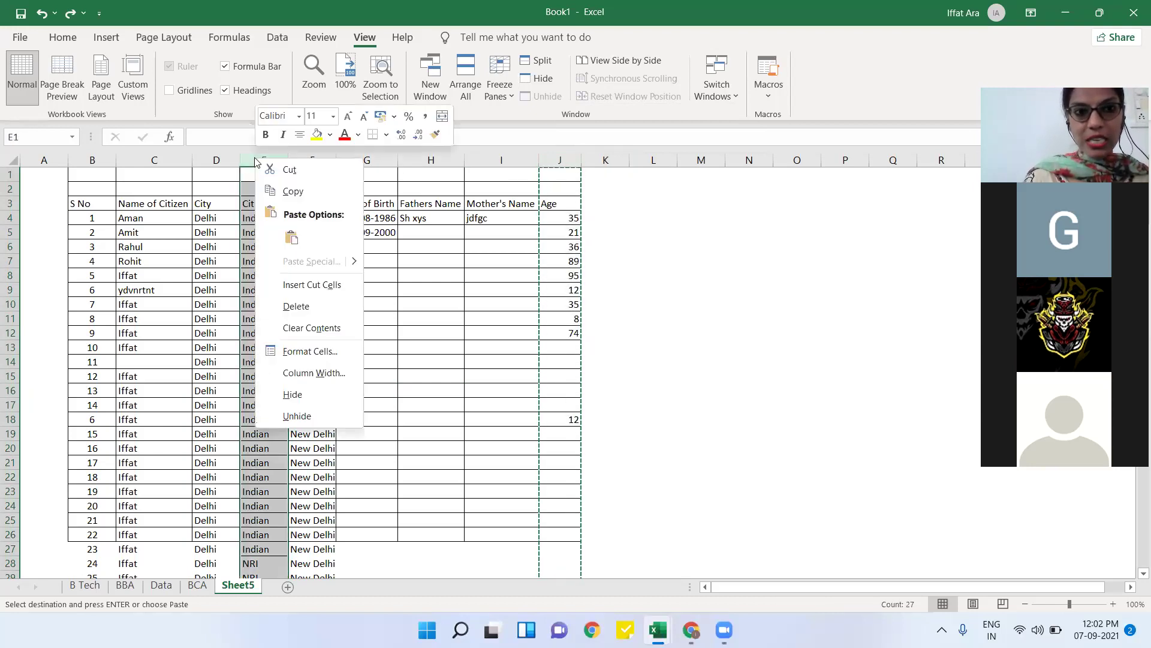
click(294, 285)
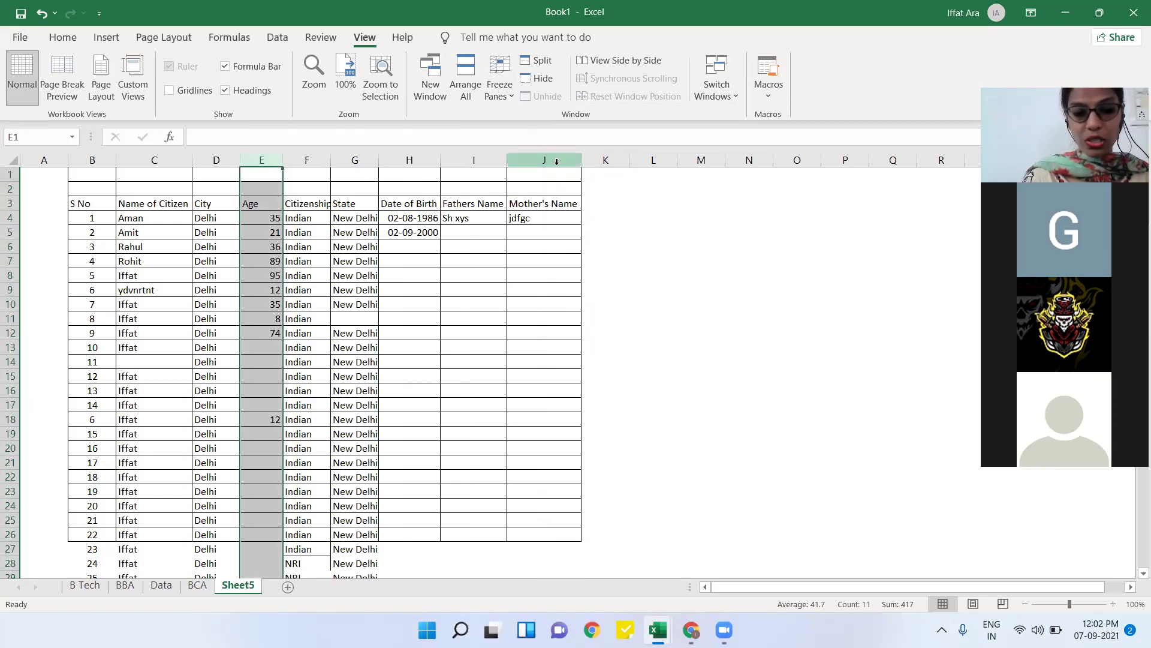
click(305, 158)
right_click(307, 159)
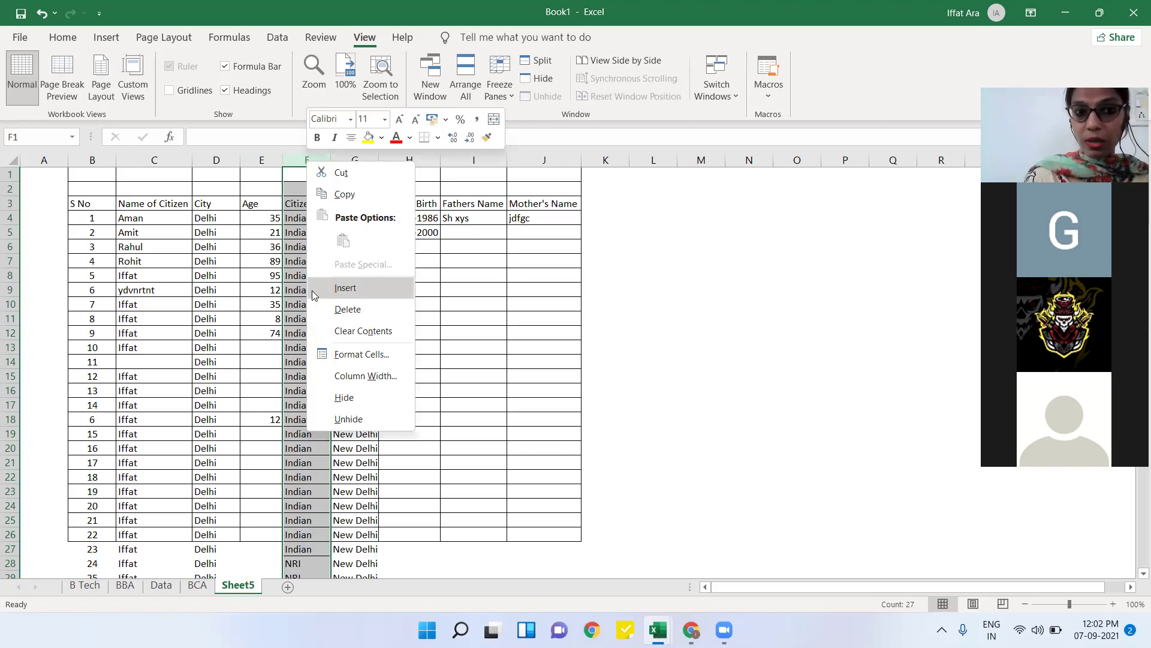
click(504, 269)
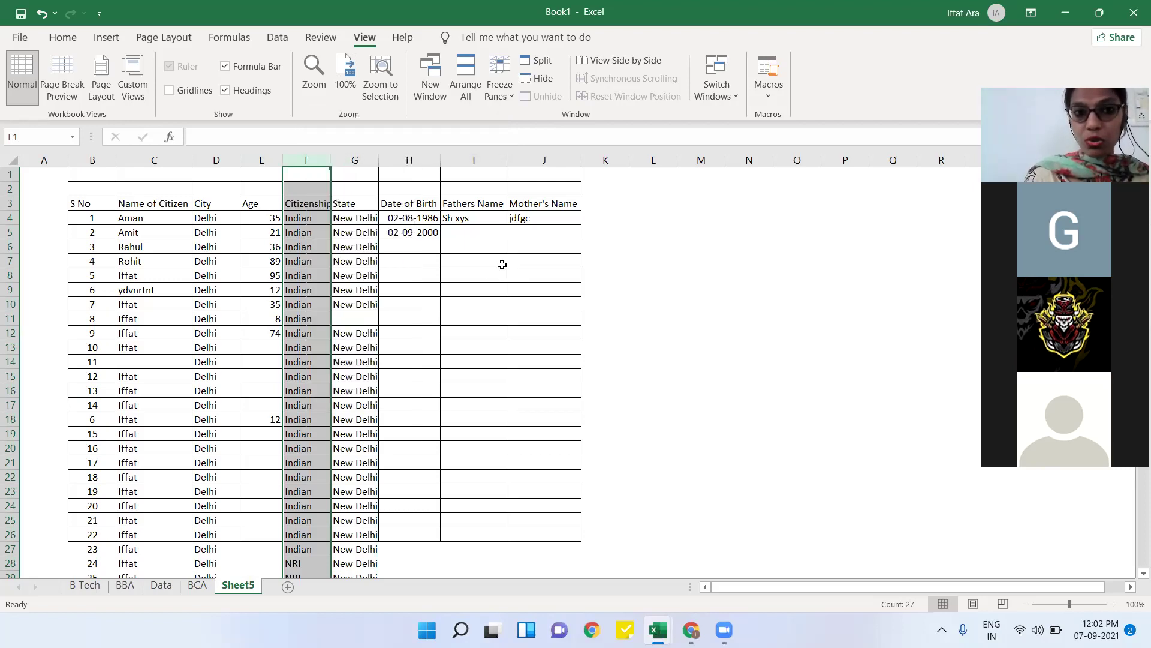
- Cut the State column and insert it directly before the Citizenship column
click(354, 159)
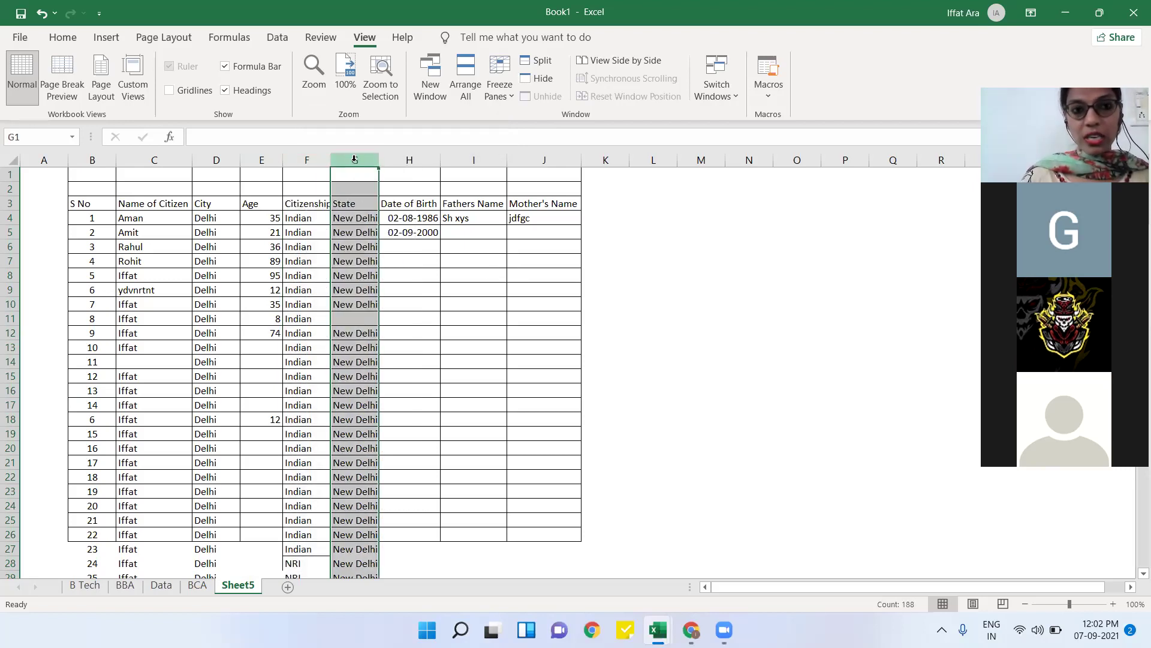
right_click(355, 159)
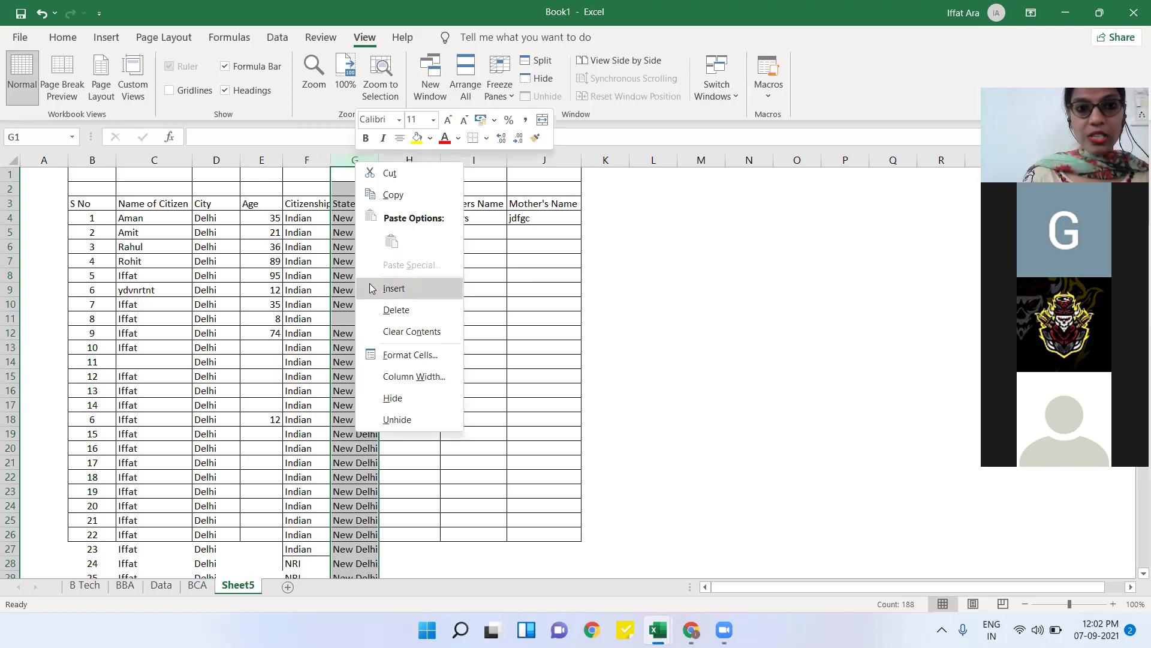
click(384, 173)
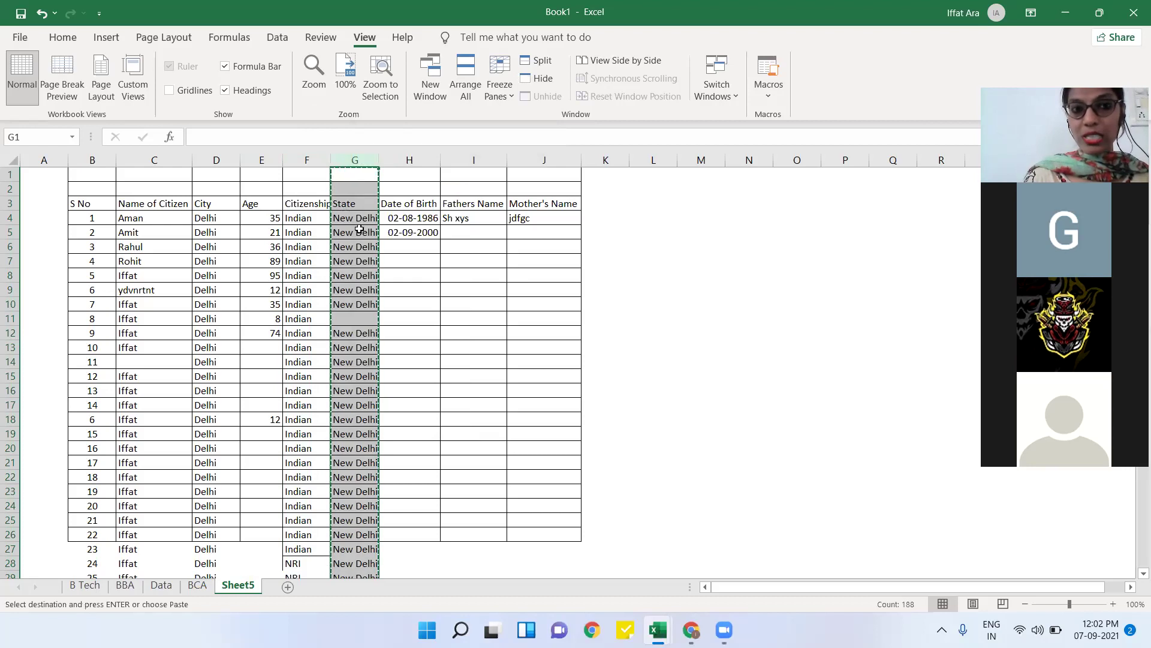
click(302, 159)
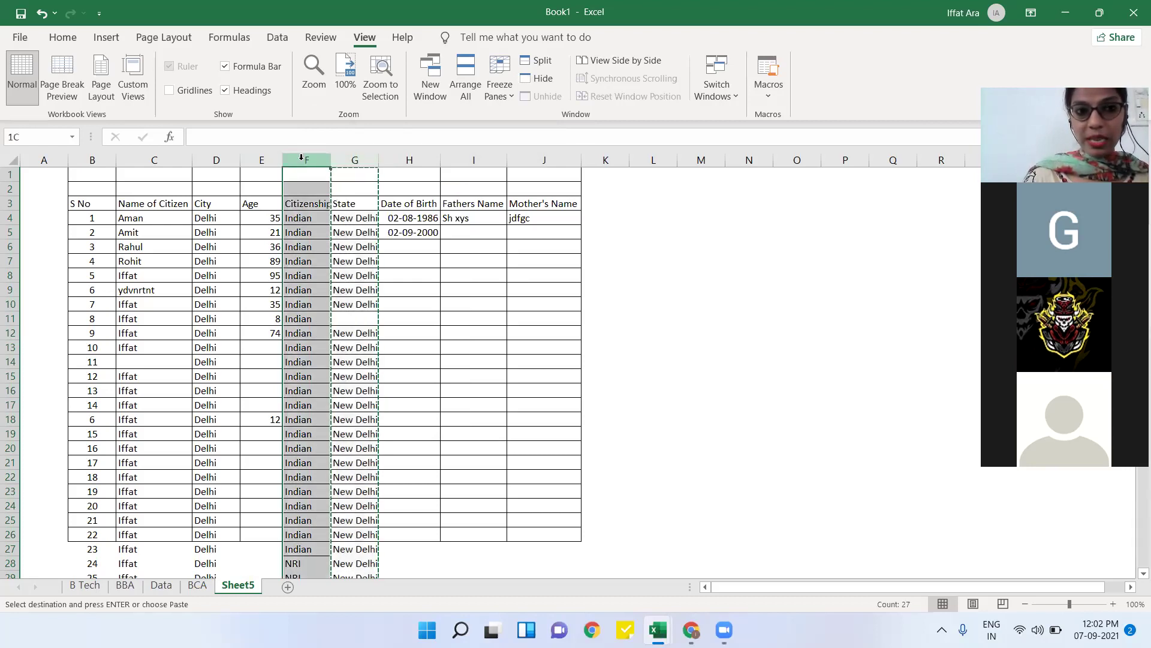
right_click(301, 157)
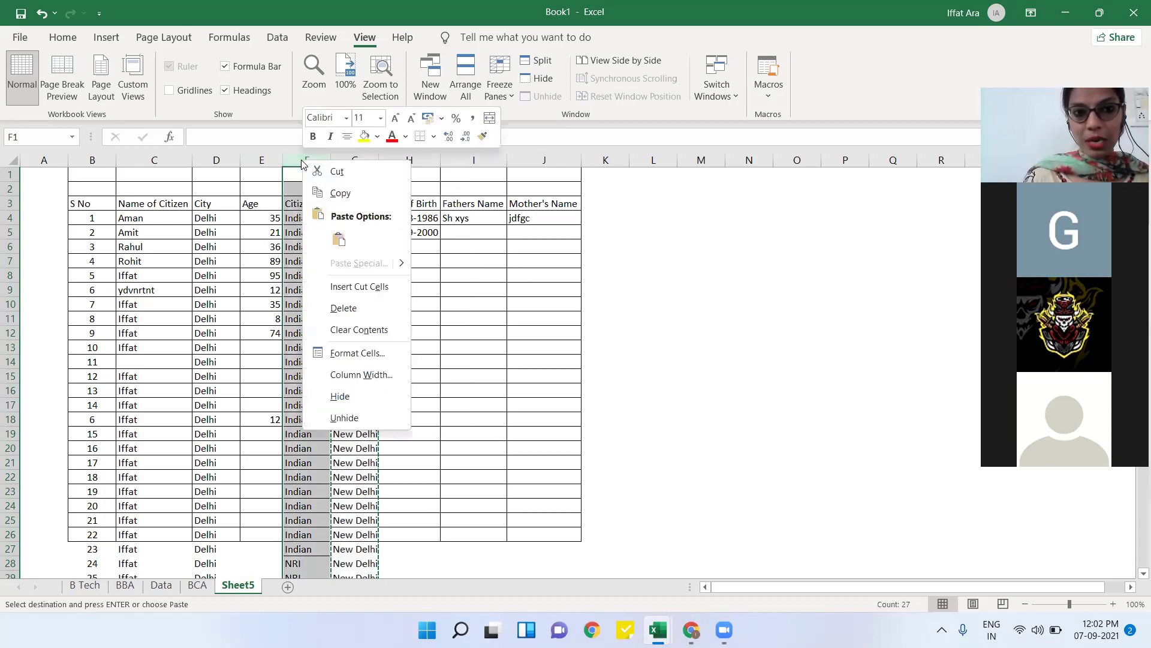
click(318, 281)
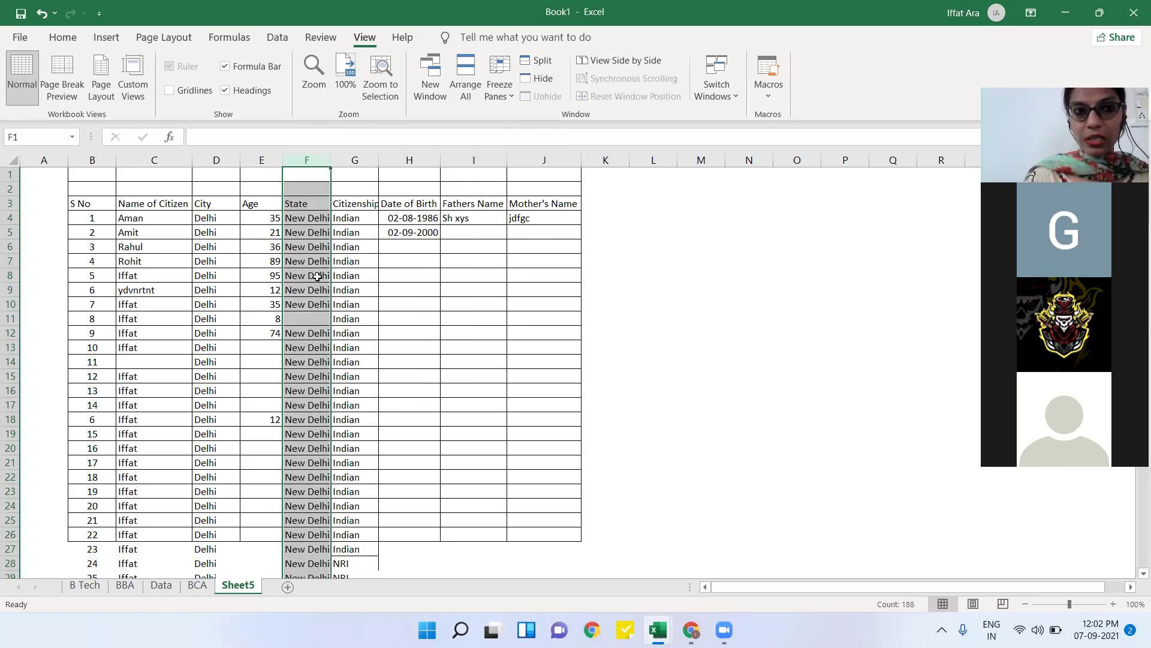
- Cut the City column and insert it at column K, directly after the Mother's Name column
click(199, 155)
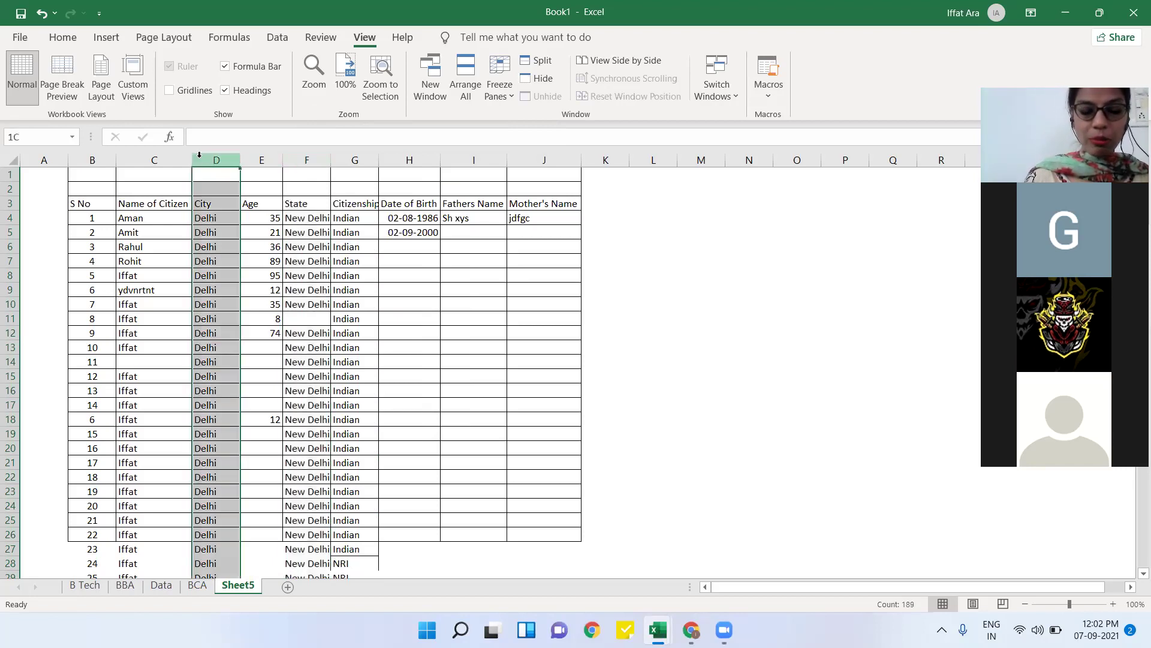
right_click(200, 155)
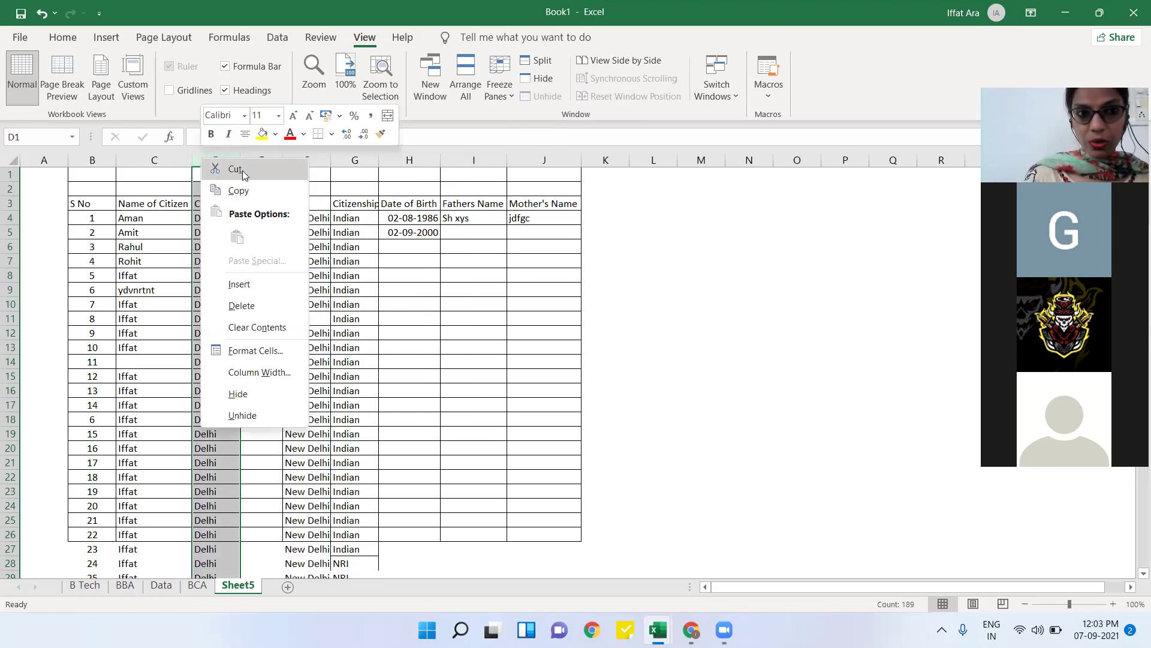
click(231, 168)
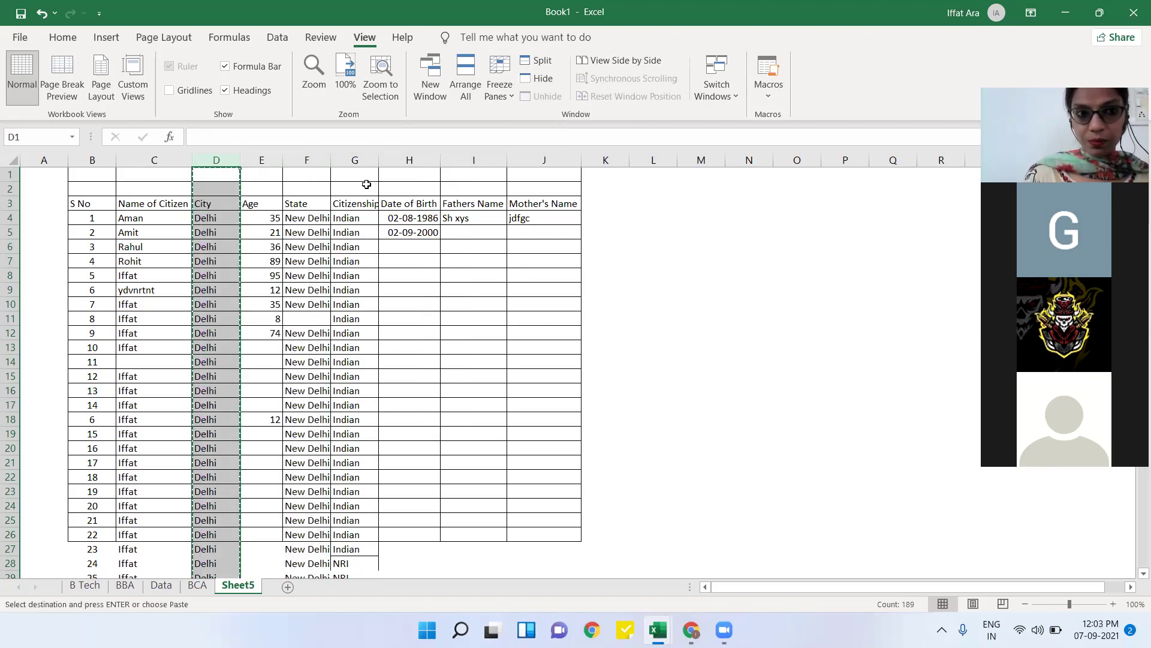
click(604, 159)
right_click(604, 167)
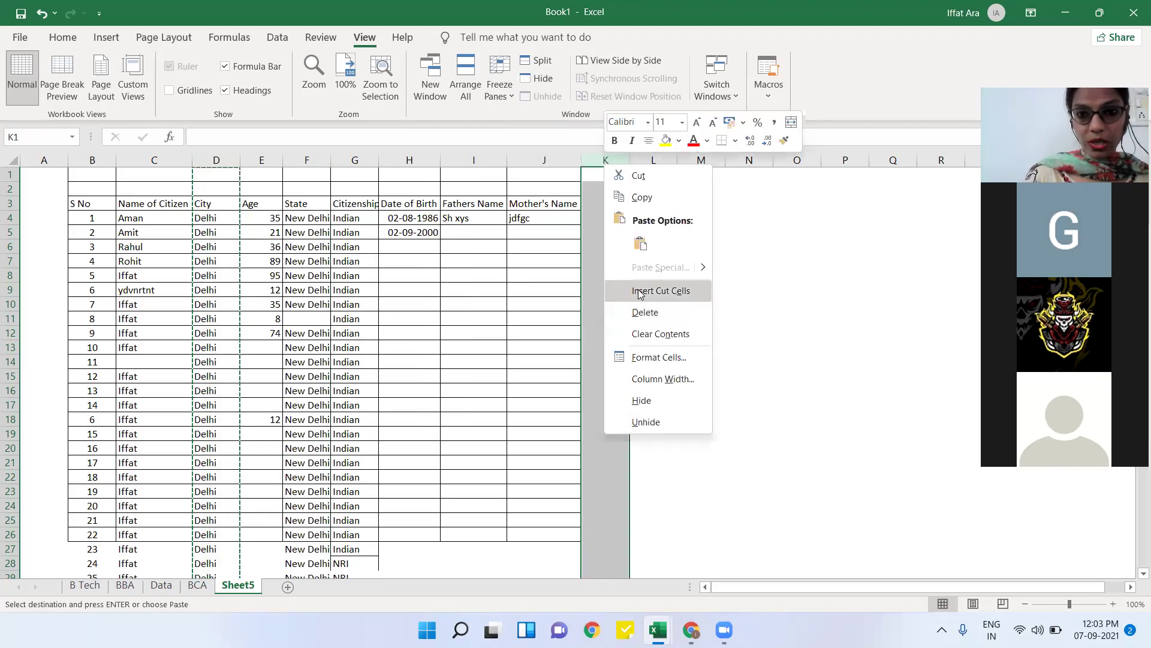
click(638, 289)
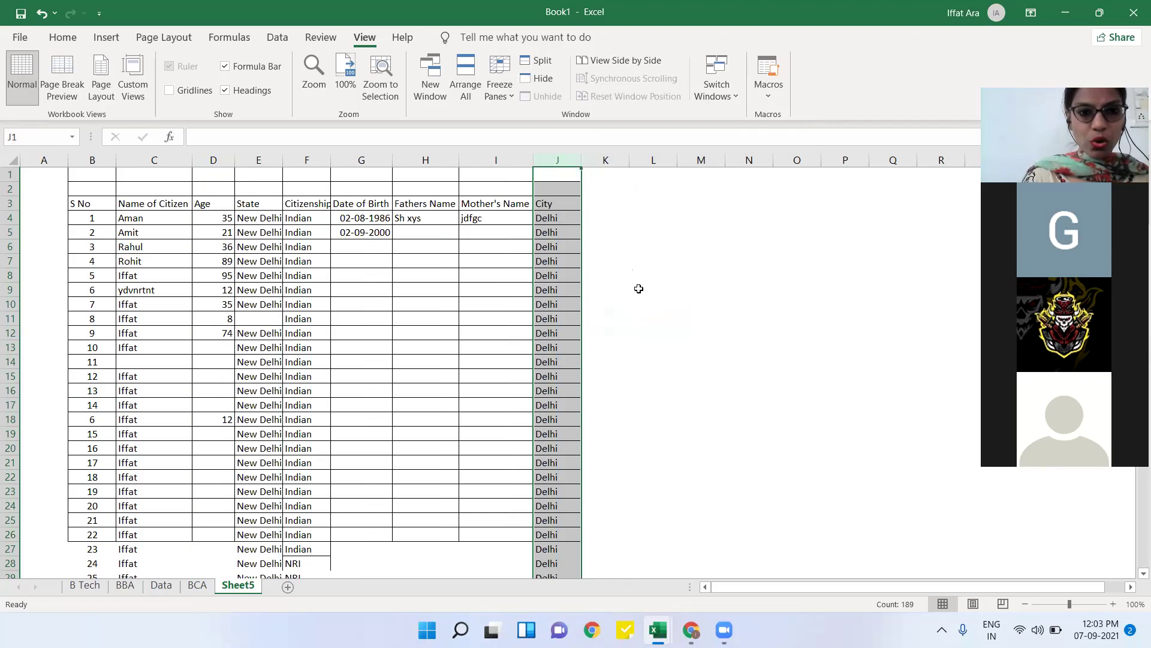
click(455, 289)
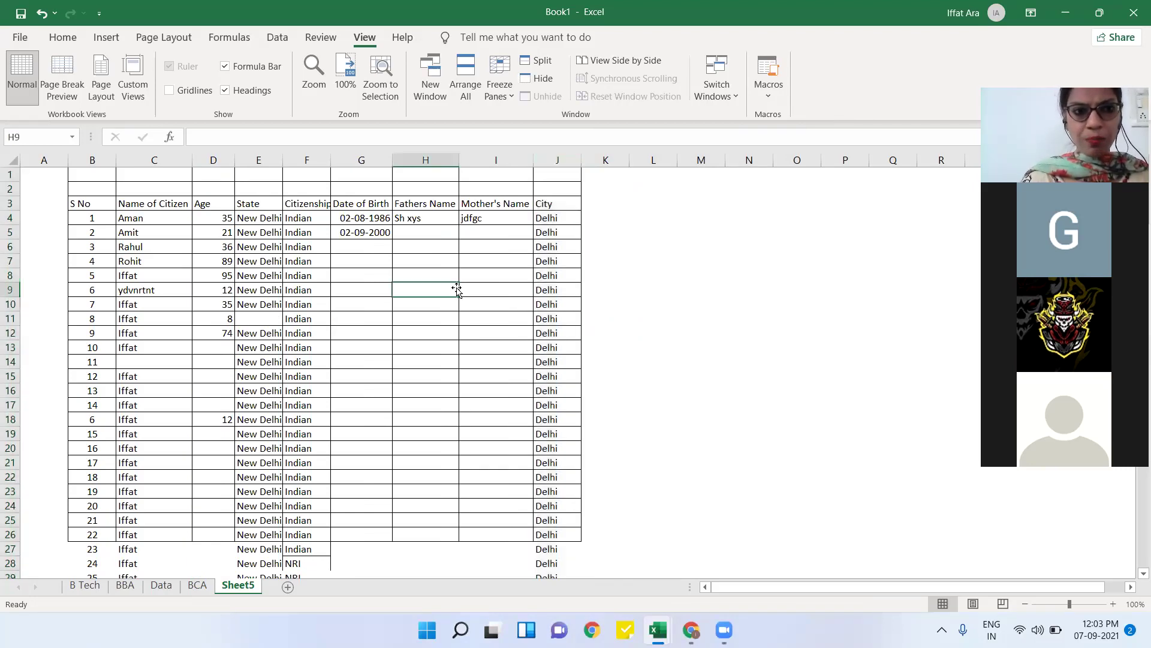
- Look through the rearranged records down to row 41 along the Citizenship column and return to cell A1
click(290, 258)
key(Down)
key(Down)
key(Down)
key(Down)
key(Down)
key(Down)
key(Down)
key(Down)
key(Down)
key(Down)
key(Down)
key(Down)
key(Down)
key(Down)
key(Down)
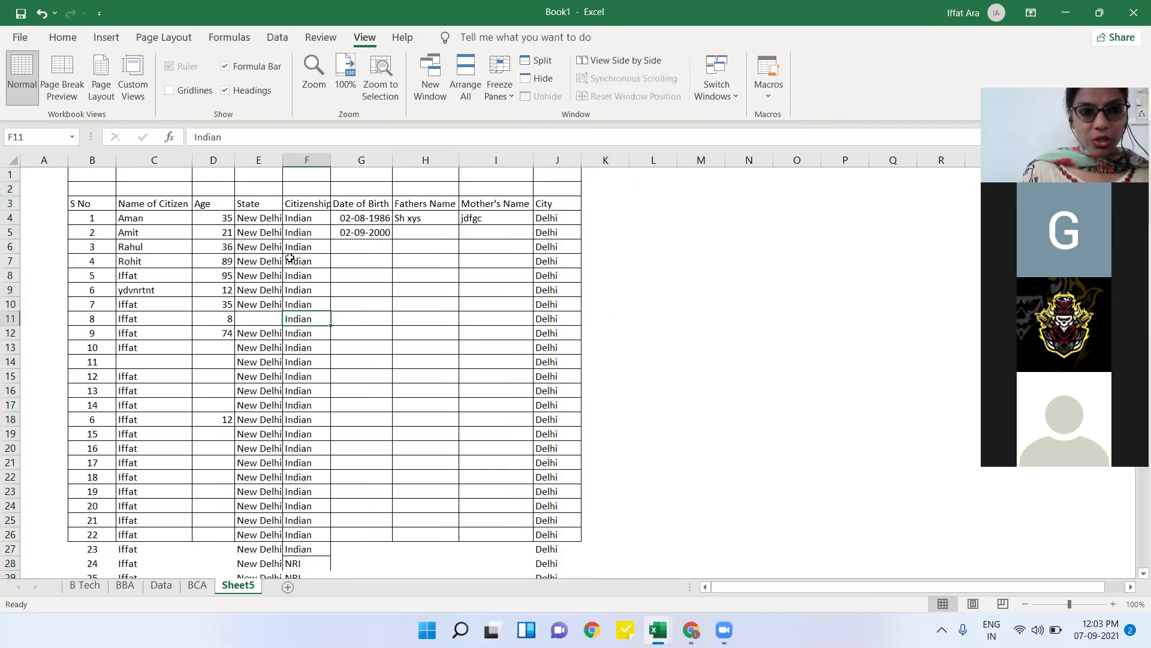
key(Down)
key(Down)
key(Down)
key(Down)
key(Down)
key(Down)
key(Down)
key(Down)
key(Down)
key(Down)
key(Down)
key(Down)
key(Down)
key(Down)
key(Down)
key(Down)
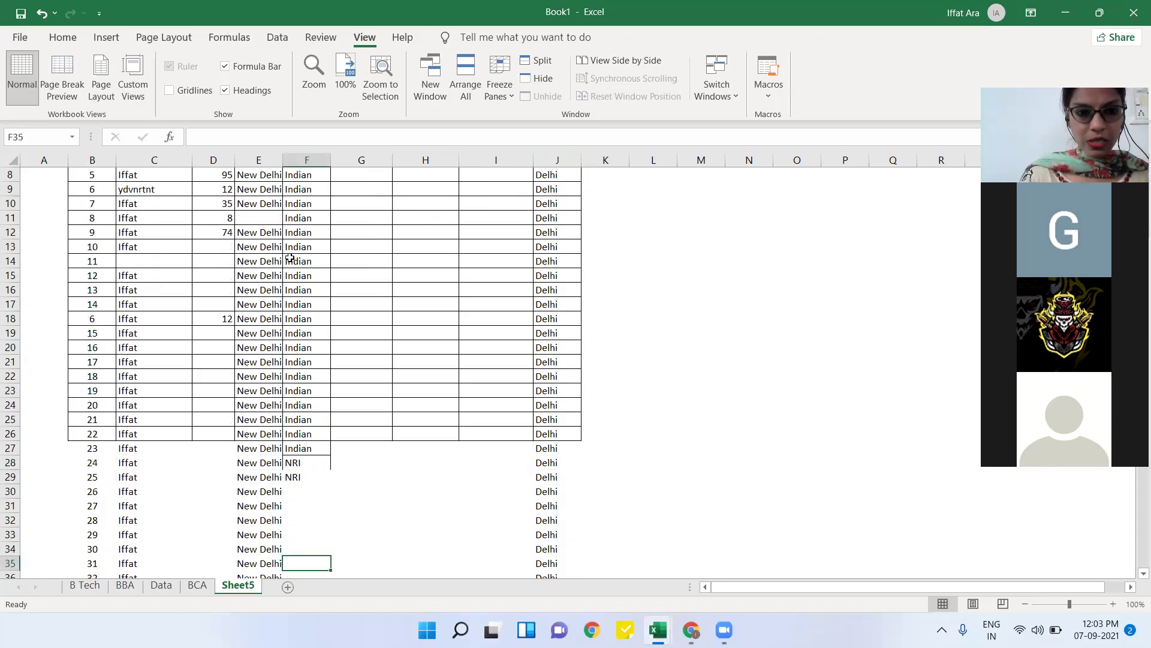
scroll(291, 258, down, 1)
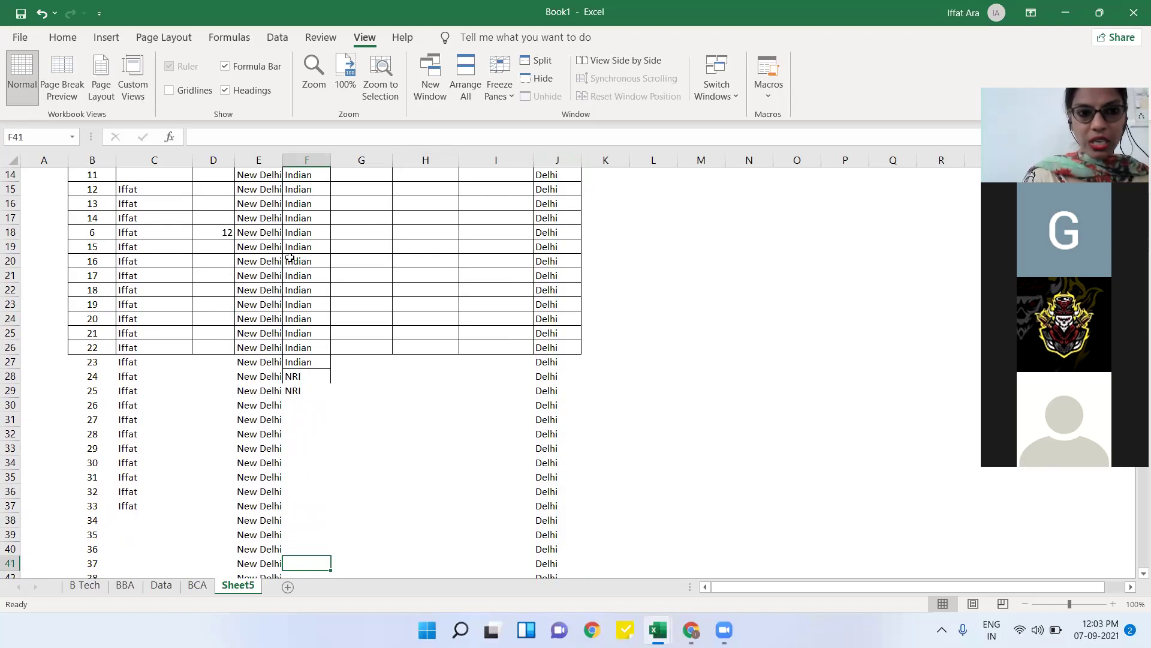
click(297, 324)
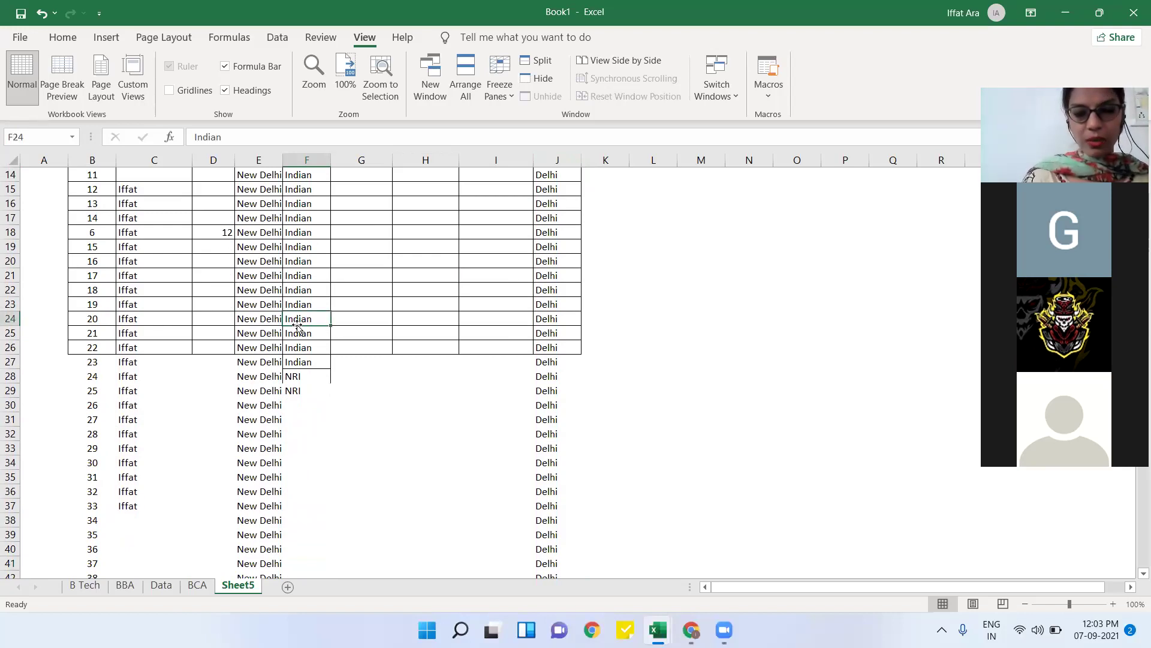
click(542, 317)
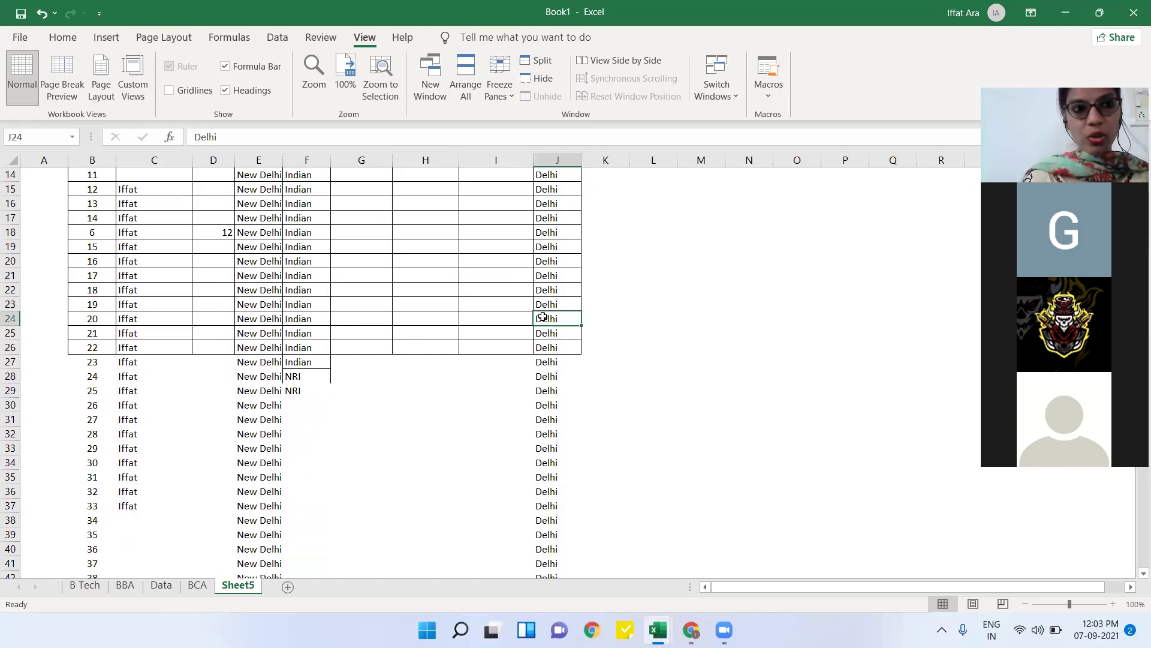
click(10, 174)
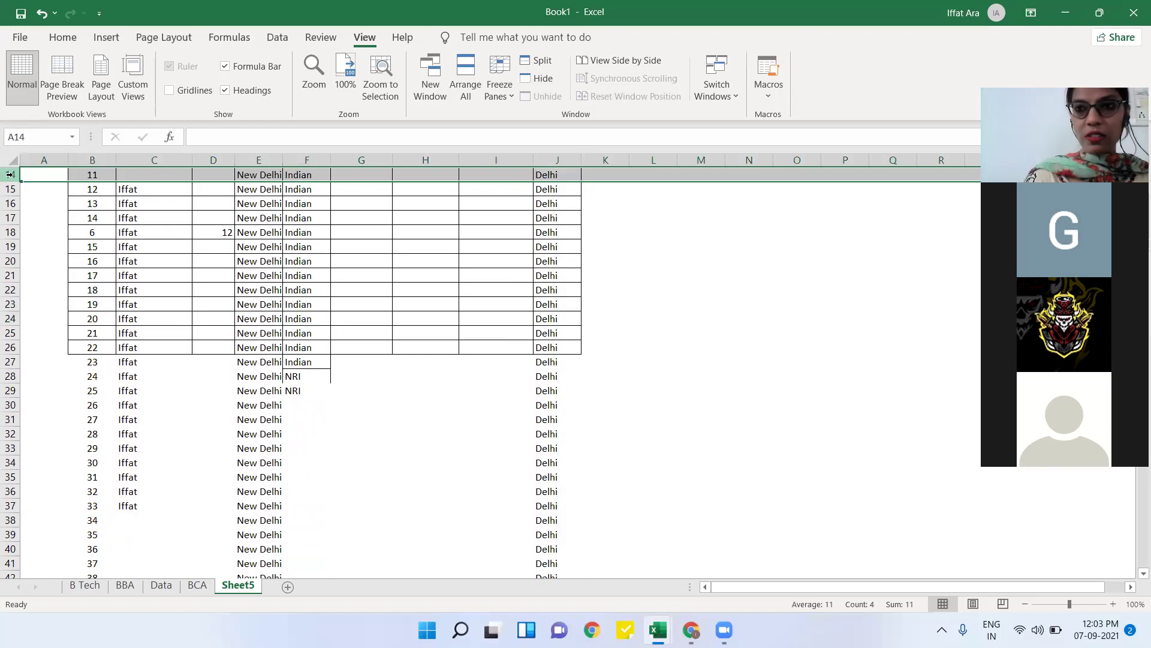
key(ctrl+Home)
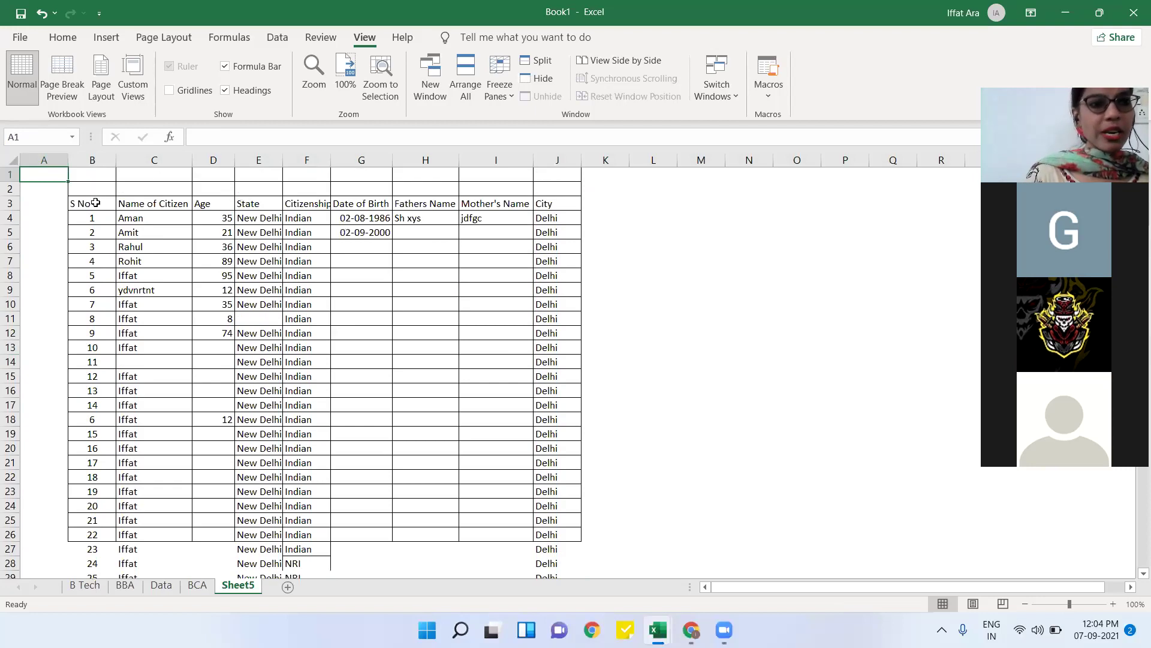
- Make the table's header row B3:J3, from S No to City, bold
drag(82, 197, 569, 204)
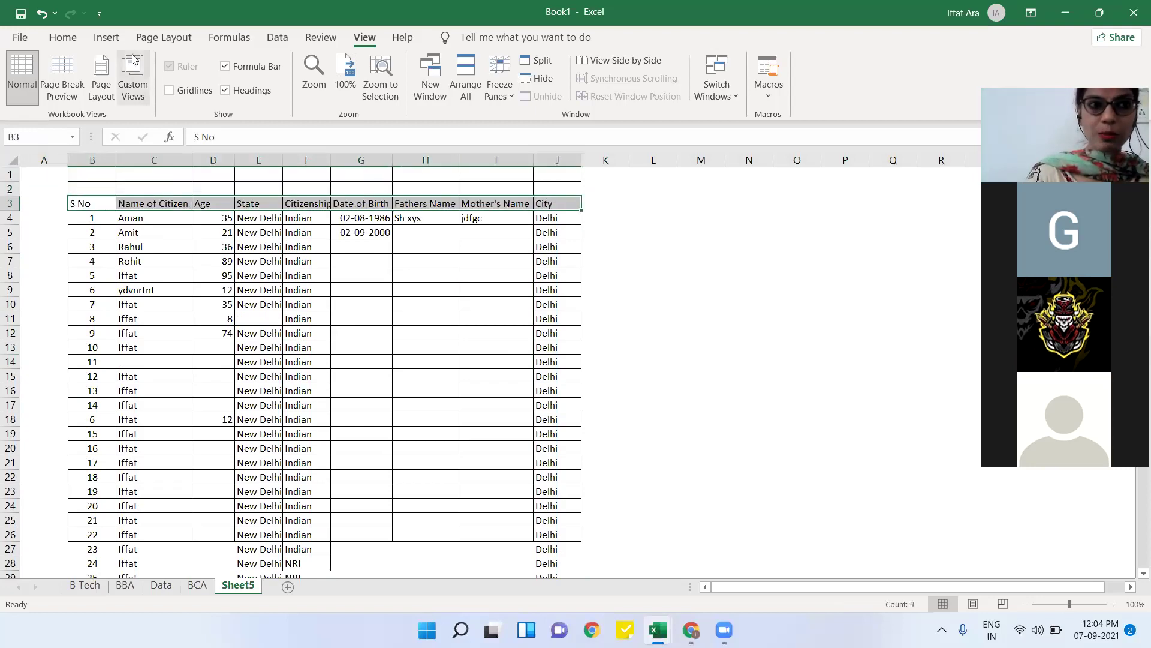
click(70, 39)
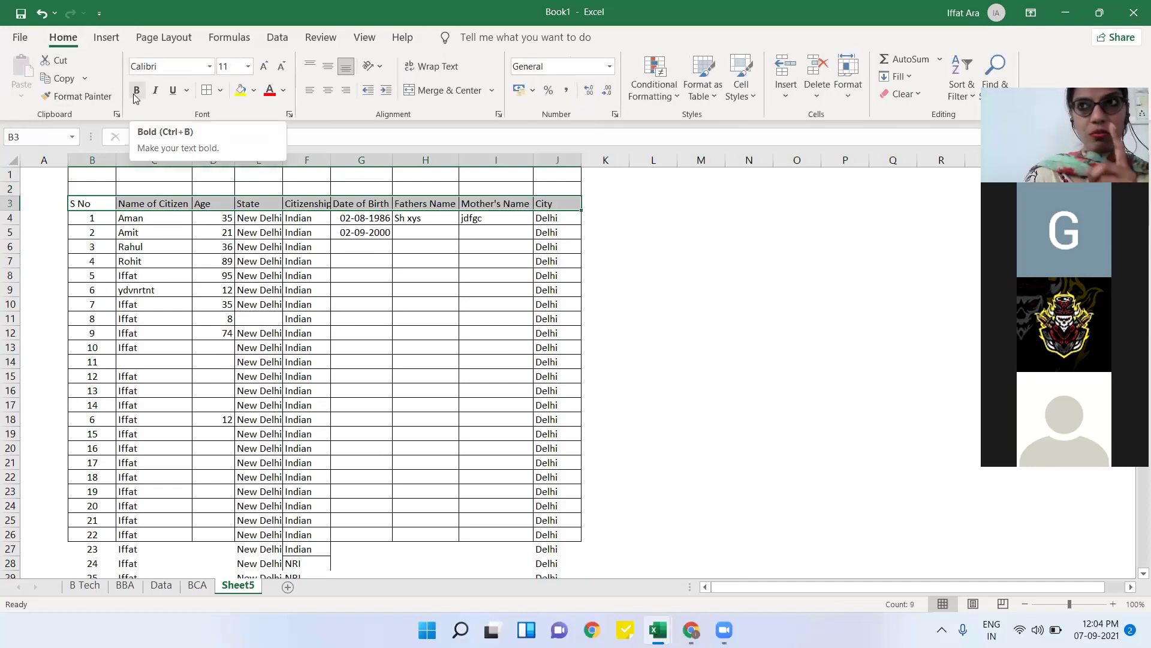
click(136, 91)
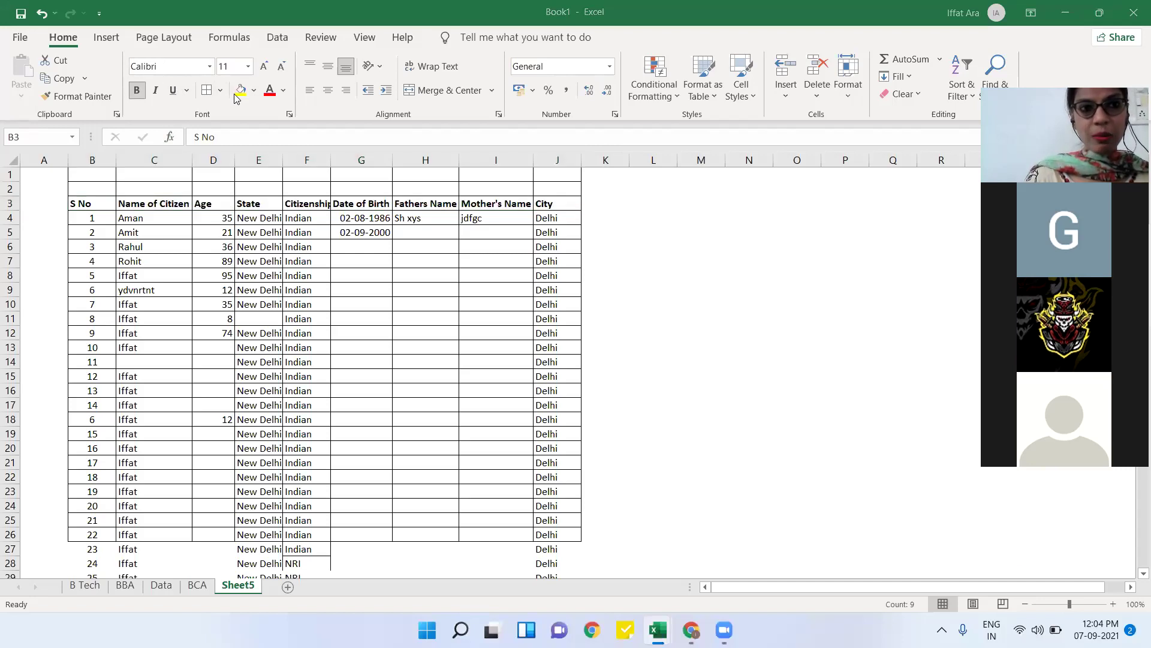
- Set the font size of the header cells B3:J3 to 12
click(248, 67)
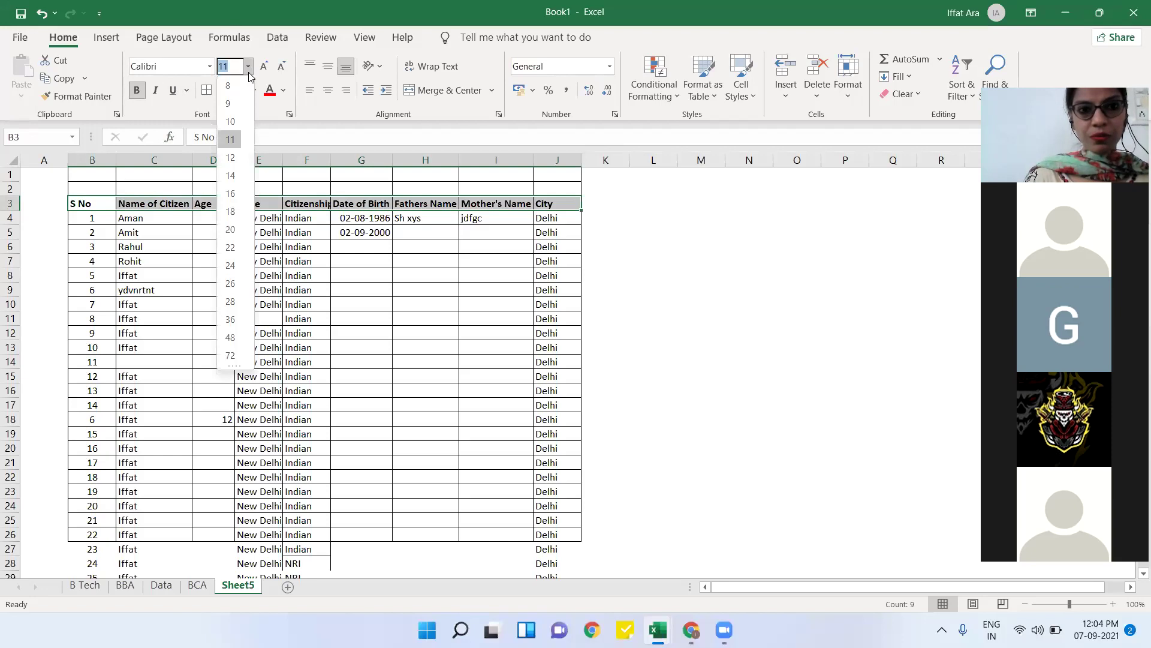
click(383, 276)
drag(87, 203, 549, 205)
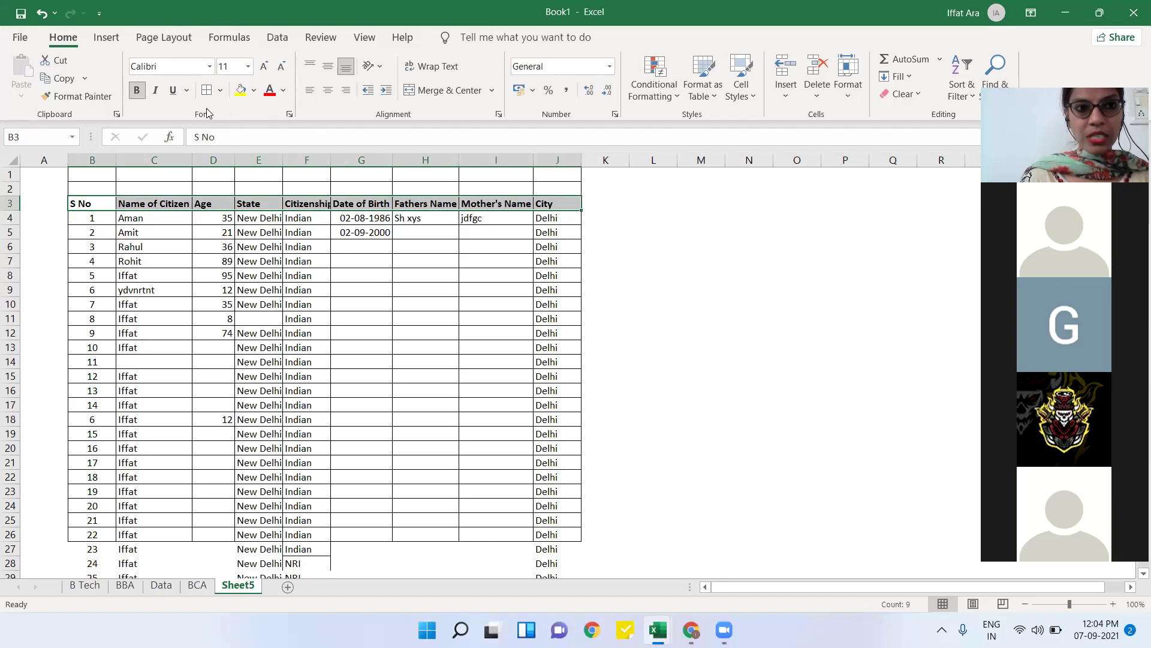
click(248, 66)
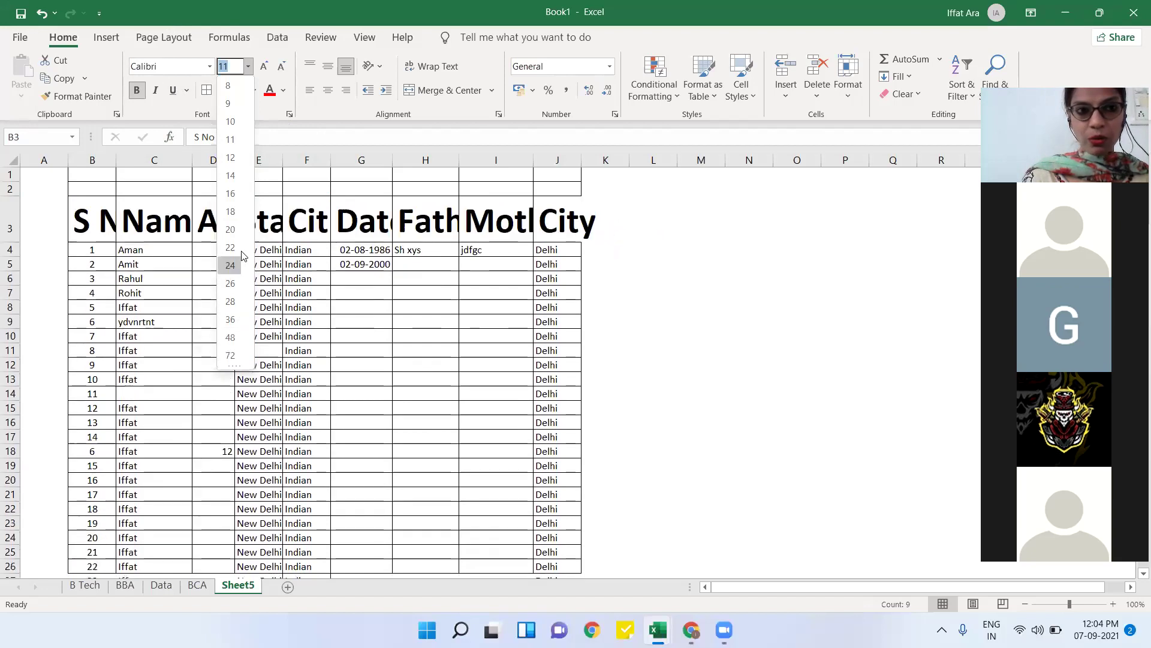
click(232, 158)
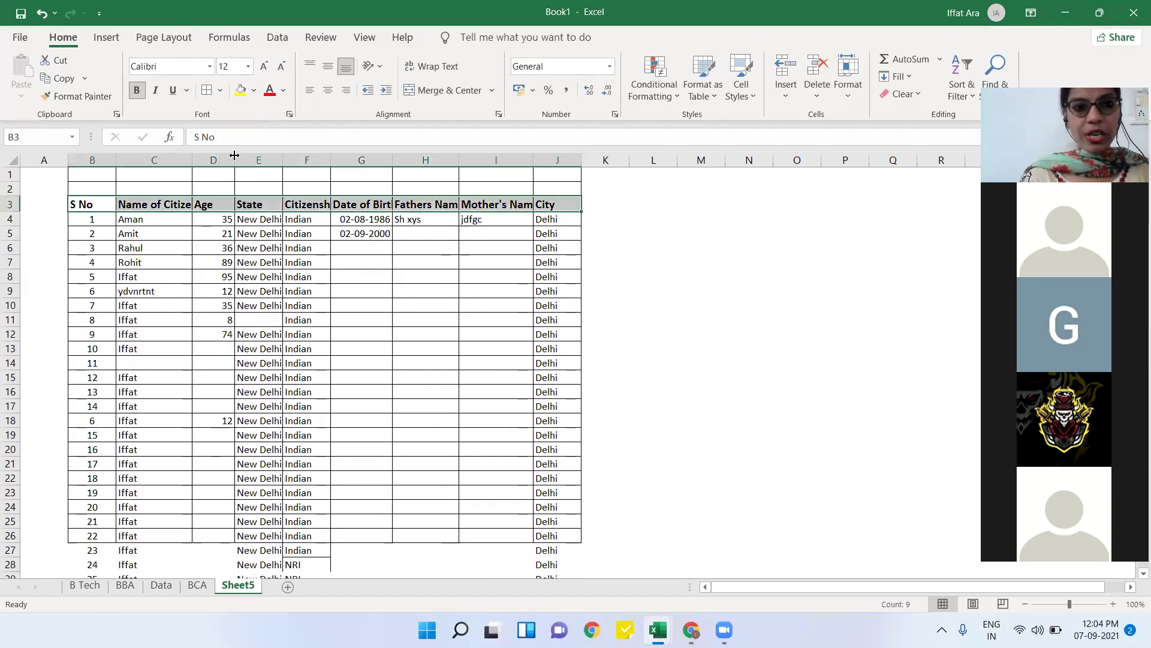
- Select the whole sheet and AutoFit all column widths to their contents
click(181, 275)
click(11, 162)
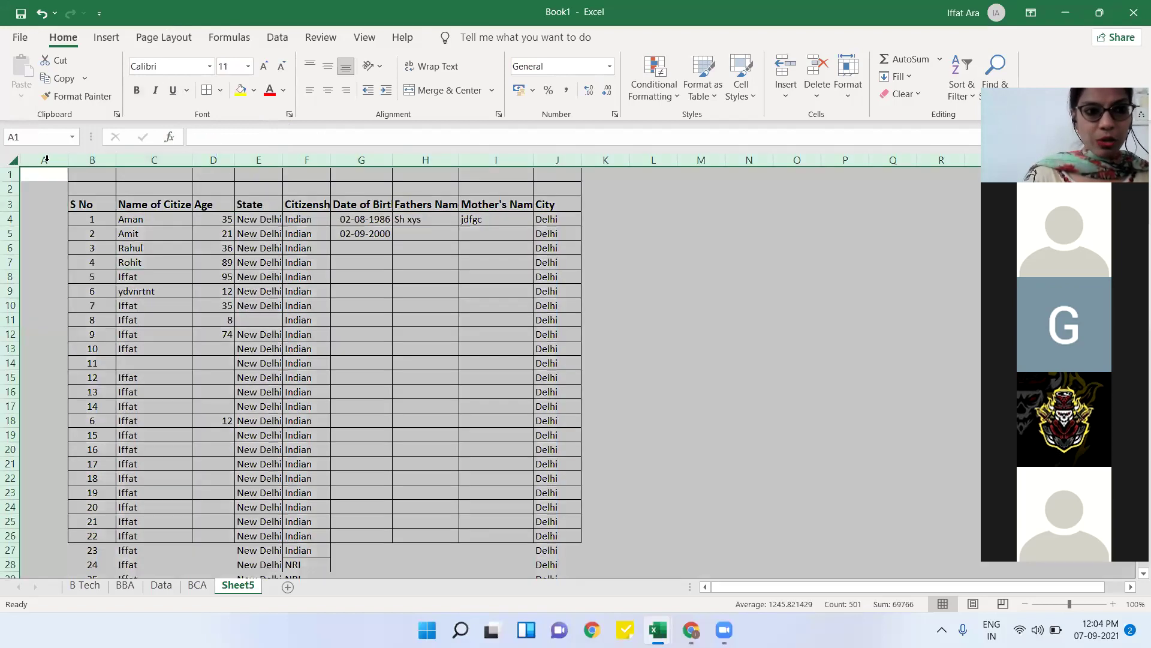
double_click(115, 160)
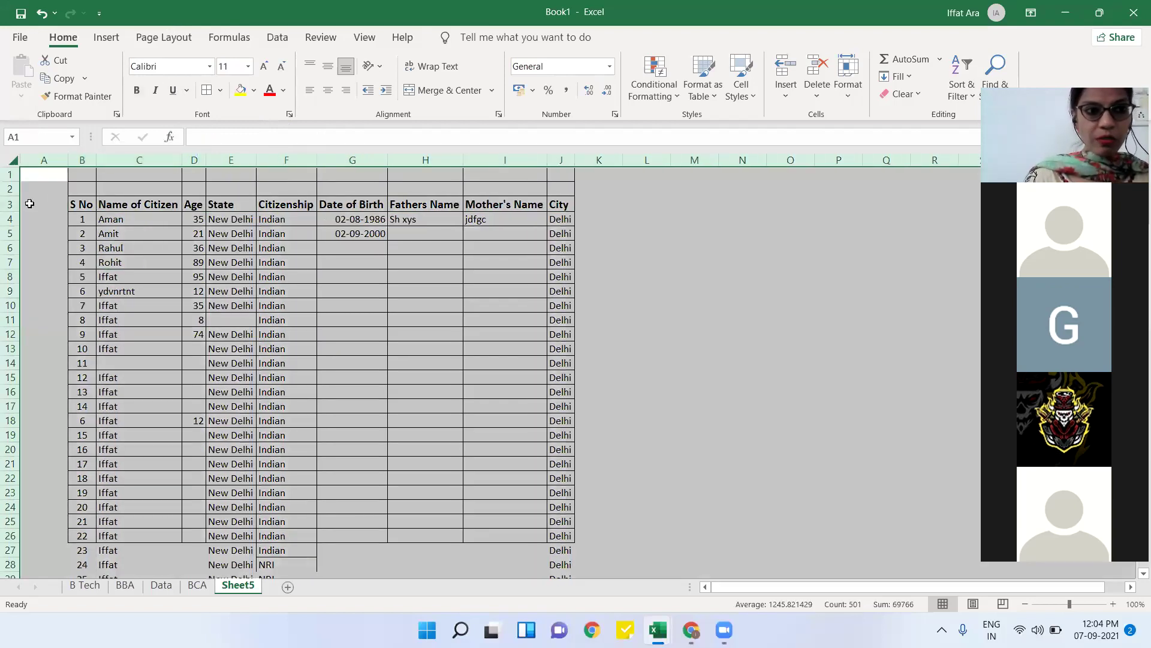
- Center the headings in row 3 horizontally
click(10, 204)
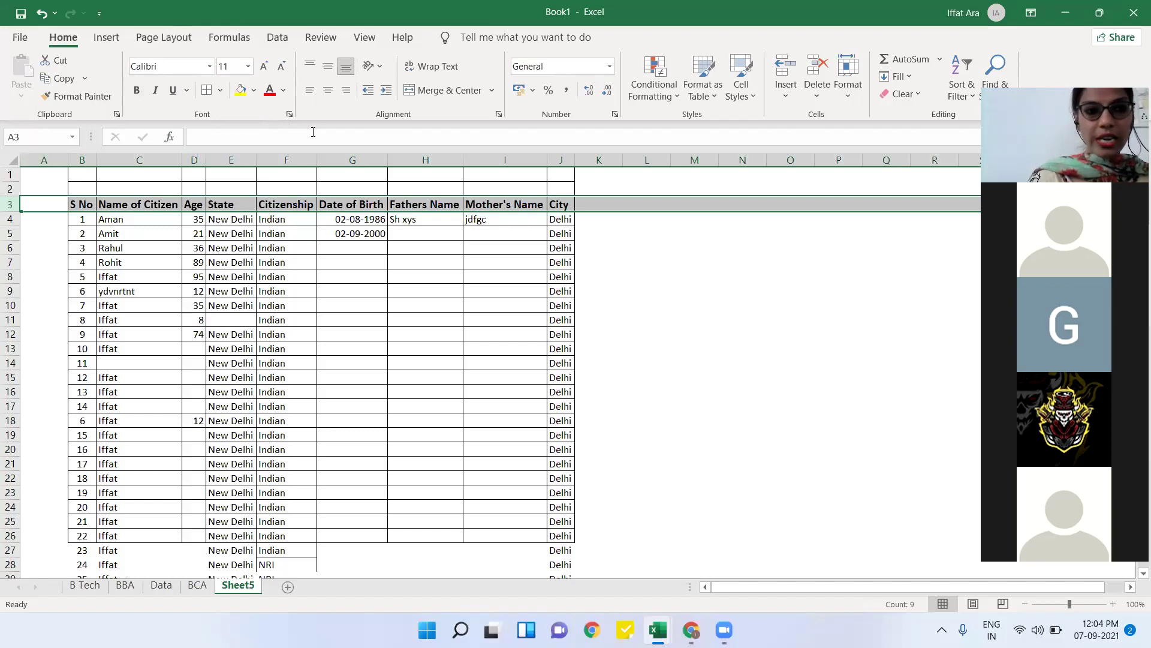
click(331, 90)
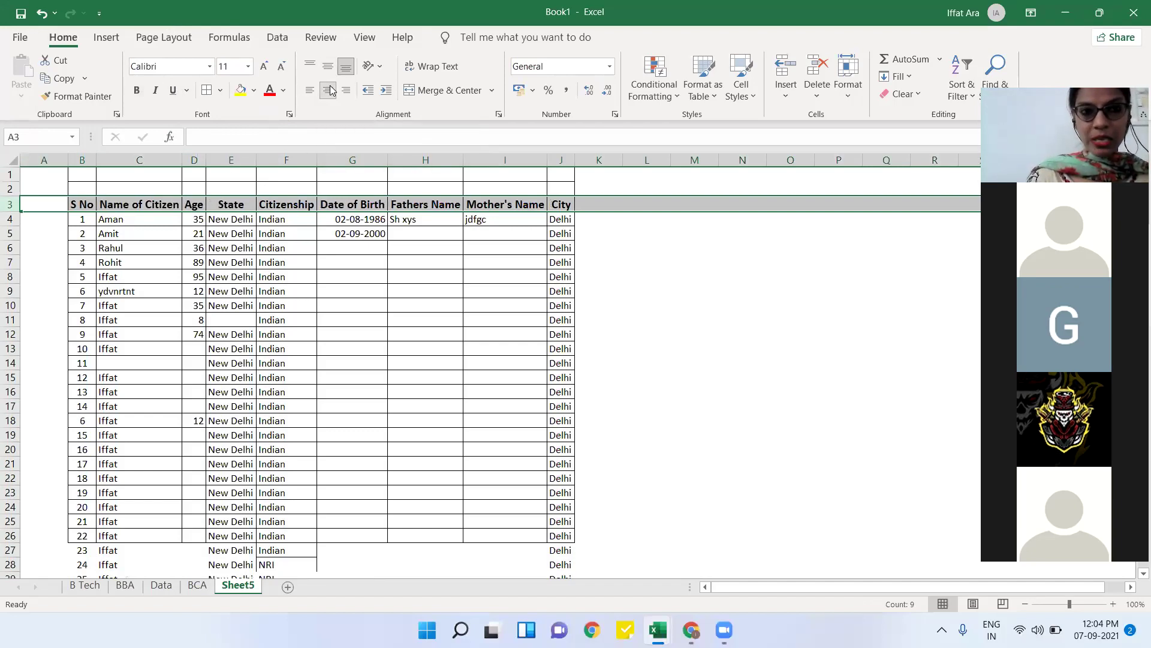
click(325, 246)
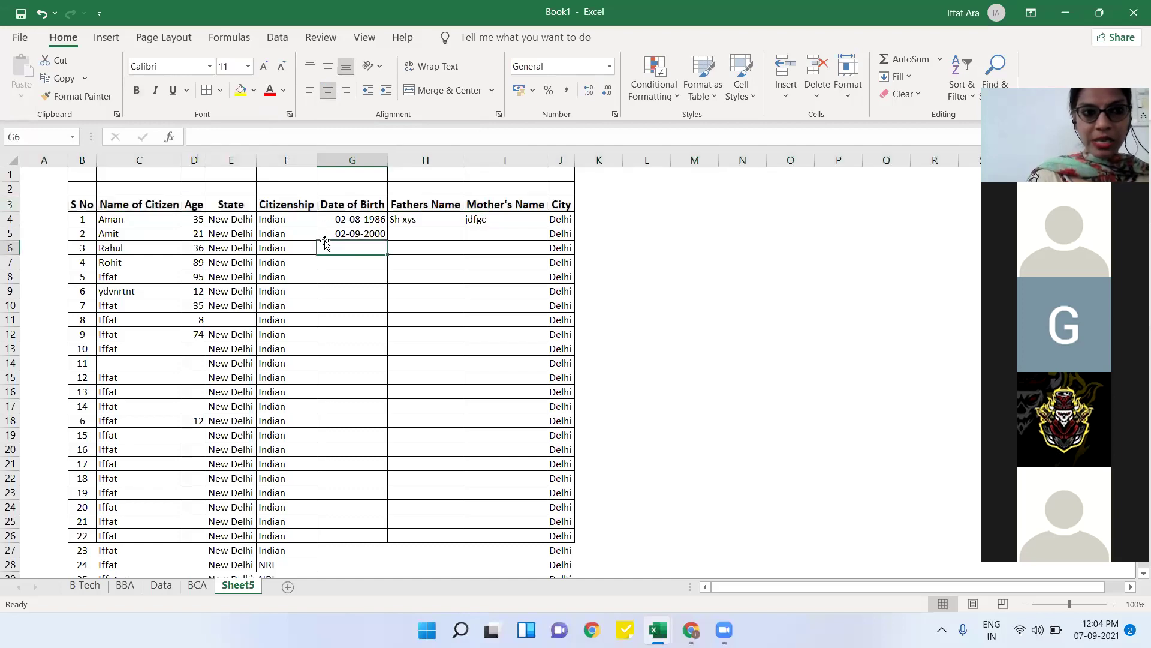
- Widen the Age column D slightly so its heading has more room
click(226, 205)
click(200, 206)
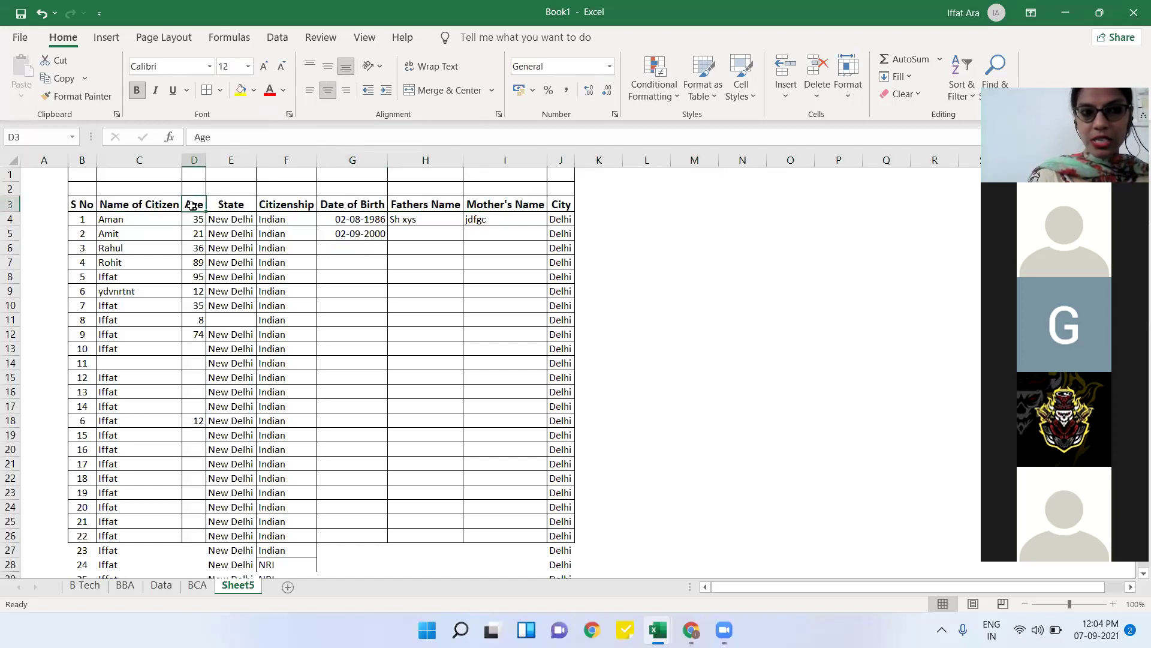
click(209, 172)
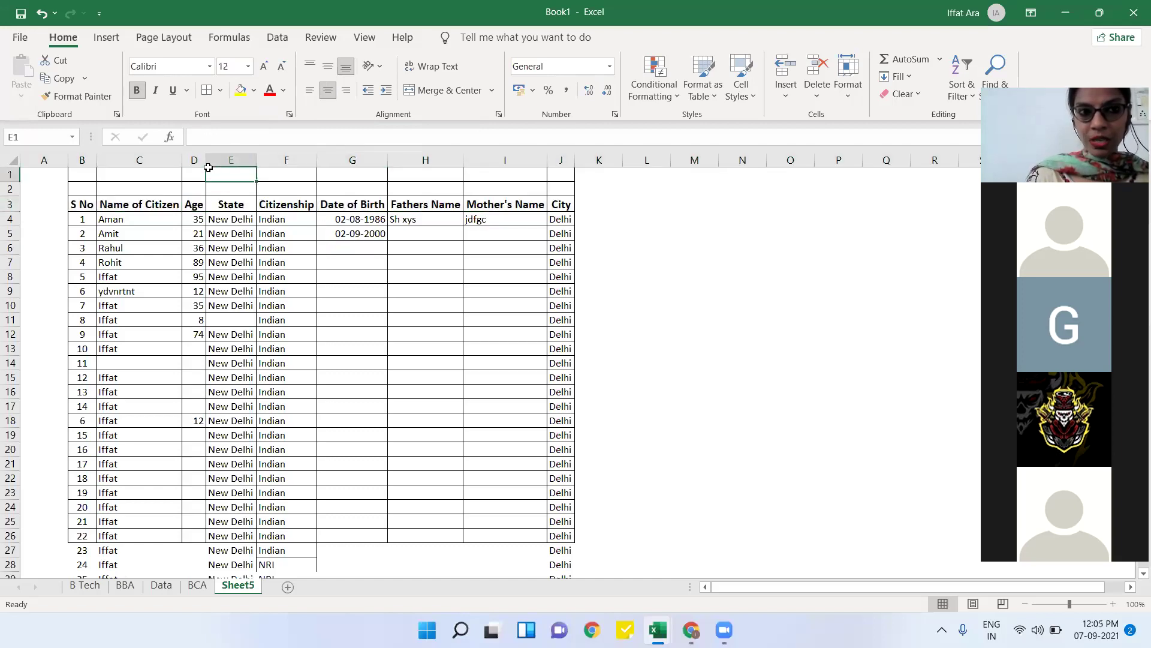
click(192, 243)
drag(208, 161, 220, 160)
click(196, 293)
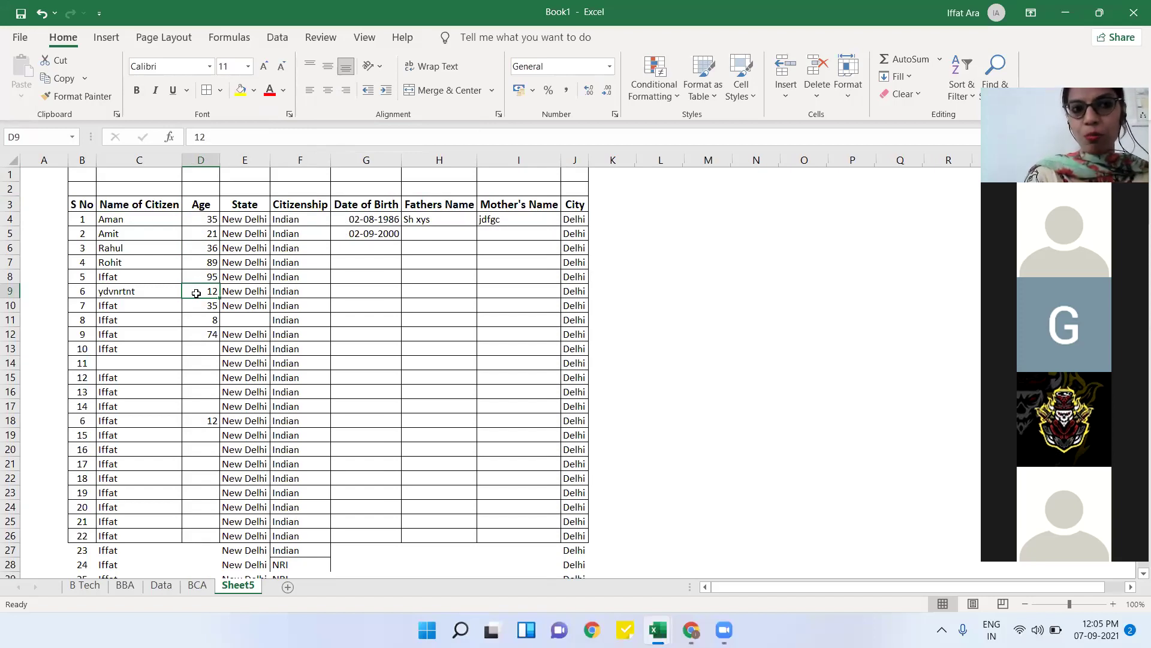
- Replace the Age heading in D3 with Rupee
click(204, 204)
text(Rupee)
key(Return)
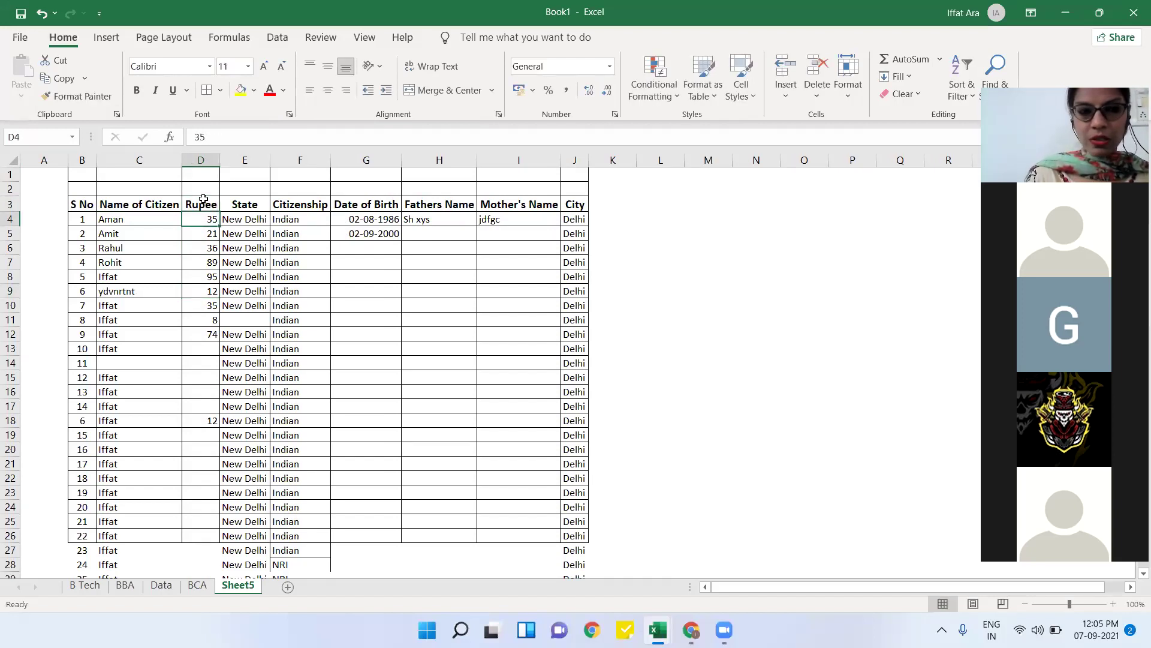
- Change the heading in D3 to Currency
key(Down)
key(Up)
key(Up)
text(Currency)
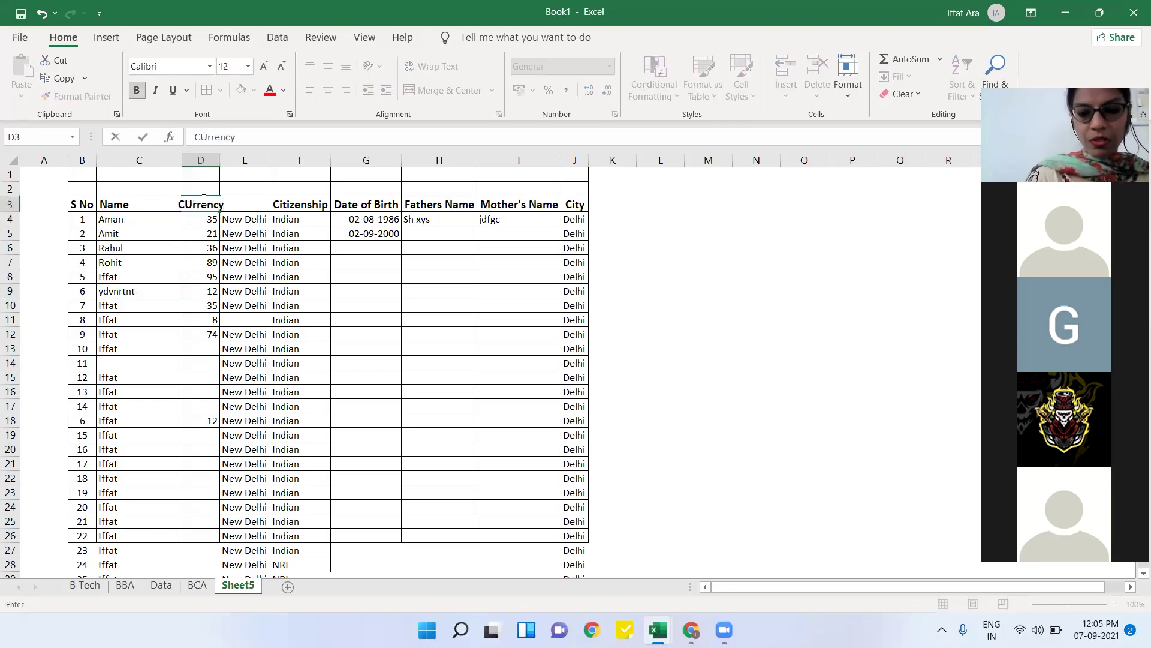
key(Return)
- Enter the amounts 5661891, 18689 and 98918 in cells D4 to D6
text(5968689)
key(Return)
text(18689)
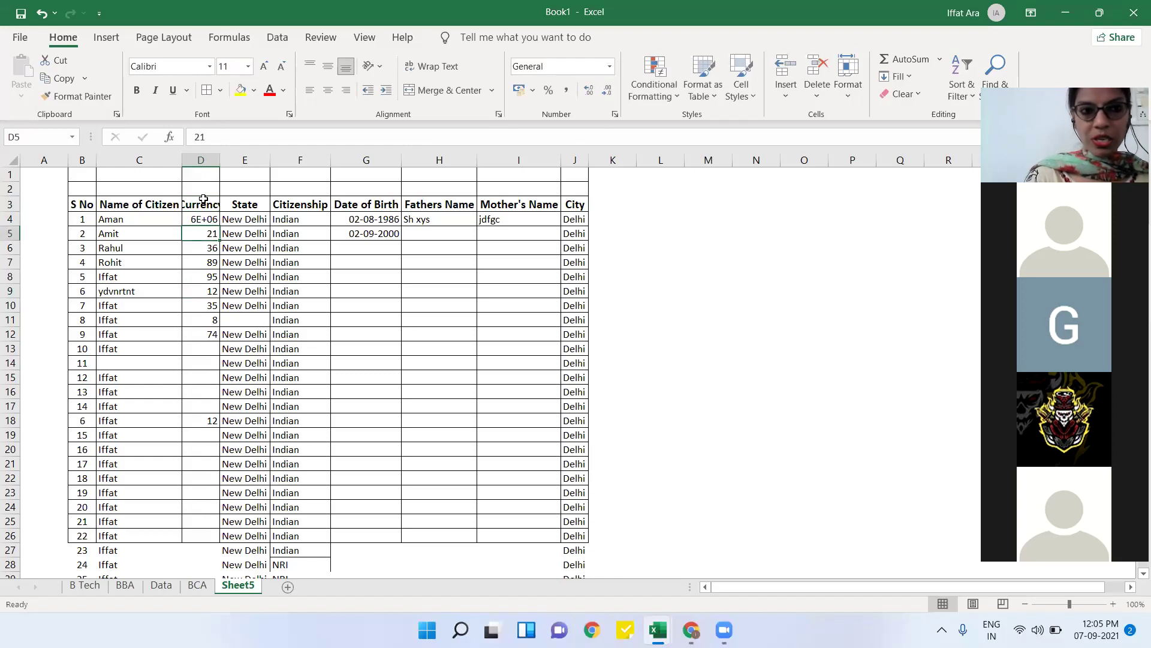
key(Return)
text(98918)
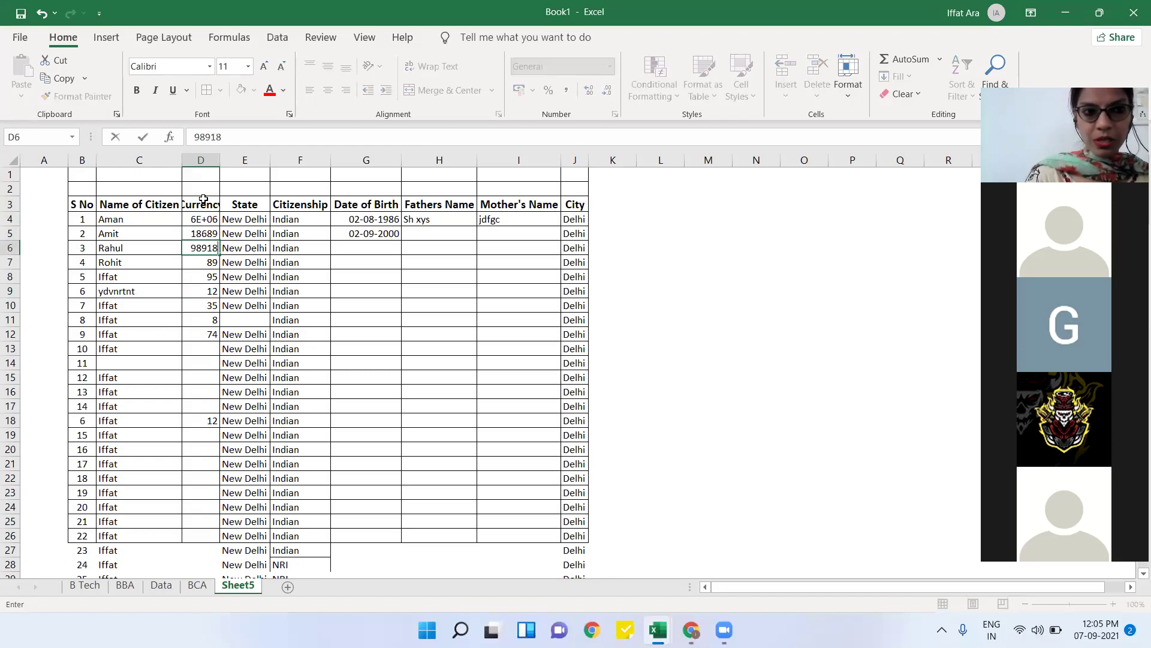
- AutoFit the Currency column D so its heading and amounts show in full, and select D4
click(220, 162)
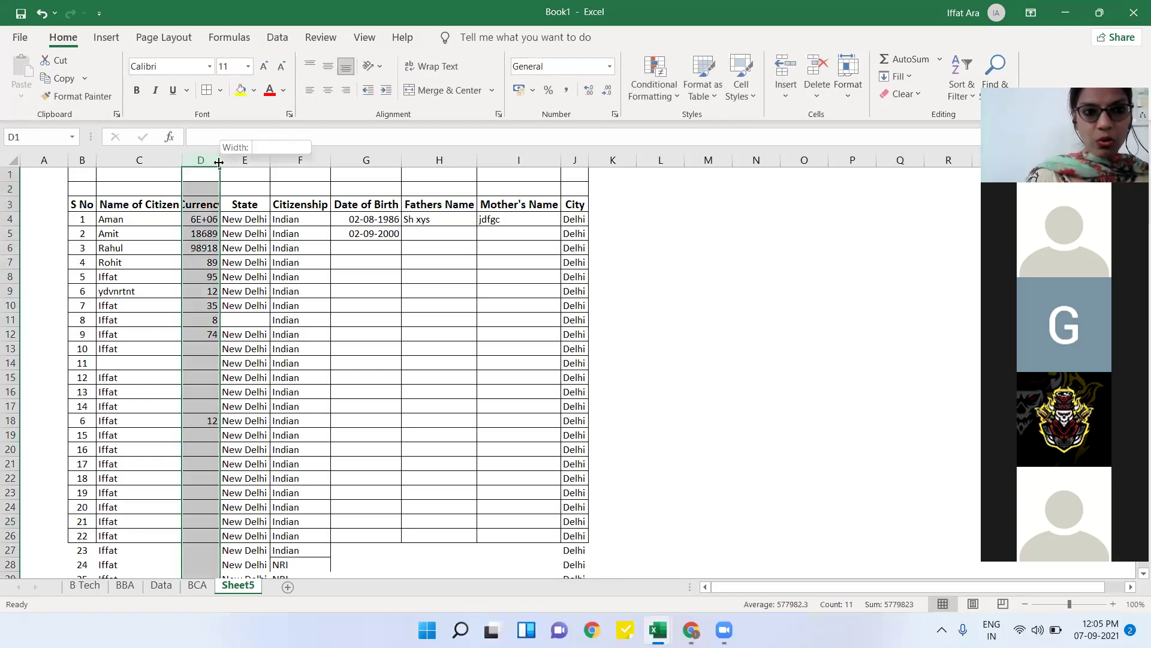
double_click(220, 162)
click(206, 247)
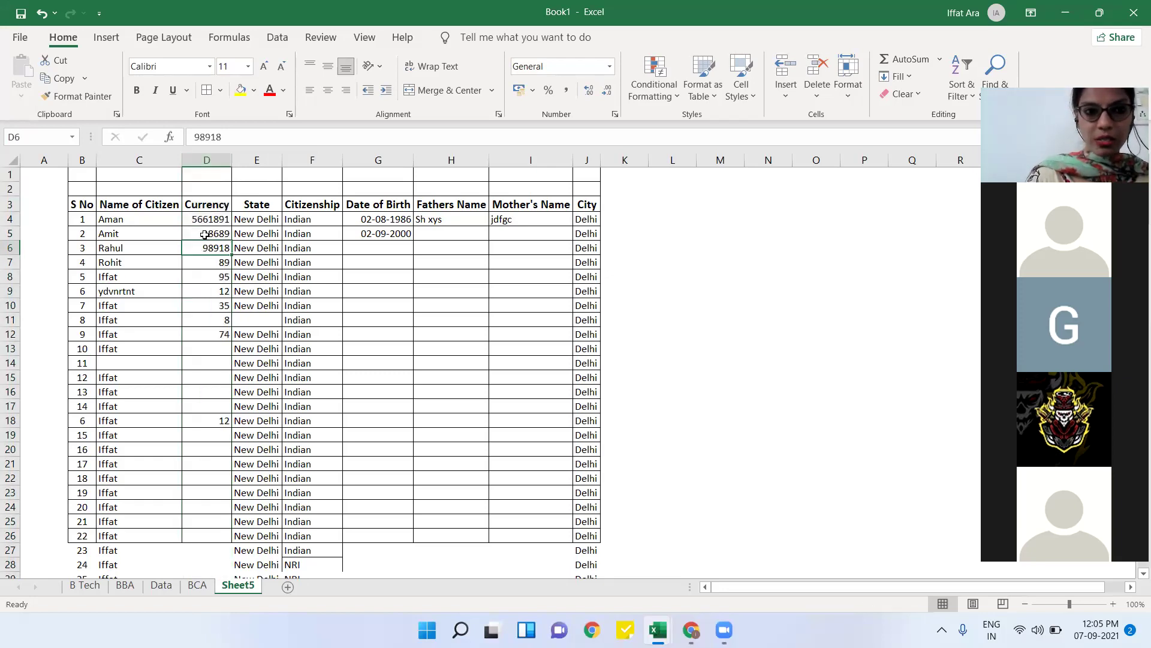
click(204, 217)
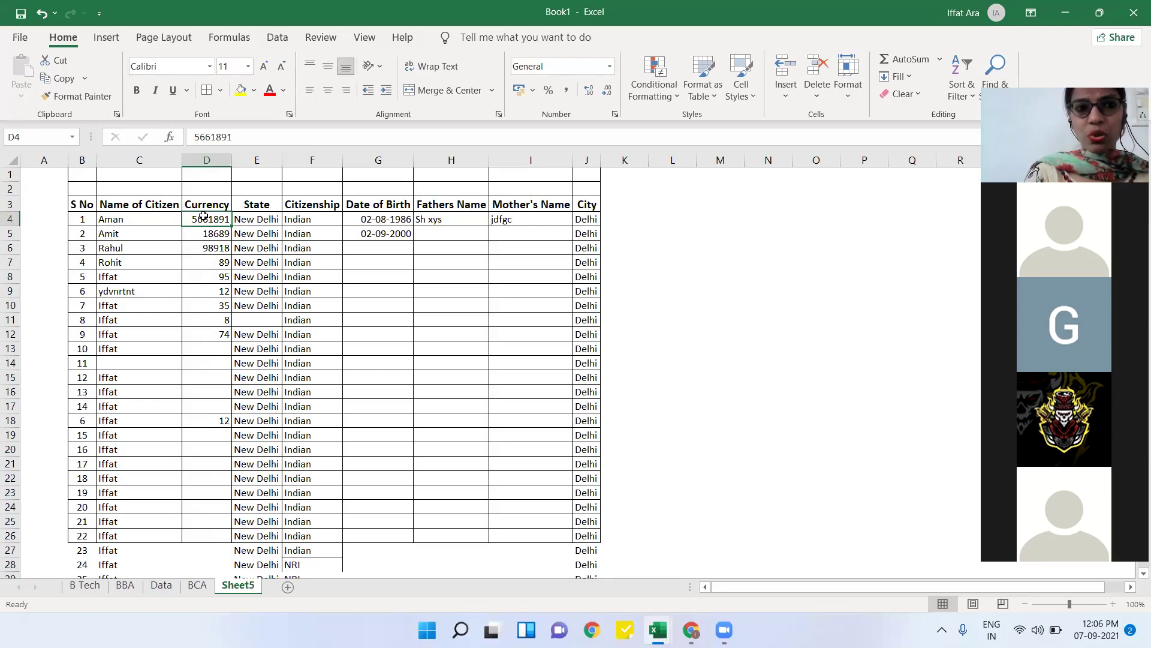
- Remove the bold formatting from header row 3, toggling bold to demonstrate the effect
click(10, 204)
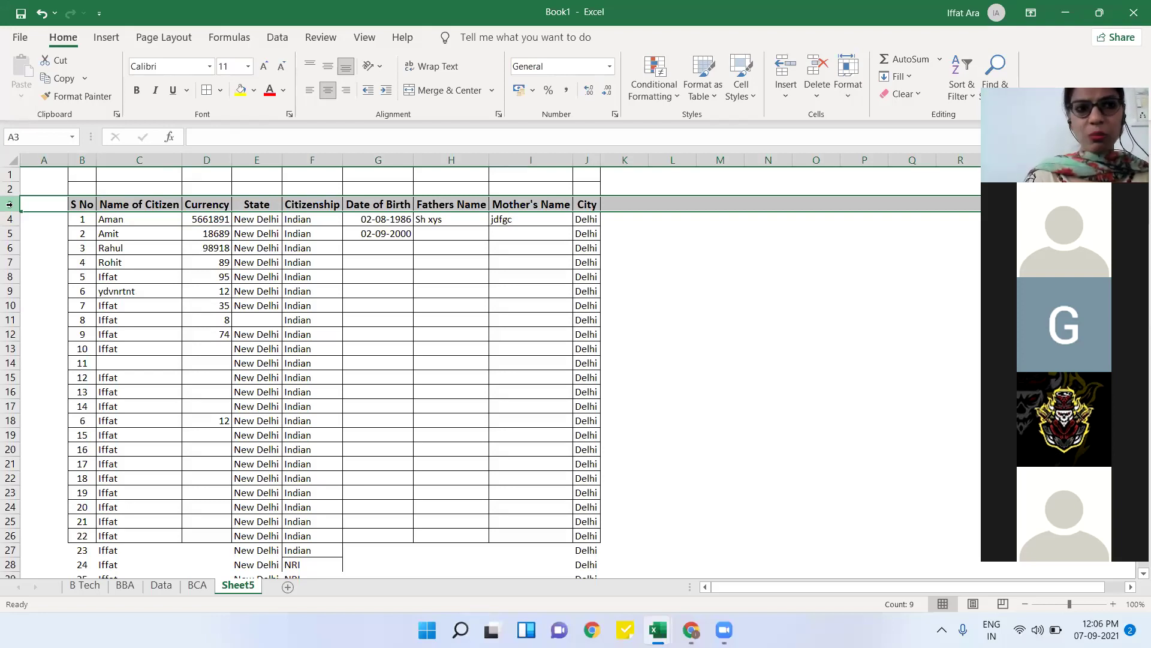
click(137, 91)
click(139, 92)
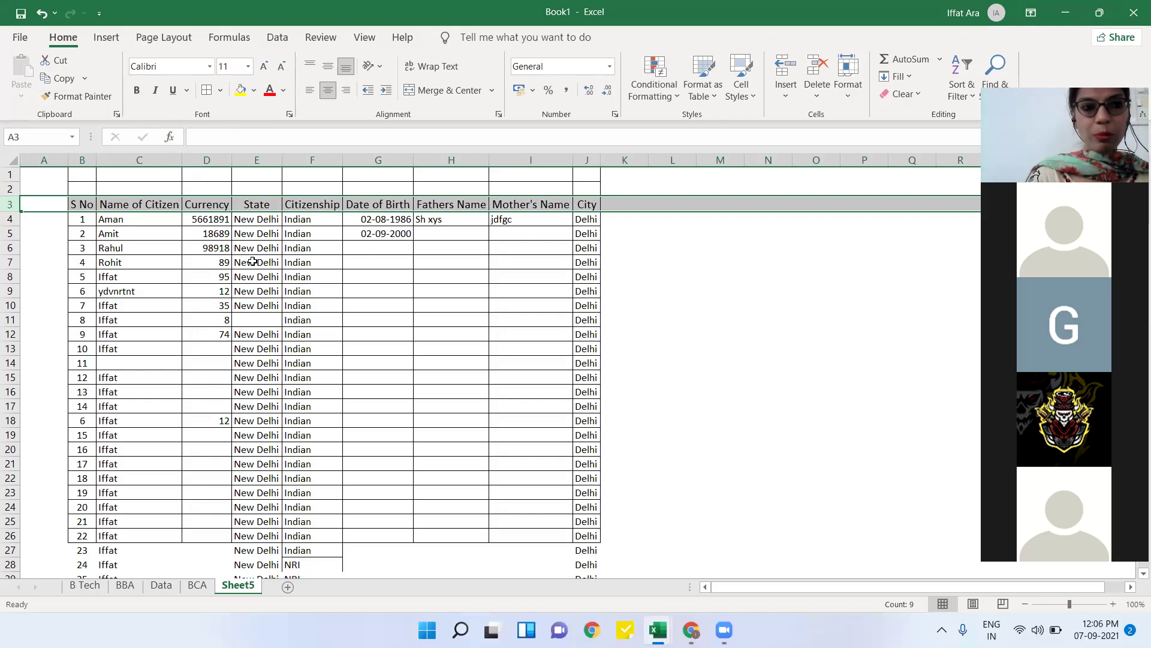
key(ctrl+b)
key(ctrl+b)
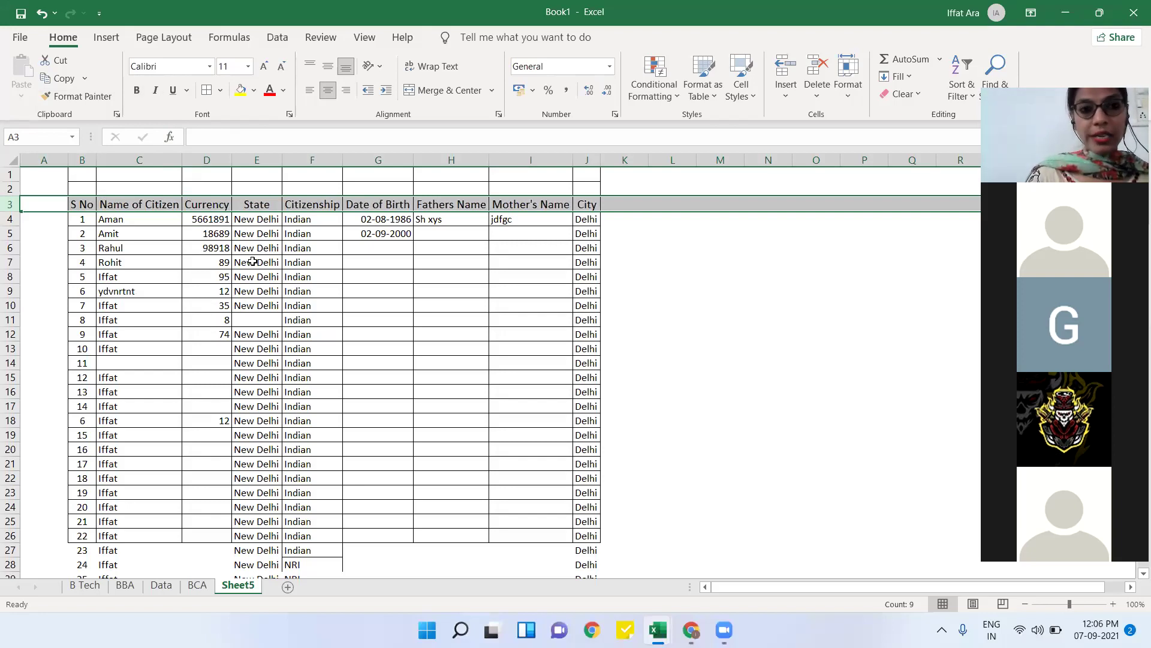
- Underline the headings in row 3 and remove the underline again
key(ctrl+u)
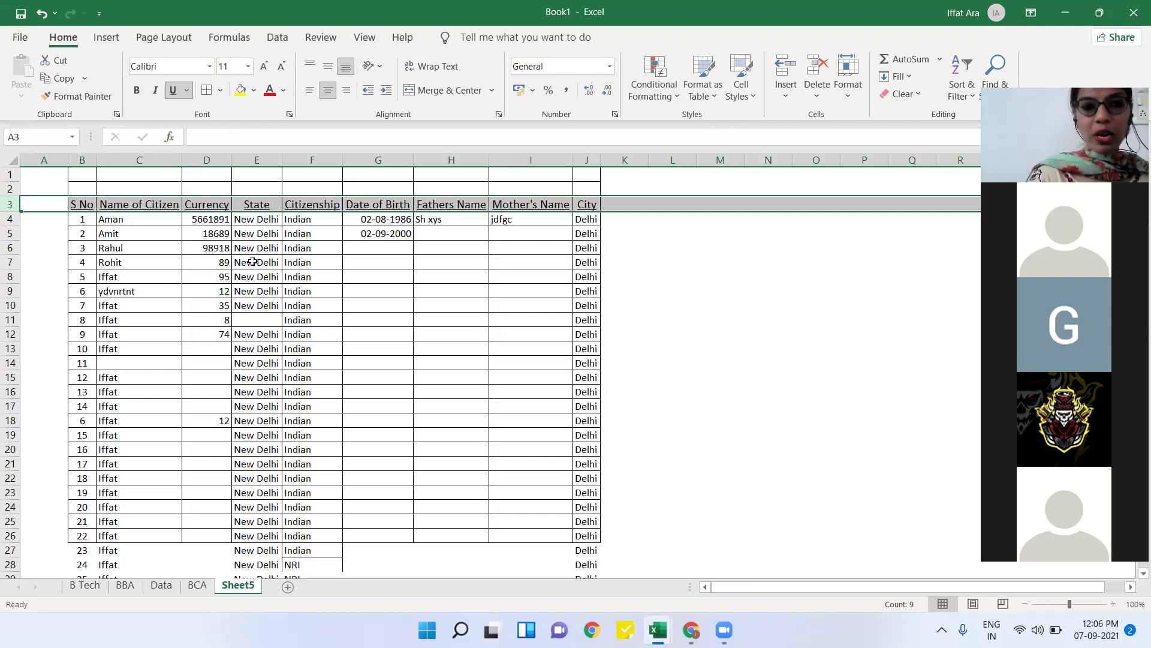
key(ctrl+u)
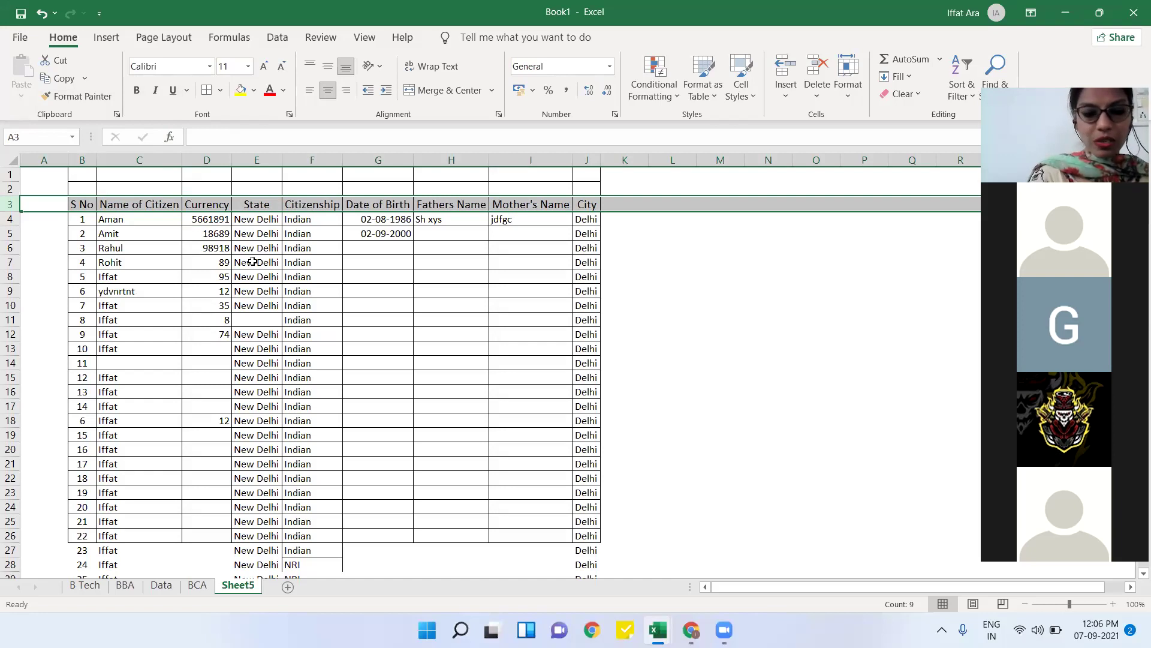
click(434, 275)
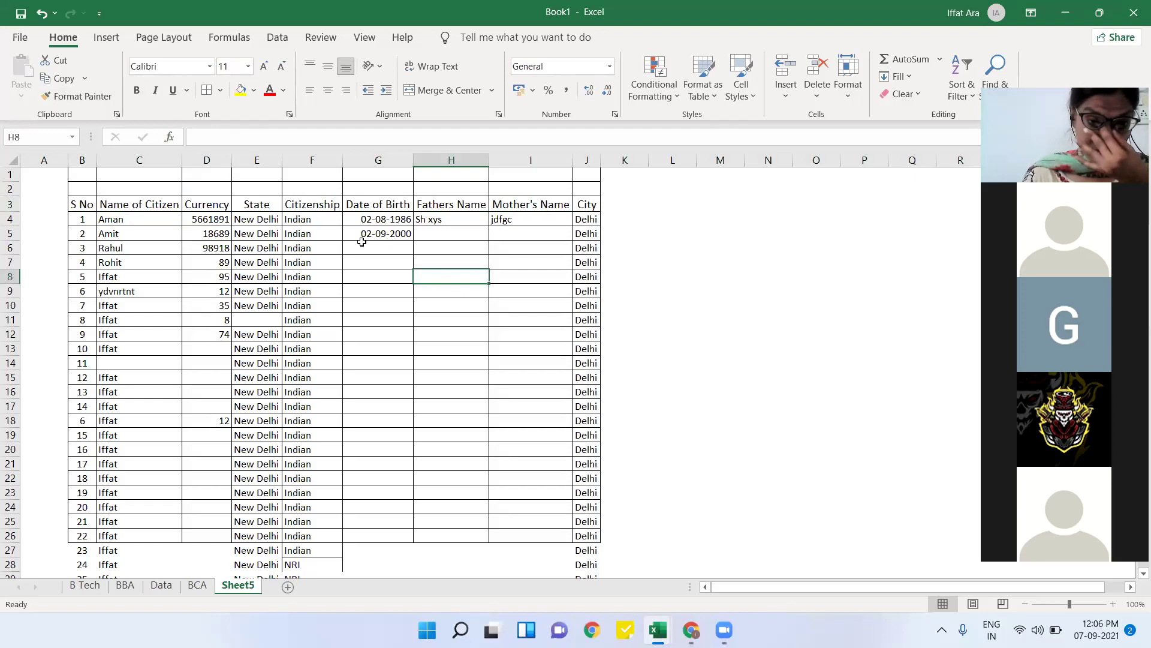
- Color the Indian entries in the Citizenship cells F9 and F16 red
click(306, 291)
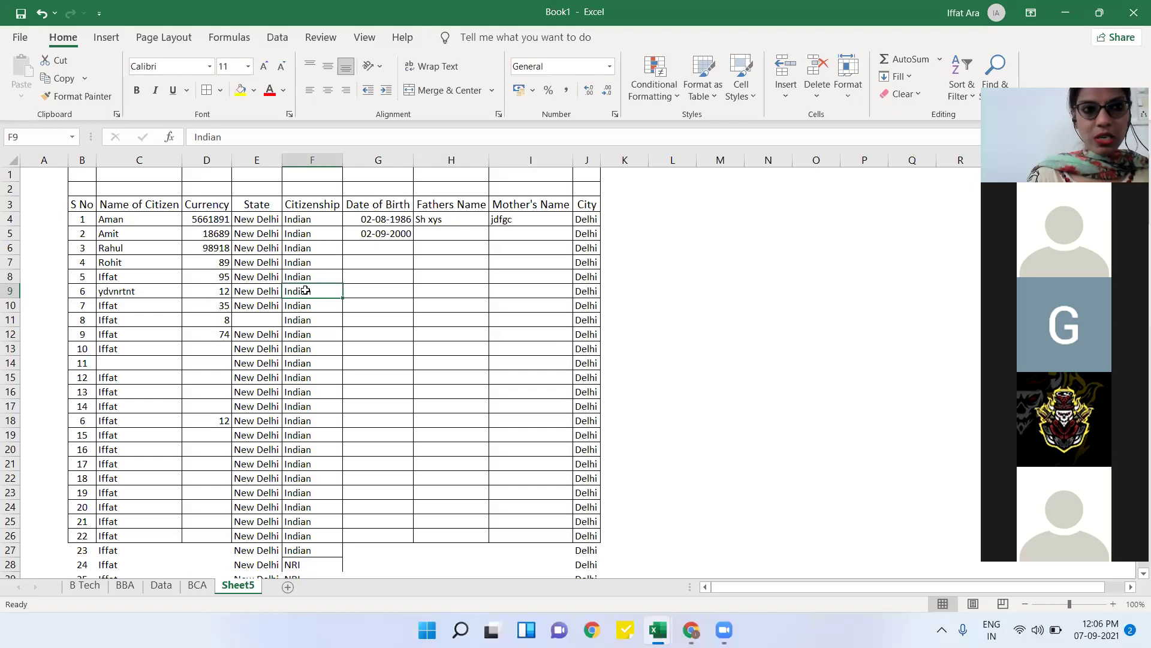
click(270, 98)
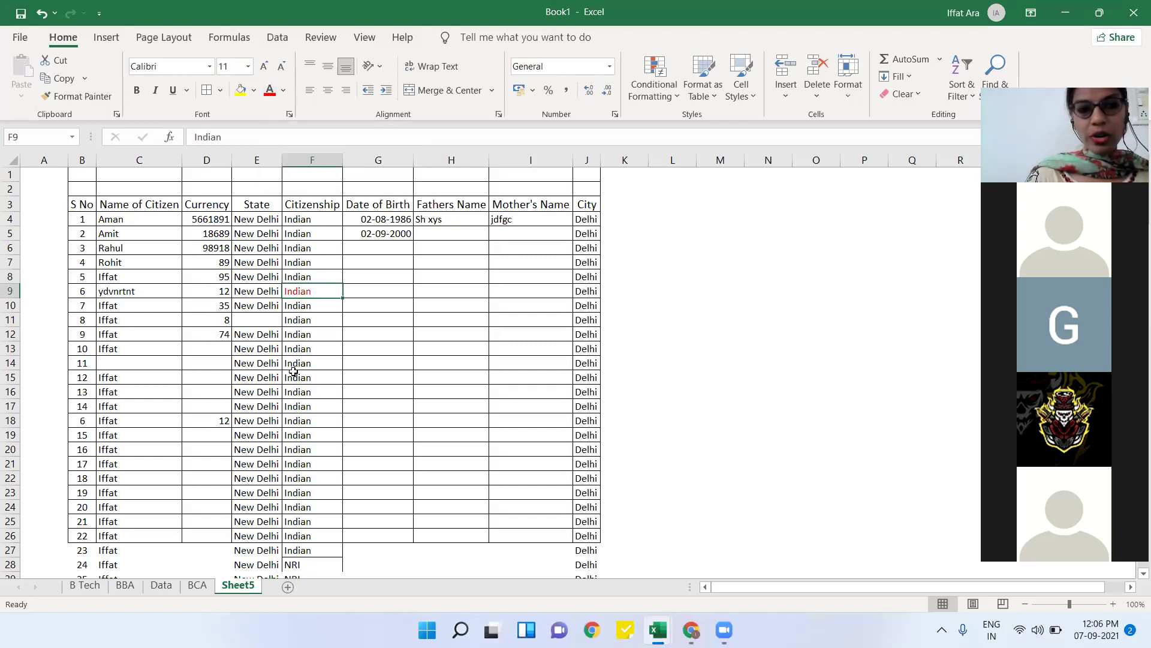
click(308, 398)
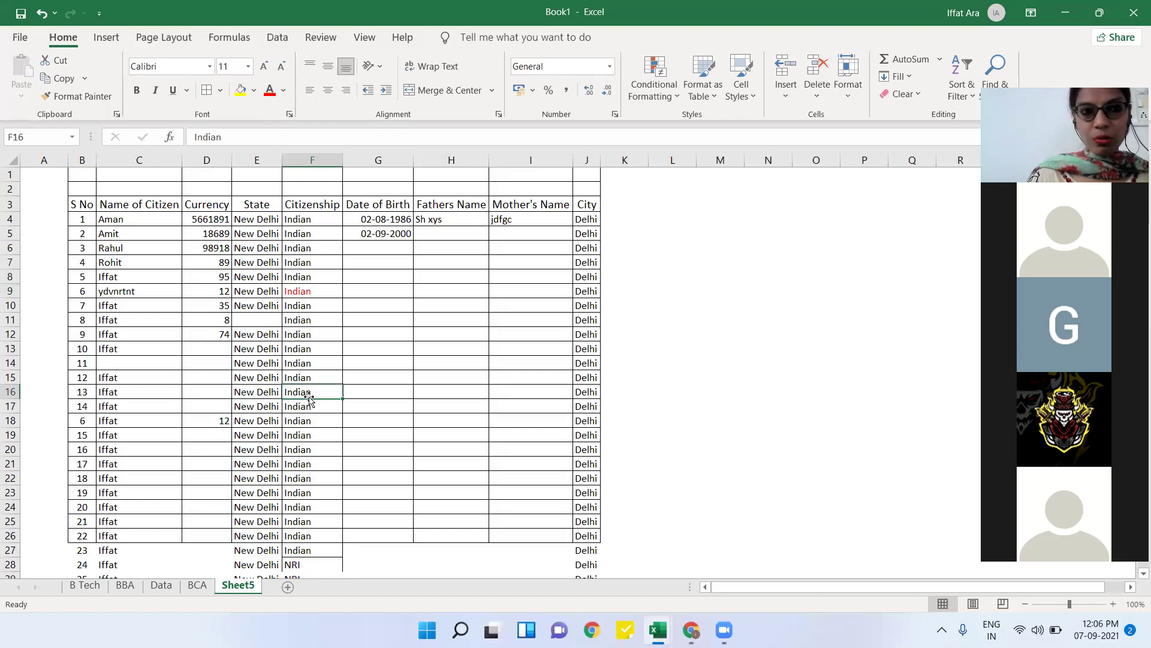
click(272, 98)
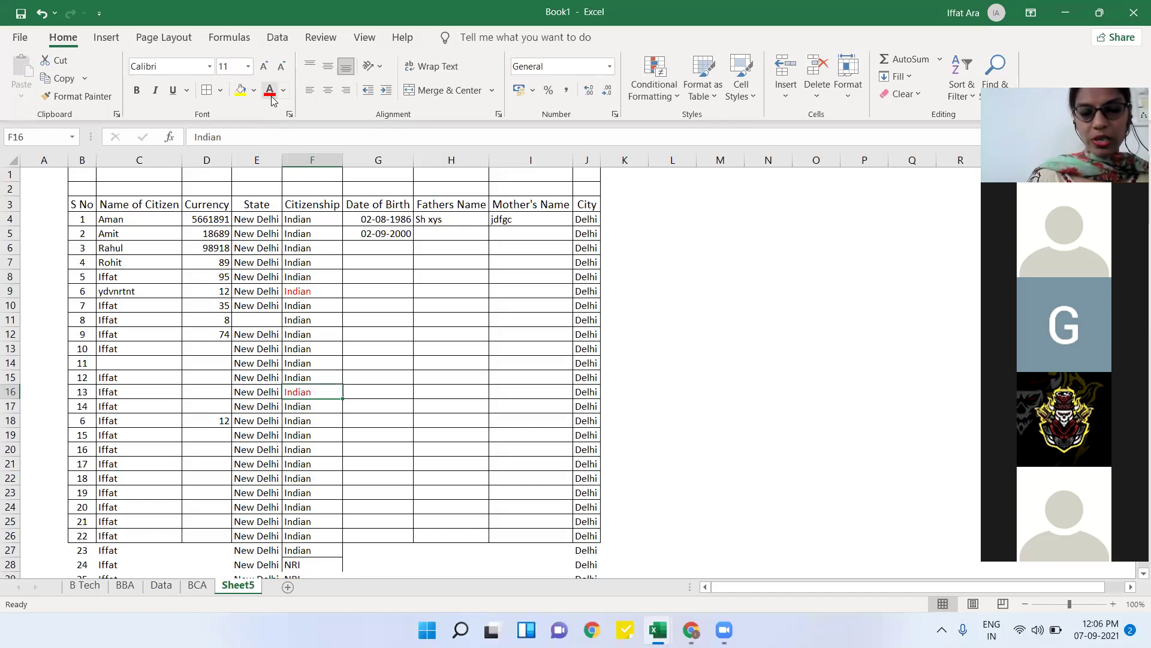
click(328, 318)
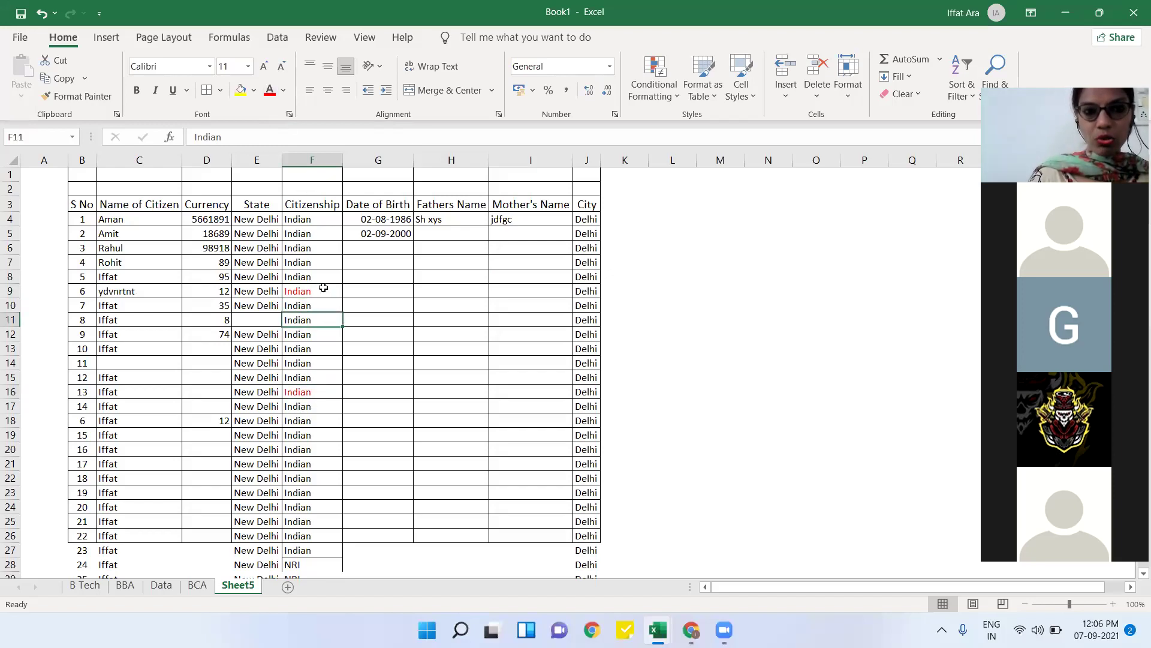
click(324, 289)
click(307, 391)
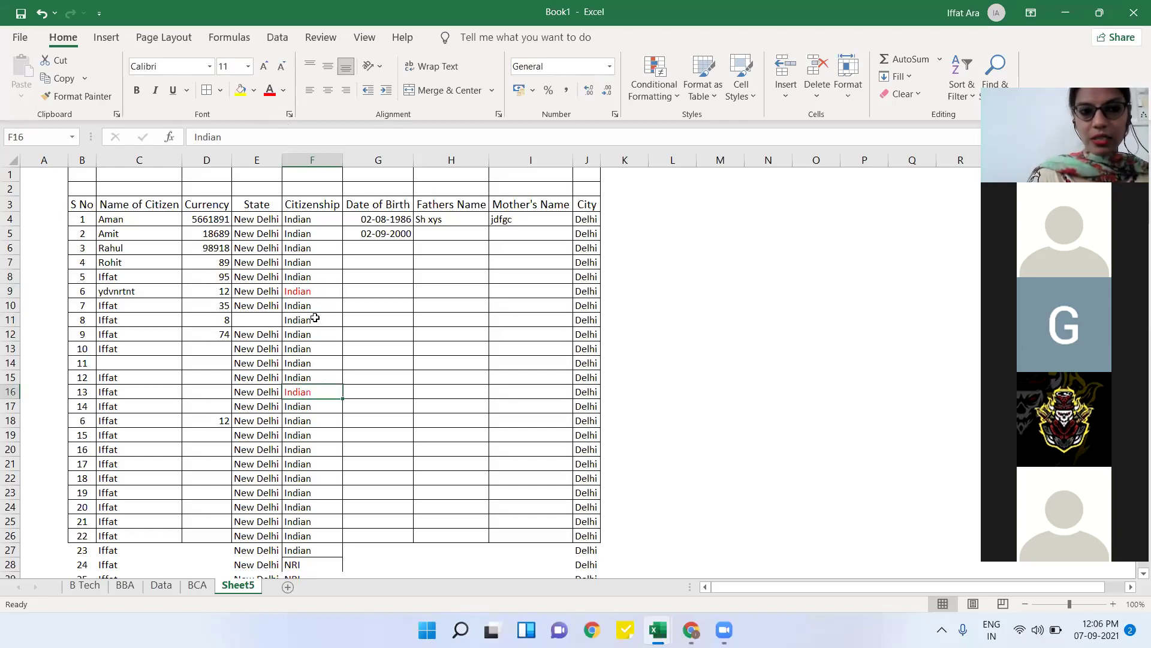
- Enter Kolkata in the empty State cell E11 and clear it again
click(263, 321)
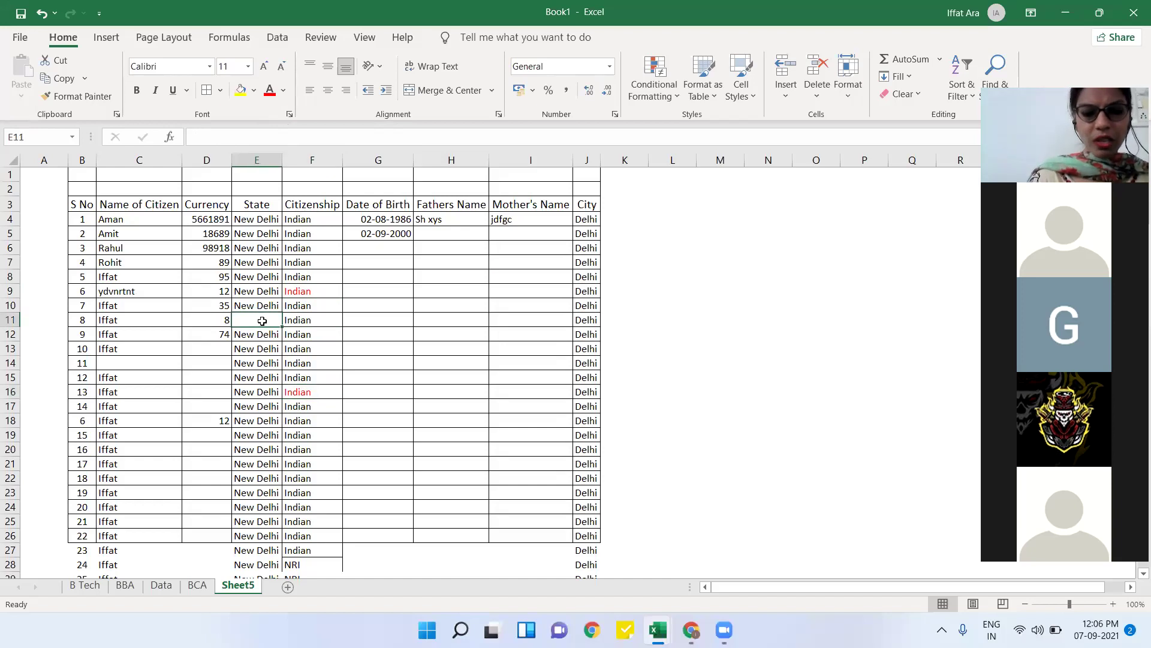
text(KOlkata)
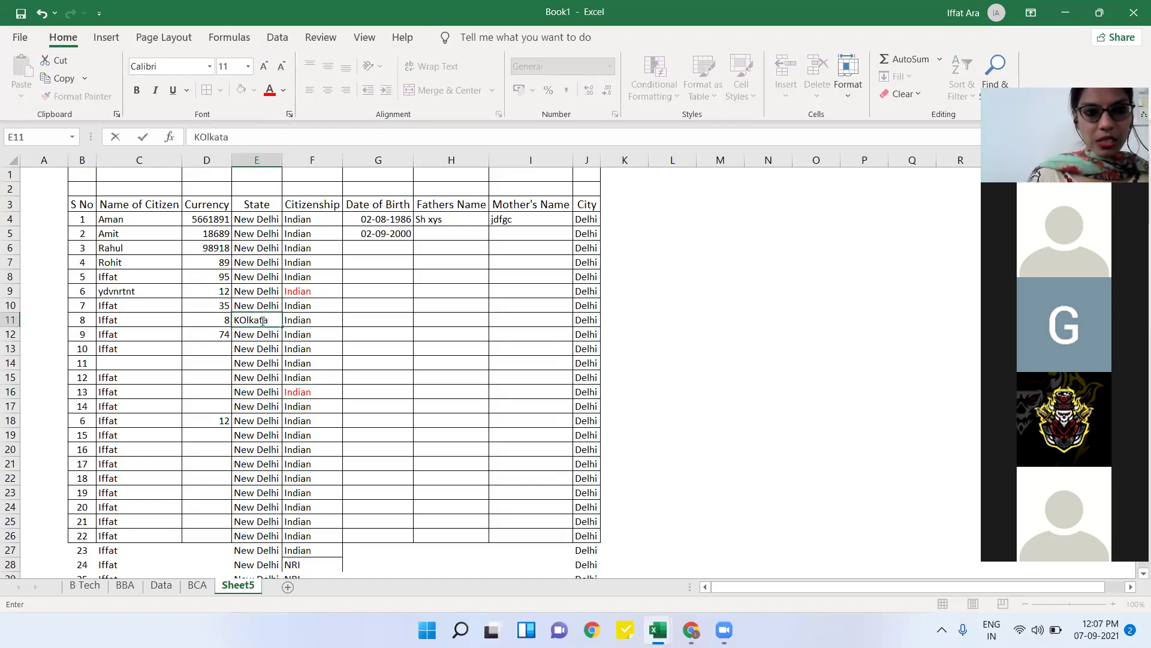
click(377, 319)
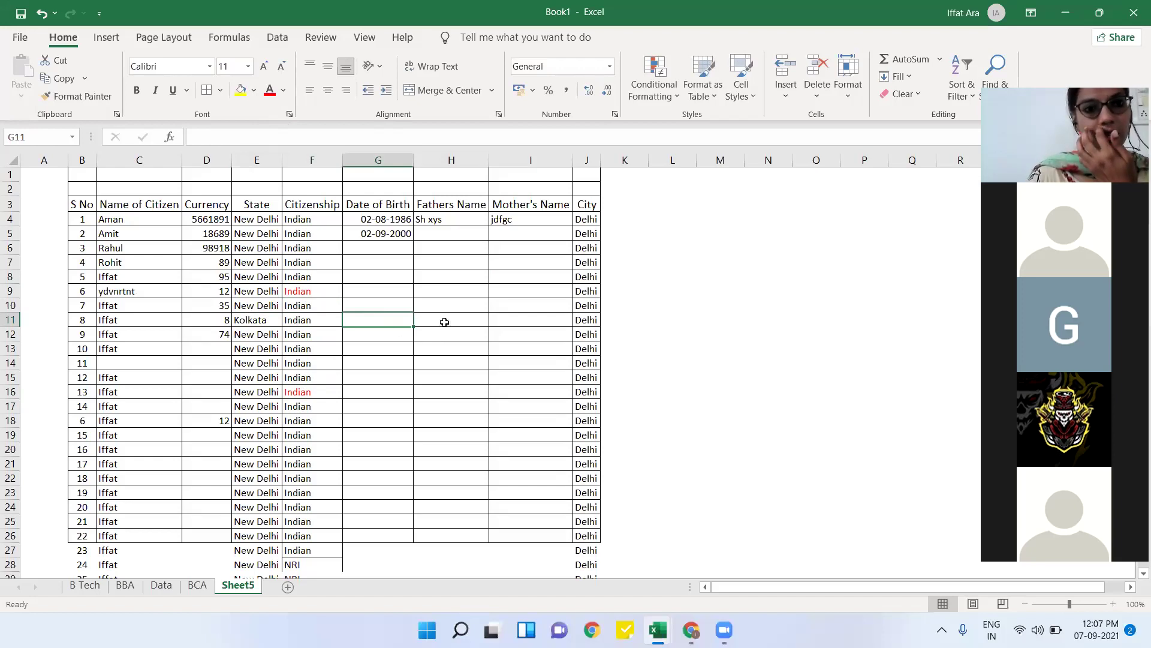
key(Delete)
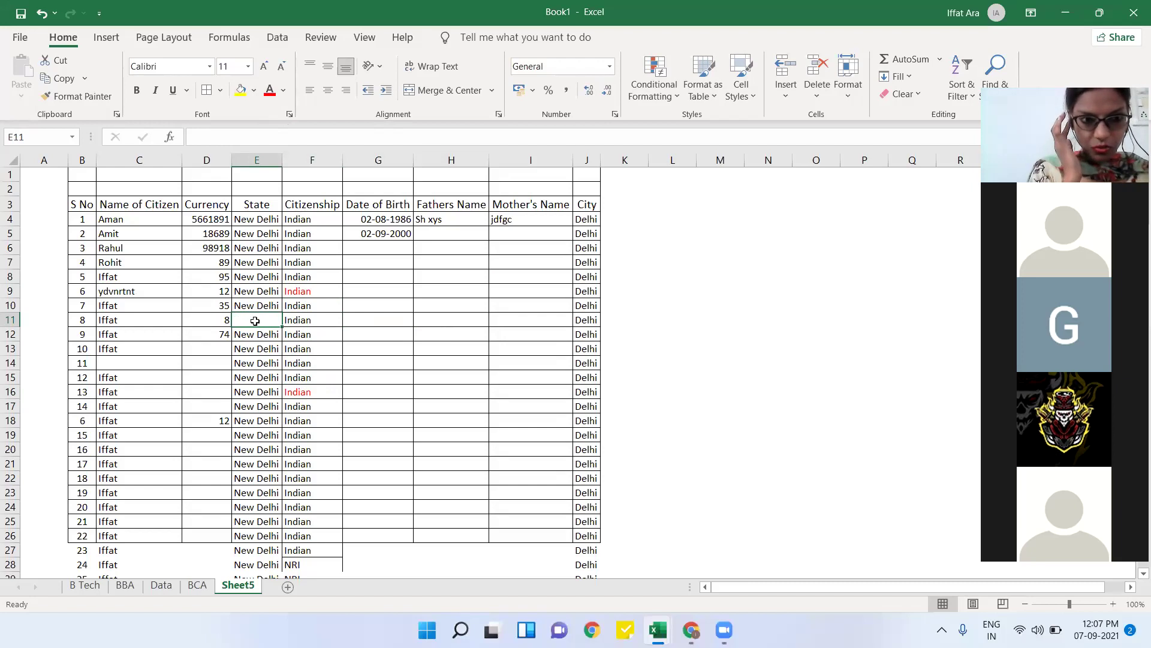
- Enter West Bengal in the State cell E11, correcting its spelling
text(WEs)
text(t Bengal)
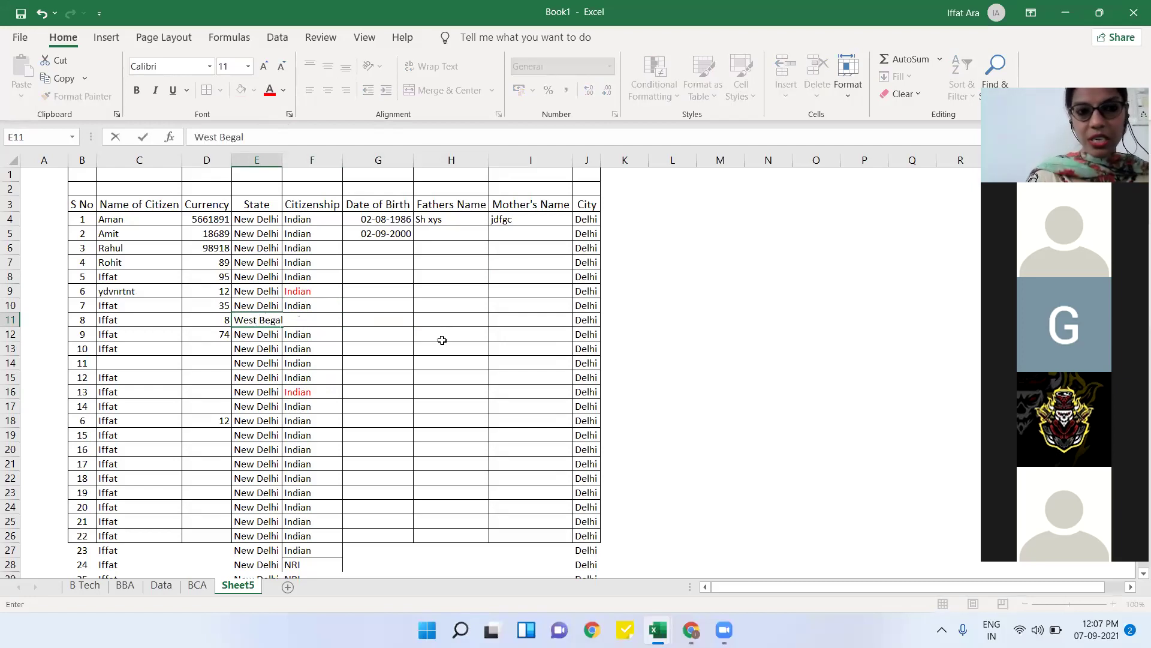
click(443, 341)
click(272, 320)
double_click(272, 320)
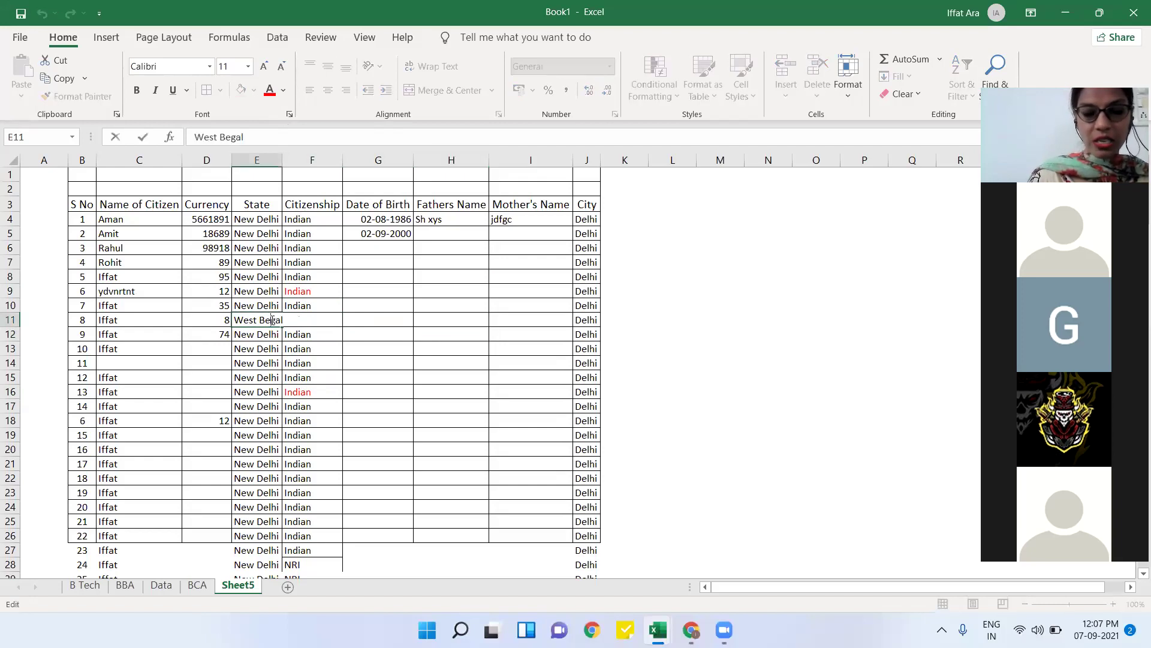
text(n)
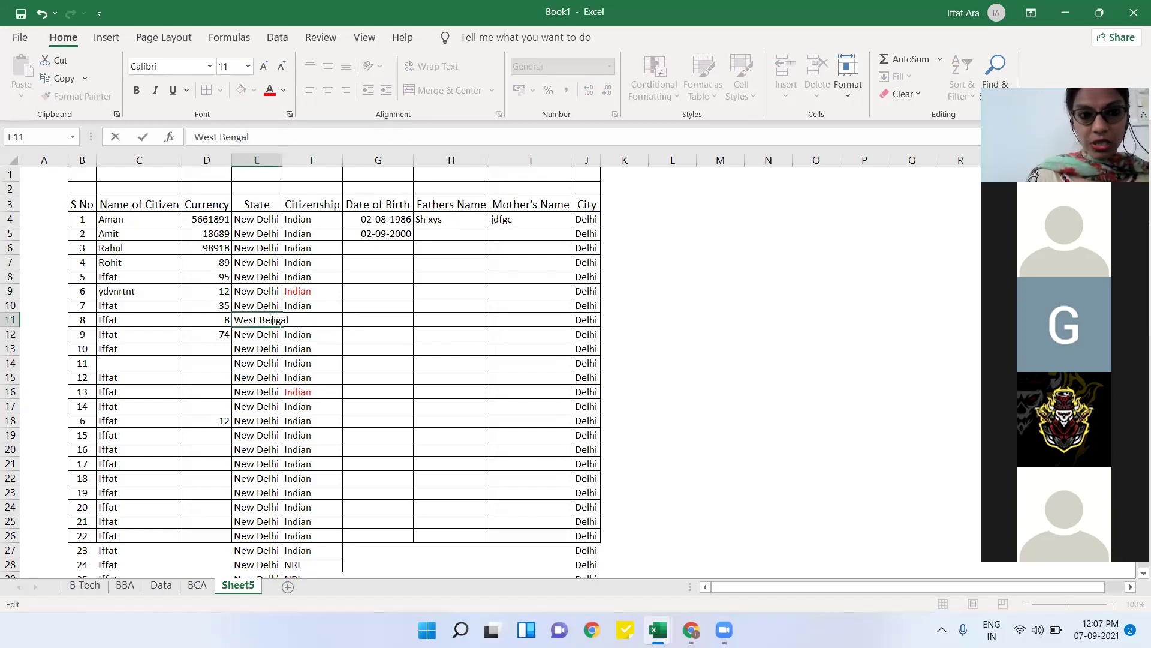
click(326, 375)
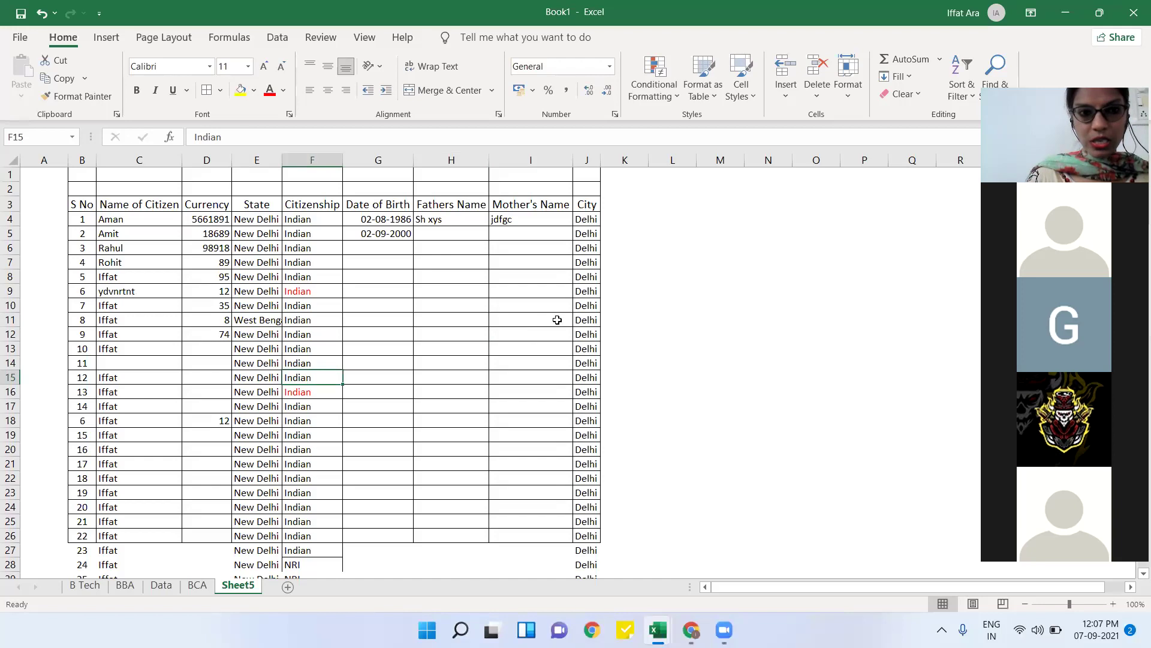
- Replace the City entry in cell J11 with Kolkata
click(585, 323)
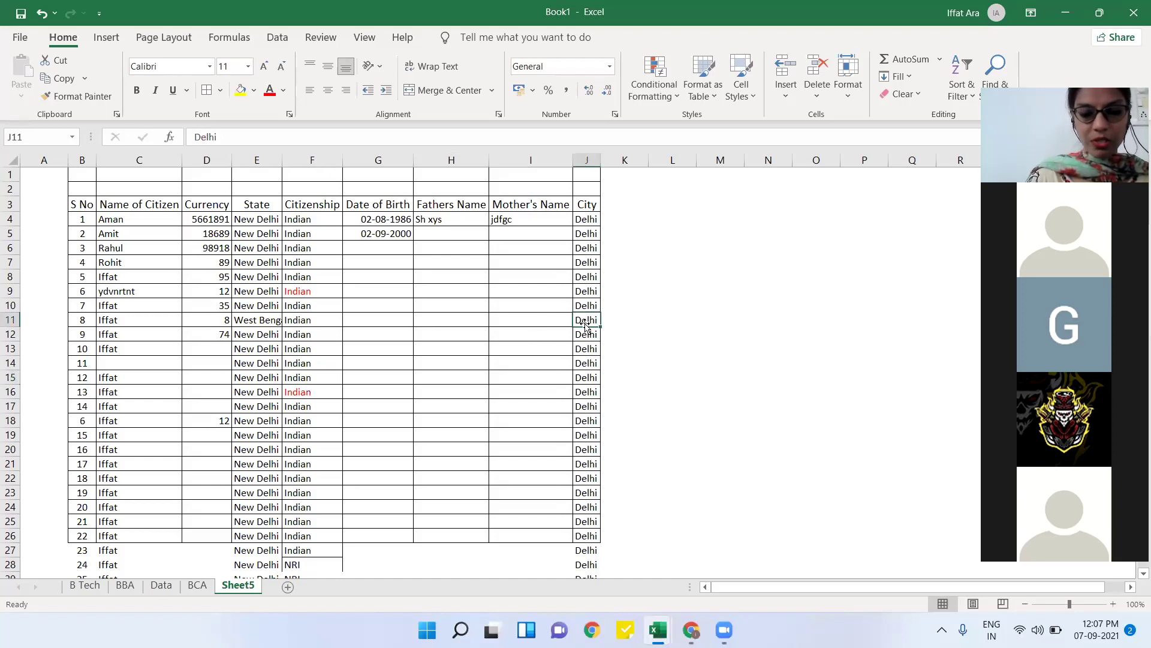
text(O)
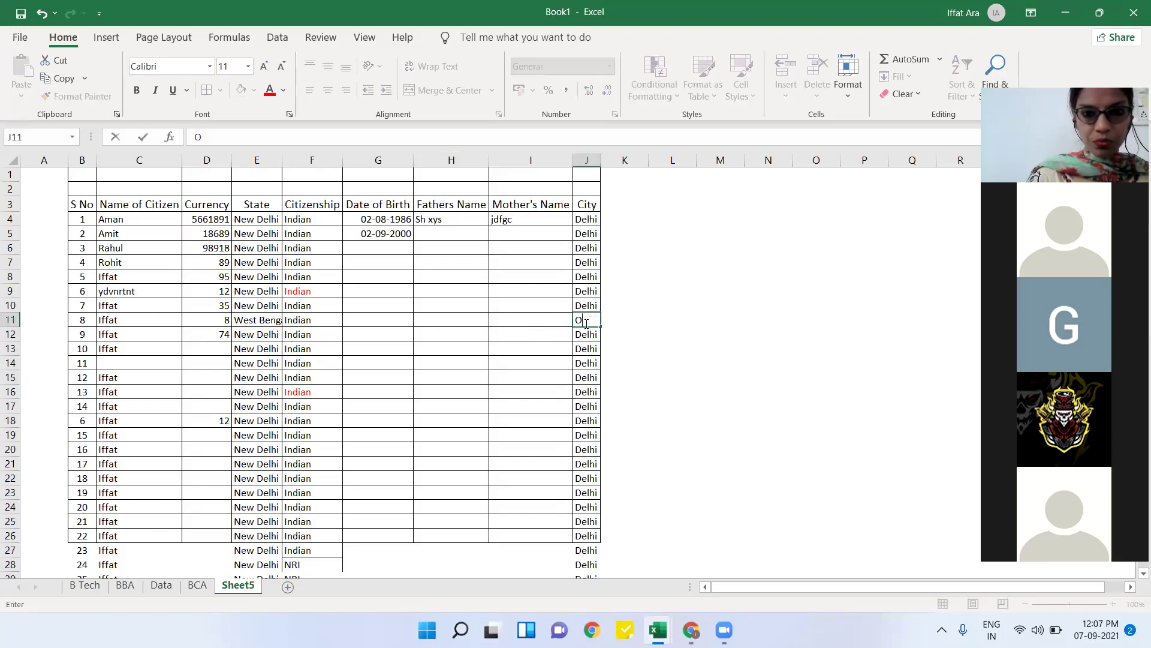
key(BackSpace)
text(Kolkata)
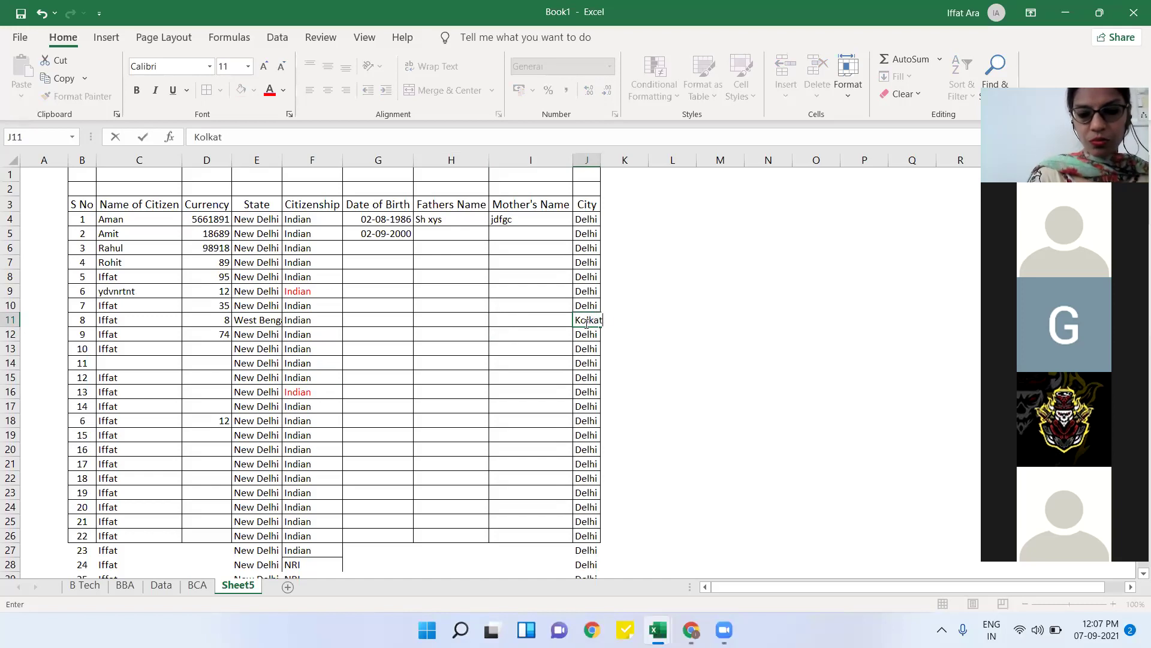
key(Return)
click(537, 424)
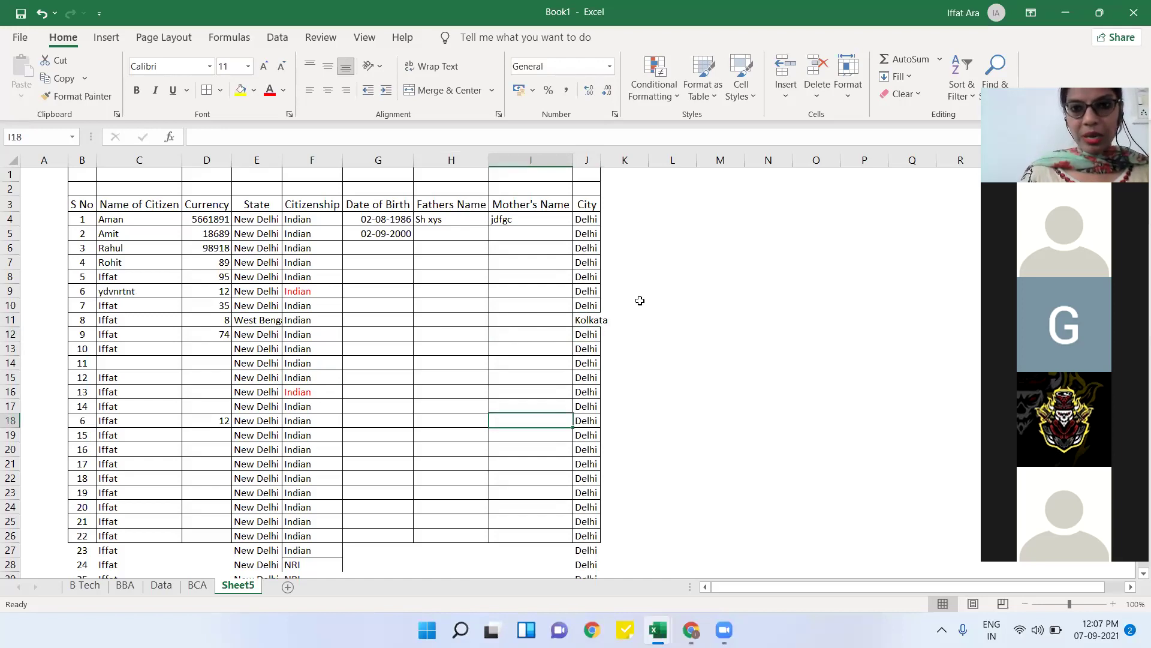
click(366, 280)
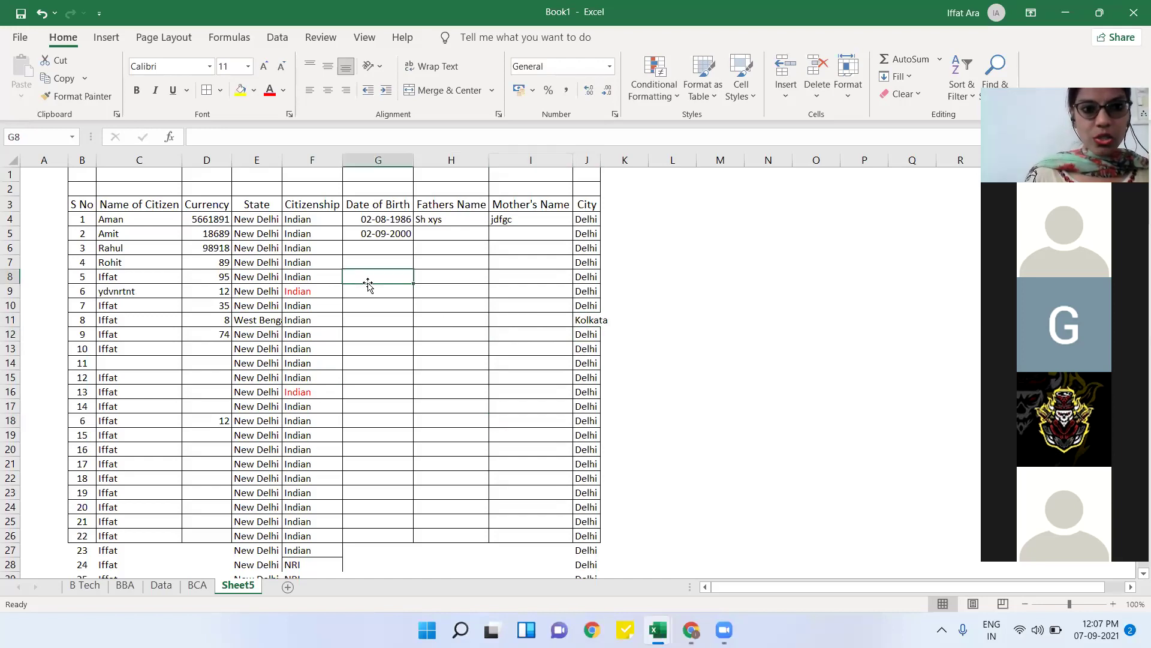
- Copy the red formatting of Citizenship cell F9 onto City cells J4 to J23 with Format Painter
click(332, 290)
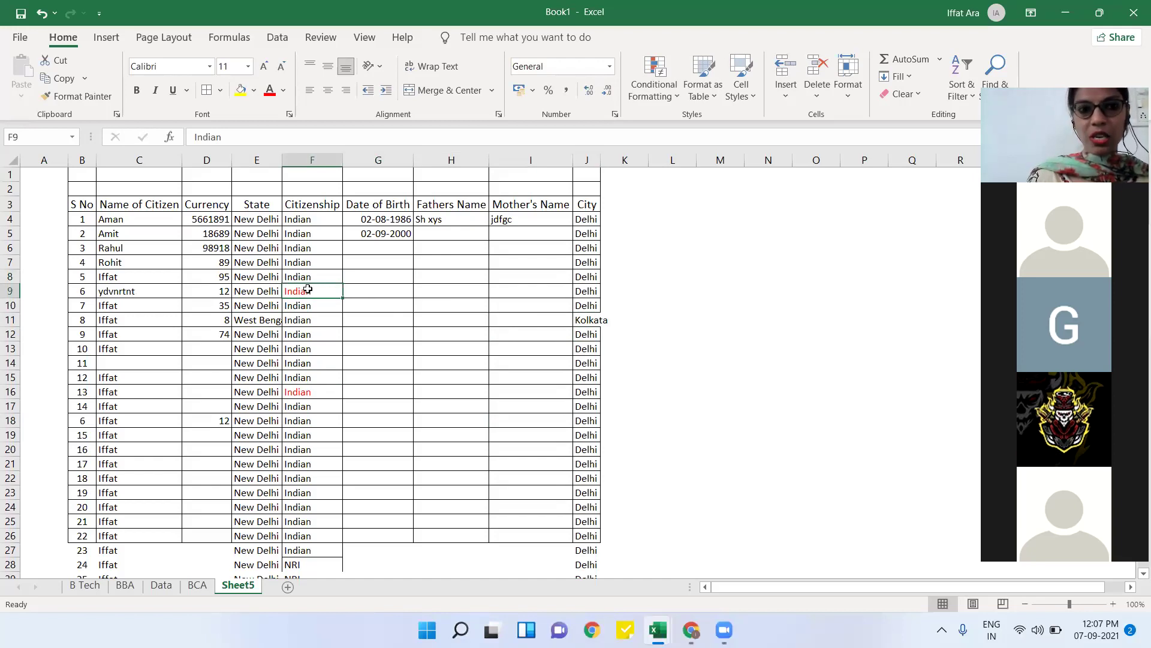
click(94, 98)
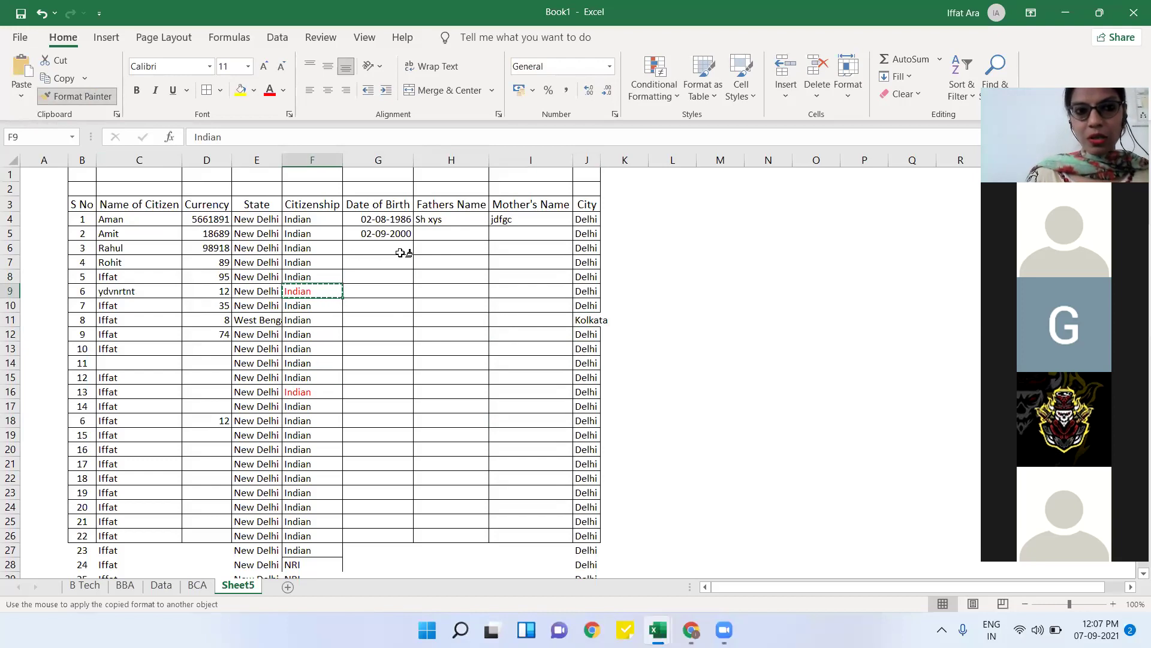
drag(586, 219, 589, 492)
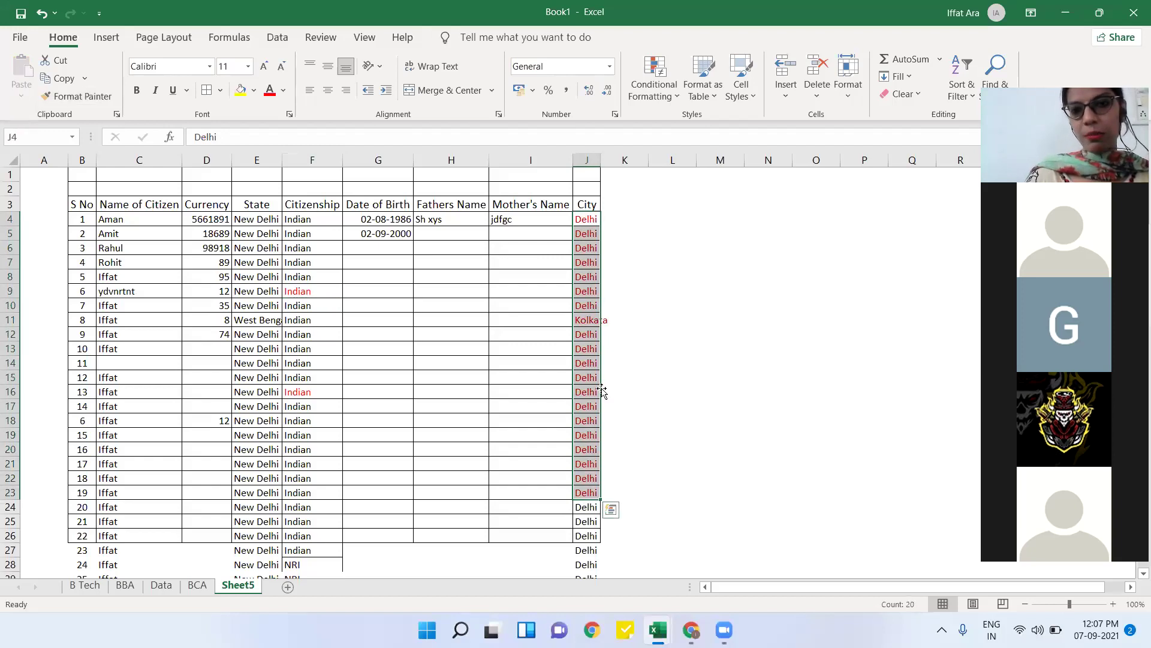
click(586, 377)
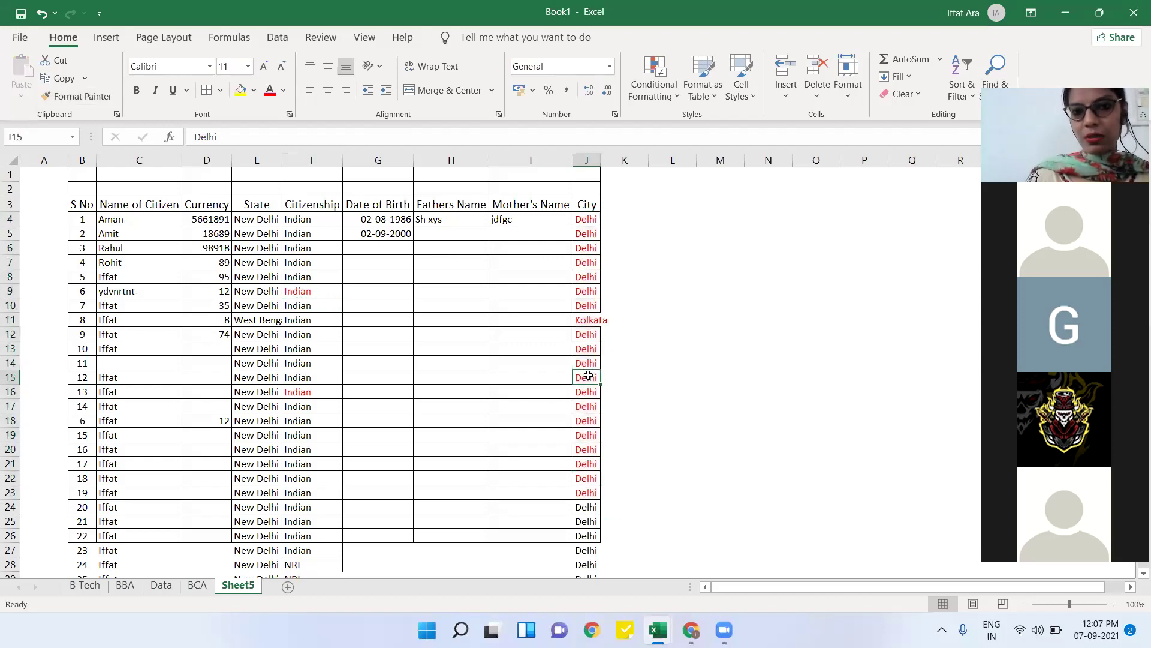
click(325, 287)
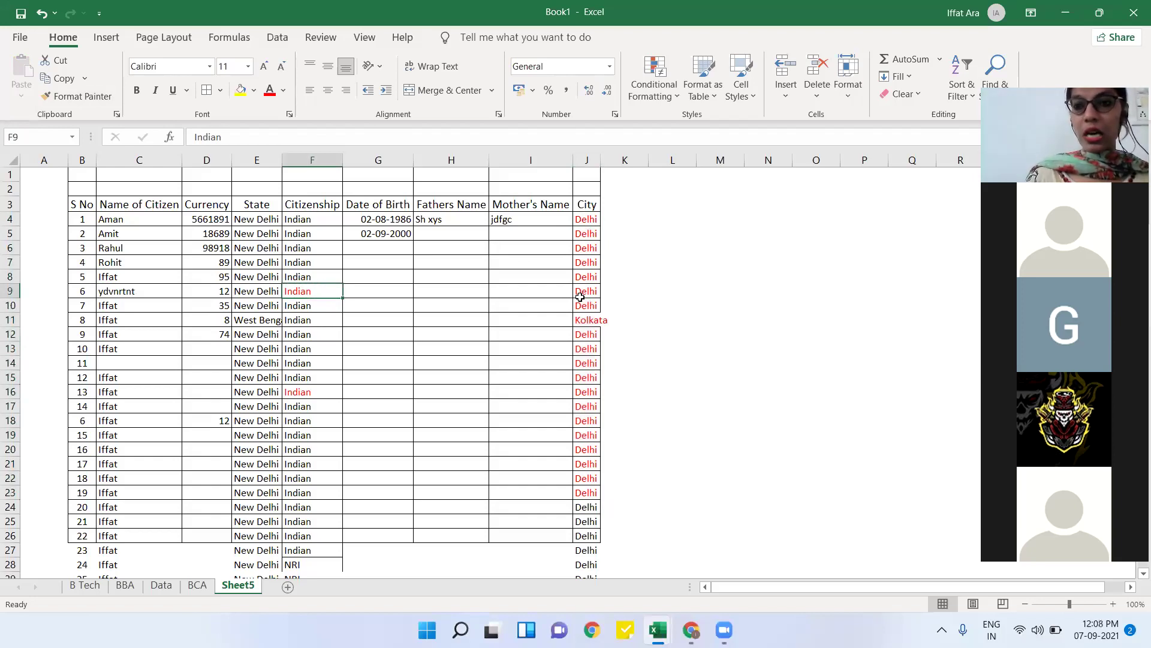
drag(585, 222, 575, 423)
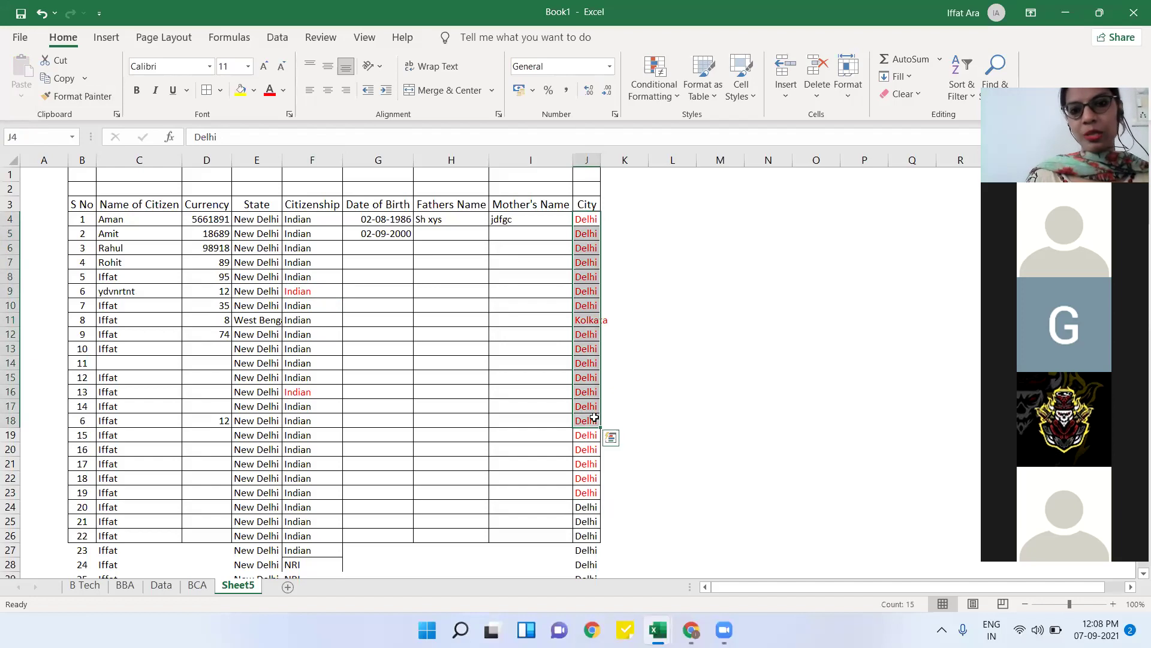
click(418, 406)
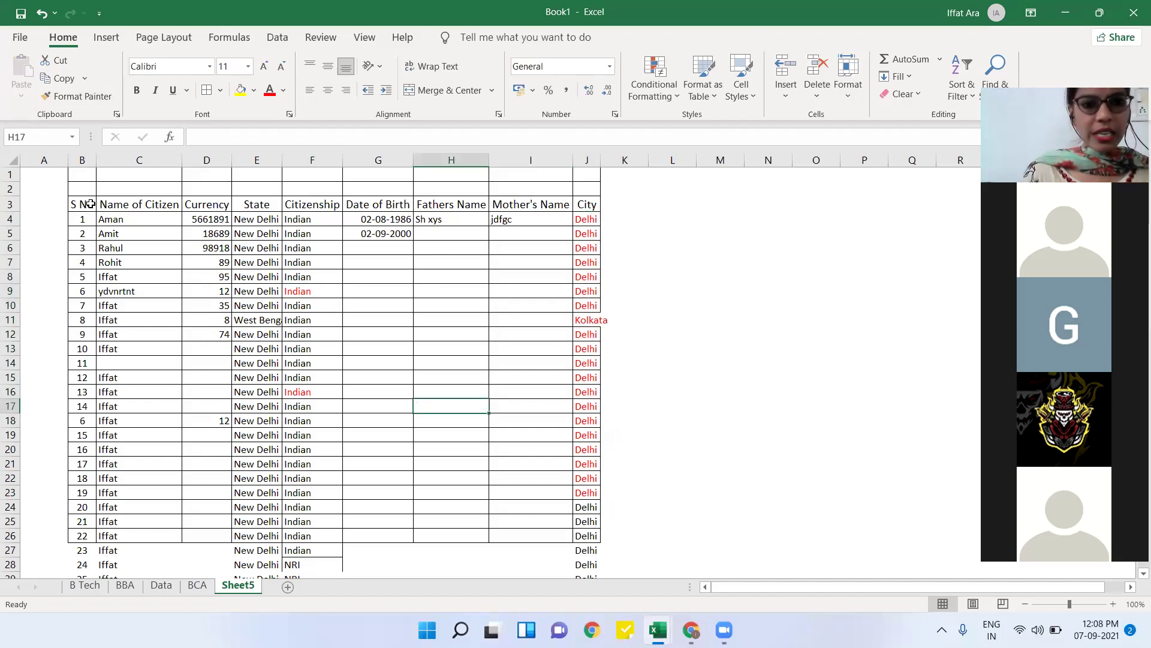
- Look through the table down to row 46 and return to row 1, watching the heading row
key(Down)
key(Down)
key(Down)
key(Down)
key(Down)
key(Down)
key(Down)
key(Down)
key(Down)
key(Down)
key(Down)
key(Down)
key(Down)
key(Down)
key(Down)
key(Down)
key(Down)
key(Down)
key(Down)
key(Down)
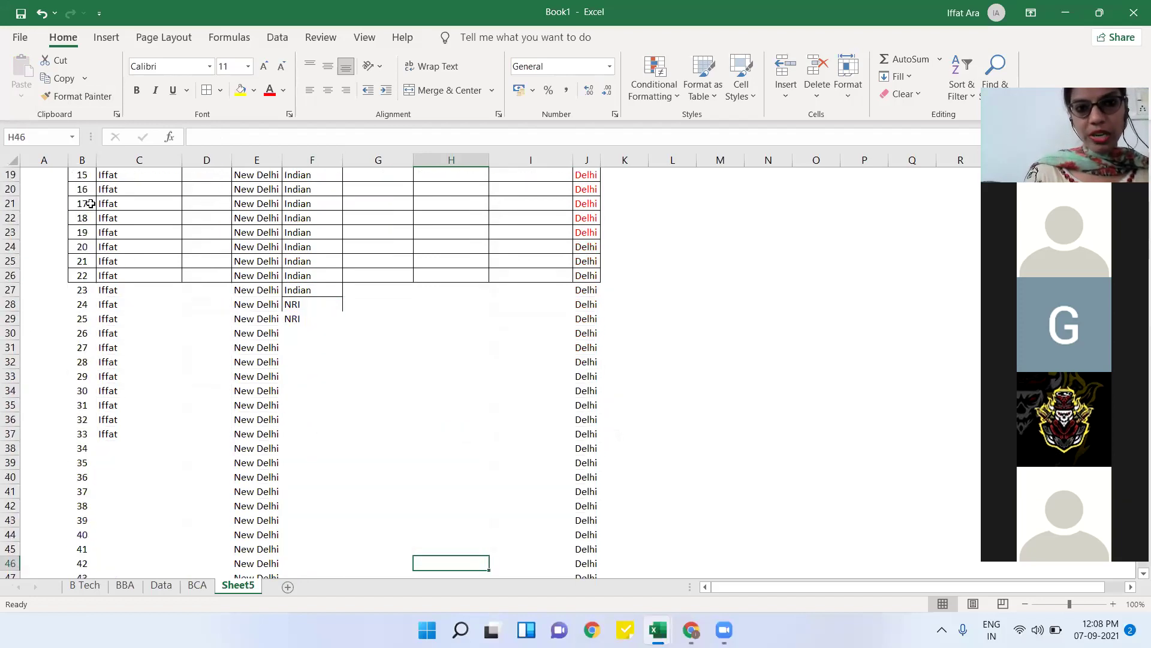
key(Up)
key(Up)
key(Up)
key(Up)
key(Up)
key(Up)
key(Up)
key(Up)
key(Up)
key(Up)
key(Up)
key(Up)
key(Up)
key(Up)
key(Up)
key(Up)
key(Up)
key(Up)
key(Up)
key(Up)
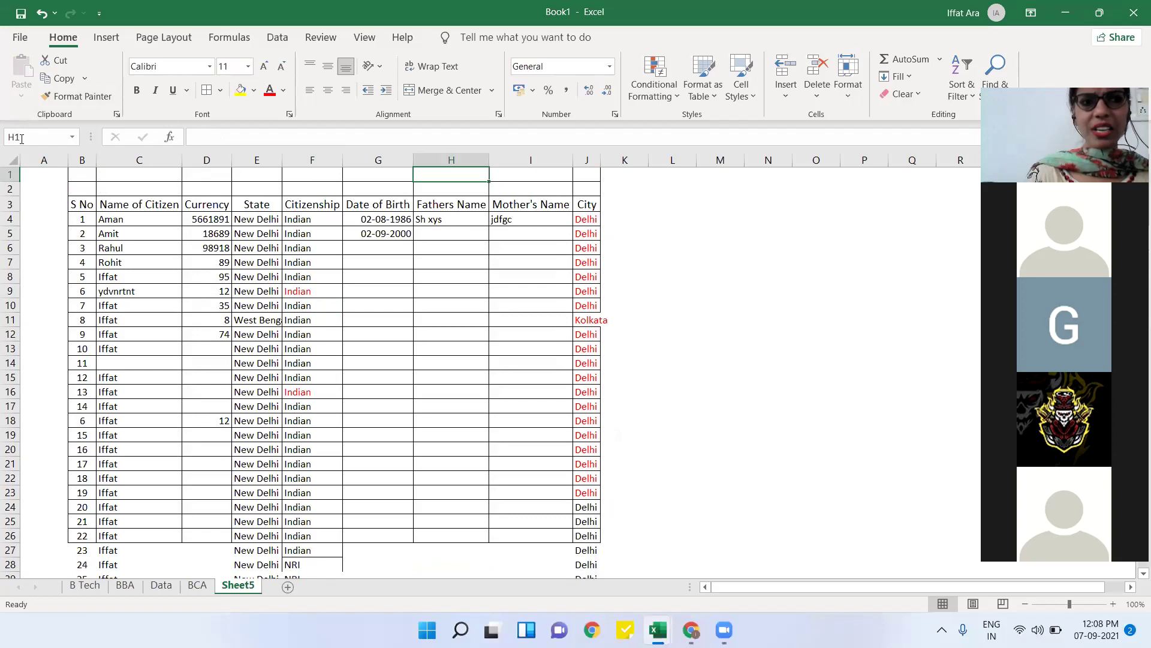
click(148, 223)
key(Down)
key(Up)
key(Up)
key(Up)
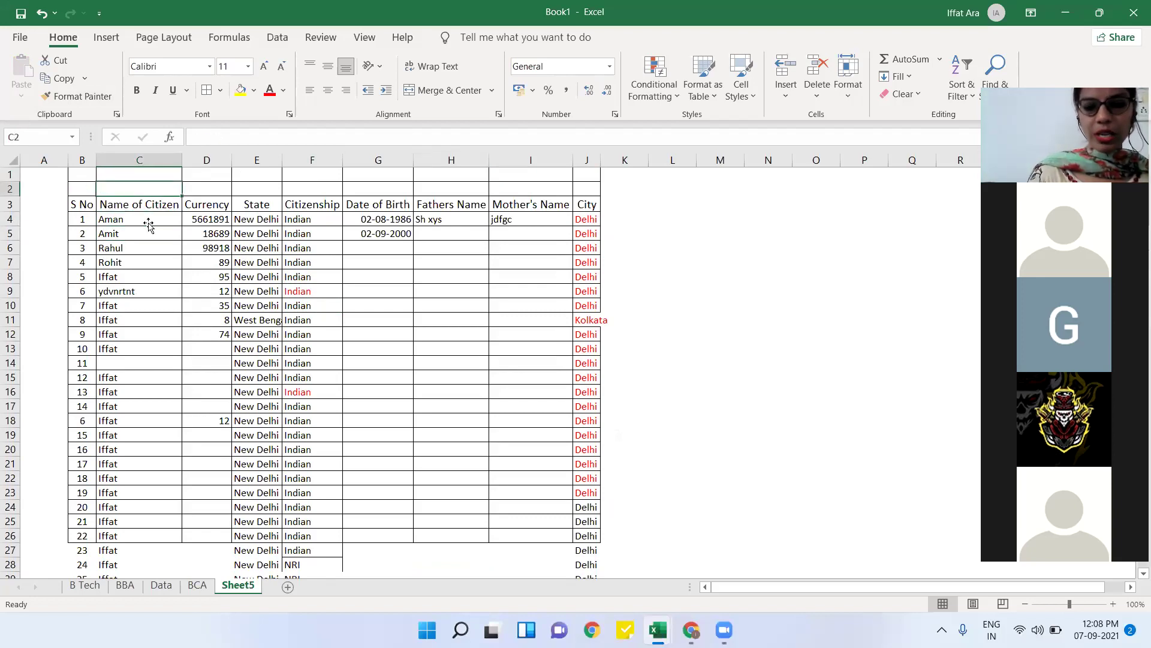
key(Right)
key(Down)
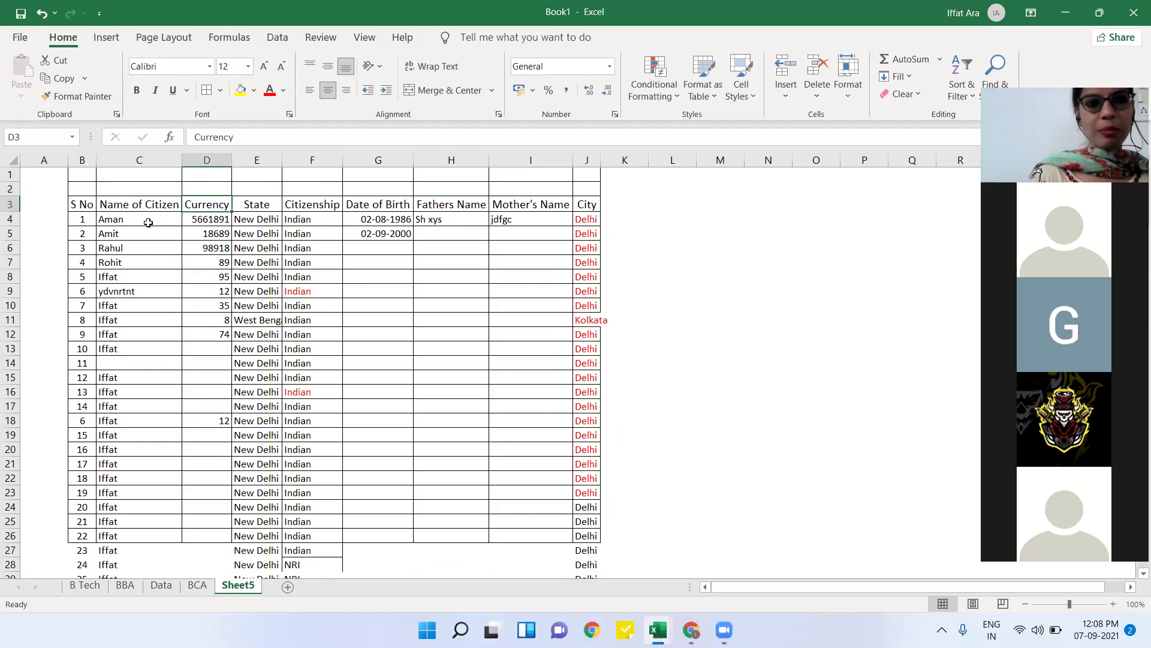
- Freeze the panes at cell D4, keeping rows 1 to 3 and columns A to C in view
click(200, 217)
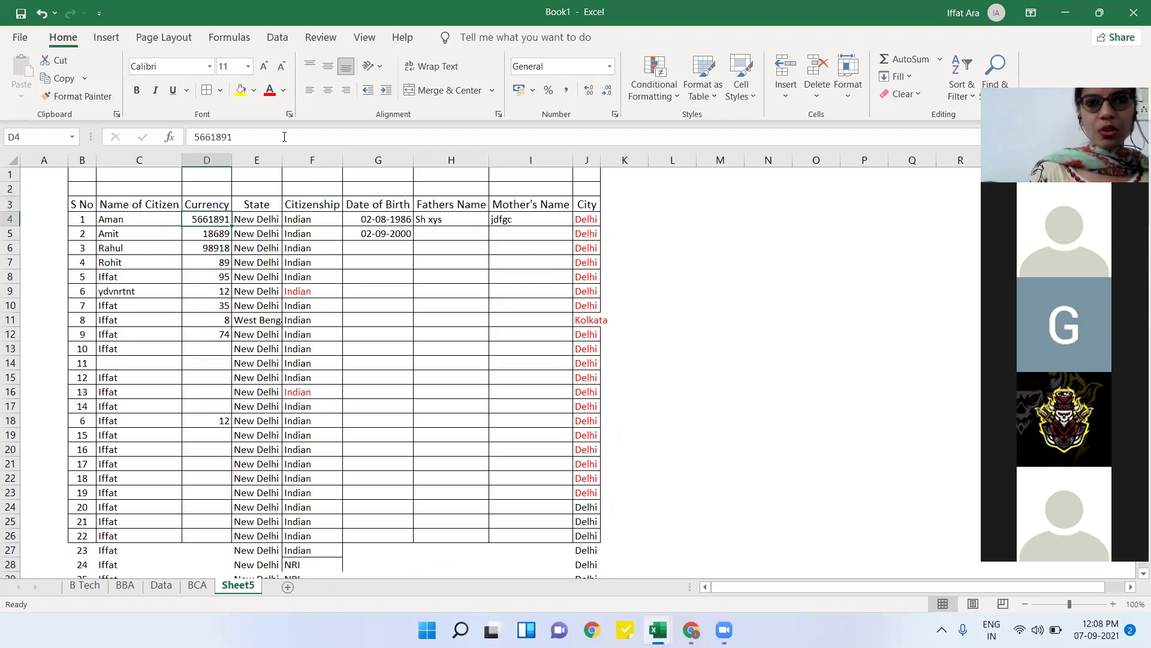
click(370, 37)
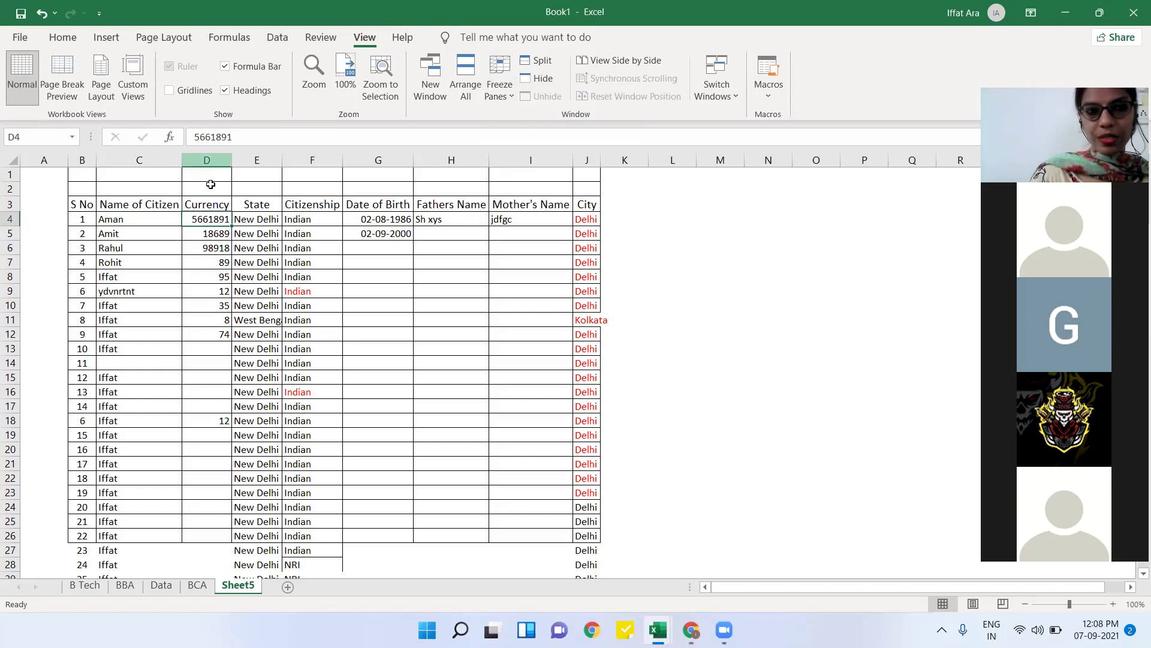
click(206, 160)
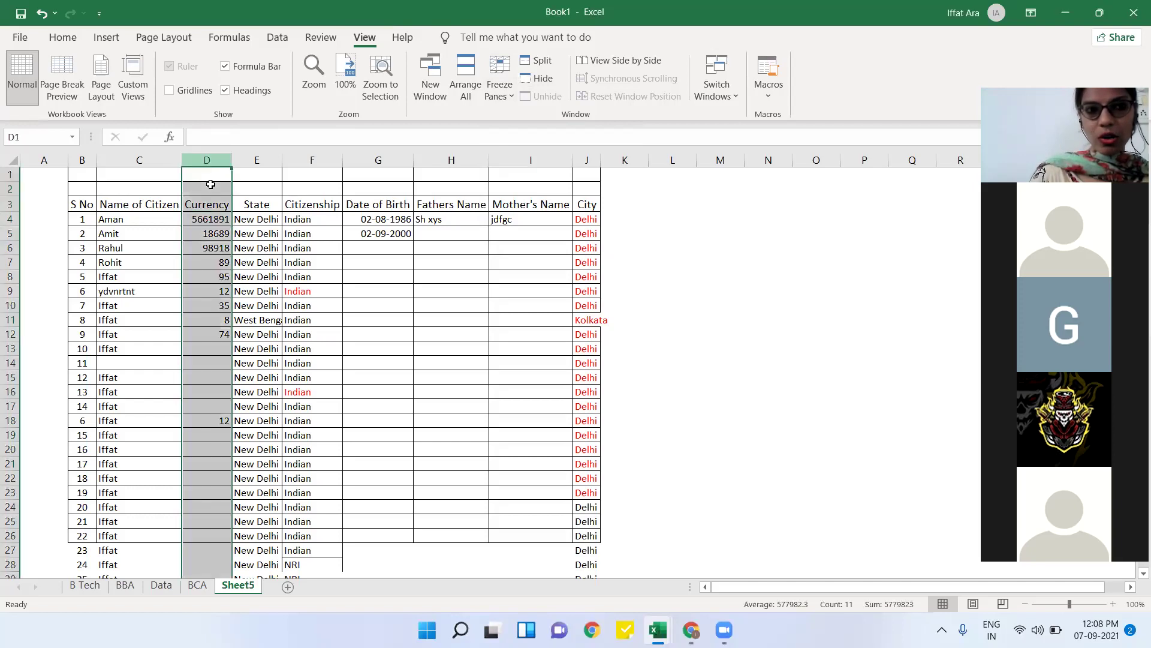
click(9, 218)
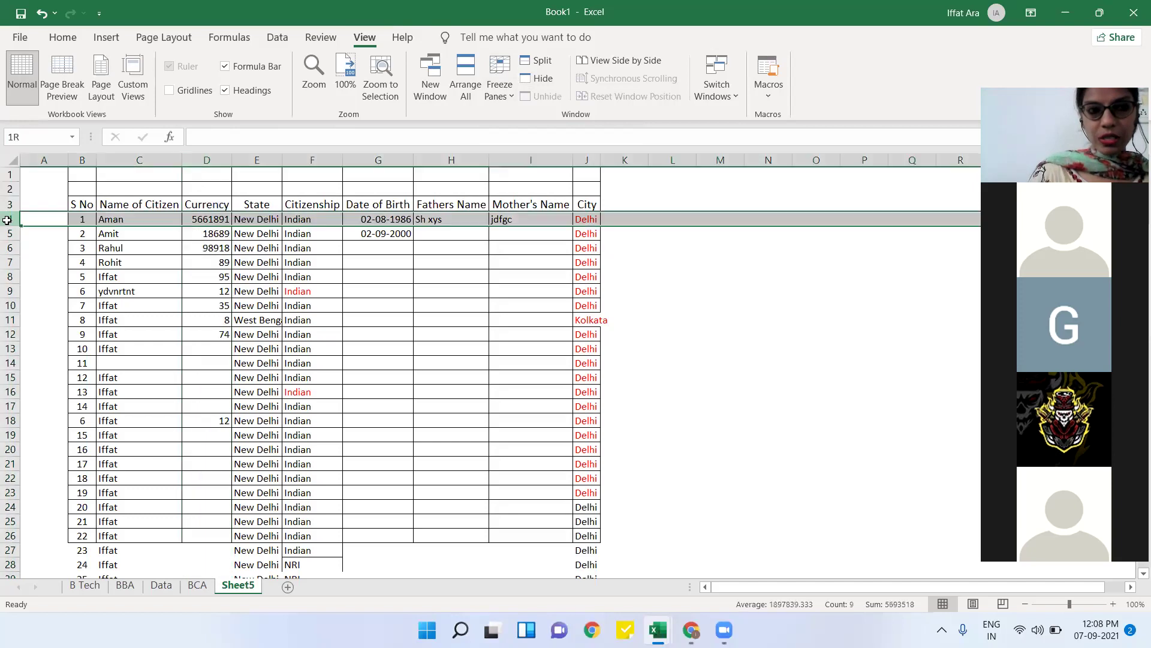
click(190, 221)
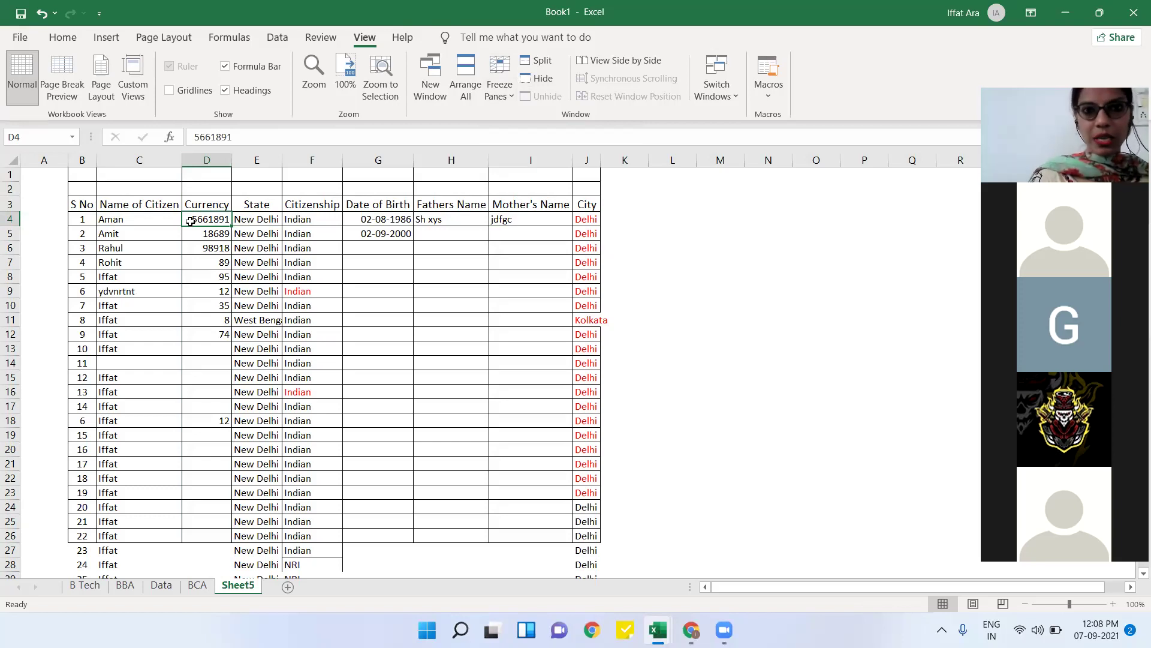
click(500, 81)
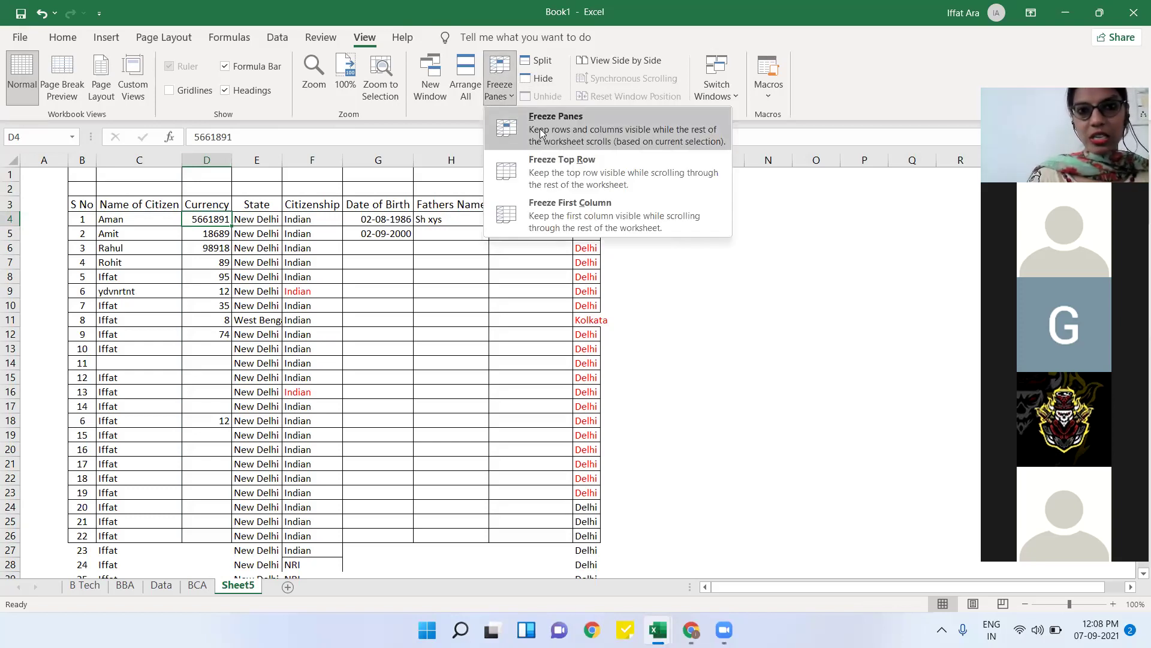
click(539, 129)
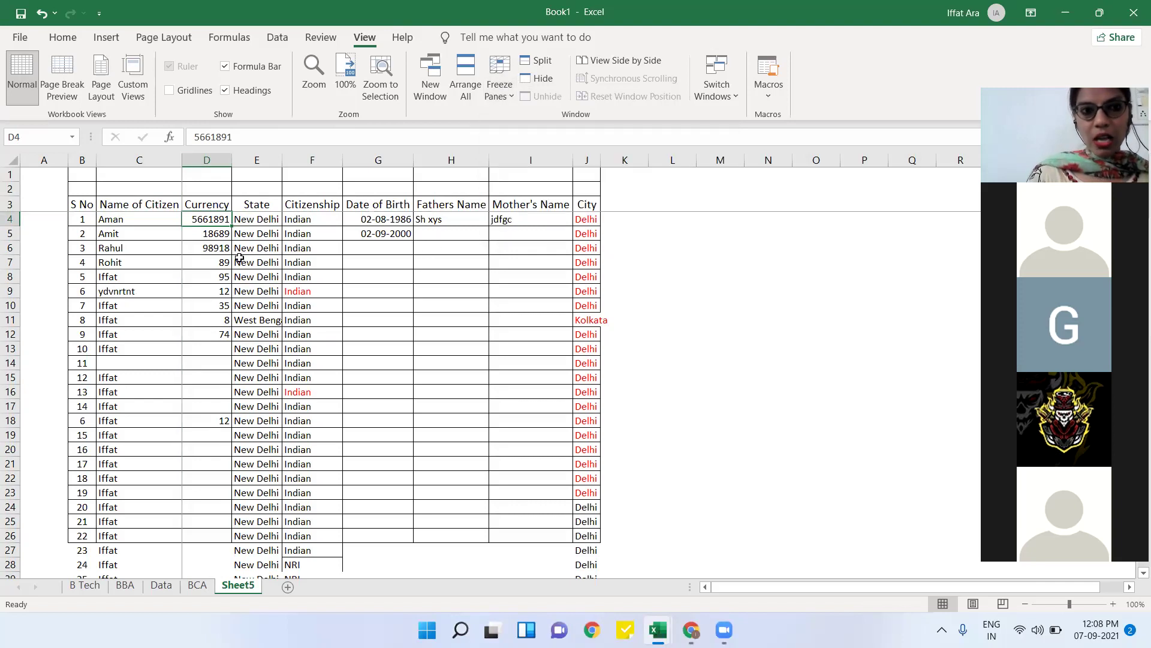
- Look through the records far below row 64 and return to row 1, checking the frozen heading rows
click(239, 258)
key(Down)
key(Down)
key(Down)
key(Down)
key(Down)
key(Down)
key(Down)
key(Down)
key(Down)
key(Down)
key(Down)
key(Down)
key(Down)
key(Down)
key(Down)
key(Down)
key(Down)
key(Down)
key(Down)
key(Down)
key(Down)
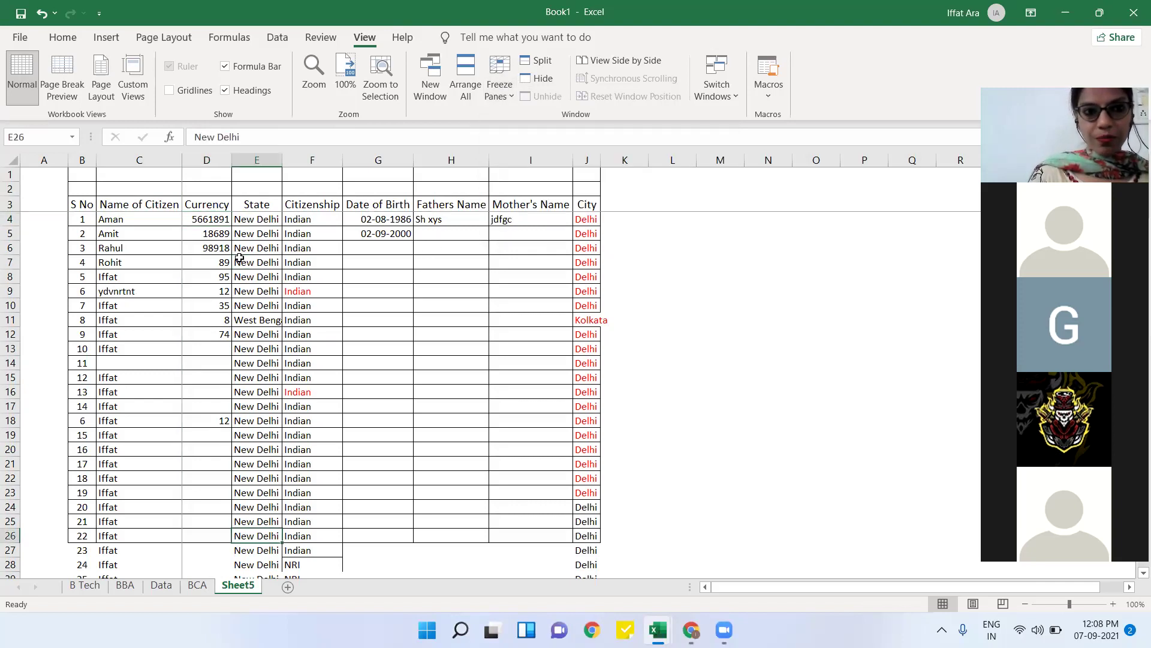
key(Down)
key(Down)
key(Down)
key(Down)
key(Down)
key(Down)
key(Down)
key(Down)
key(Down)
key(Down)
key(Down)
key(Down)
key(Down)
key(Down)
key(Down)
key(Down)
key(Down)
key(Down)
key(Down)
key(Down)
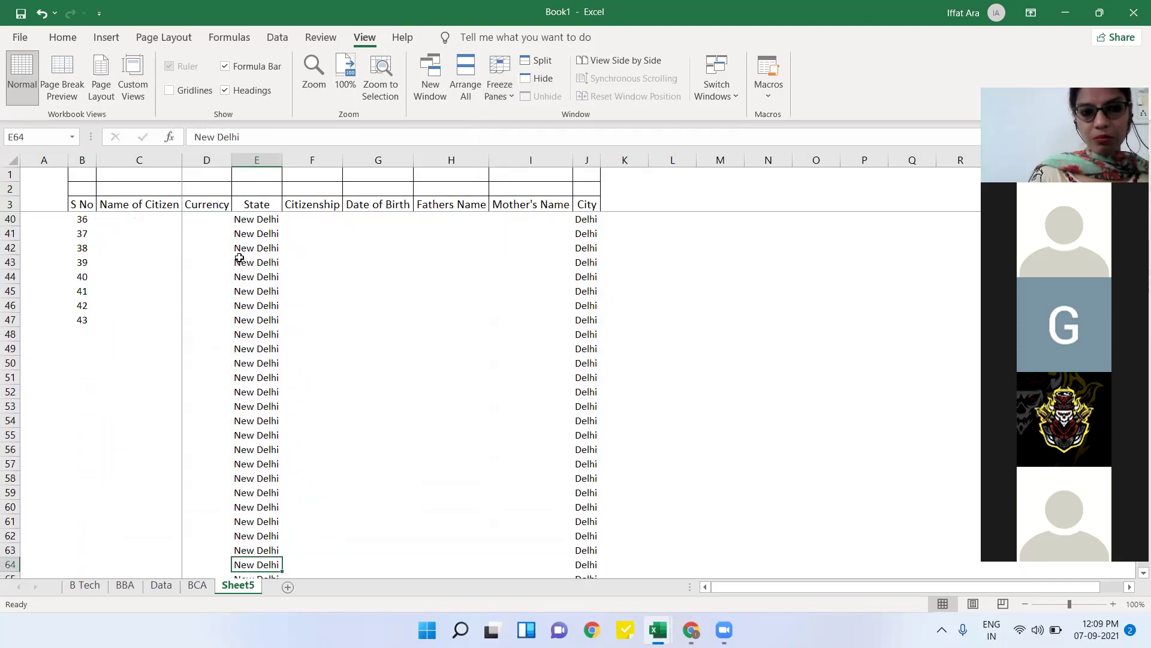
key(Up)
key(Up)
key(Up)
key(Up)
key(Up)
key(Up)
key(Up)
key(Up)
key(Up)
key(Up)
key(Up)
key(Up)
key(Up)
key(Up)
key(Up)
key(Up)
key(Up)
key(Up)
key(Up)
key(Up)
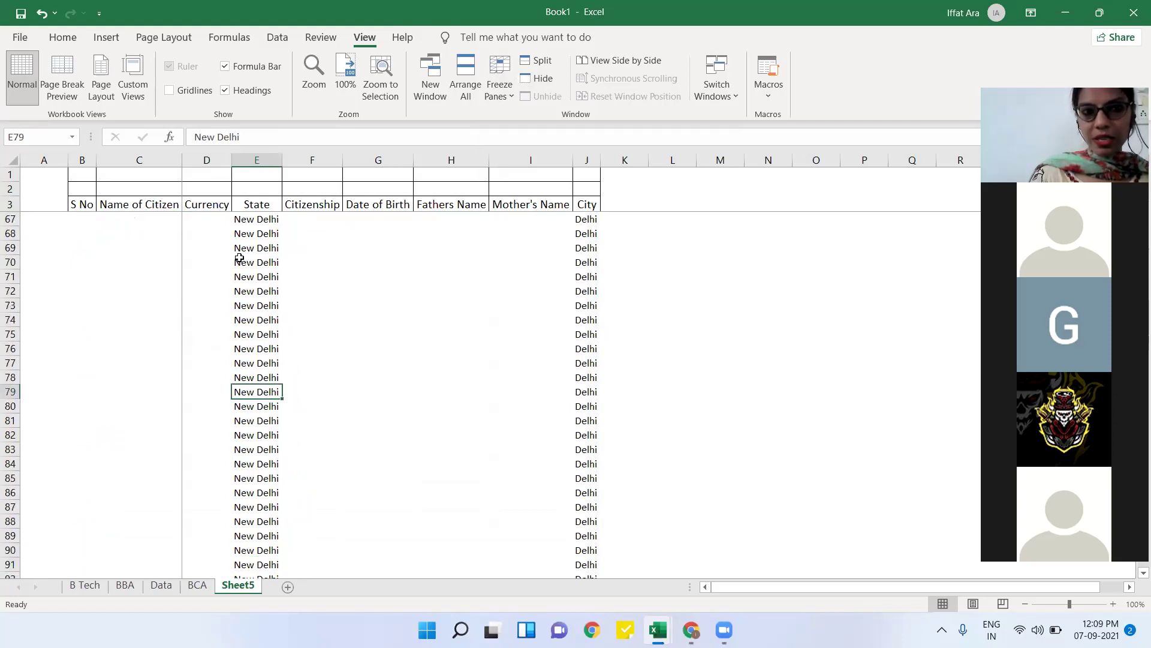
key(Up)
key(Up)
key(Up)
key(Up)
key(Up)
key(Up)
key(Up)
key(Up)
key(Up)
key(Up)
key(Up)
key(Up)
key(Up)
key(Up)
key(Up)
key(Up)
key(Up)
key(Up)
key(Up)
key(Up)
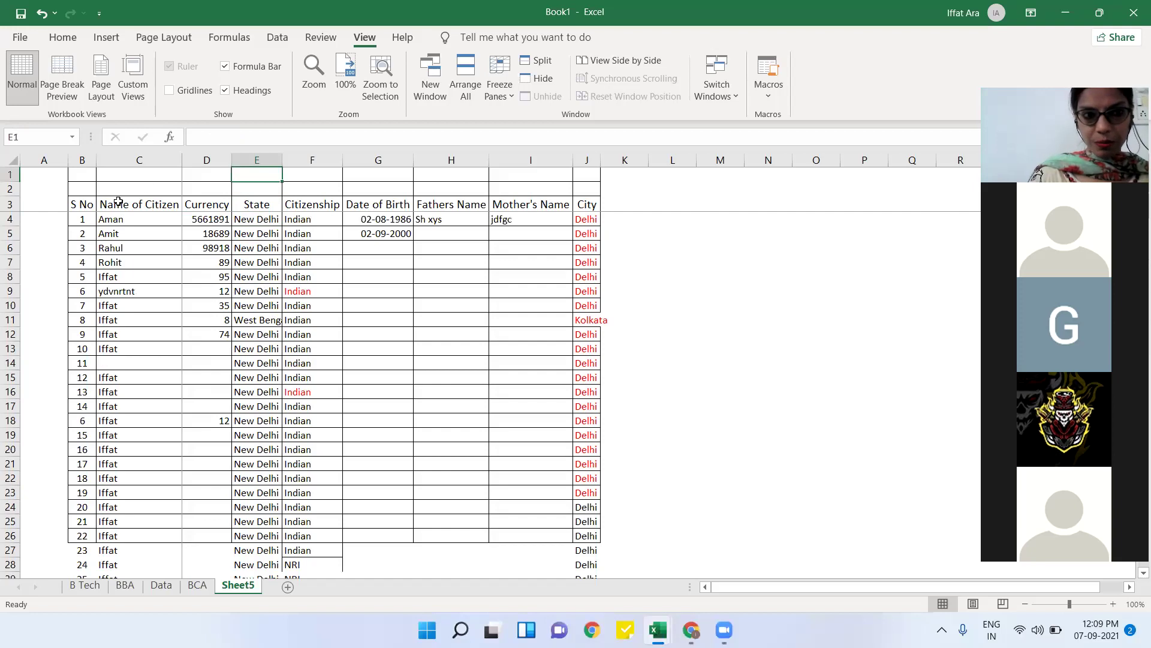
- Make the table headings in cells B3 to J3 bold
drag(87, 210, 582, 203)
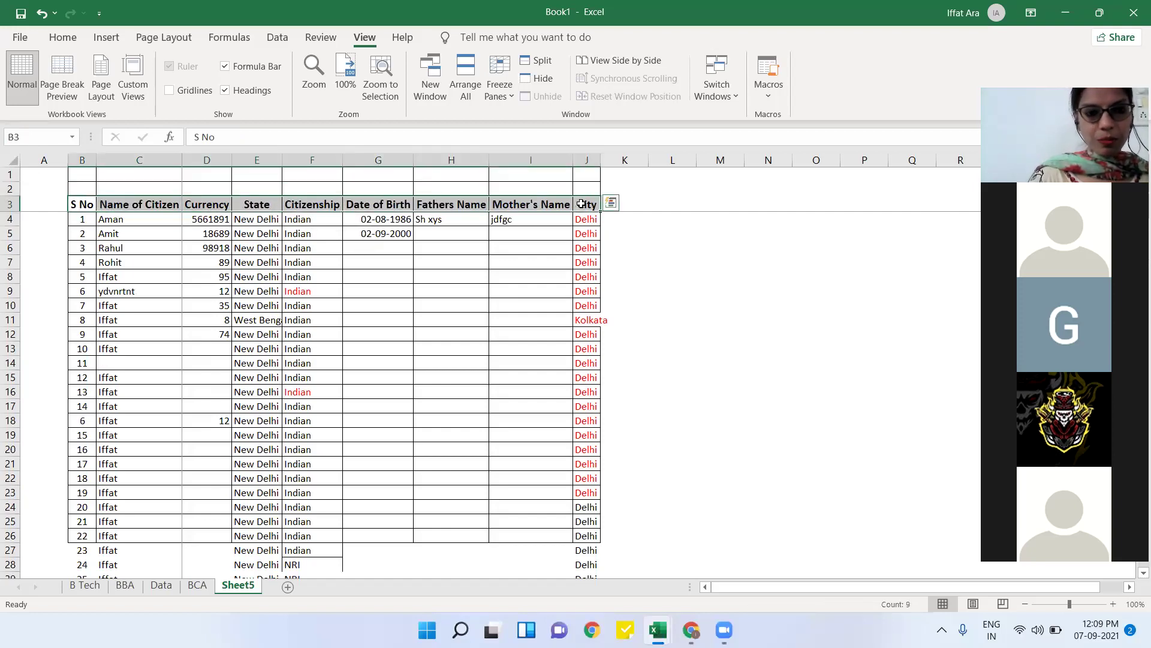
click(187, 249)
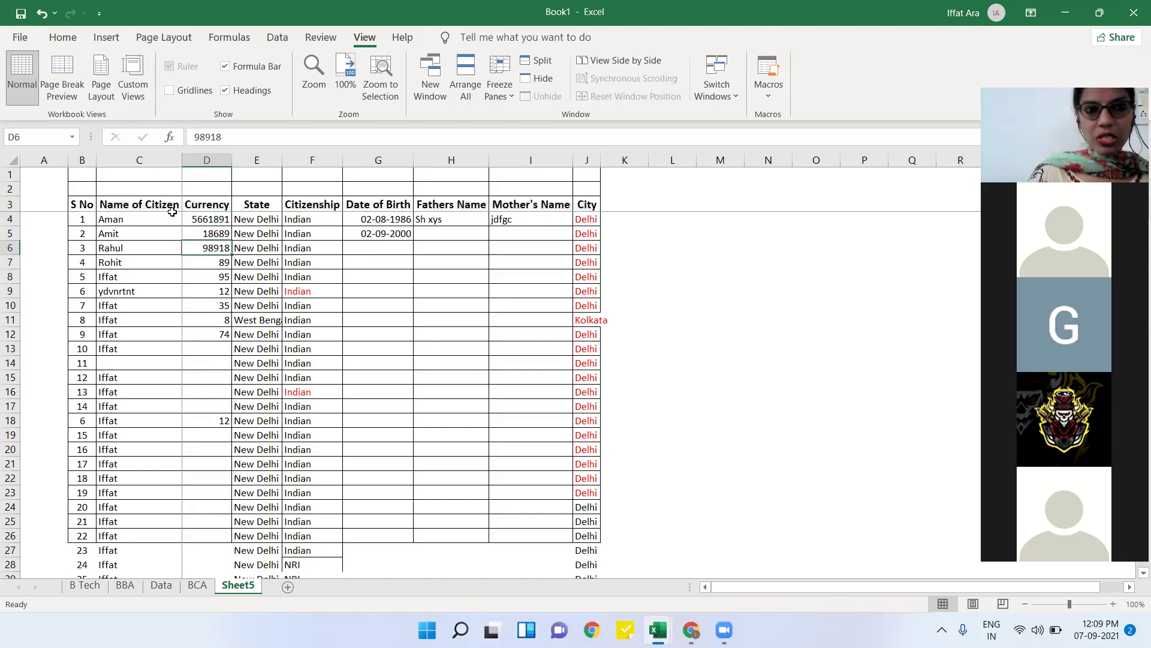
- Look across row 4 out to column AN and return to cell A1, checking the frozen columns A to C
click(202, 217)
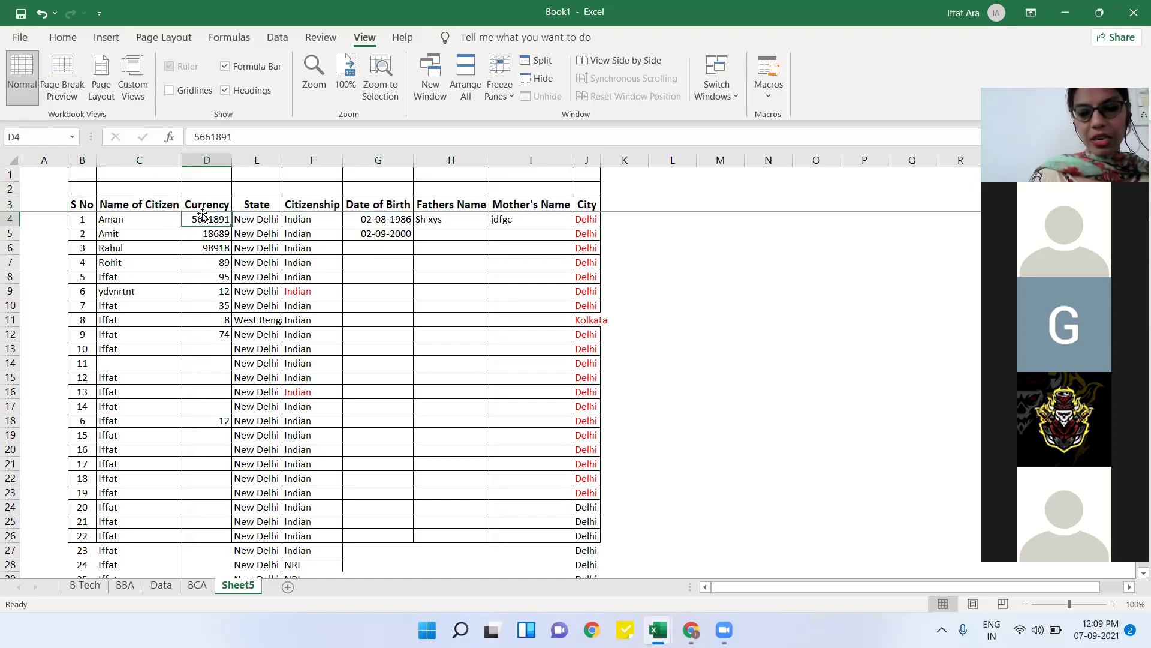
key(Right)
key(Right)
key(Right)
key(Right)
key(Right)
key(Right)
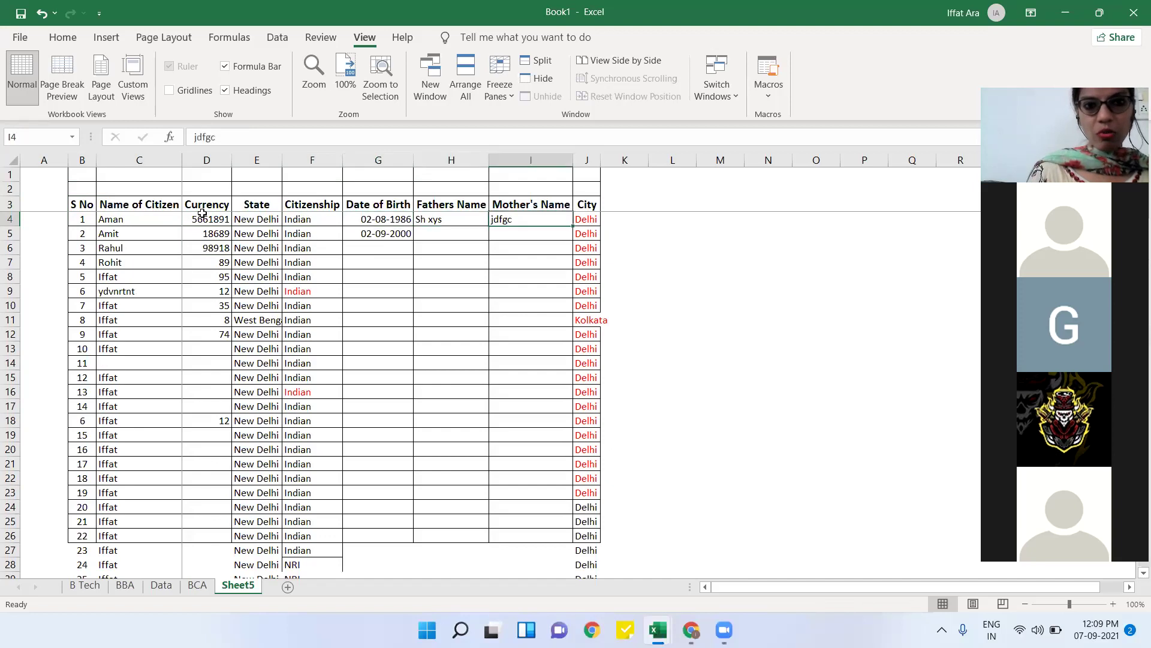
key(Right)
key(Right)
key(Right)
key(Right)
key(Right)
key(Right)
key(Right)
key(Right)
key(Right)
key(Right)
key(Right)
key(Right)
key(Right)
key(Right)
key(Right)
key(Right)
key(Right)
key(Right)
key(Right)
key(Right)
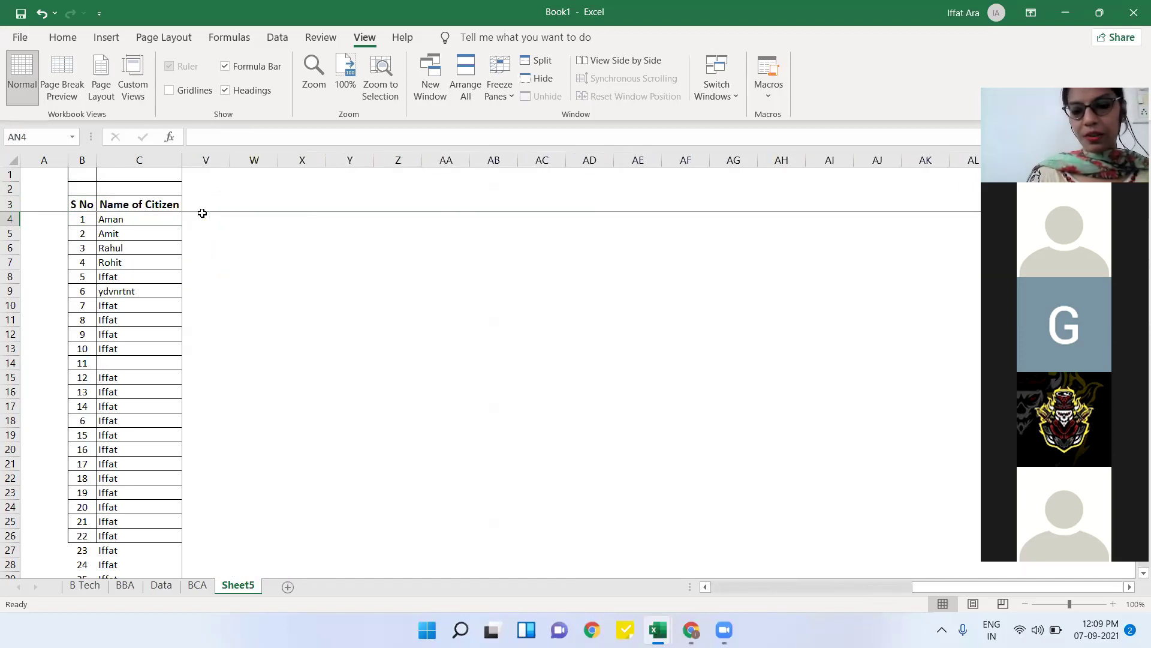
key(Left)
key(Left)
key(Left)
key(Left)
key(Left)
key(Left)
key(Left)
key(Left)
key(Left)
key(Left)
key(Left)
key(Left)
key(Left)
key(Left)
key(Left)
key(Left)
key(Left)
key(Left)
key(Left)
key(Left)
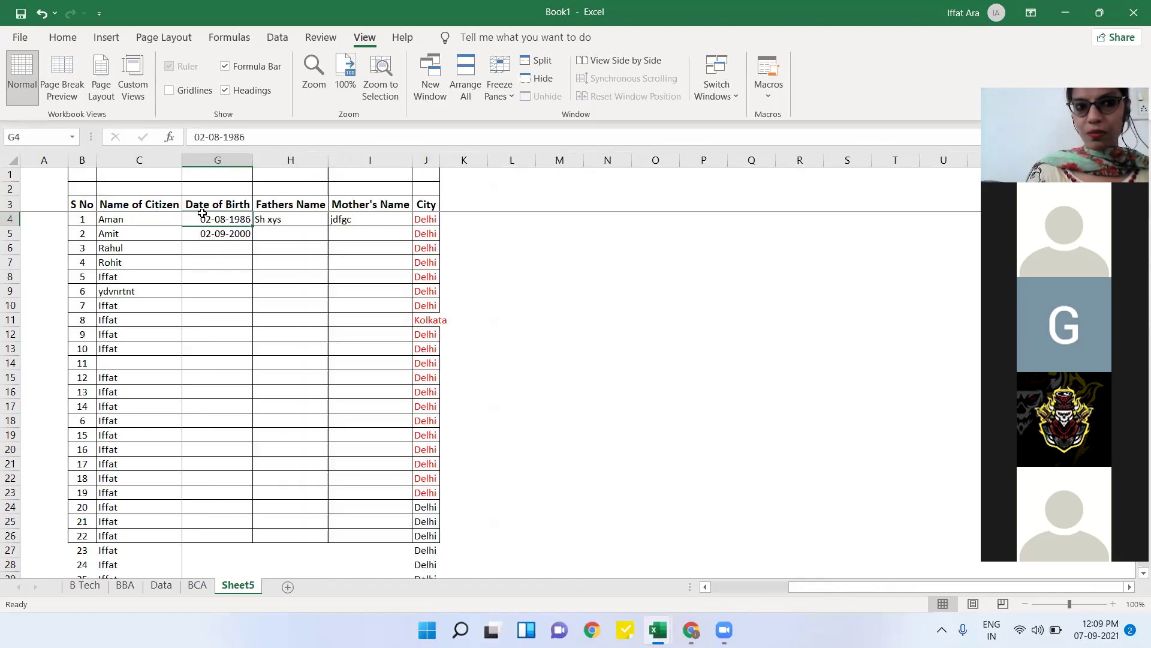
key(Up)
key(Up)
key(Up)
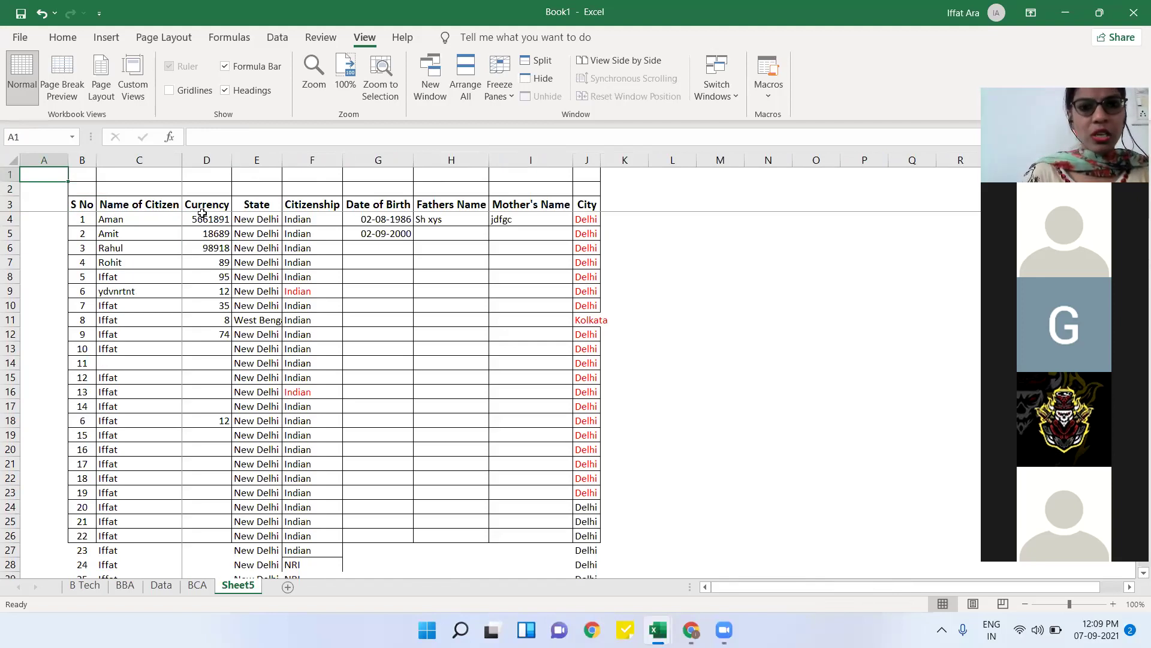
- Total the Currency values in D4 to D25 with AutoSum in cell D26, and check the formula and its source range
click(207, 231)
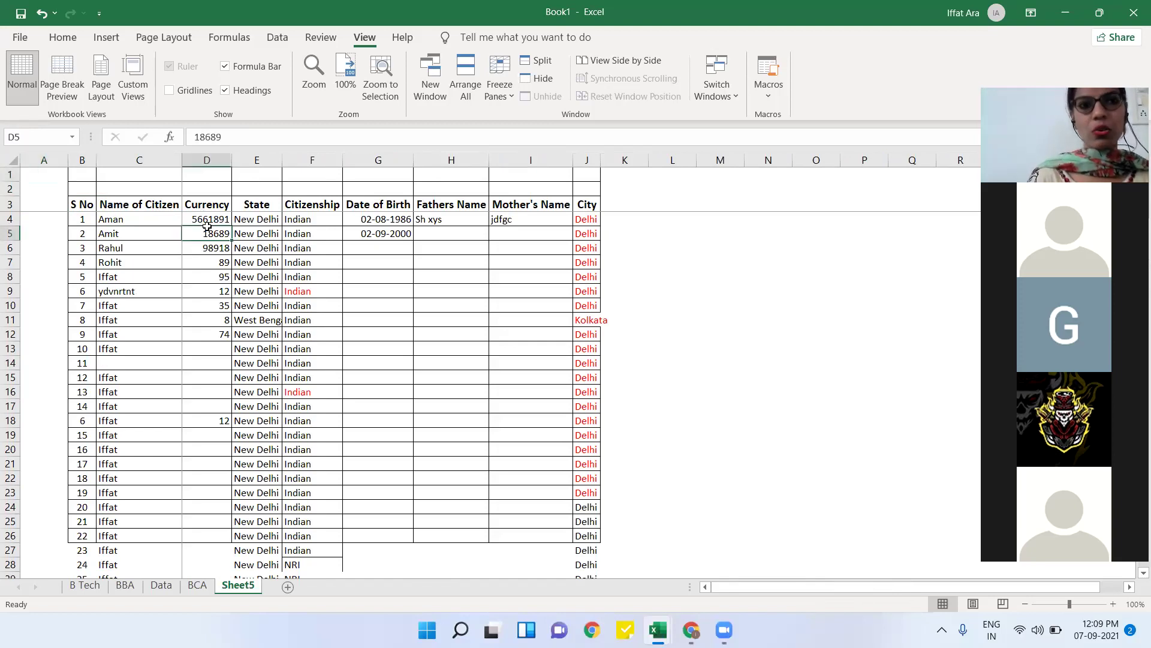
click(73, 41)
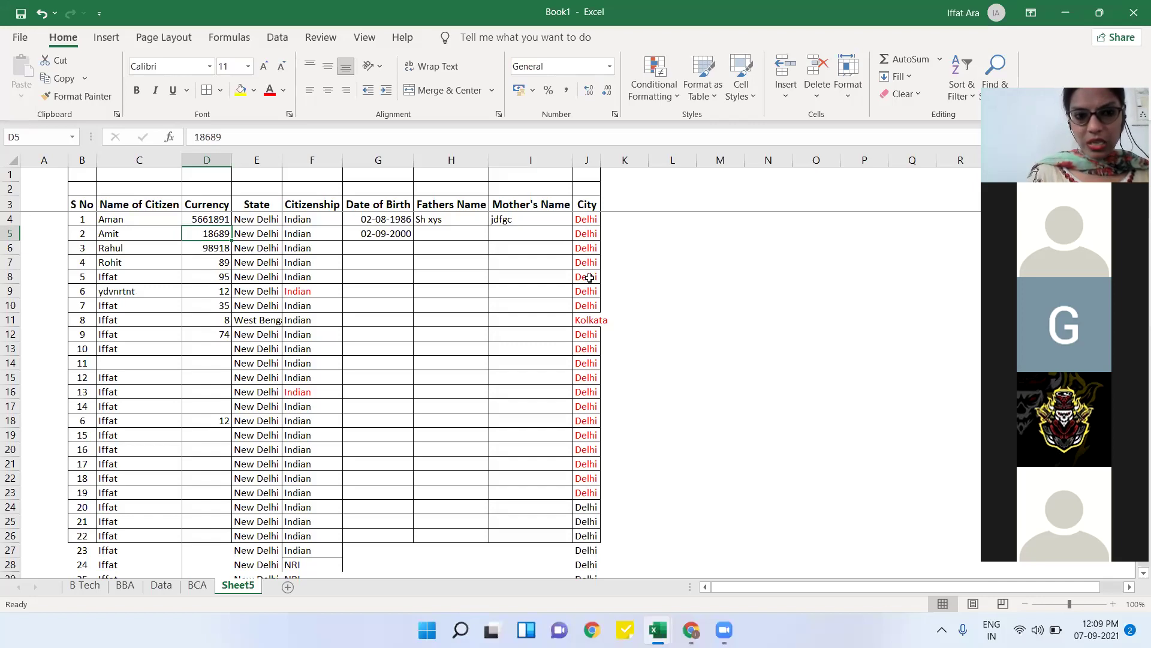
drag(195, 218, 203, 426)
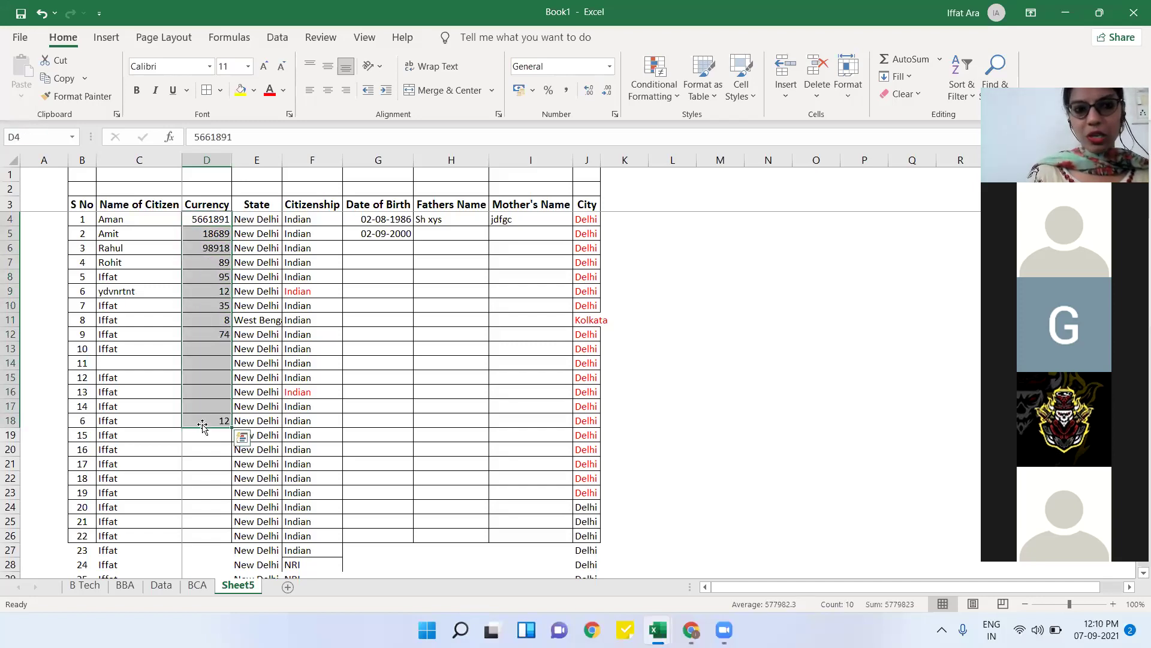
click(213, 218)
drag(213, 219, 210, 537)
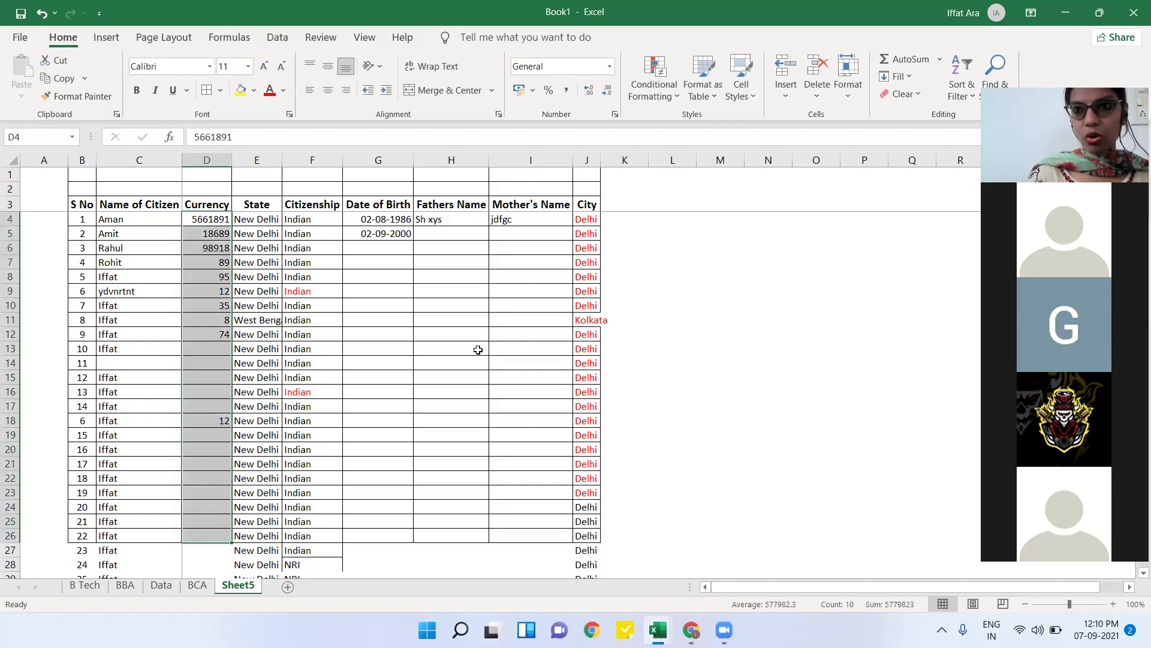
click(906, 60)
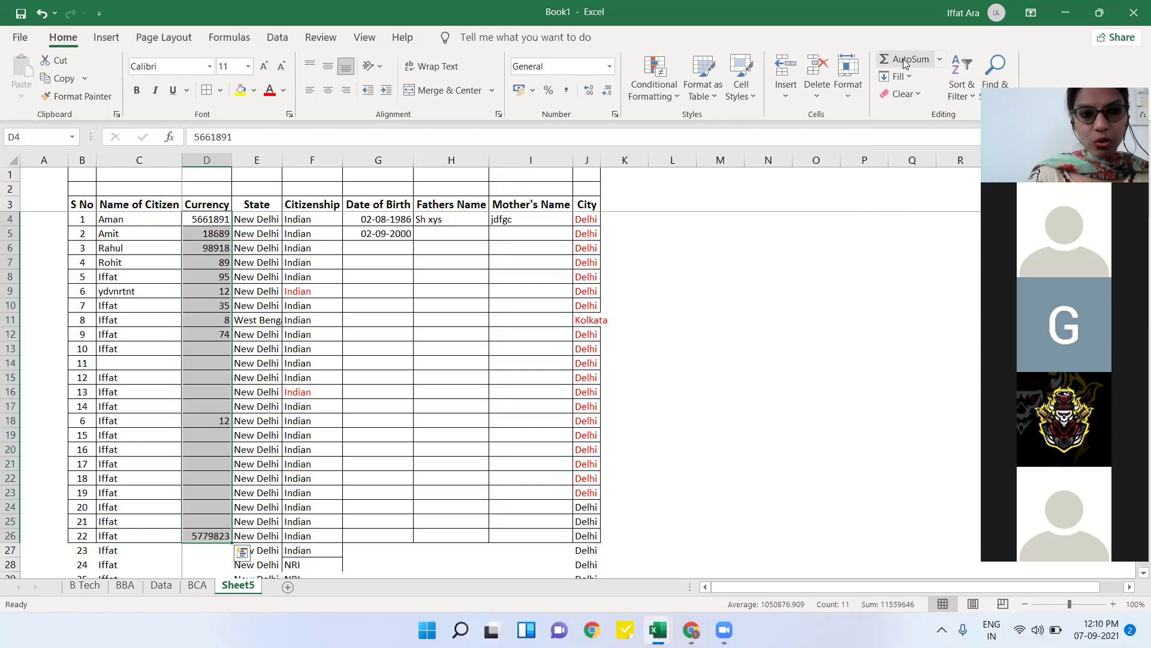
click(224, 538)
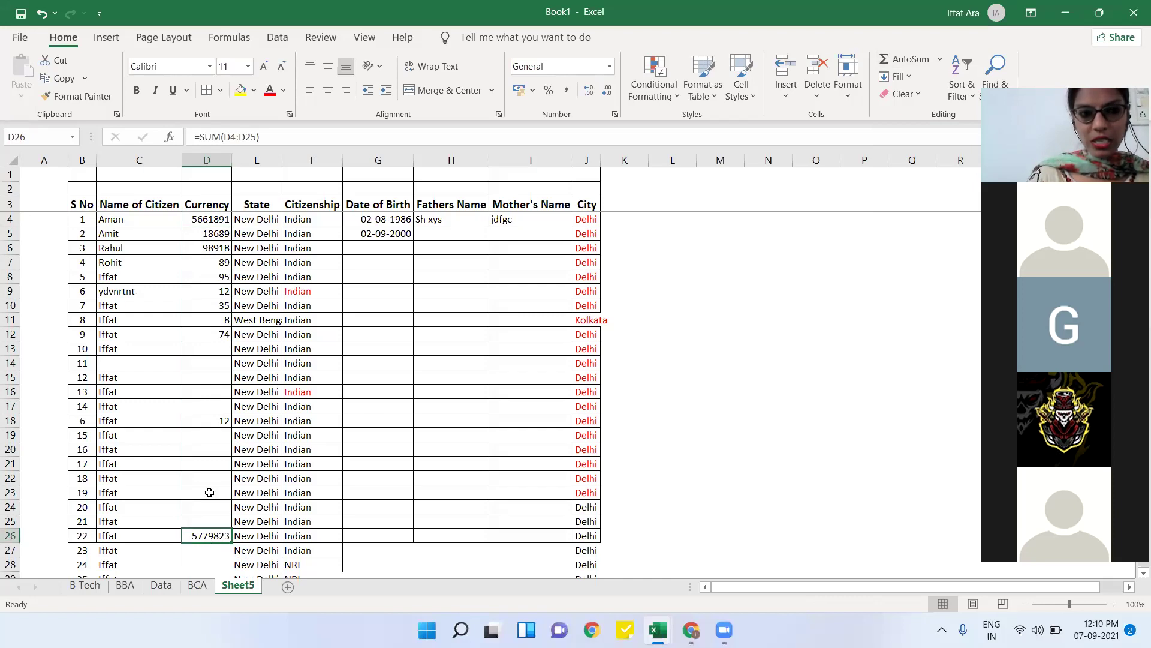
drag(205, 220, 226, 519)
click(384, 498)
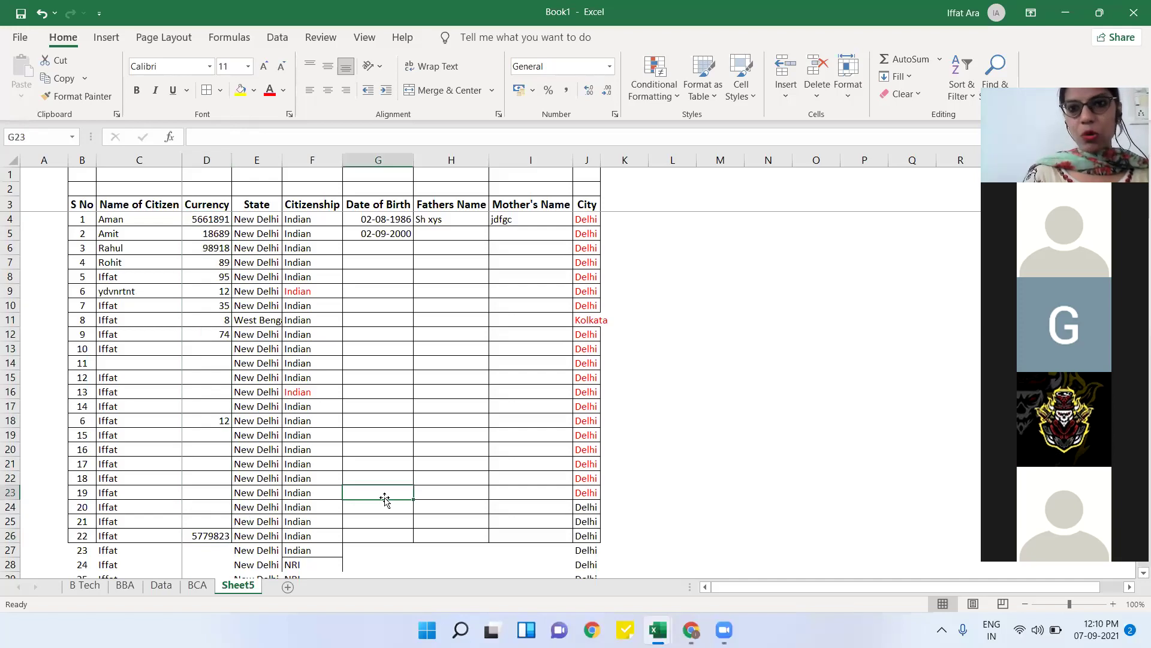